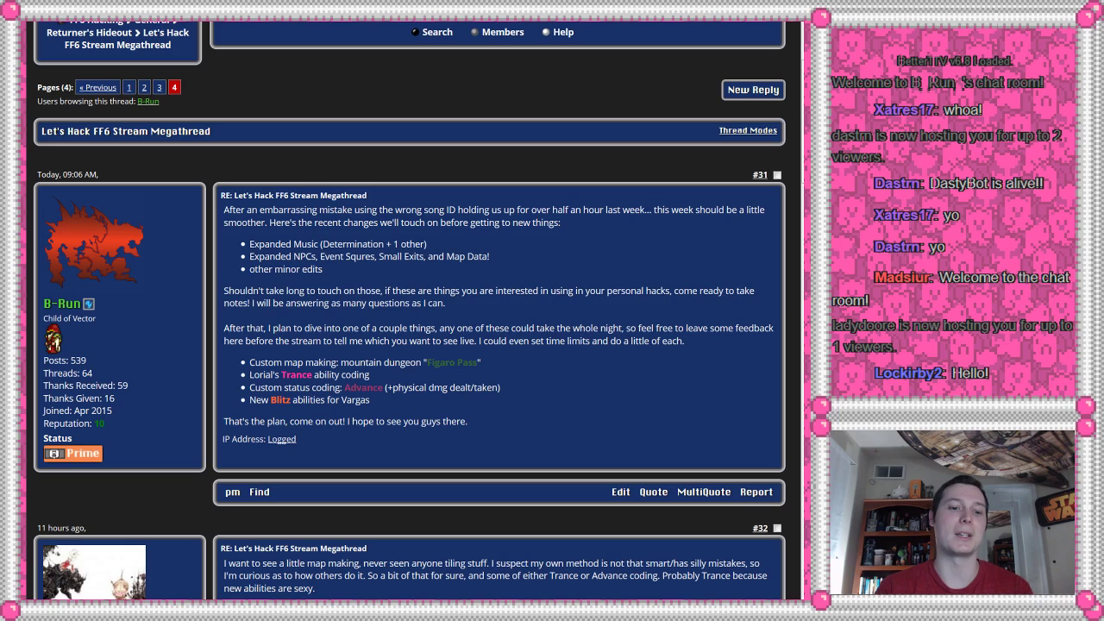
- Switch to history.txt in Notepad++ and highlight the "REBUILT ROM WITHOUT MAP EDITS" line under 7-5-16
key(alt+Tab)
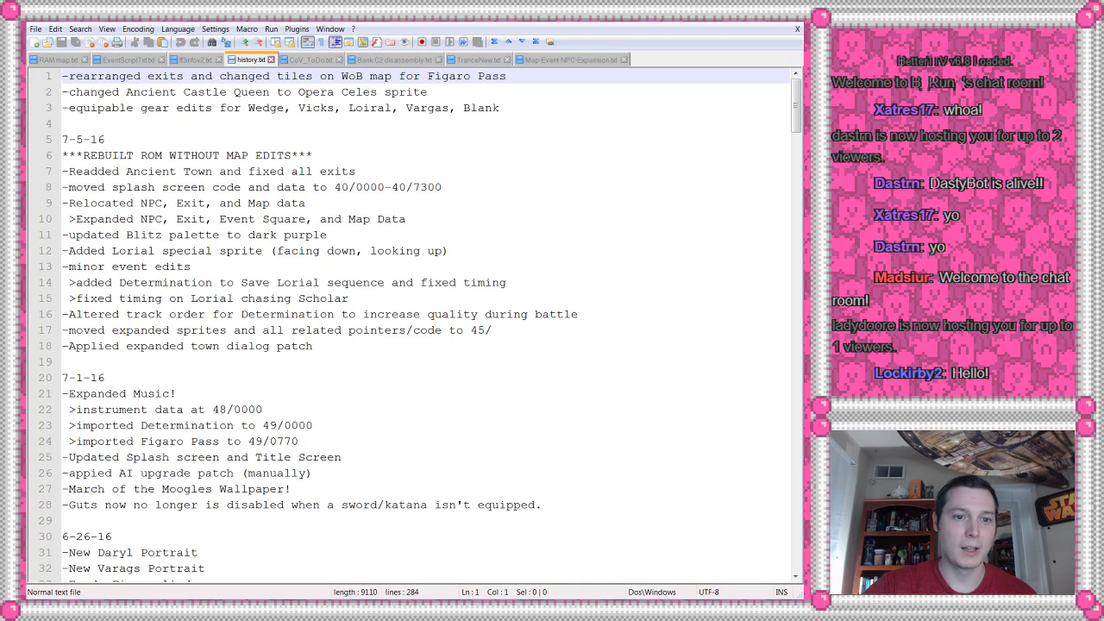
click(66, 157)
drag(66, 156, 316, 156)
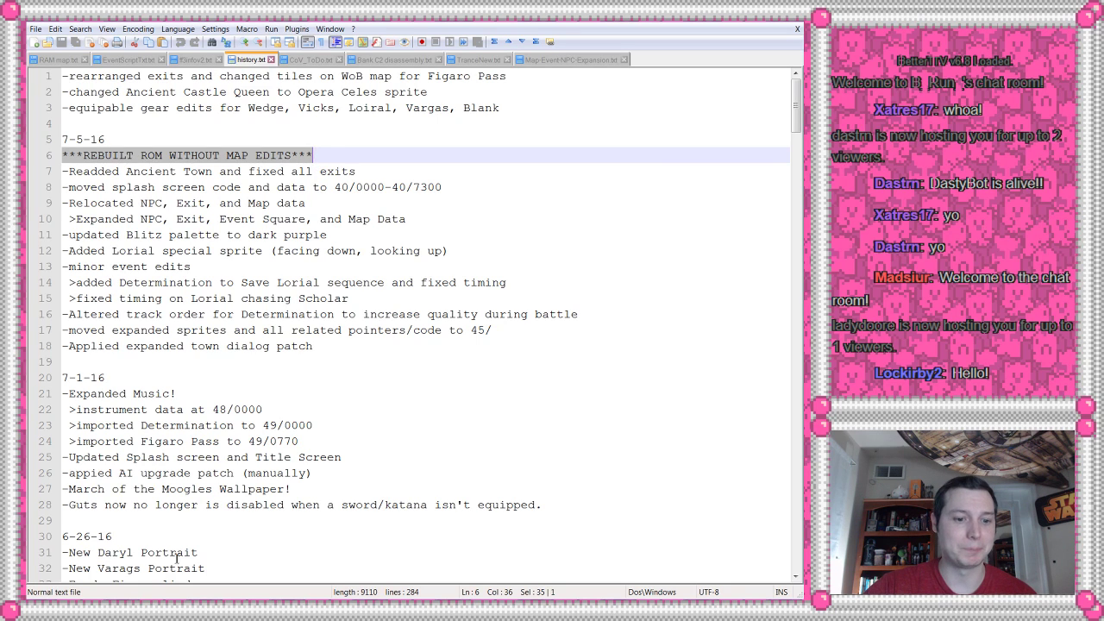
- Switch to the backup folder in Windows Explorer, view the contents of its 2013 subfolder and return to backup
key(alt+Tab)
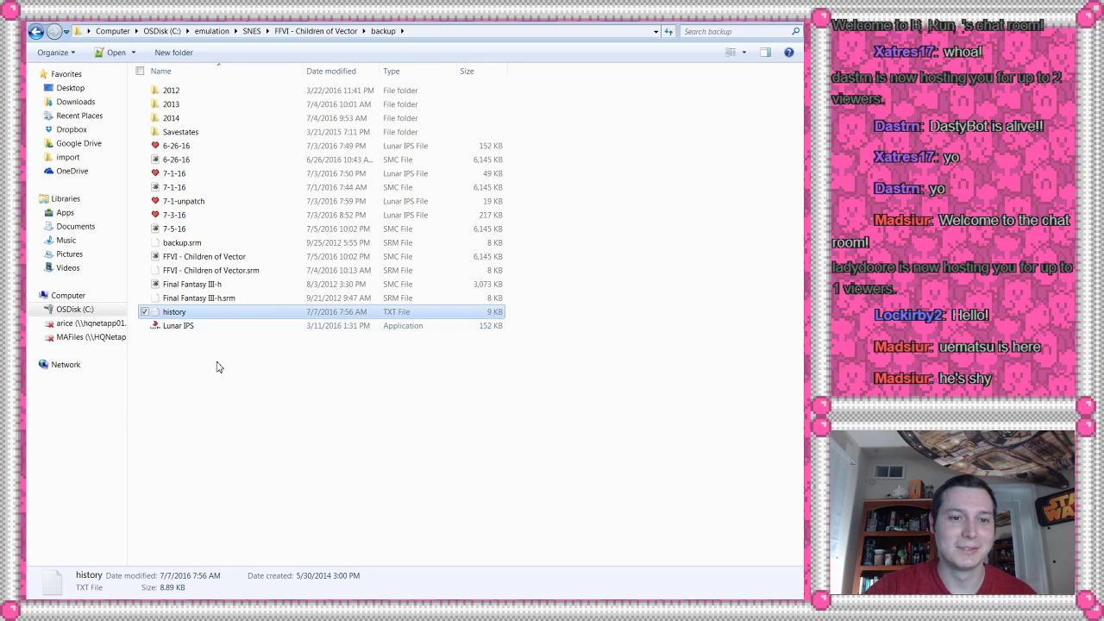
double_click(171, 105)
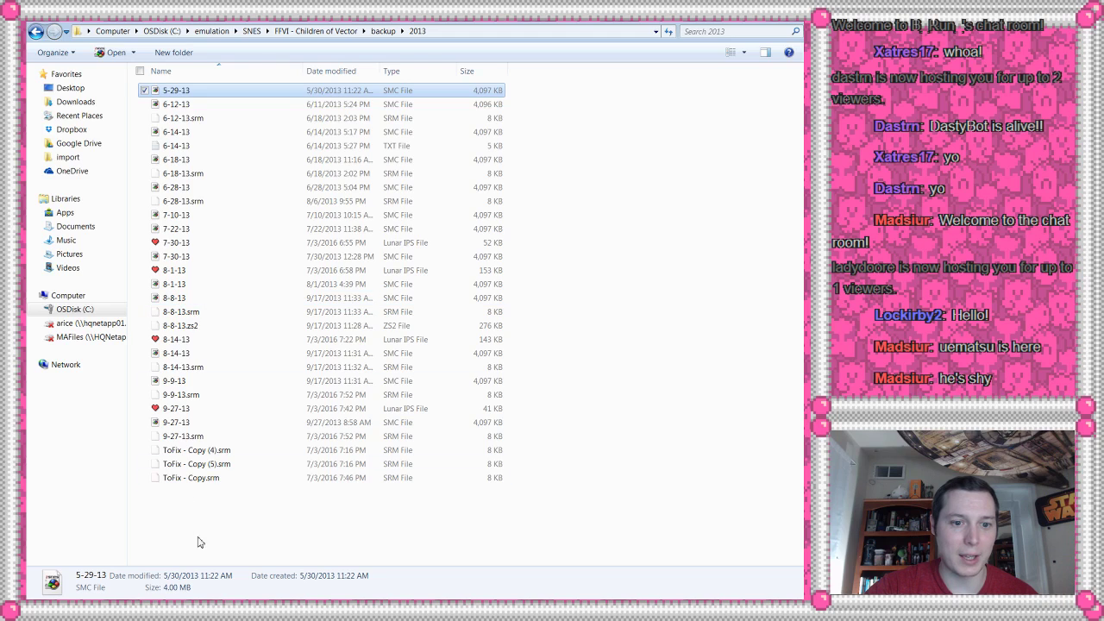
click(383, 31)
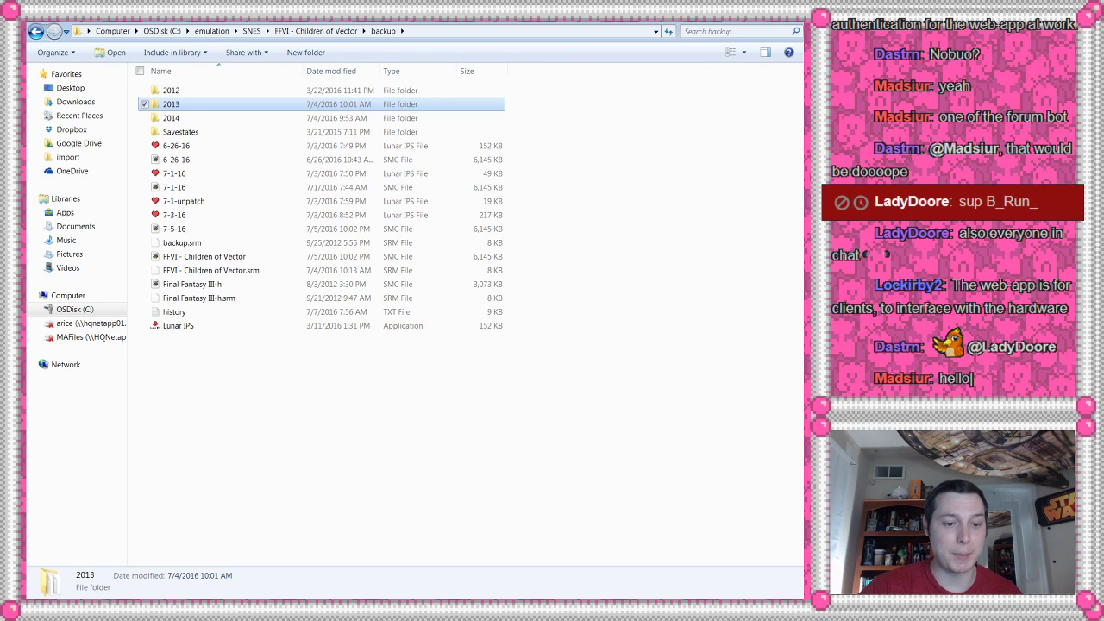
- Return to Notepad++, highlight the "Expanded NPC, Exit, Event Square, and Map Data" entry in history.txt, and bring up Map-Event-NPC-Expansion.txt
click(235, 614)
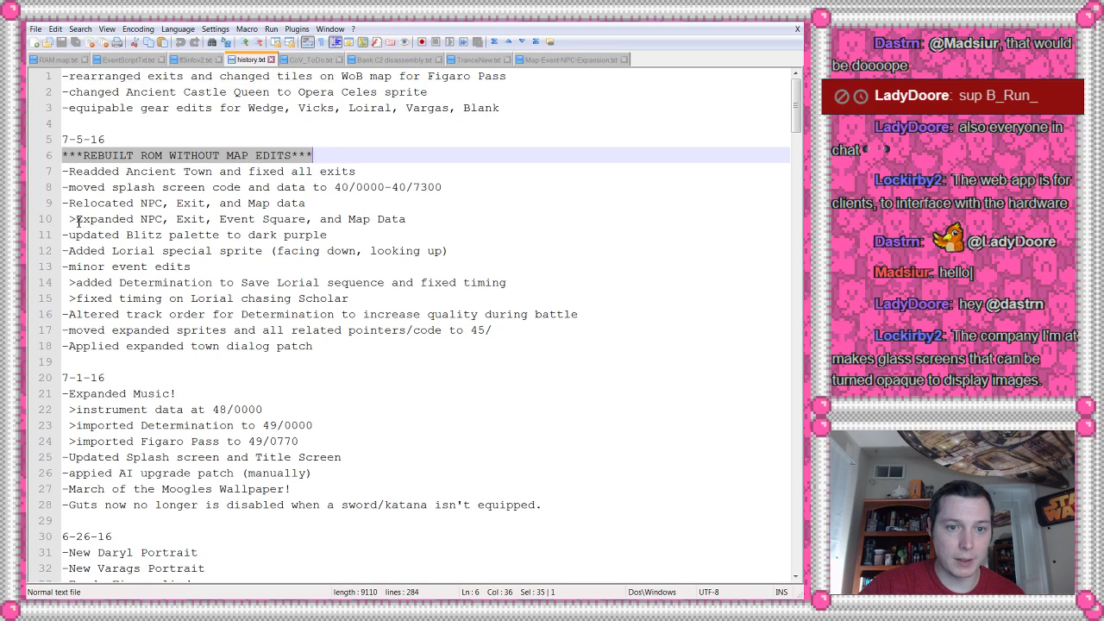
drag(76, 219, 421, 215)
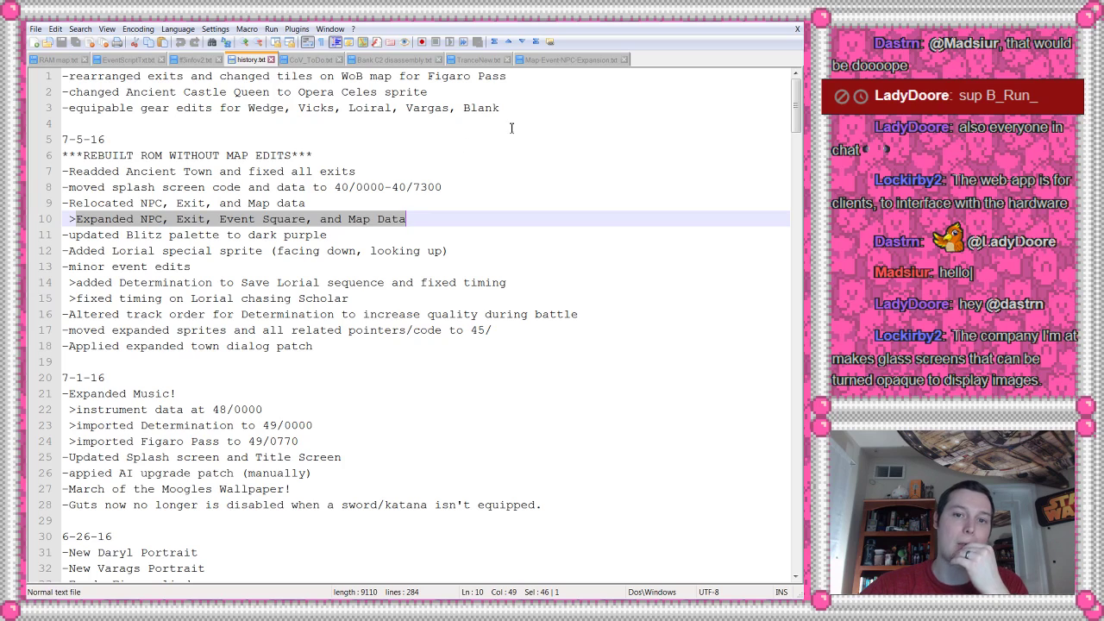
click(569, 59)
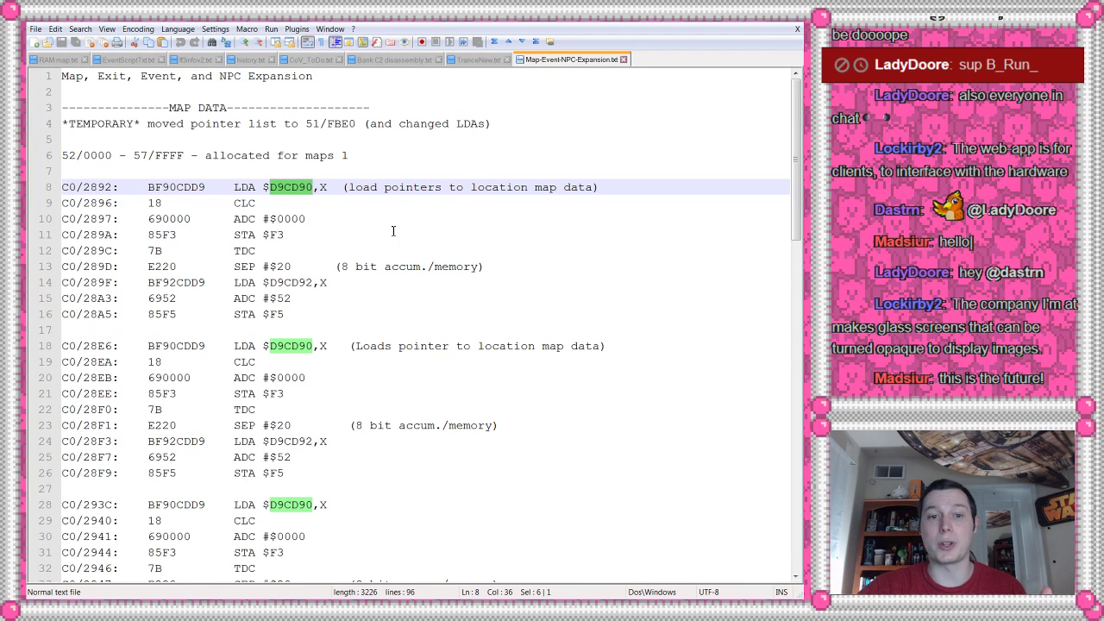
scroll(322, 232, down, 2)
scroll(148, 130, up, 2)
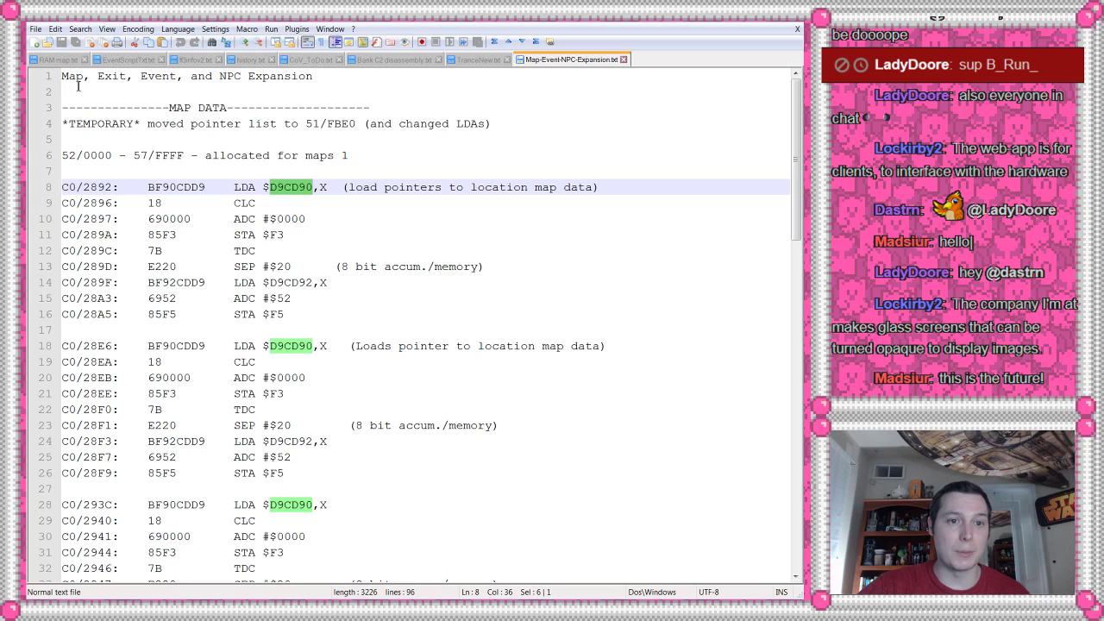
- Highlight the location map pointer code blocks in the MAP DATA section, starting with the C0/2892 block
drag(62, 76, 479, 394)
click(479, 441)
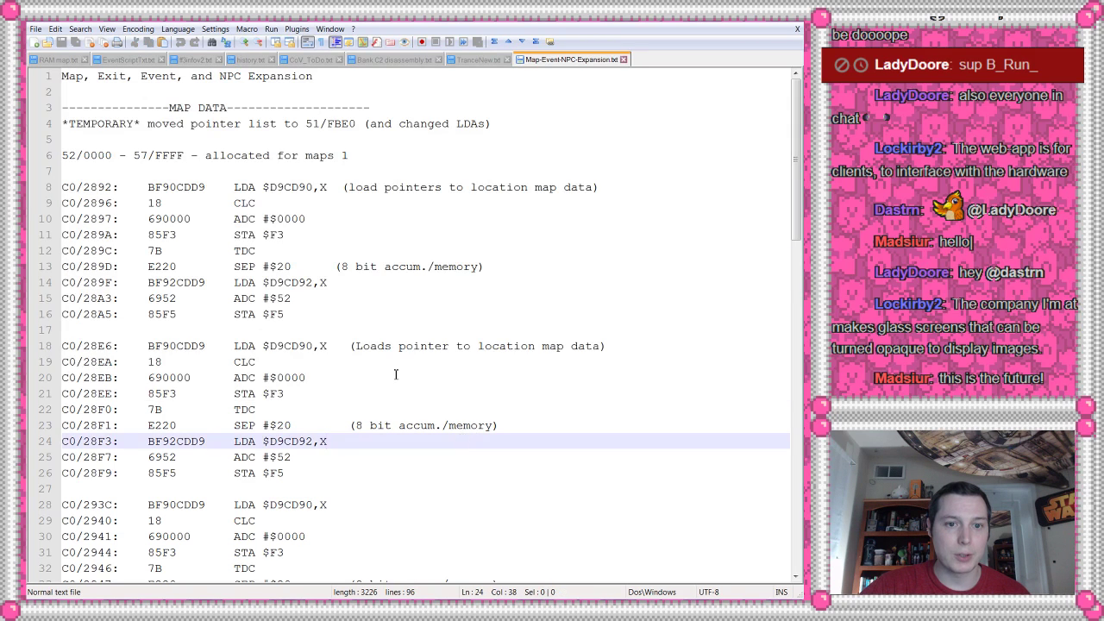
drag(65, 187, 347, 314)
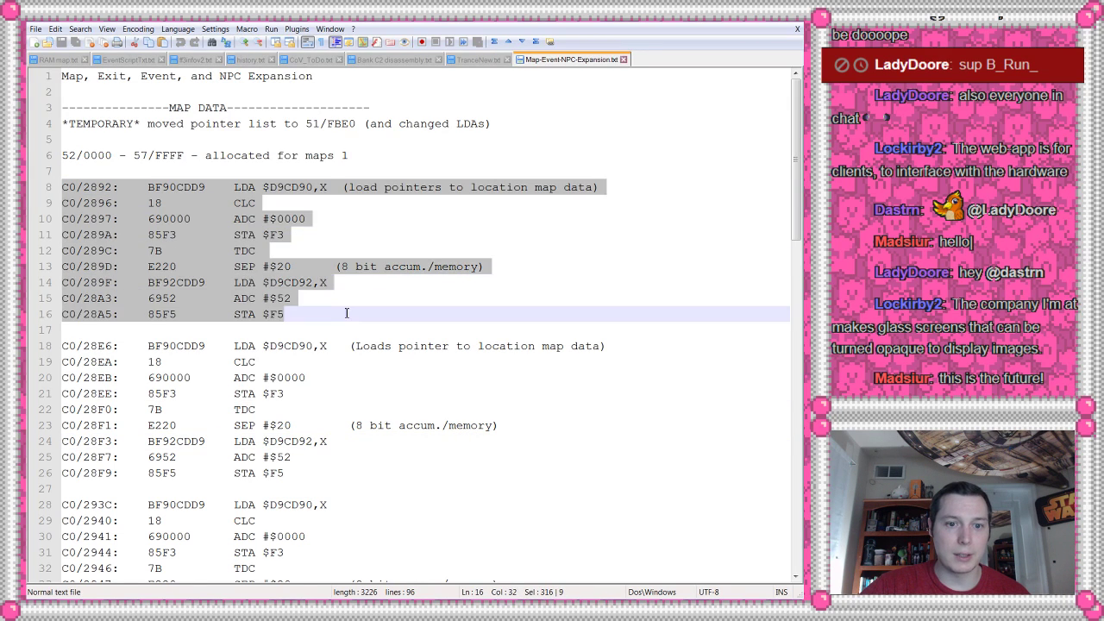
scroll(322, 303, down, 4)
drag(62, 155, 376, 295)
drag(62, 315, 429, 332)
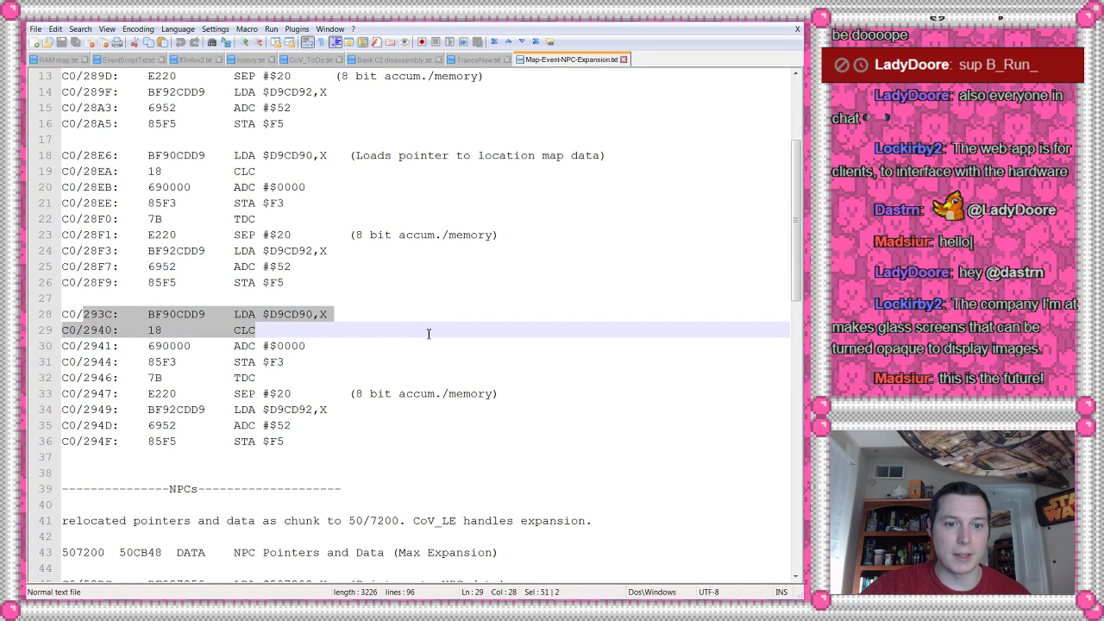
- Highlight the $D9CD90,X operand on the C0/293C line and compare it with the other map data blocks
click(270, 314)
drag(270, 313, 373, 315)
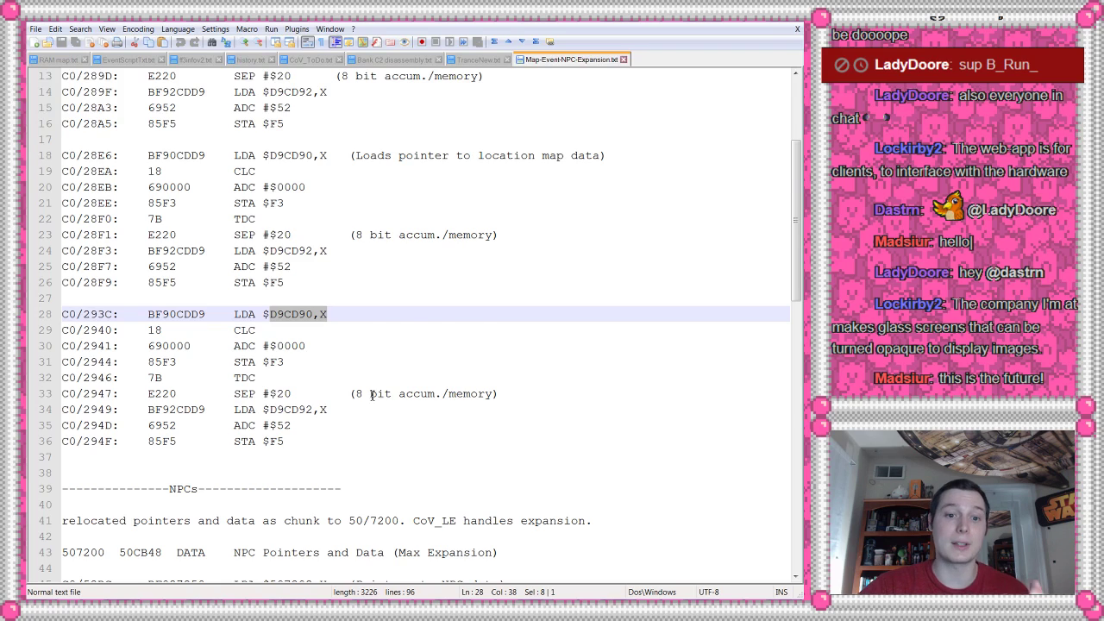
scroll(373, 396, up, 2)
drag(341, 409, 263, 410)
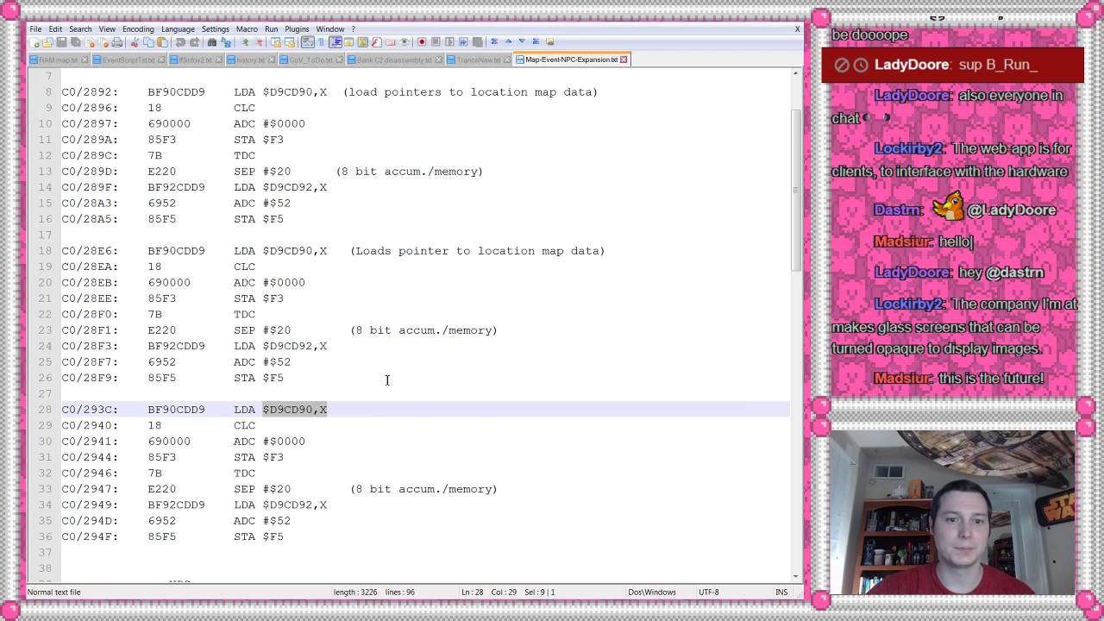
scroll(387, 379, up, 2)
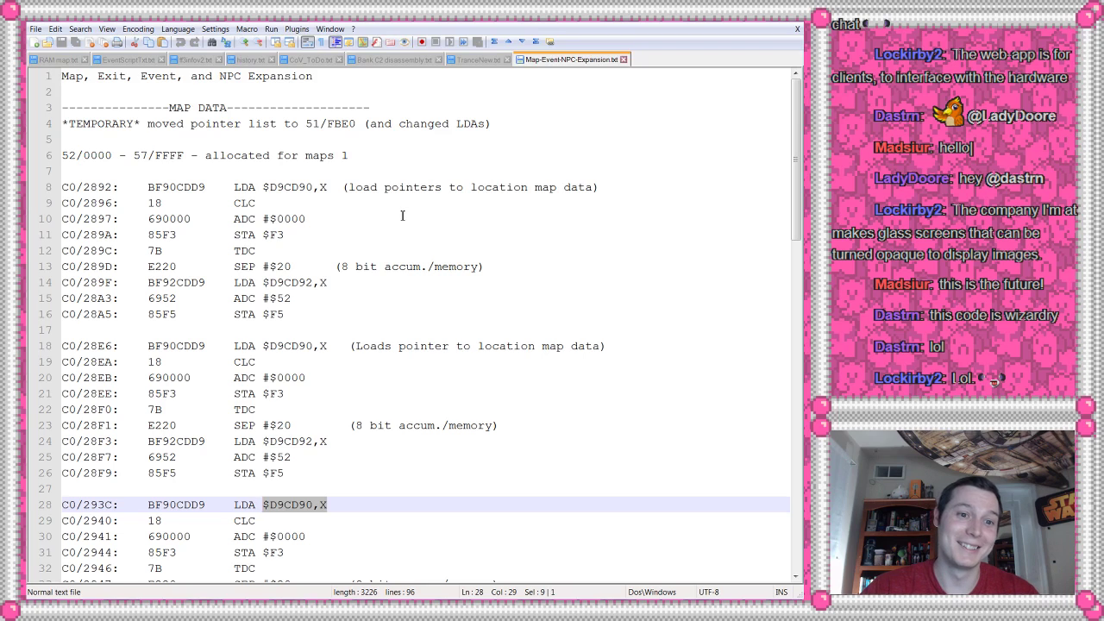
- Bookmark line 41 in the NPCs section and highlight the NPC pointer code from C0/52BC to C0/53E3
scroll(389, 221, down, 2)
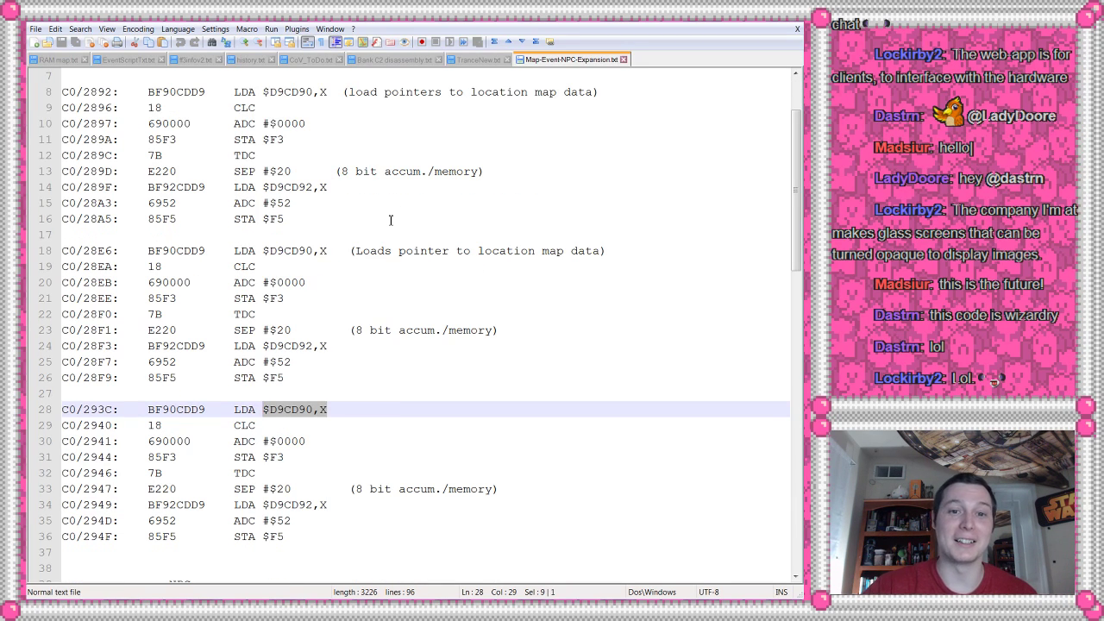
scroll(390, 221, down, 6)
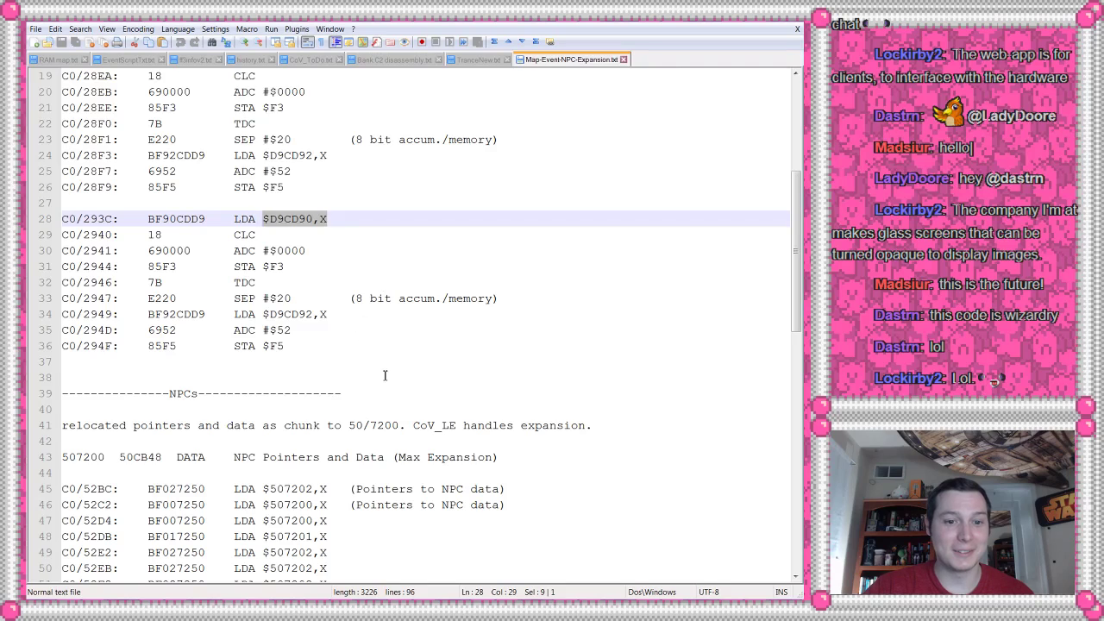
scroll(333, 376, down, 4)
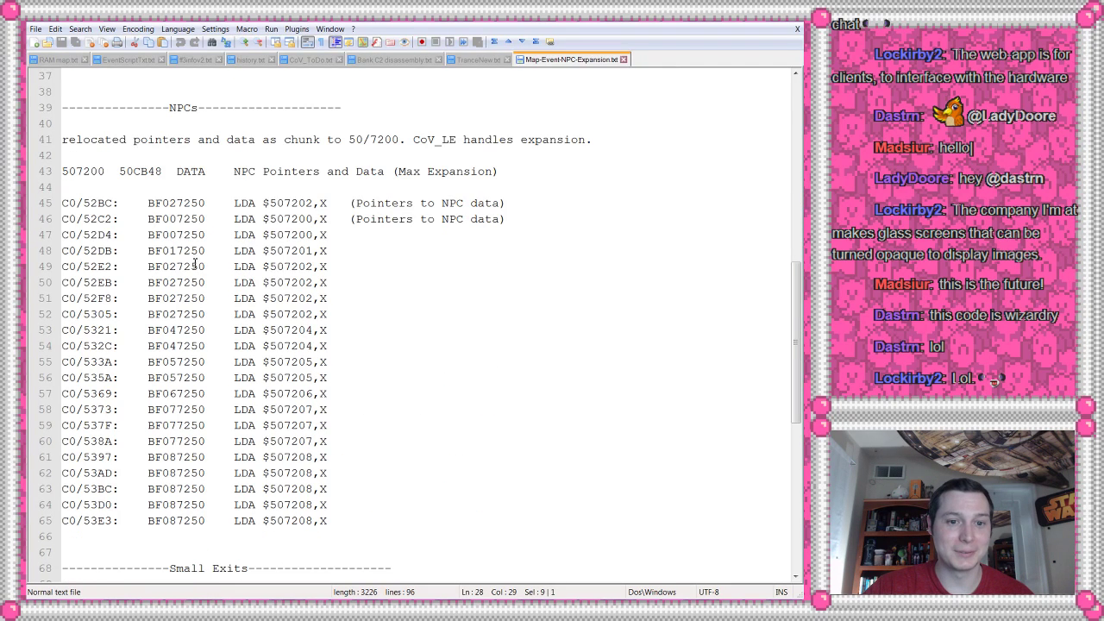
click(57, 139)
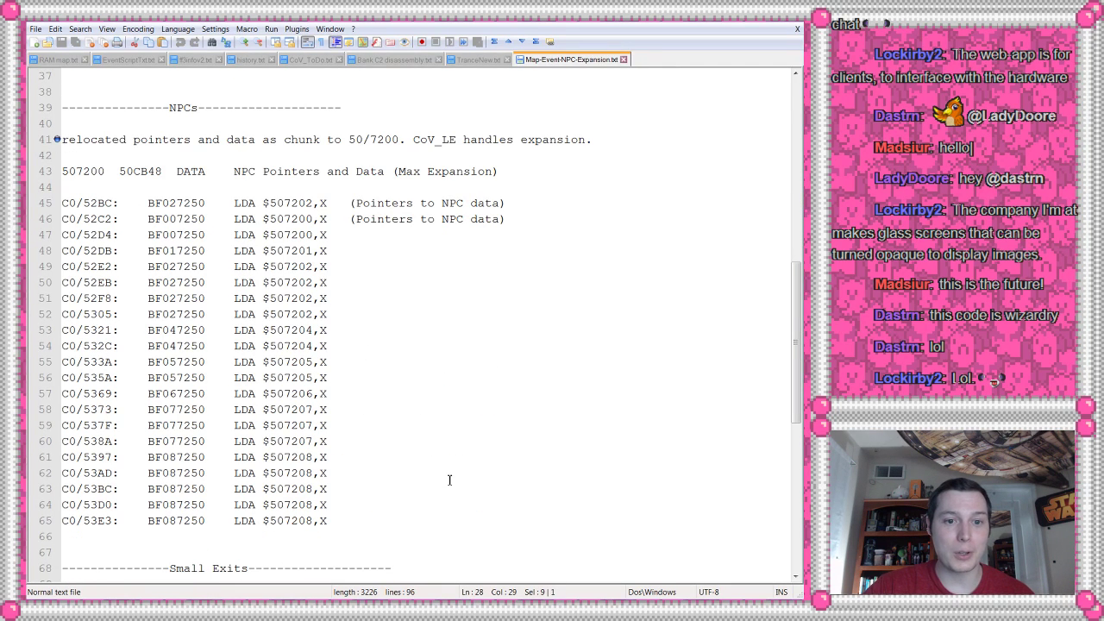
drag(362, 519, 107, 186)
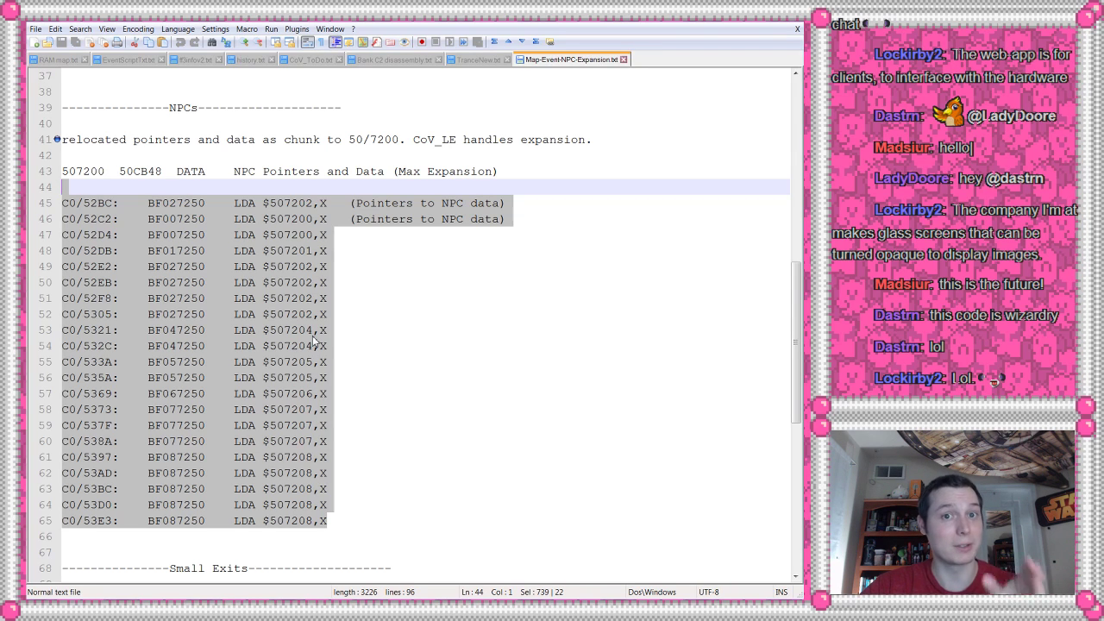
- Highlight the Small Exits pointer code from C0/1A7D to EE/2106 and the Event Squares note on line 96
scroll(315, 341, down, 10)
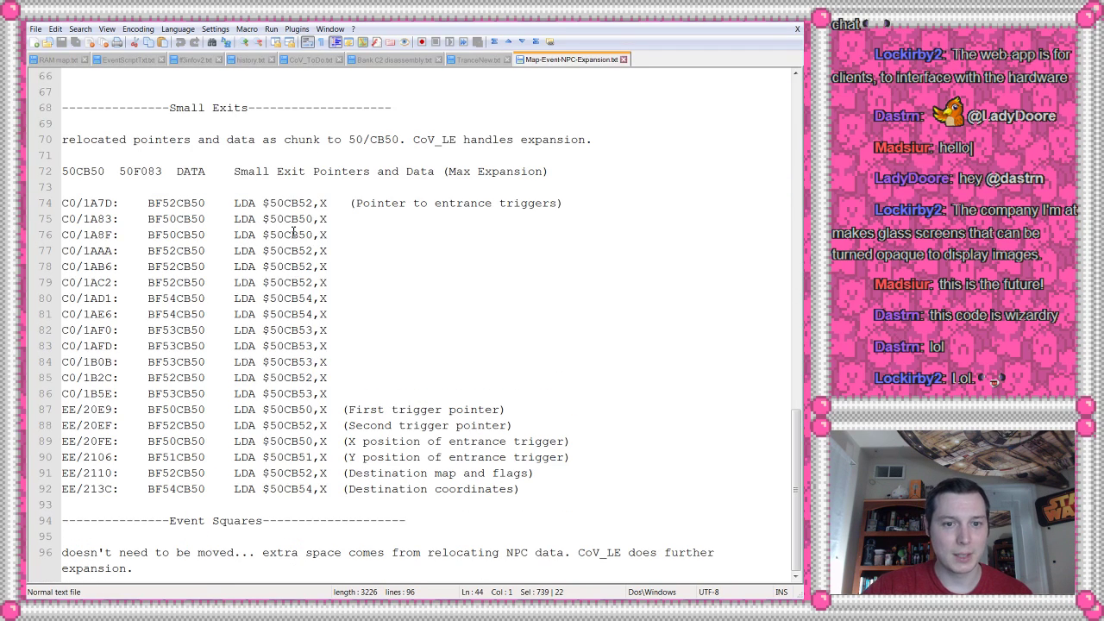
drag(269, 202, 368, 459)
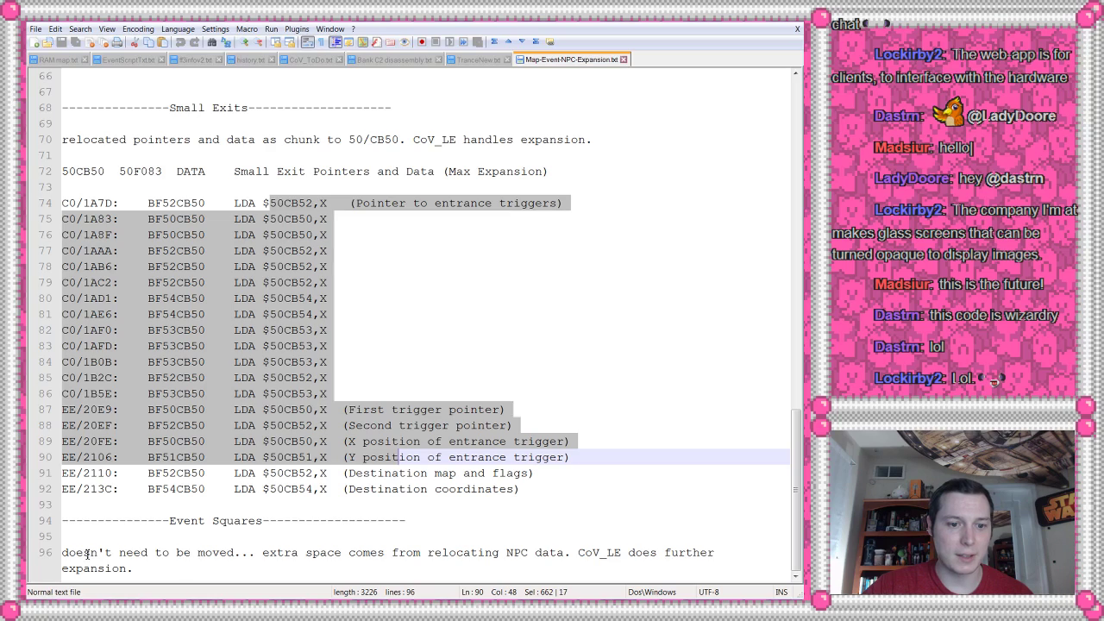
drag(82, 552, 153, 569)
- Review the map data, NPC, small exit and event square sections throughout Map-Event-NPC-Expansion.txt
scroll(210, 568, up, 16)
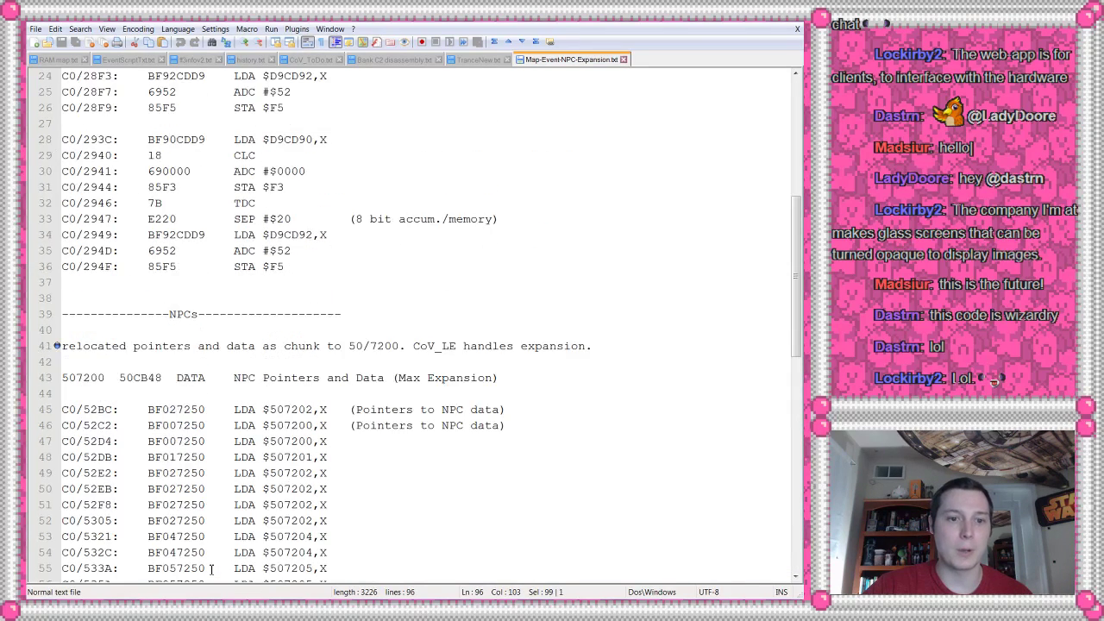
scroll(210, 569, down, 12)
scroll(209, 561, up, 4)
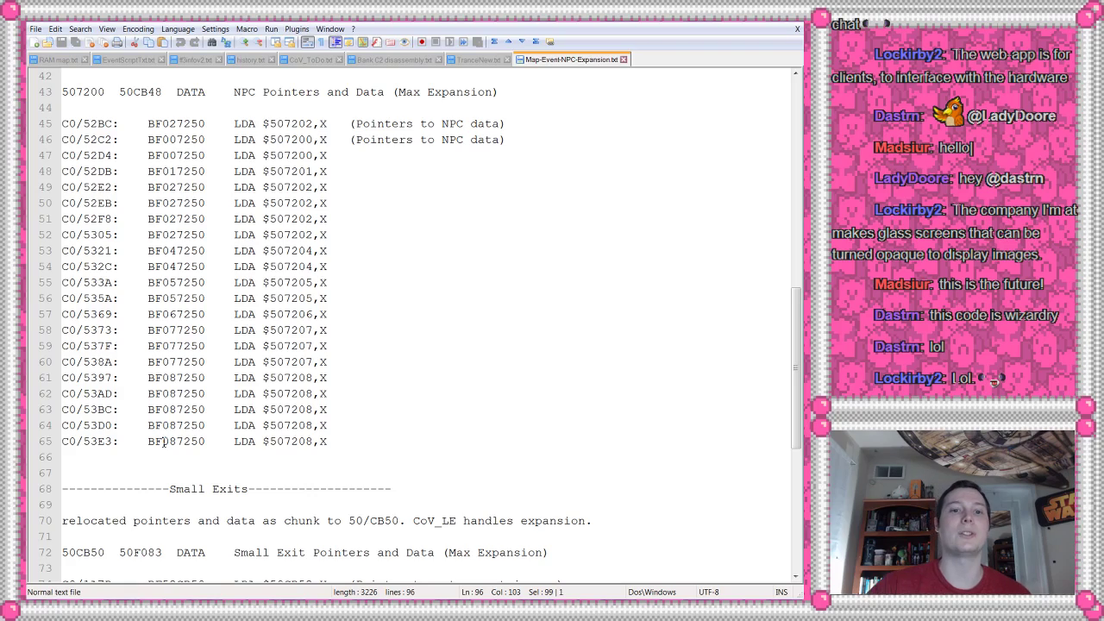
scroll(163, 440, down, 8)
click(156, 552)
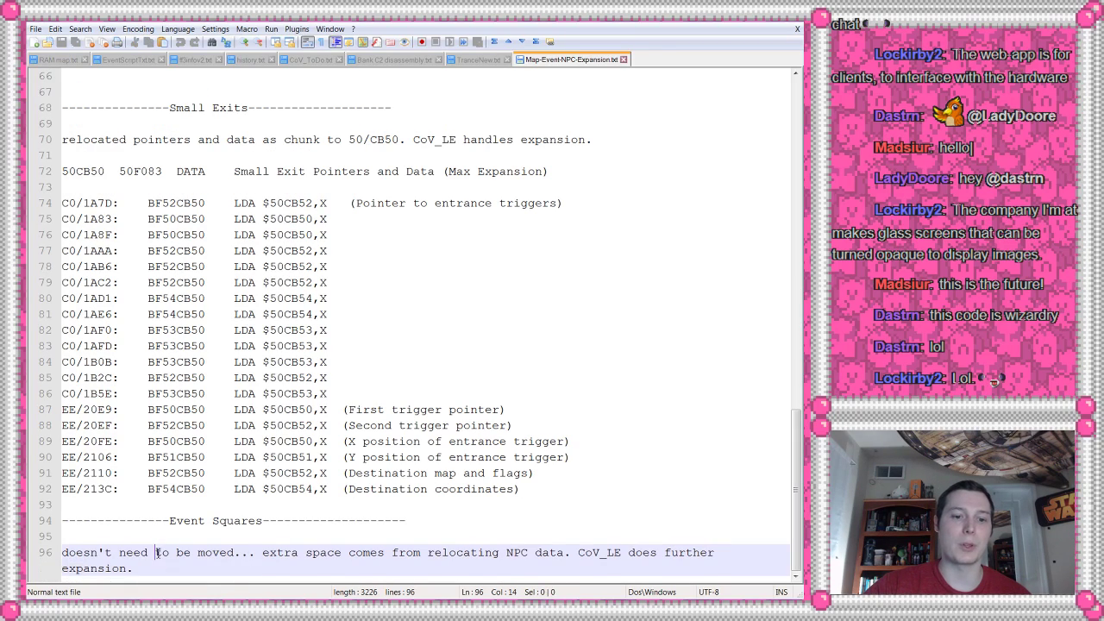
scroll(227, 569, up, 20)
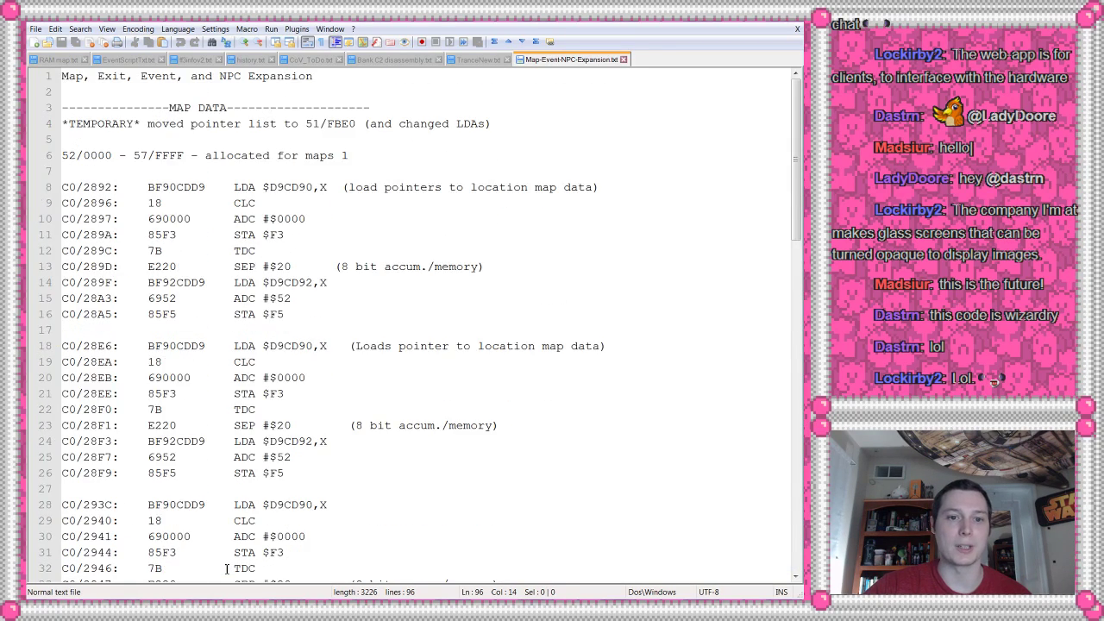
scroll(227, 568, down, 20)
scroll(226, 568, up, 12)
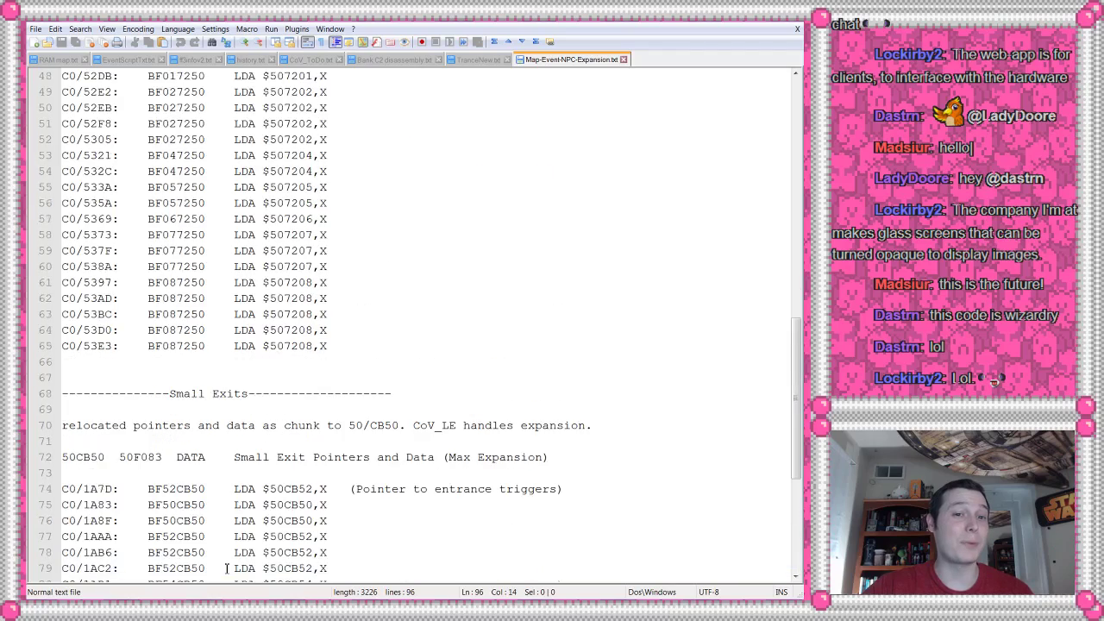
scroll(257, 533, down, 12)
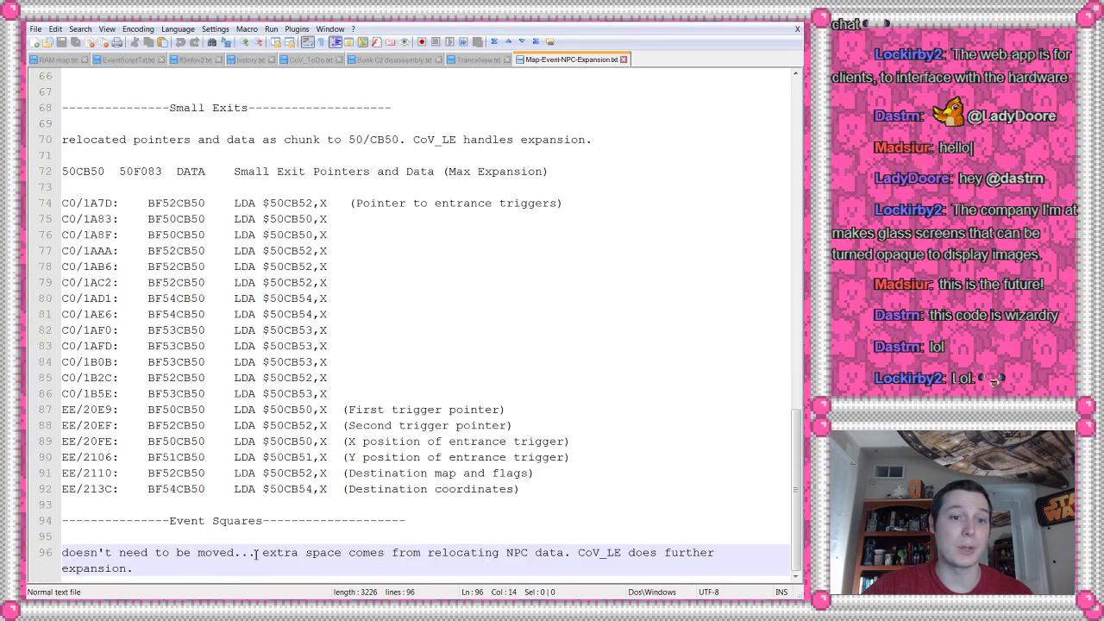
scroll(256, 543, up, 14)
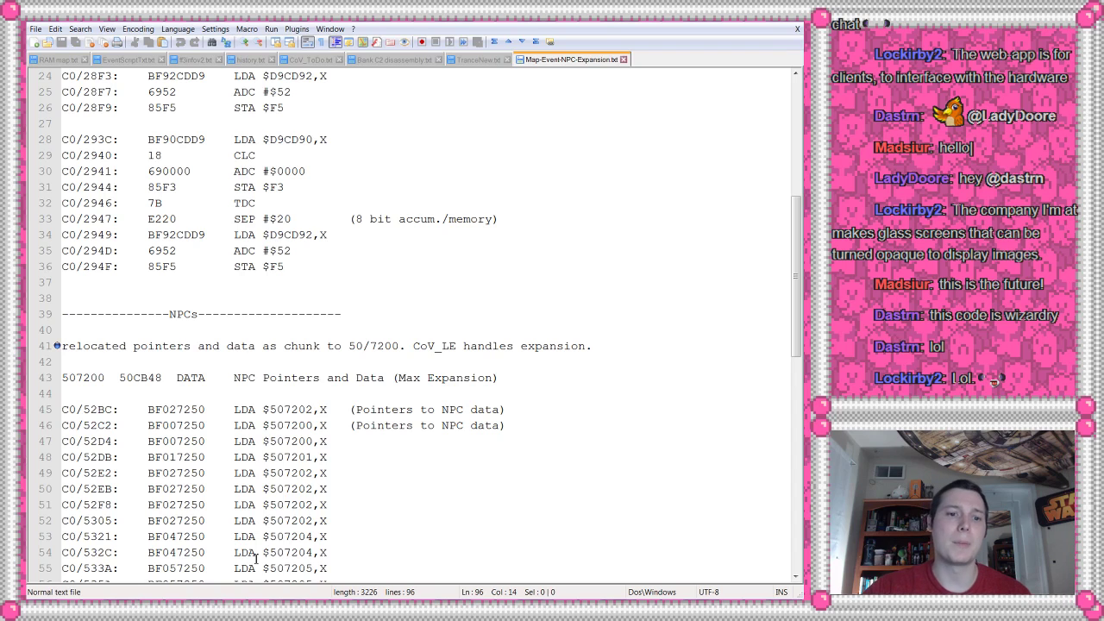
scroll(256, 559, up, 6)
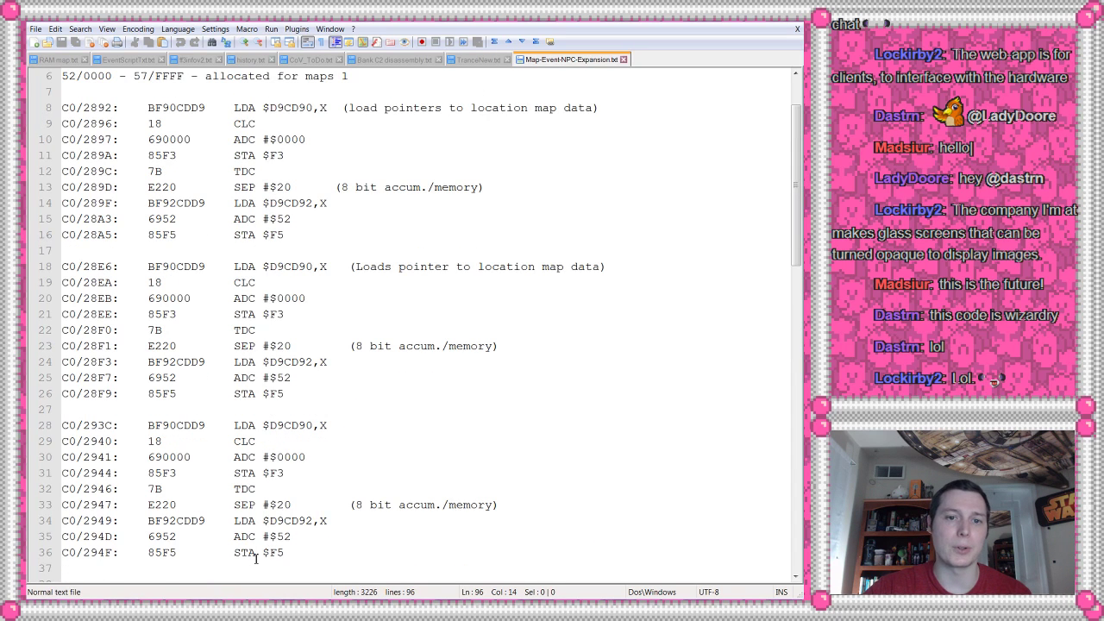
scroll(256, 559, up, 2)
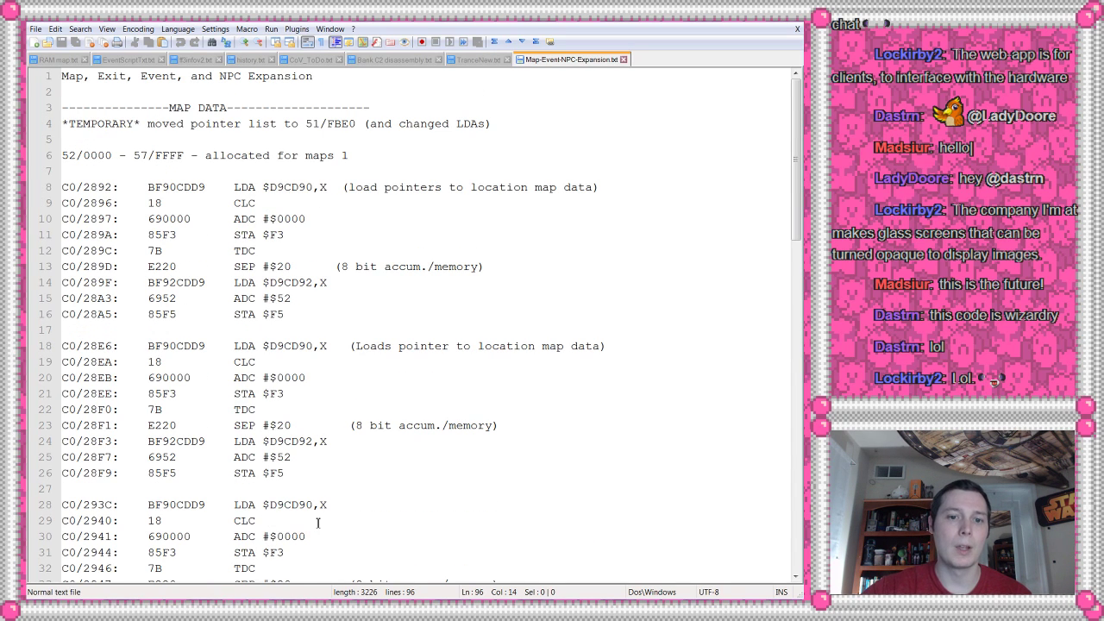
scroll(280, 455, down, 2)
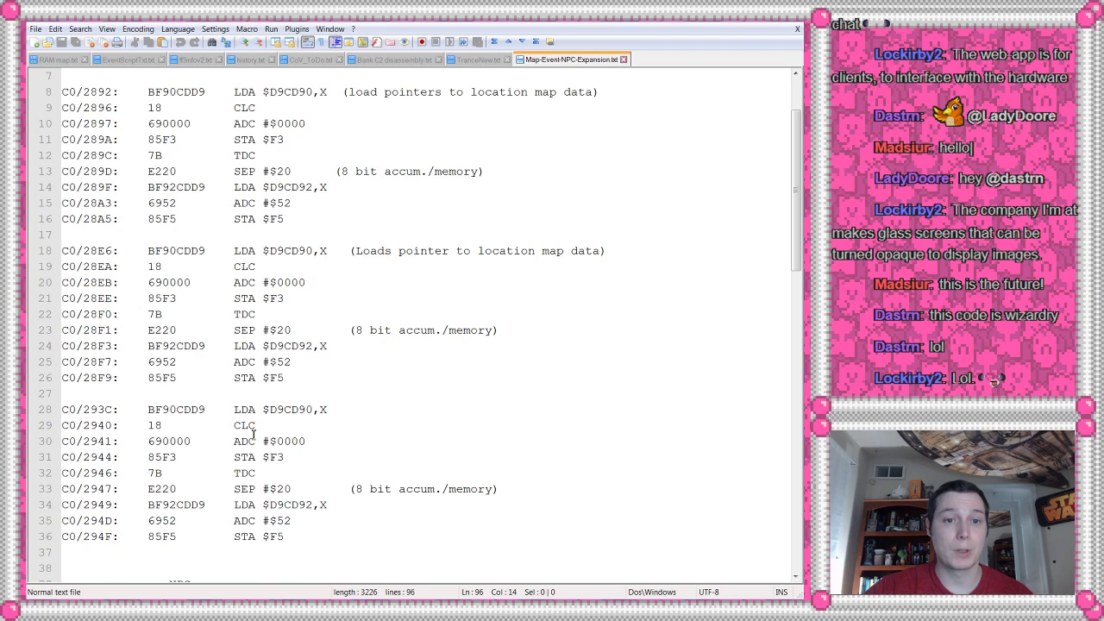
scroll(254, 436, up, 2)
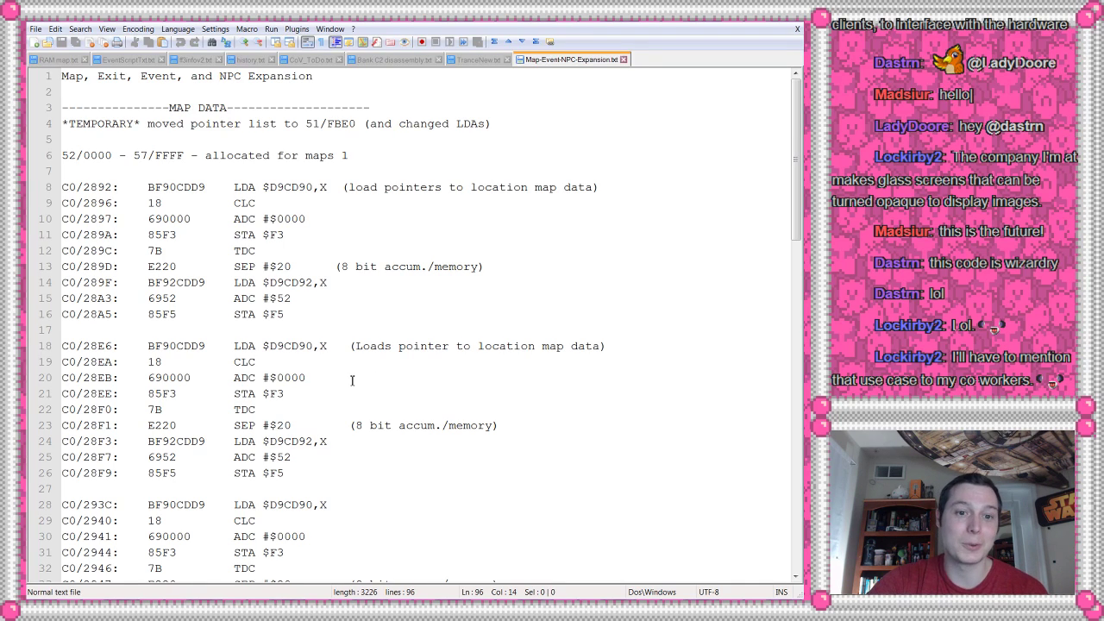
scroll(352, 382, down, 20)
scroll(352, 381, down, 2)
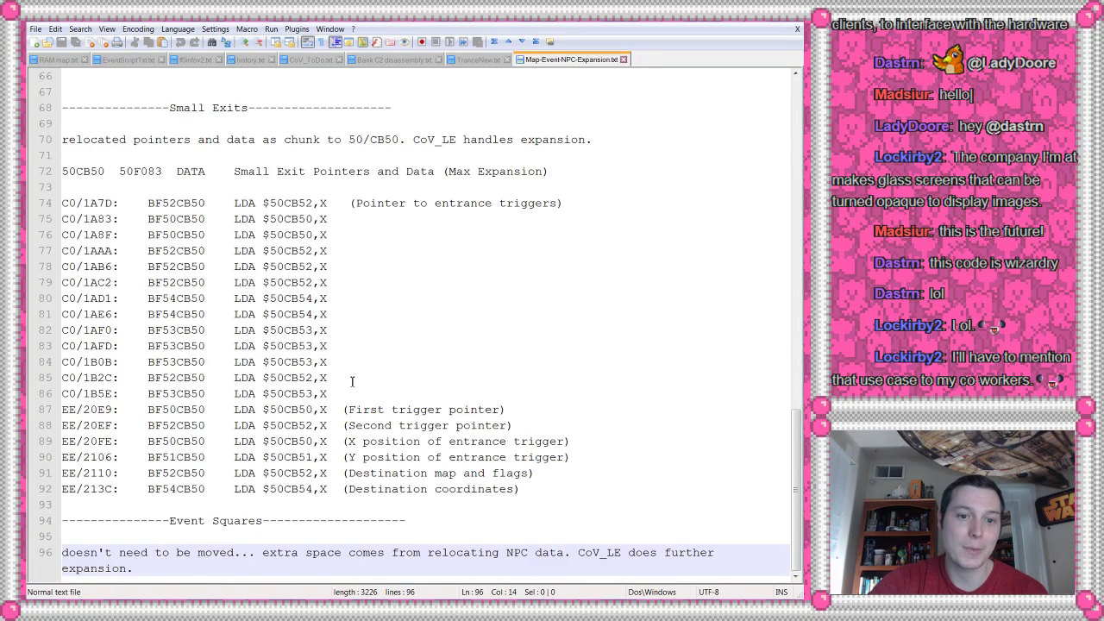
scroll(352, 384, up, 20)
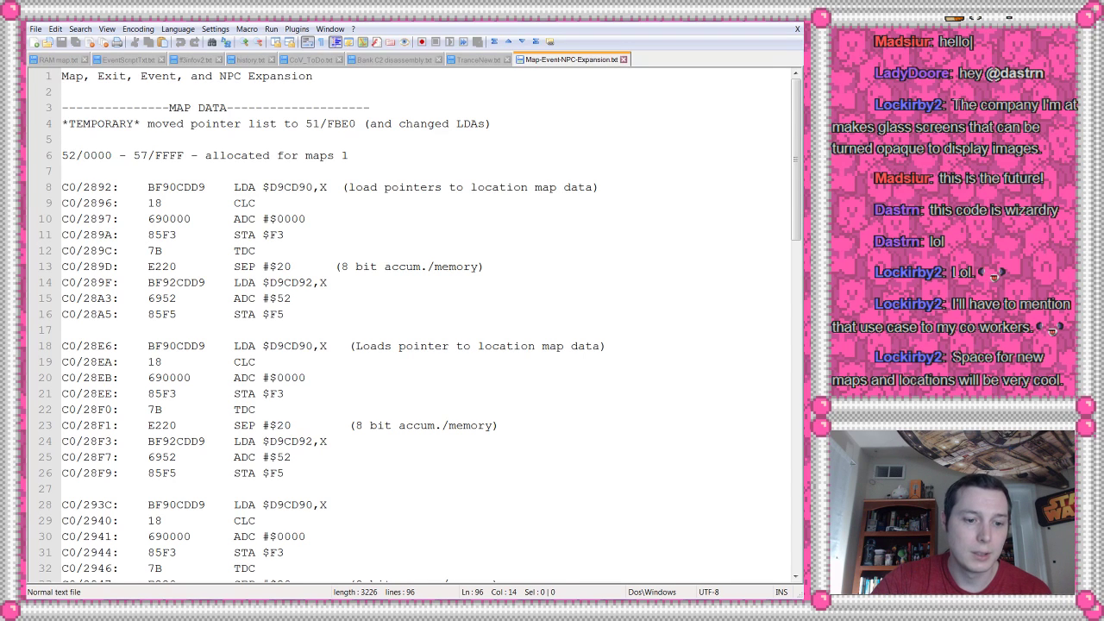
- Switch to the FFVI - Children of Vector folder, run the Children of Vector SMC ROM to view its title screen, and quit the emulator
key(alt+Tab)
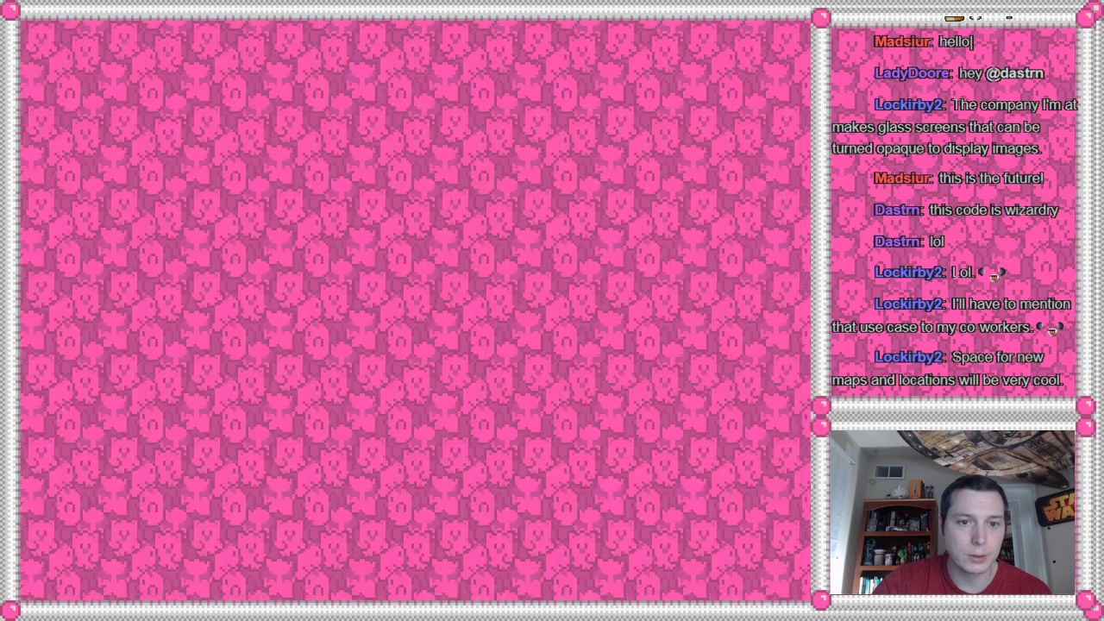
click(308, 35)
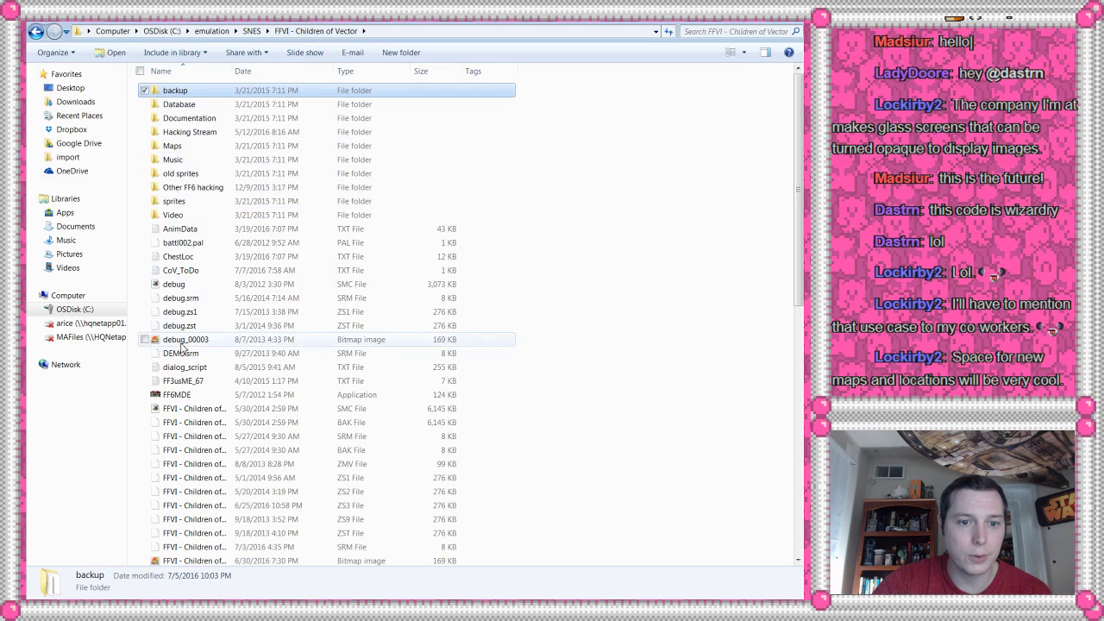
double_click(195, 409)
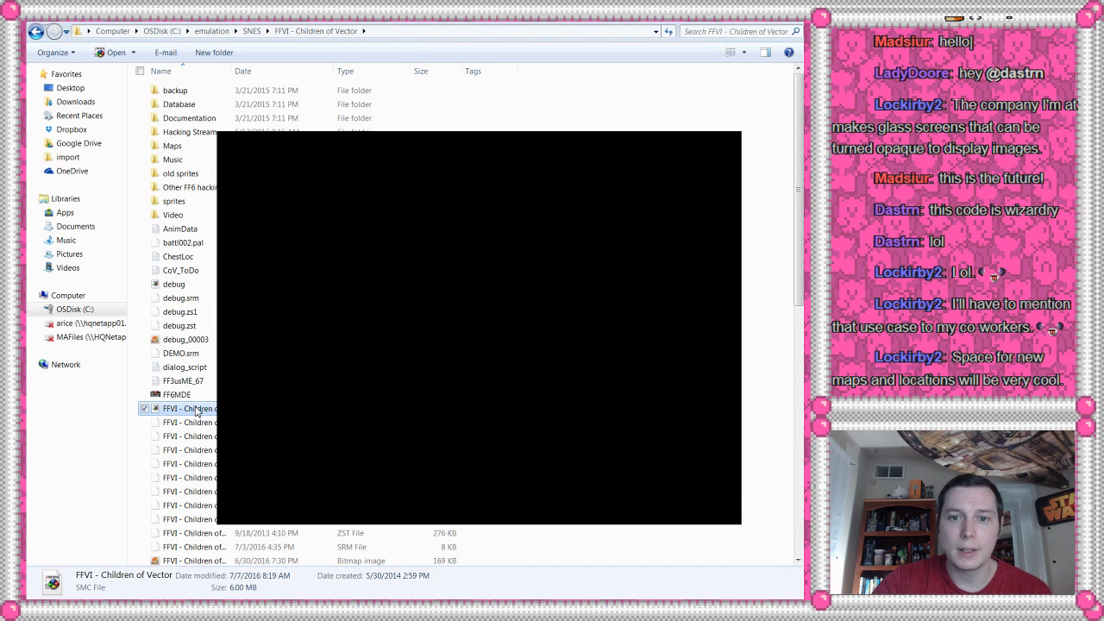
key(Escape)
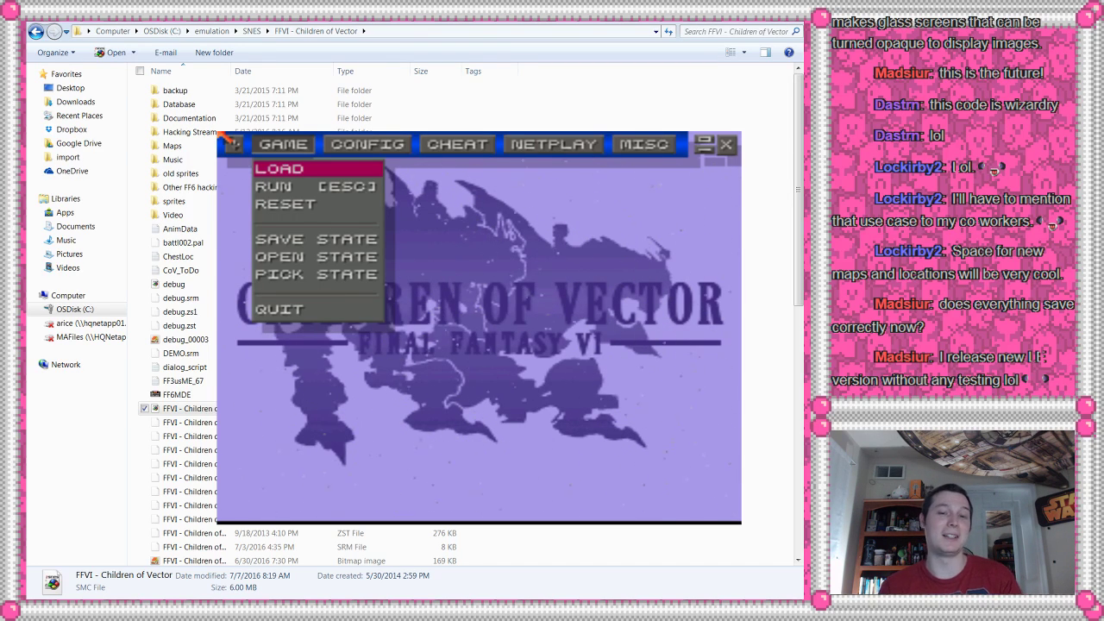
click(293, 310)
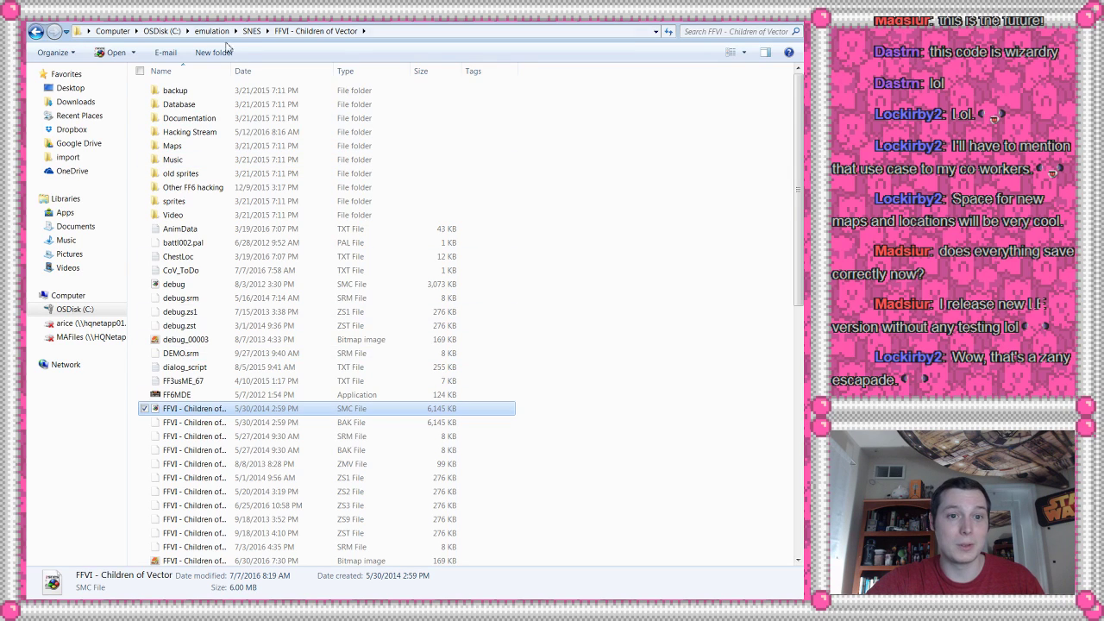
- Switch to the Let's Hack FF6 Stream Megathread and highlight post #31's introduction and its Expanded Music item
key(alt+Tab)
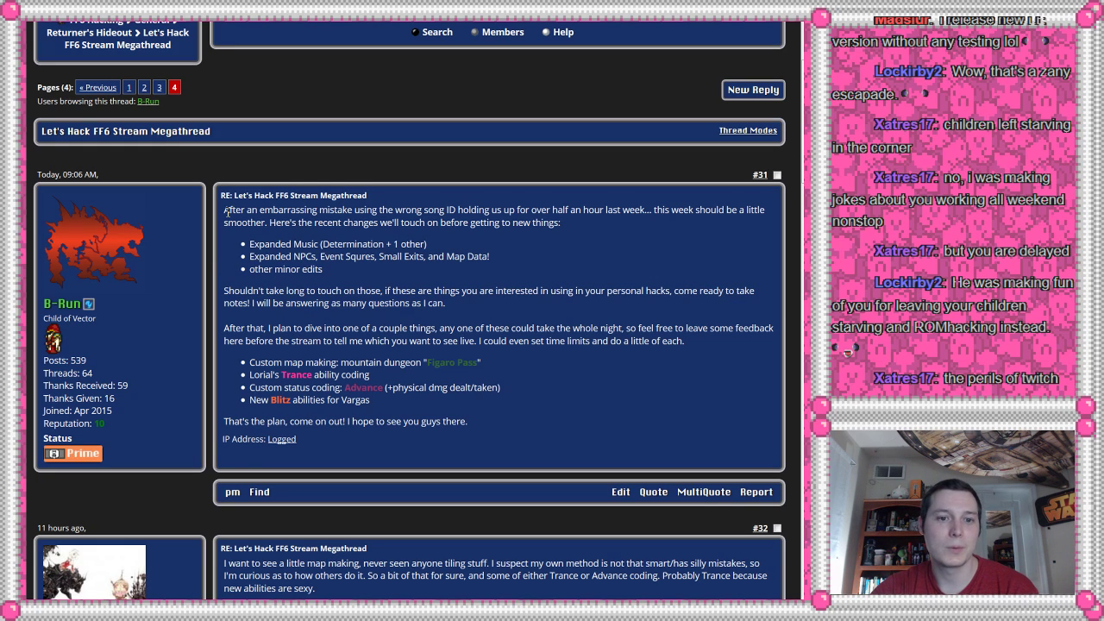
drag(226, 211, 577, 228)
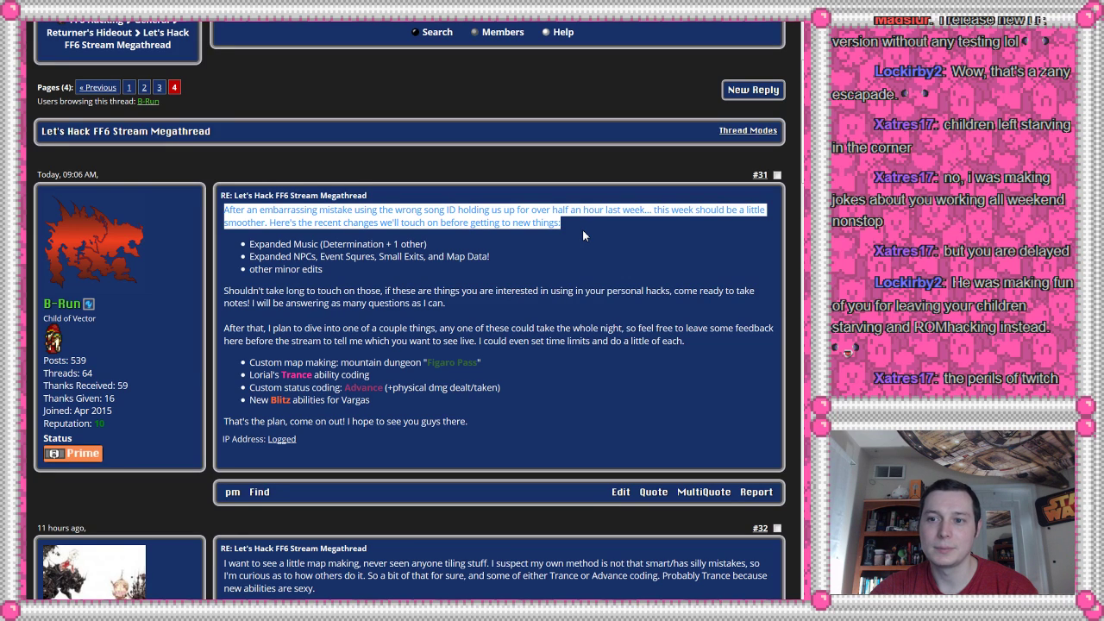
click(582, 228)
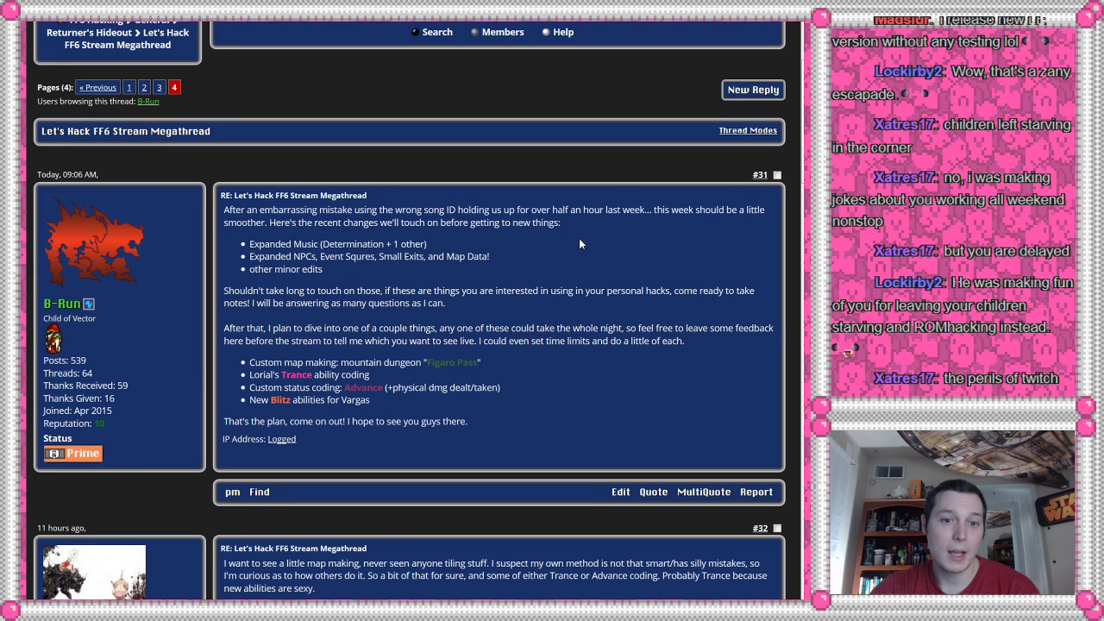
drag(234, 249, 465, 252)
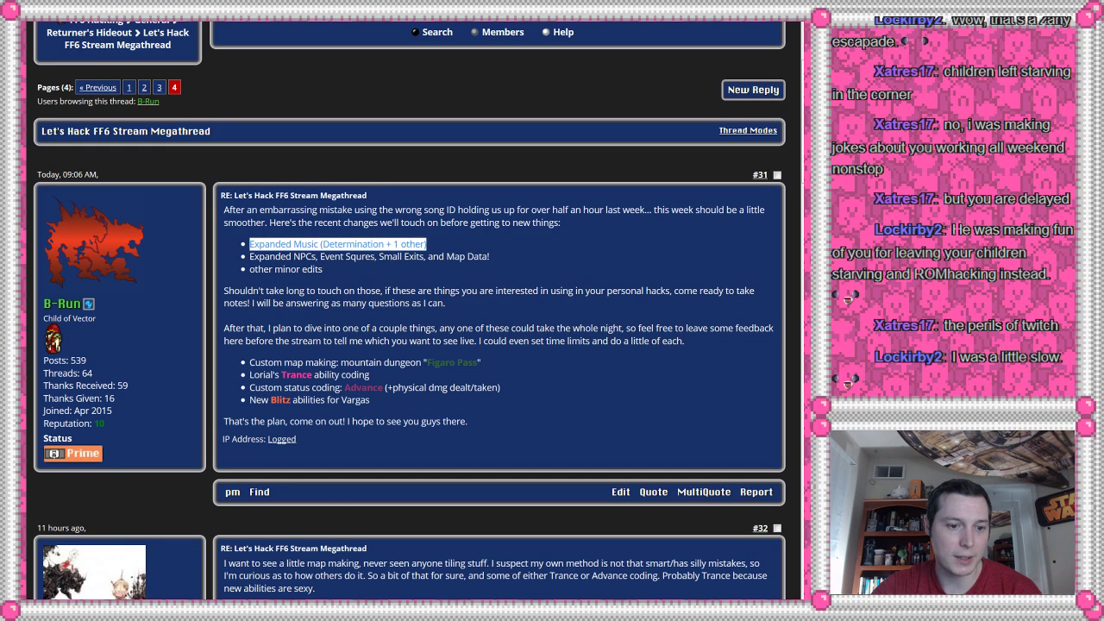
- Run the Children of Vector ROM from its folder, load a save state to play the Lorial rescue scene, and quit the emulator
key(alt+Tab)
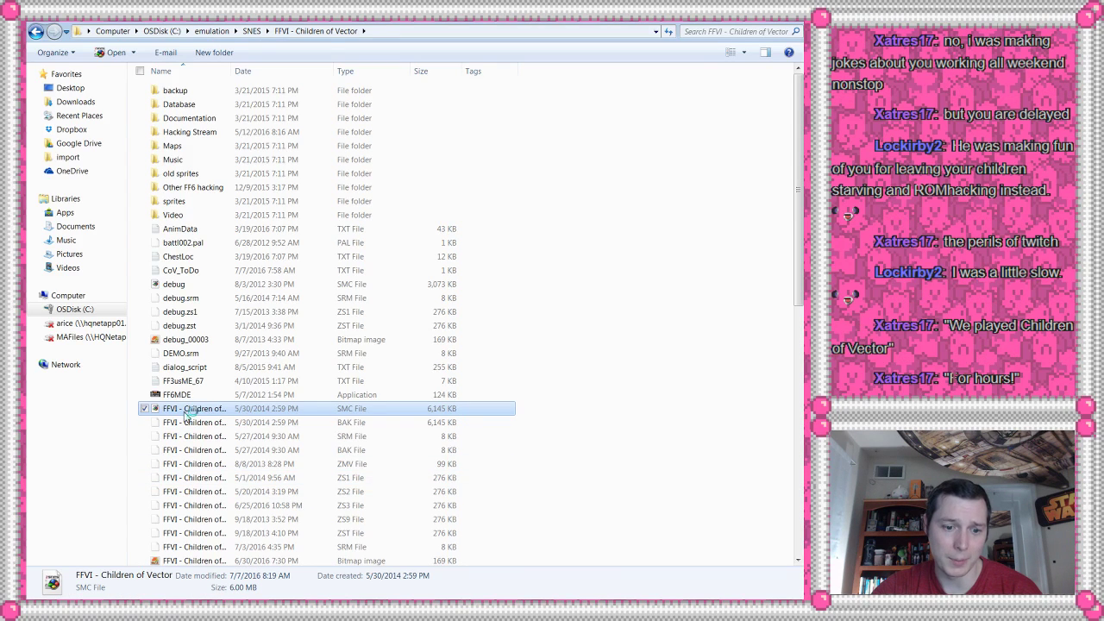
double_click(185, 410)
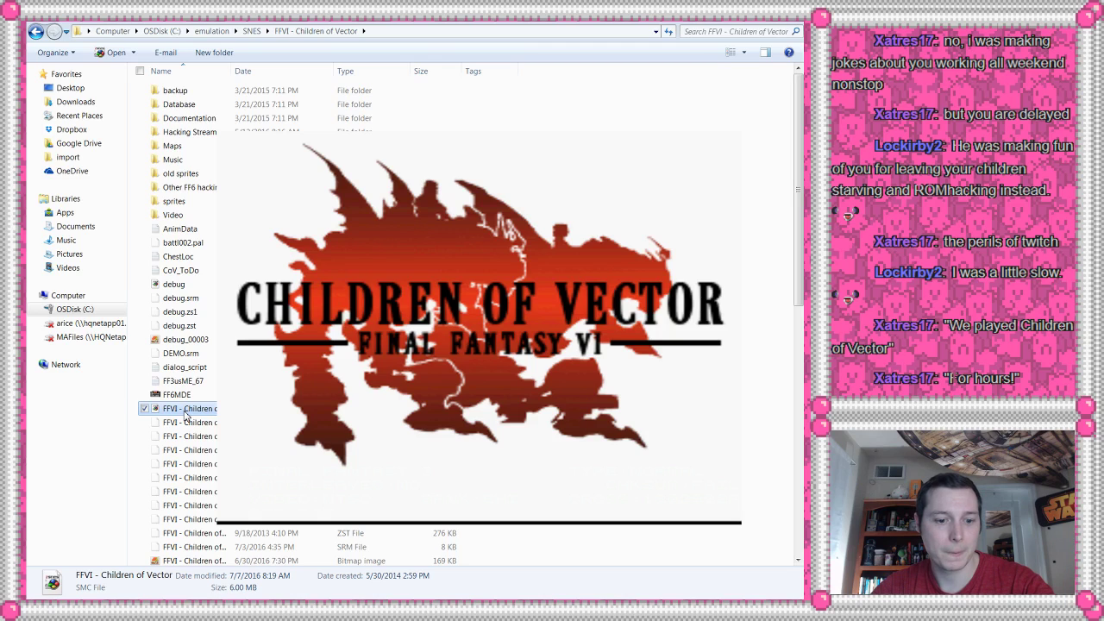
key(F3)
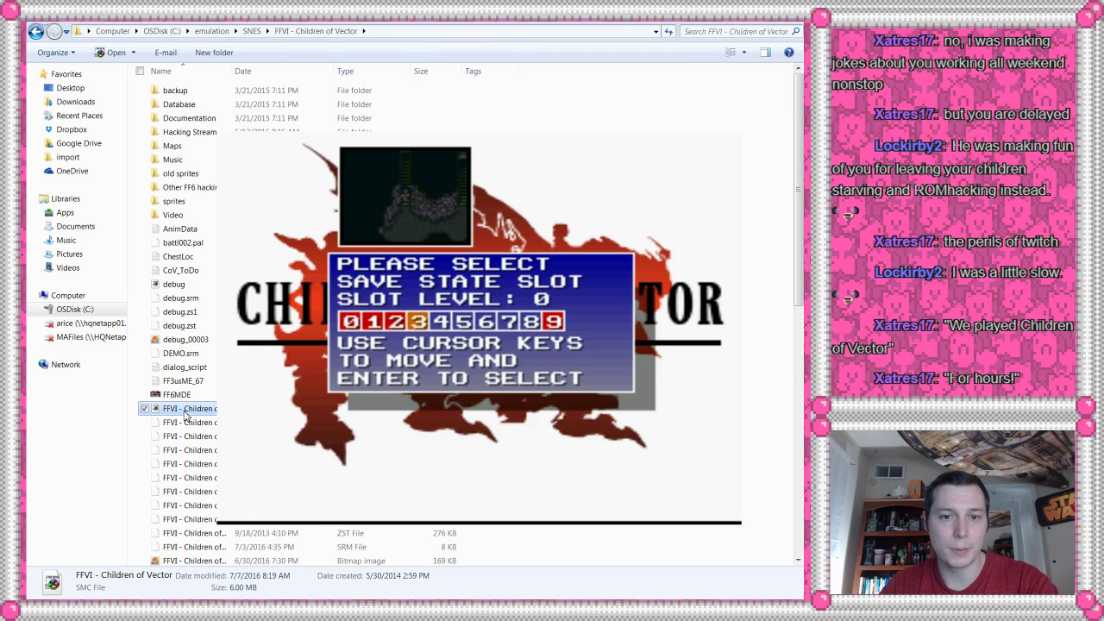
key(Return)
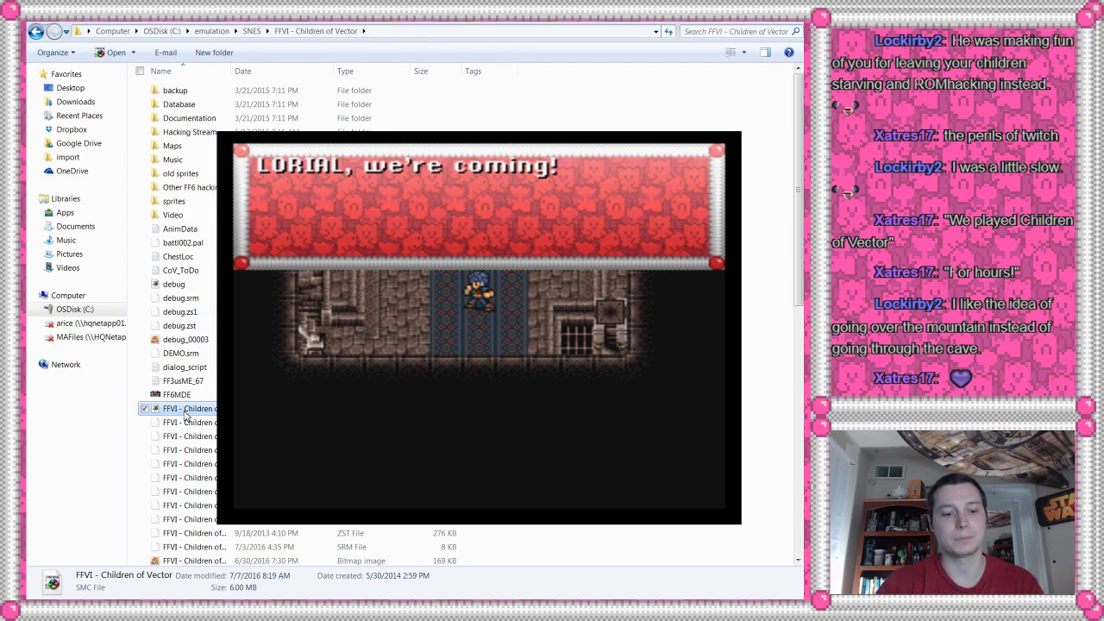
key(Return)
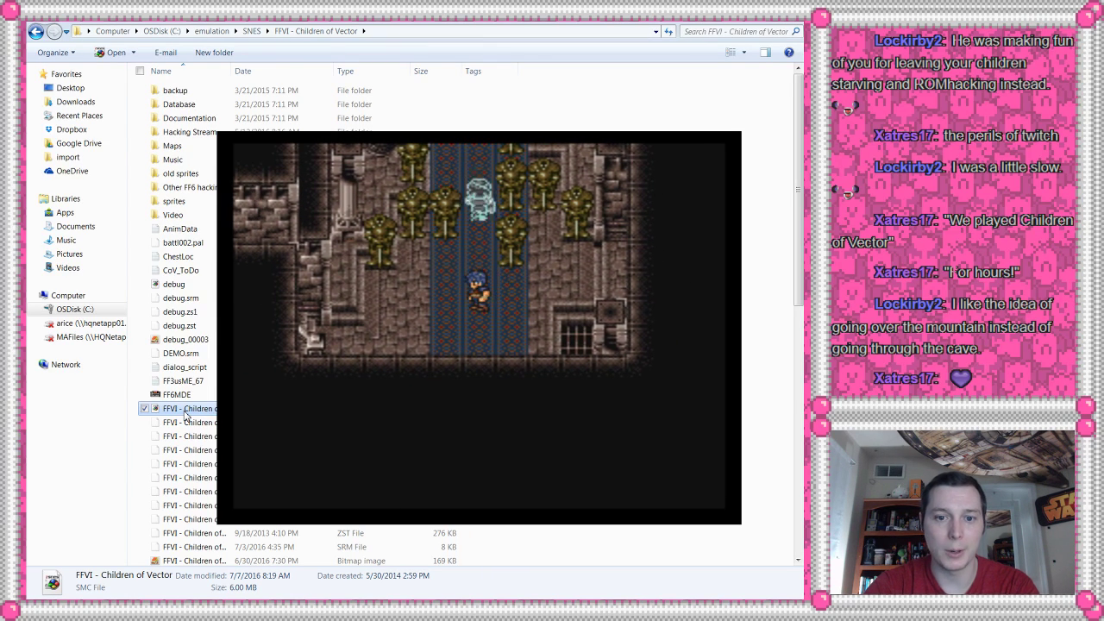
key(Escape)
click(285, 311)
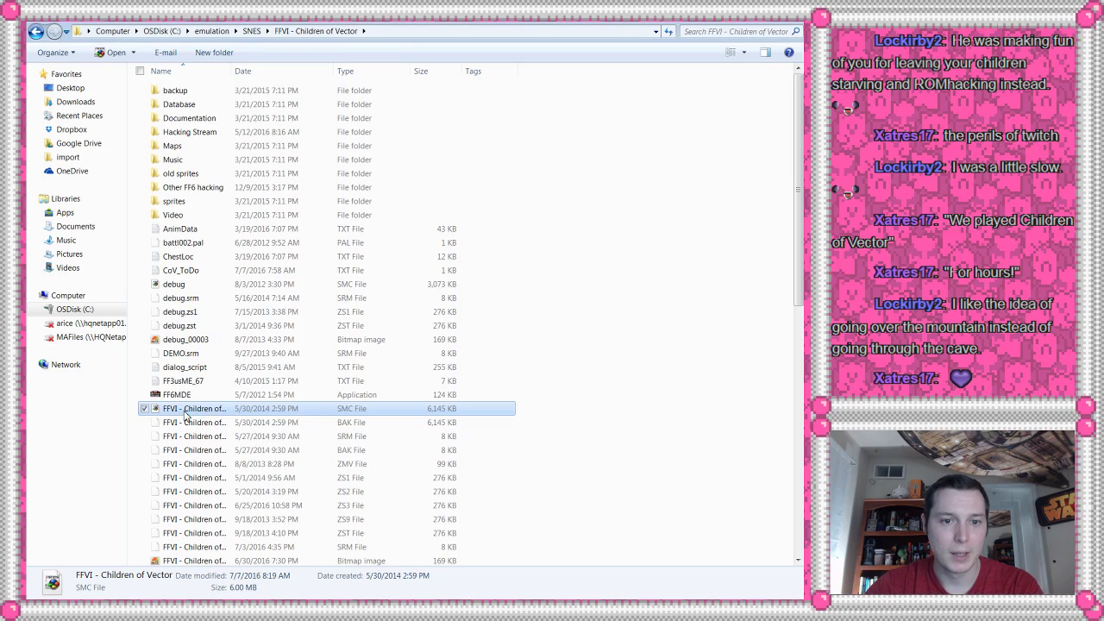
- Return to the forum thread and go over the recent changes and the stream plan in post #31
key(alt+Tab)
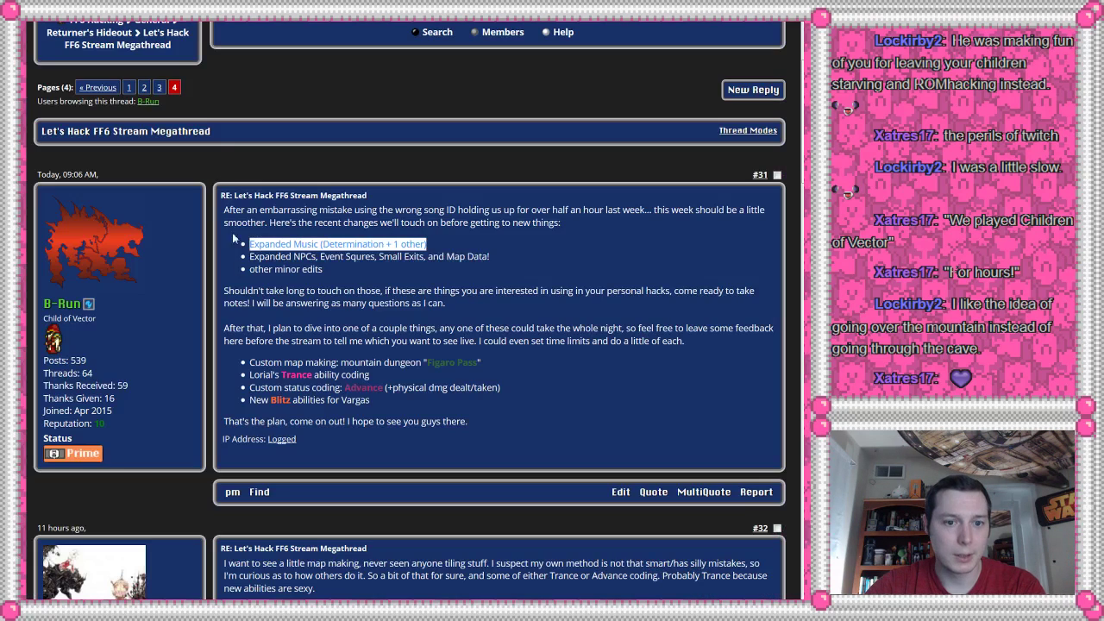
drag(256, 246, 290, 261)
click(291, 261)
scroll(250, 289, down, 3)
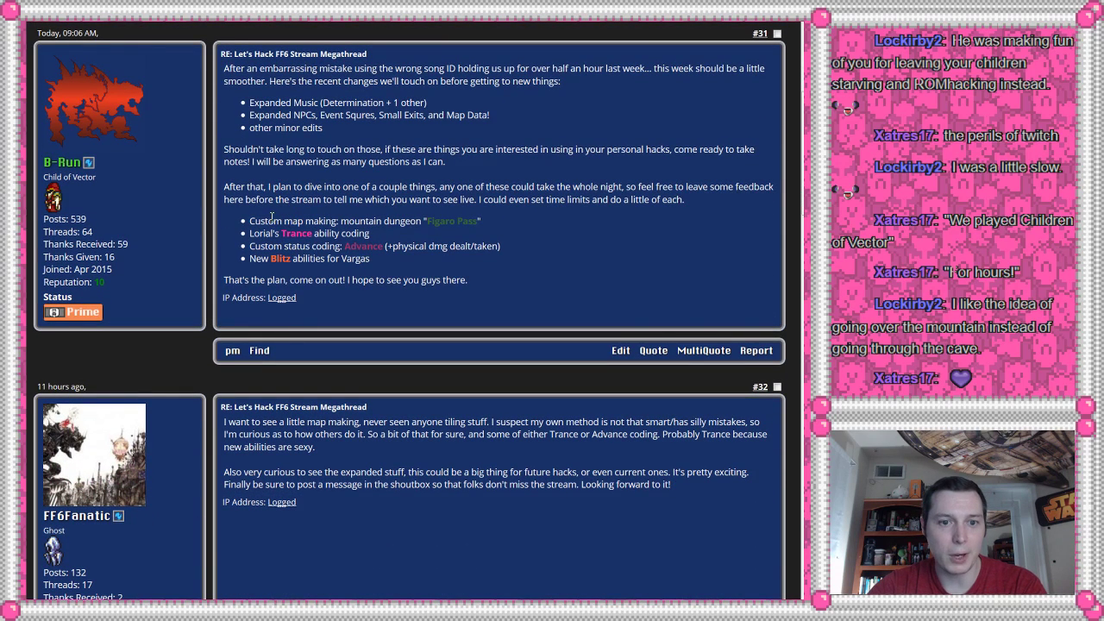
- Show history.txt in the text editor and highlight the 7-5-16 entries on Lorial's special sprite and the dark purple Blitz palette
key(alt+Tab)
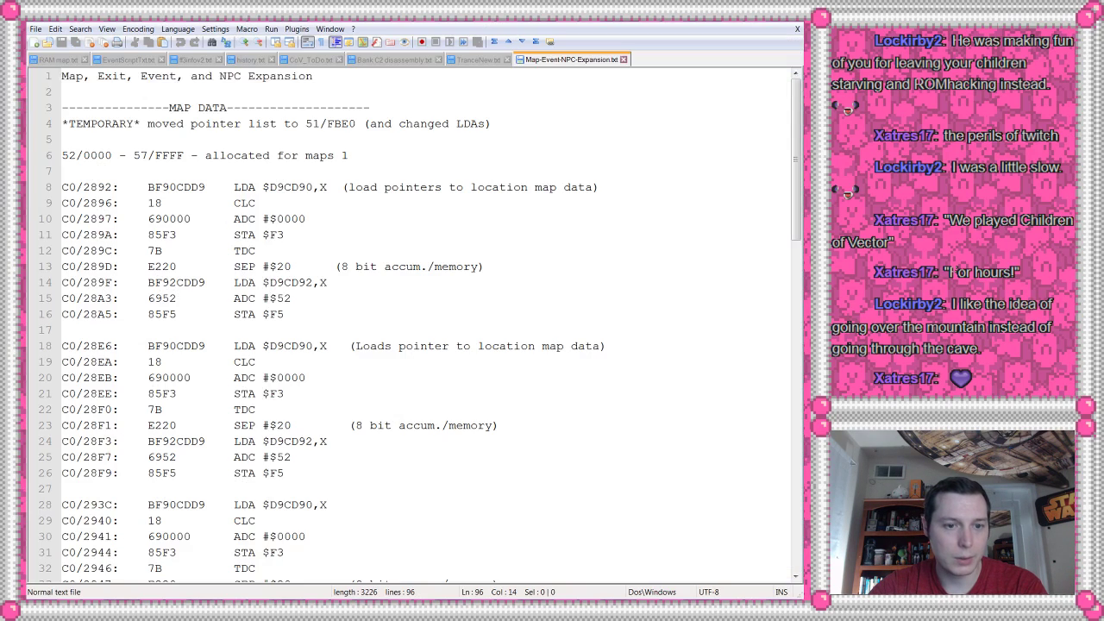
click(248, 62)
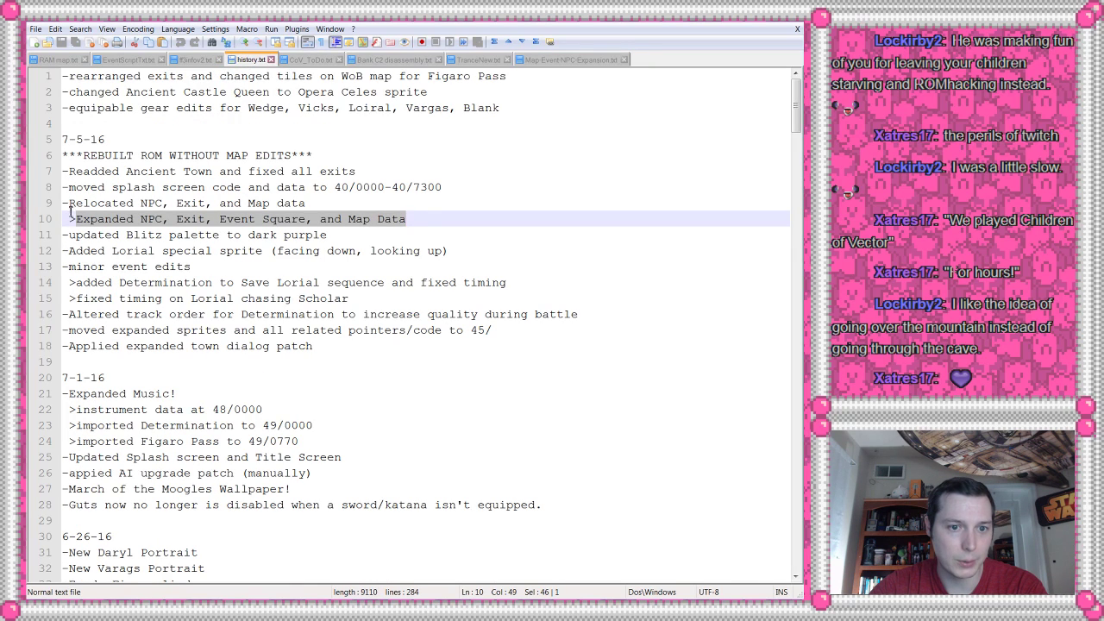
drag(69, 251, 521, 252)
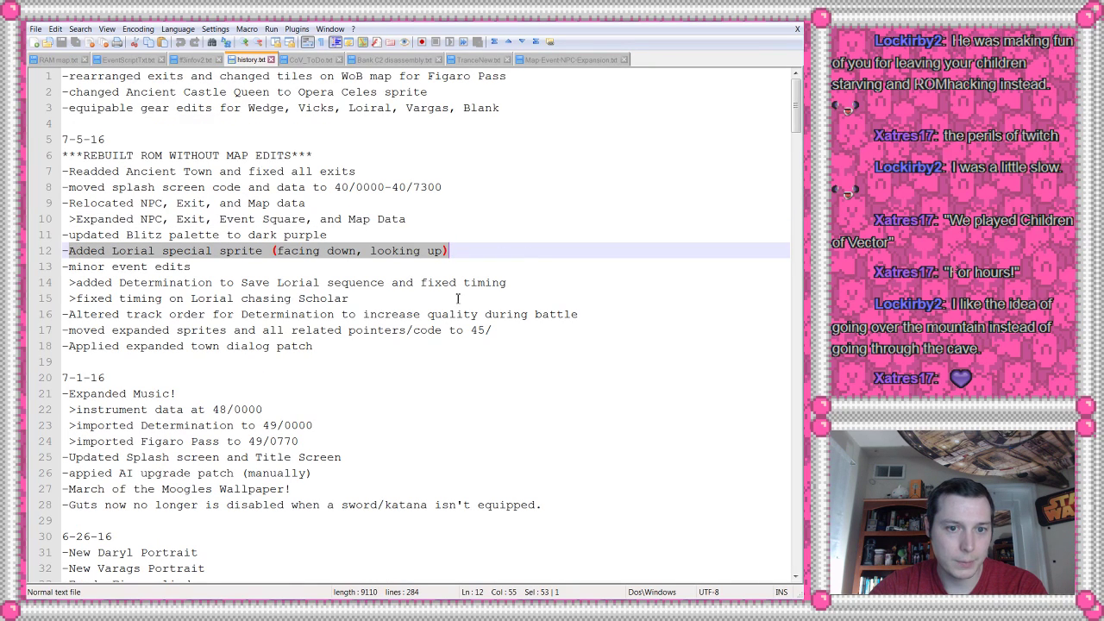
click(89, 263)
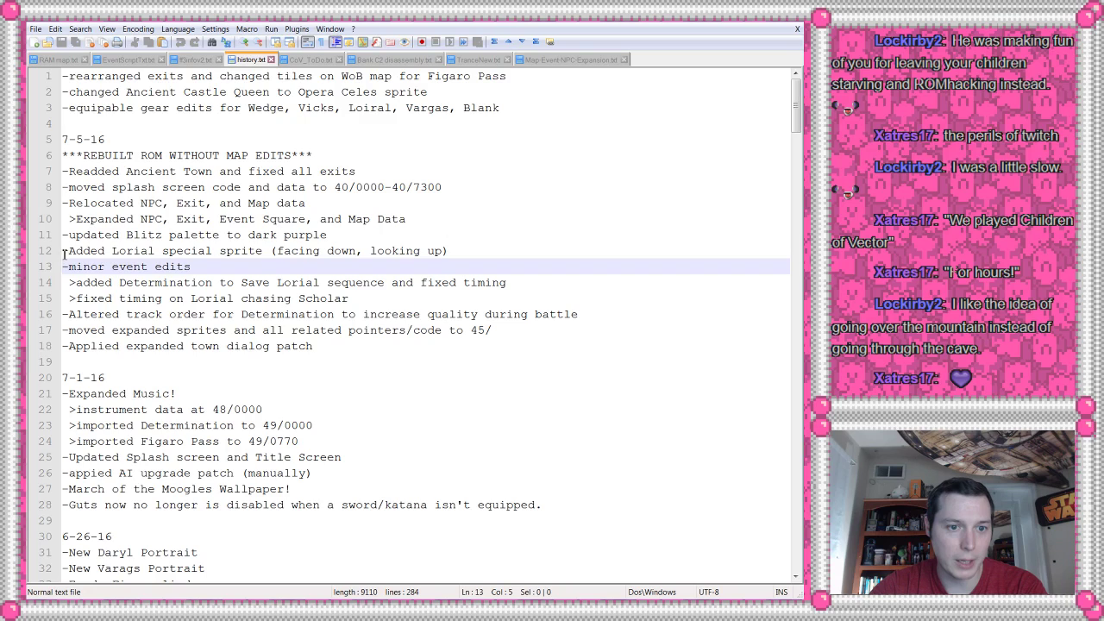
click(61, 251)
key(shift+End)
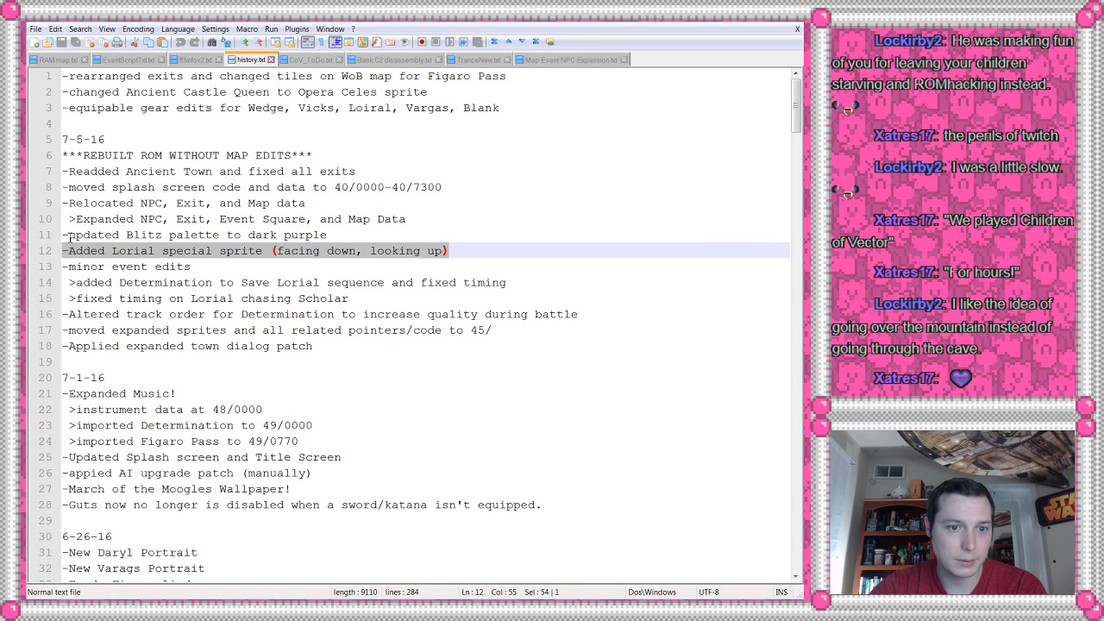
drag(69, 234, 327, 236)
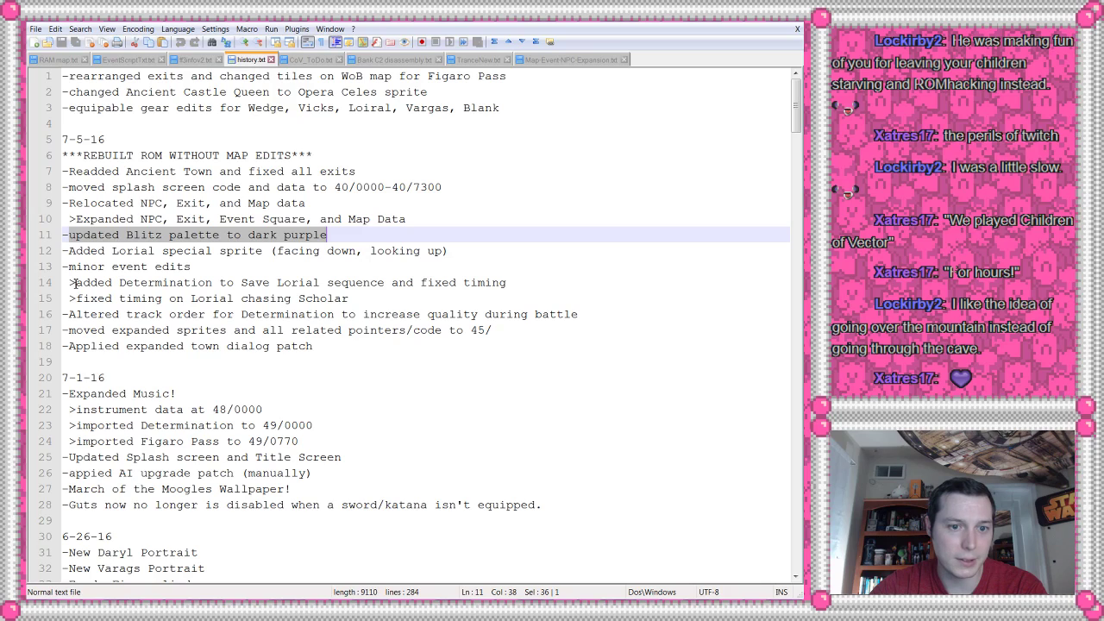
- Highlight the remaining 7-5-16 history entries, from the minor event edits to the expanded town dialog patch
drag(76, 267, 336, 350)
click(334, 350)
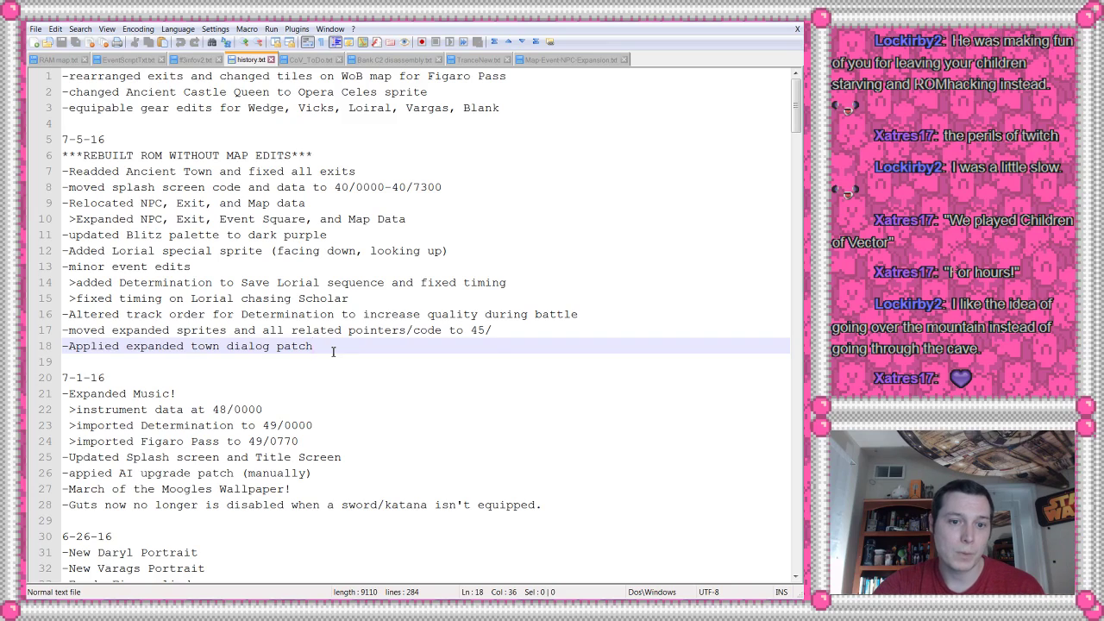
drag(333, 351, 151, 315)
click(299, 349)
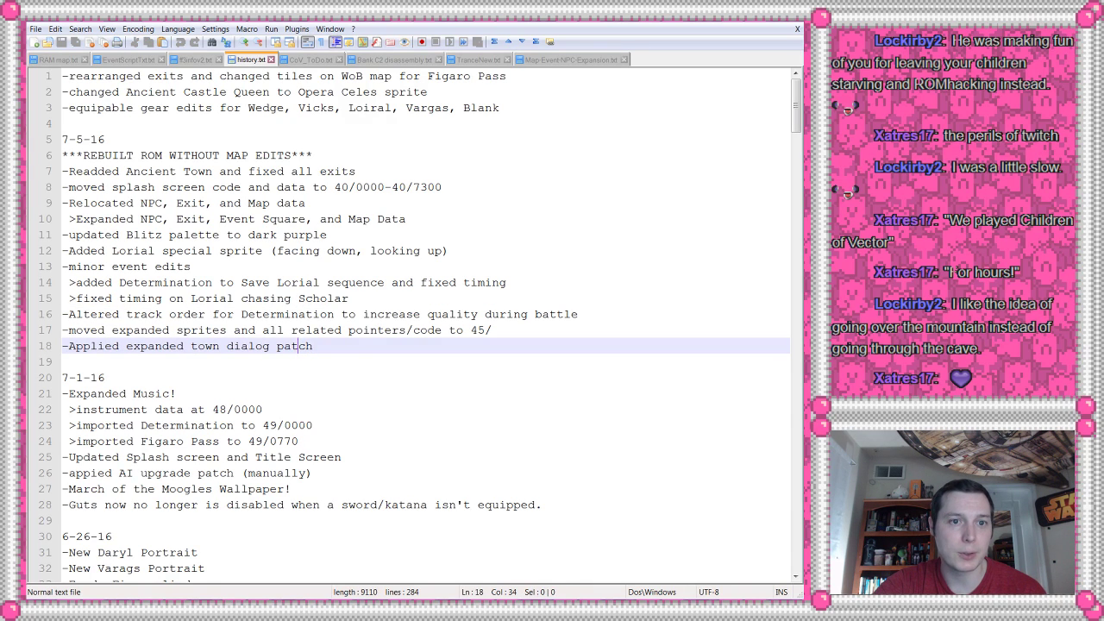
- Return to the forum thread and highlight the Figaro Pass map making and Lorial's Trance coding items in the plan
key(alt+Tab)
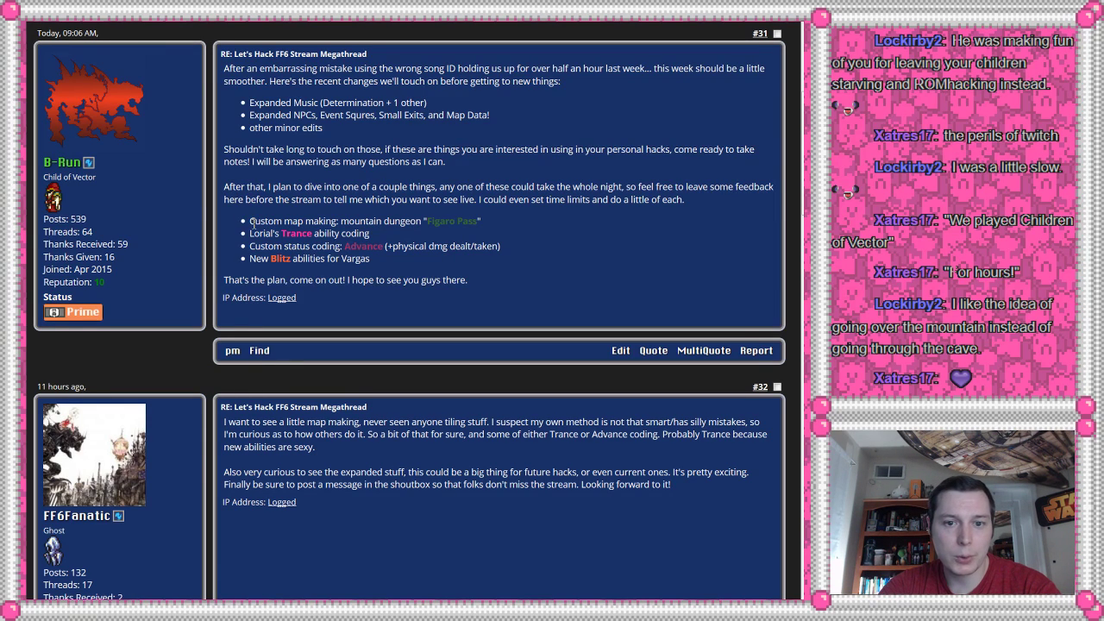
drag(250, 221, 511, 222)
drag(427, 223, 488, 226)
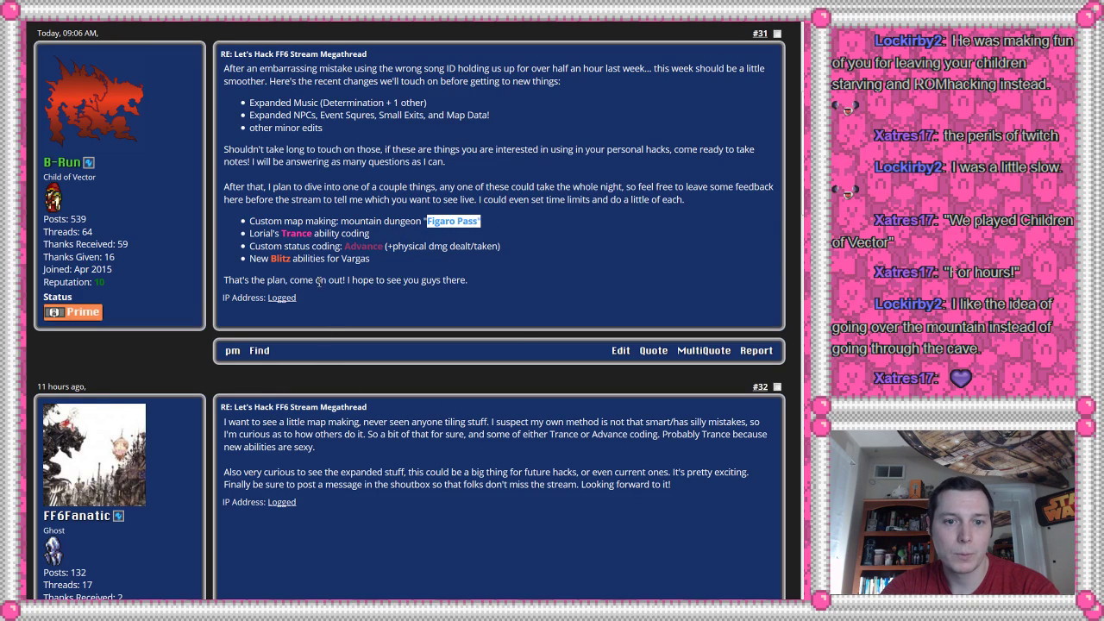
drag(259, 233, 357, 232)
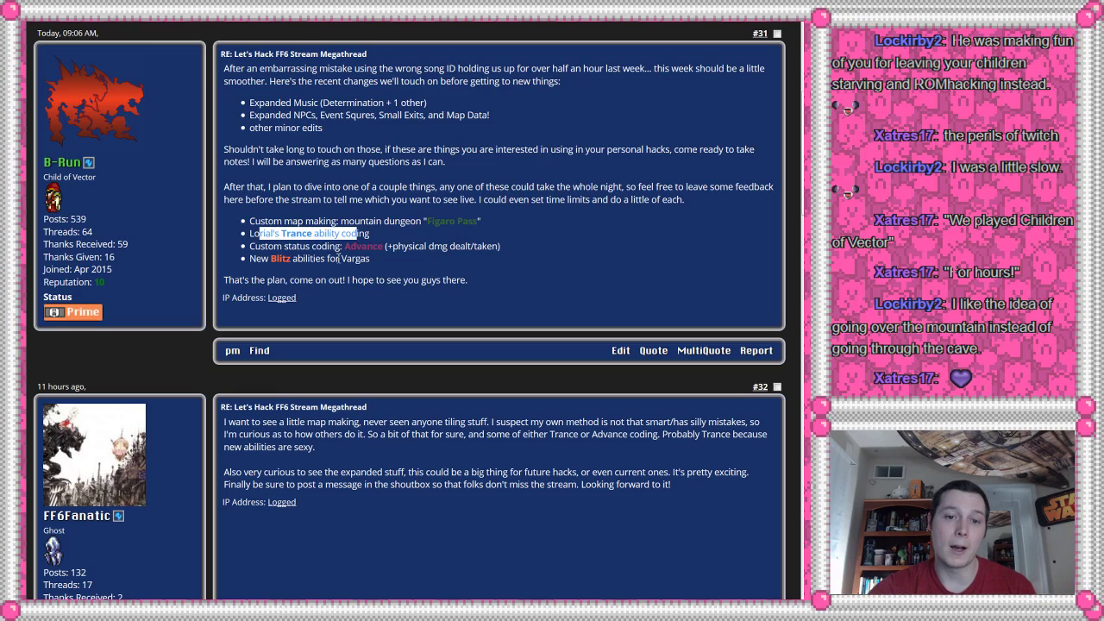
- Highlight the Advance status coding item, the Blitz abilities for Vargas and the Figaro Pass dungeon in the plan
drag(316, 246, 419, 247)
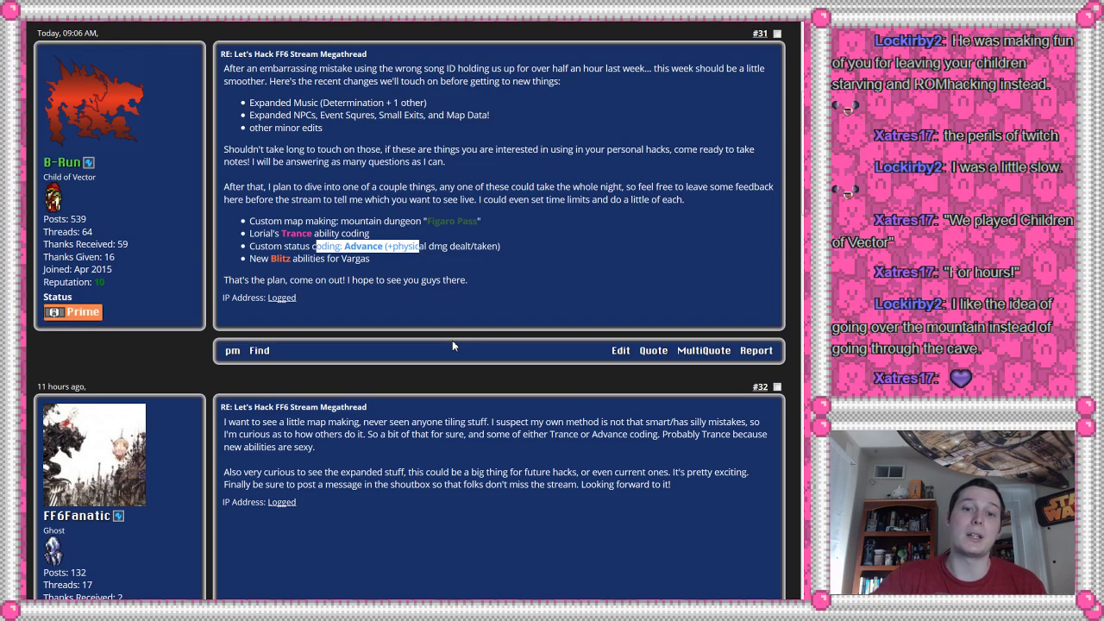
click(505, 245)
triple_click(496, 245)
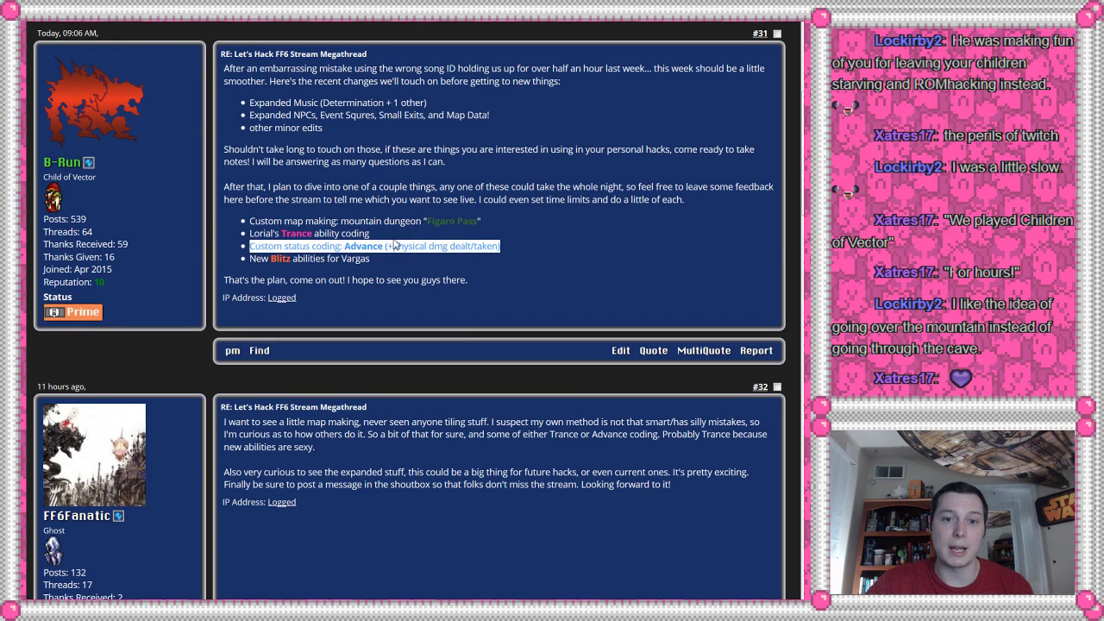
click(405, 246)
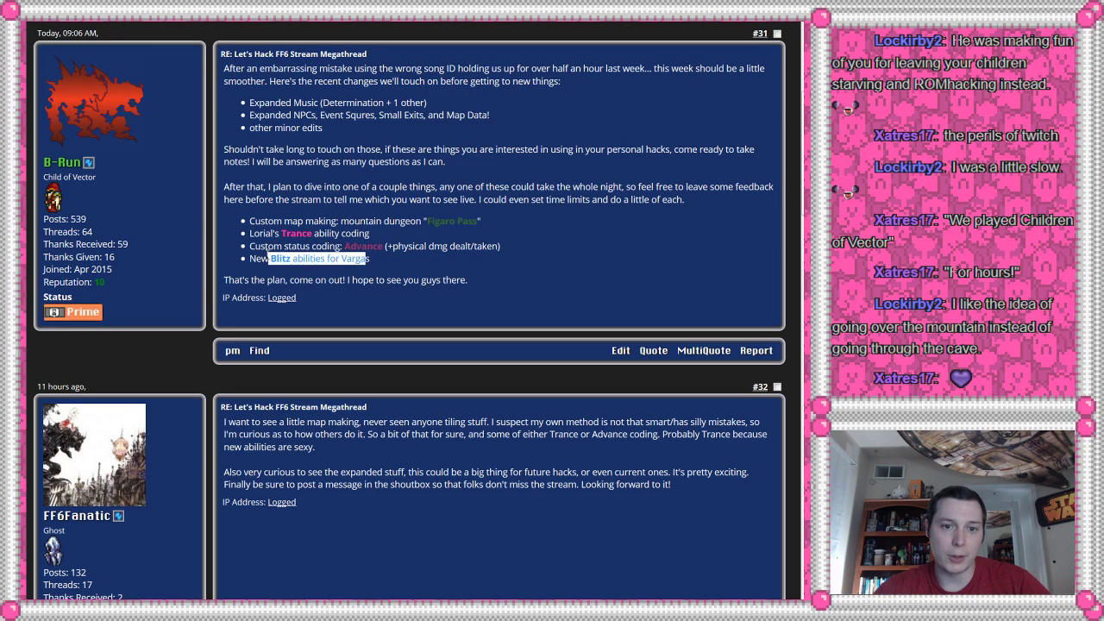
drag(262, 255, 357, 257)
click(357, 257)
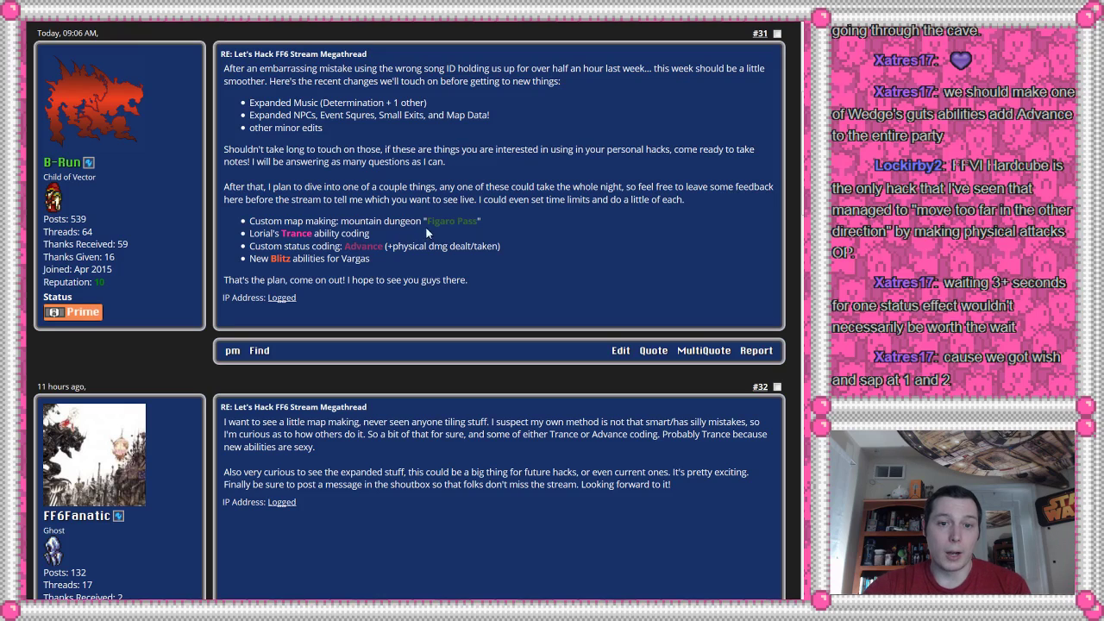
drag(411, 221, 524, 219)
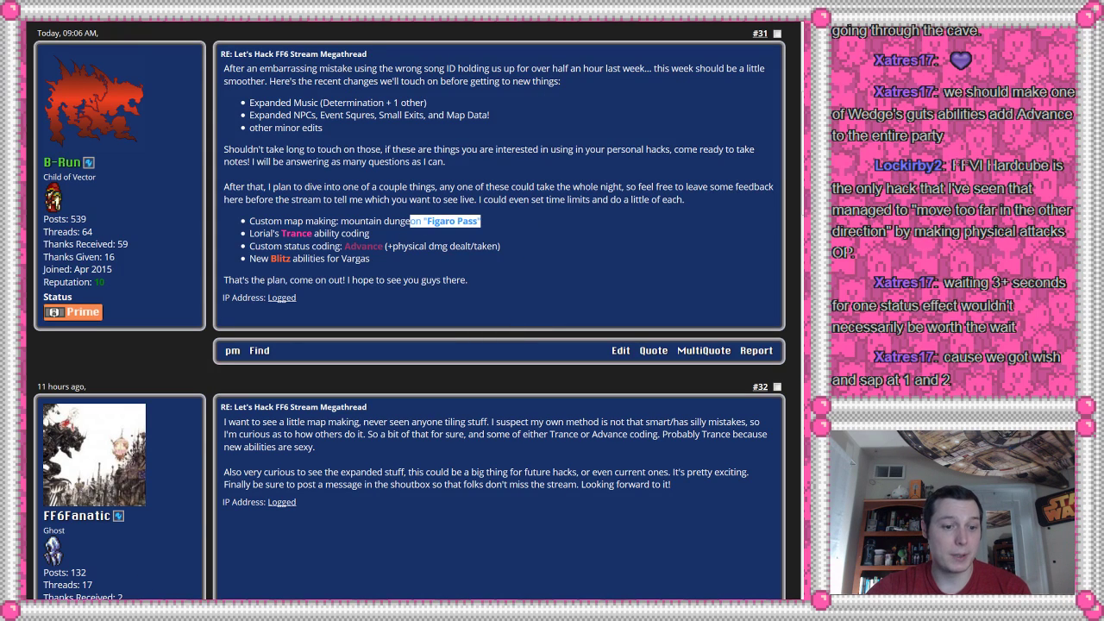
- Switch to the file browser, go up to the SNES folder and open its editors folder
key(alt+Tab)
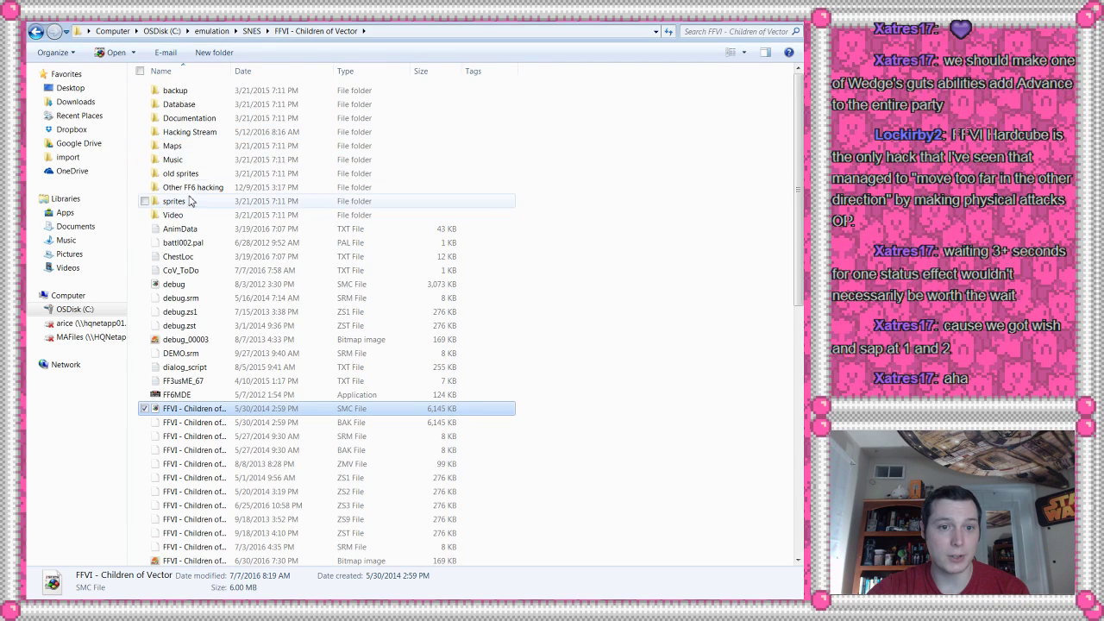
click(251, 32)
double_click(172, 110)
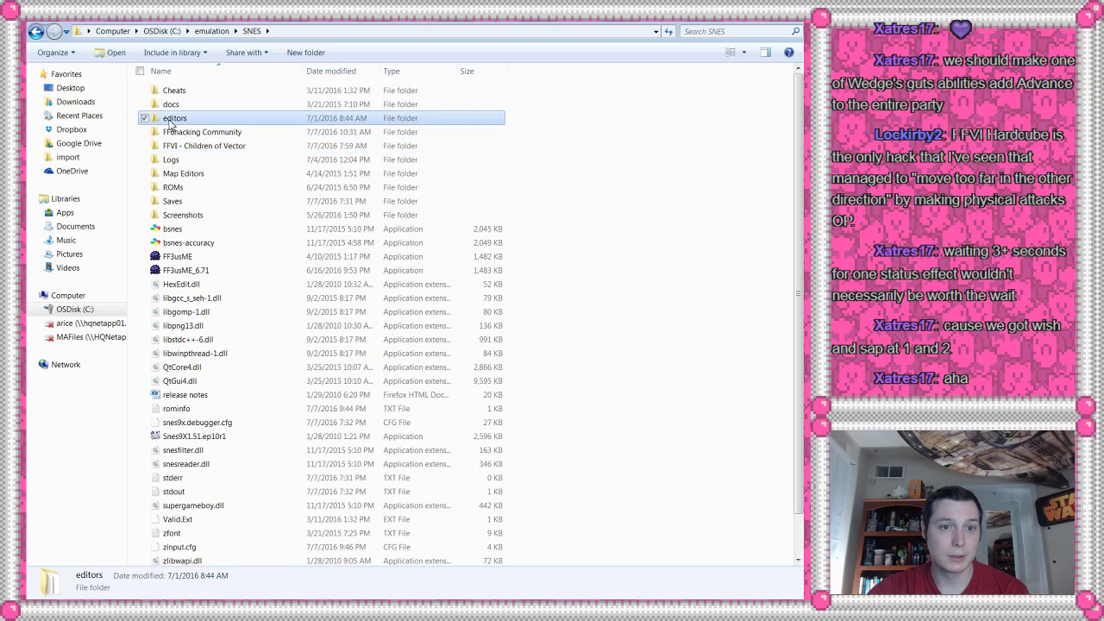
- Open the MapEditors folder inside editors and run the CoV_LE level editor
double_click(178, 118)
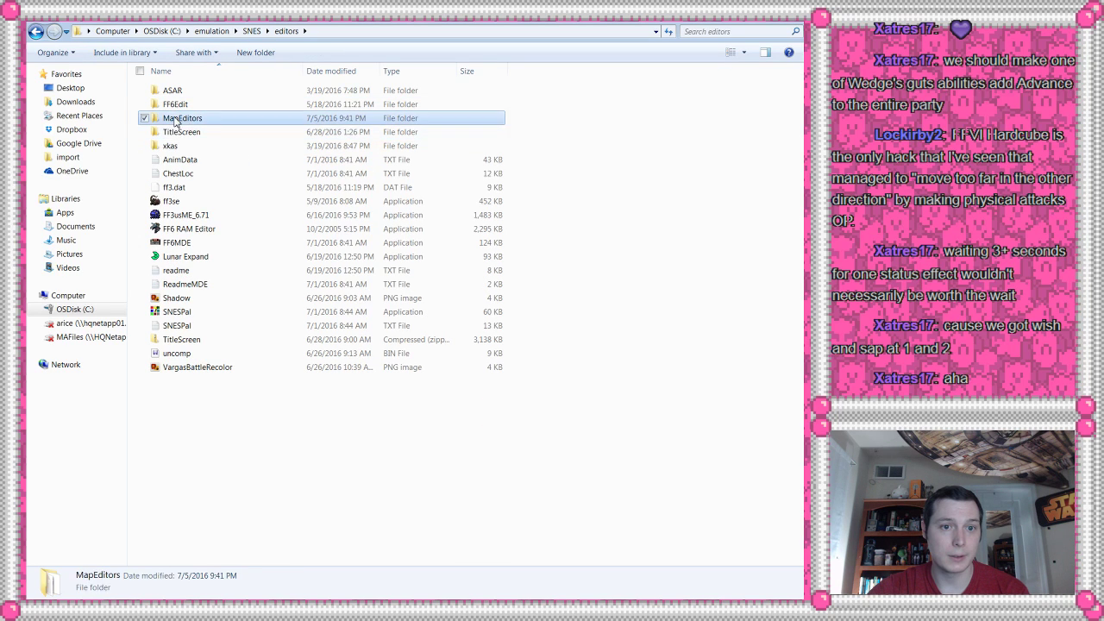
double_click(176, 90)
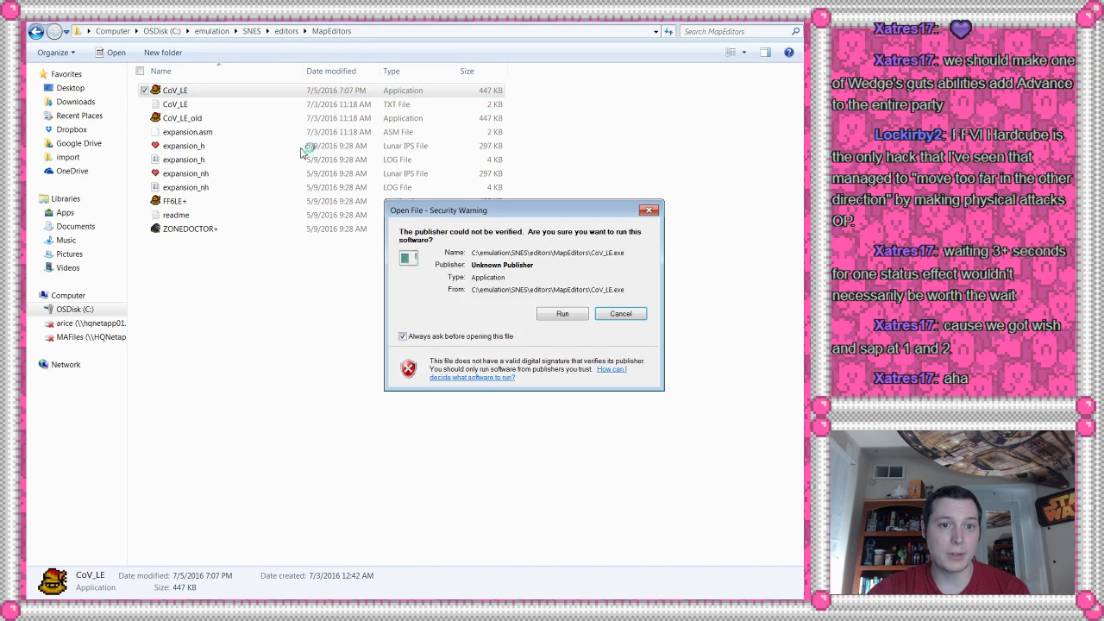
click(559, 313)
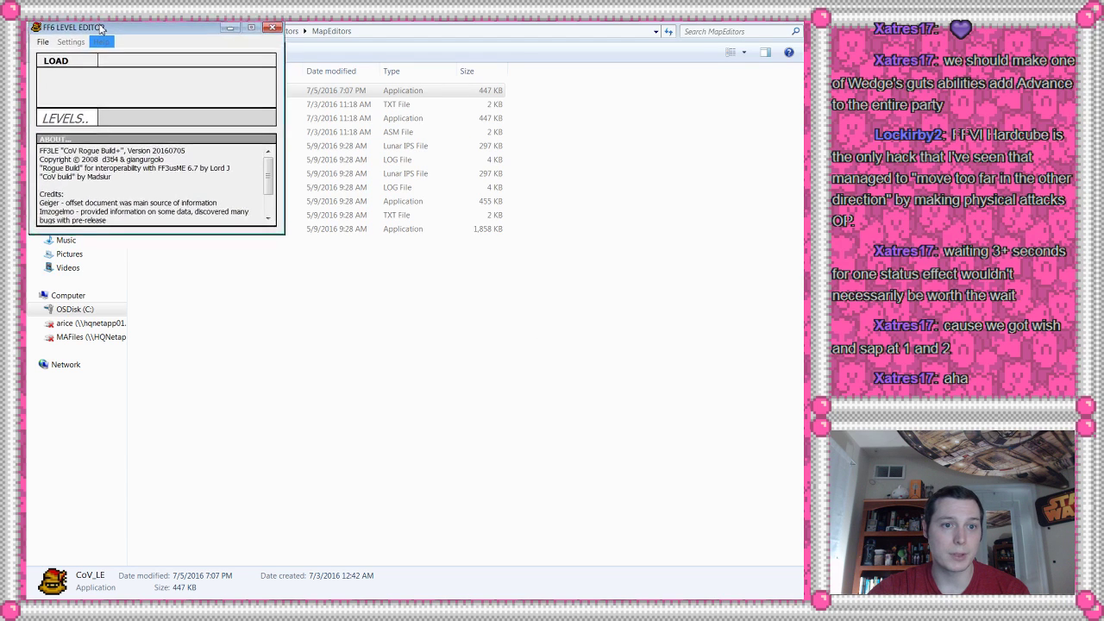
- Load the FFVI - Children of Vector ROM and open its levels in an enlarged window
click(53, 52)
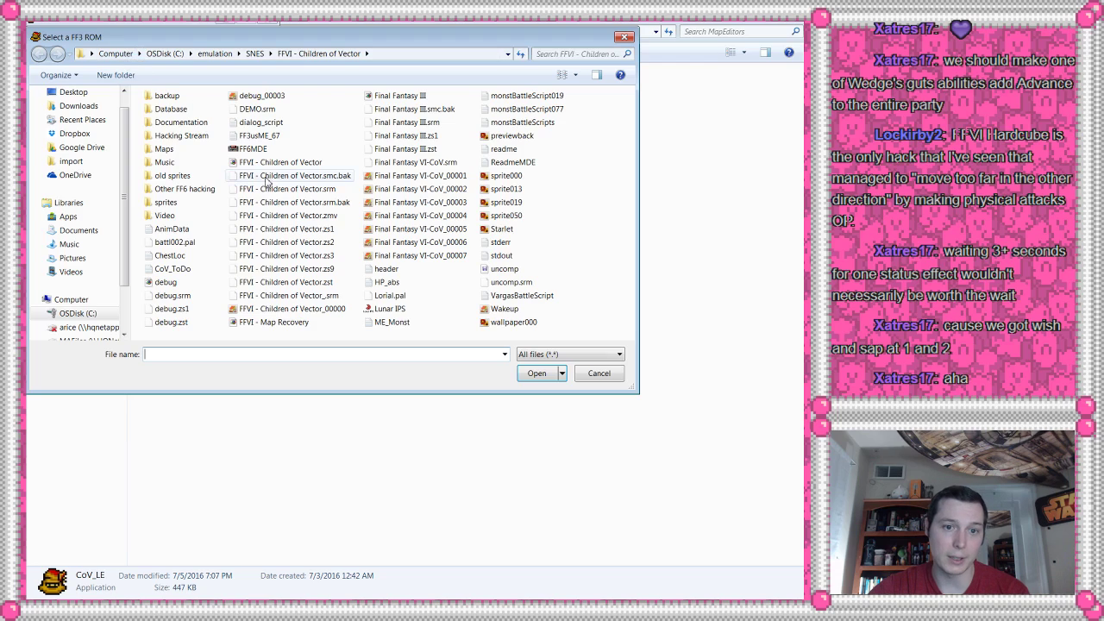
double_click(269, 171)
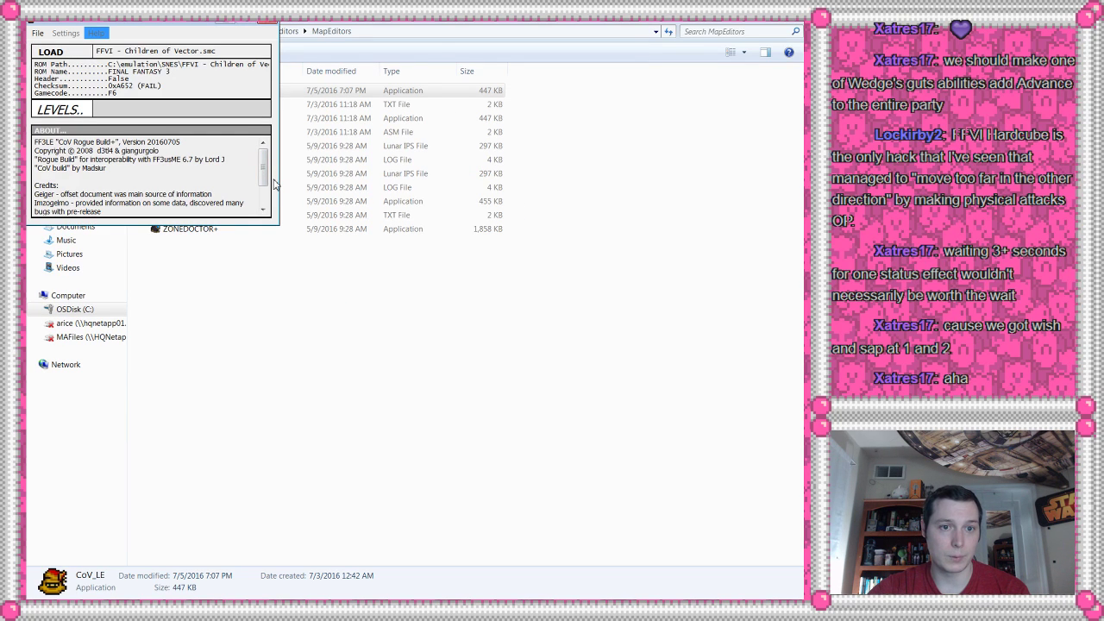
click(58, 110)
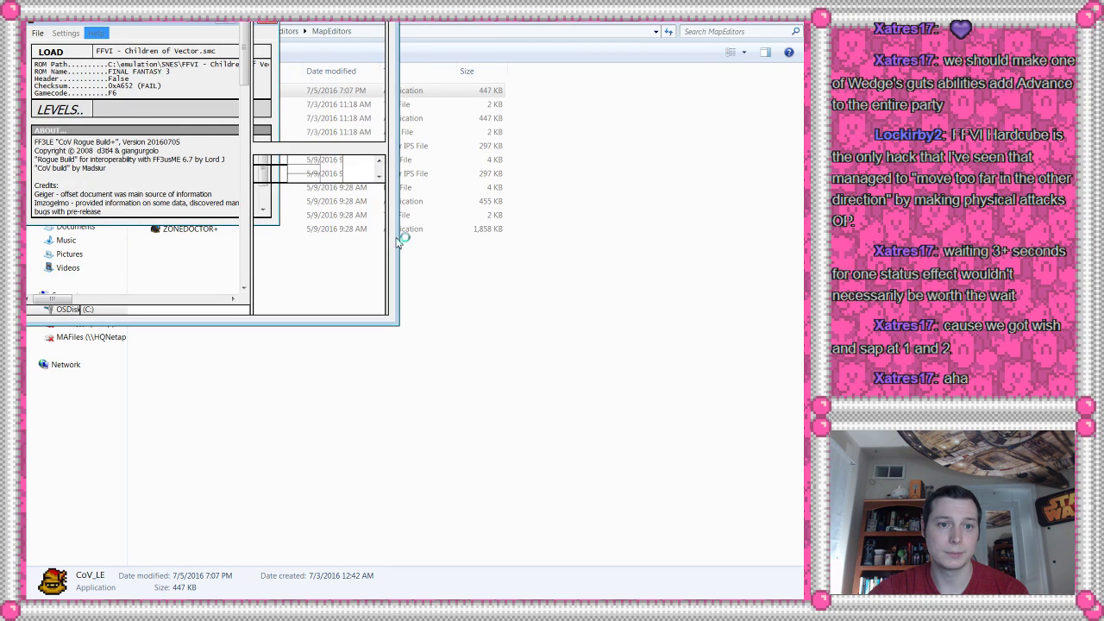
drag(154, 21, 301, 21)
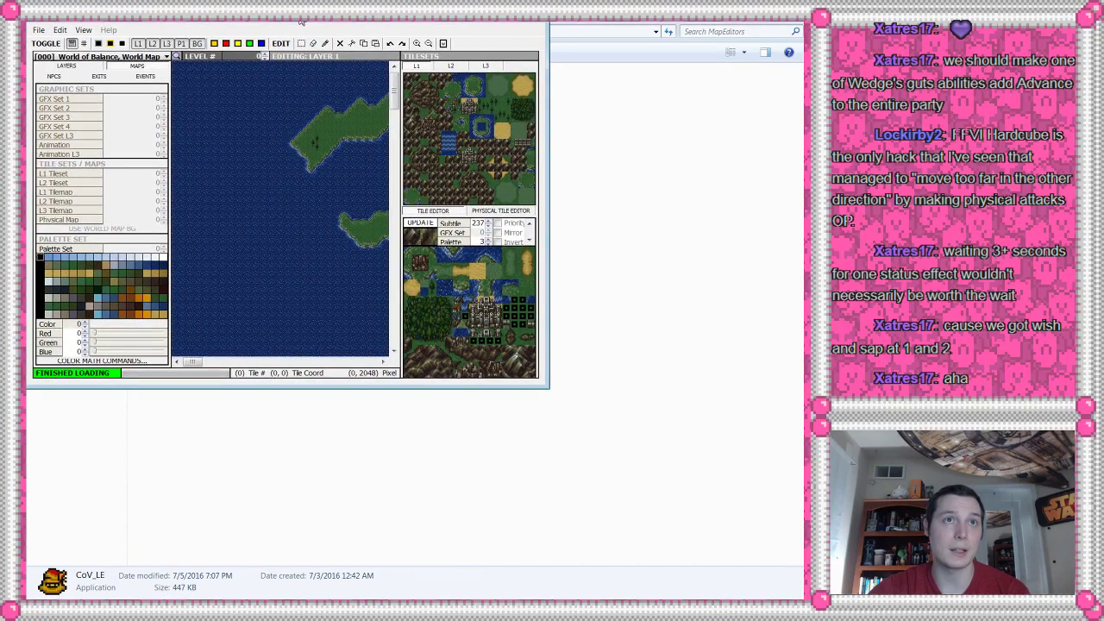
drag(548, 387, 797, 594)
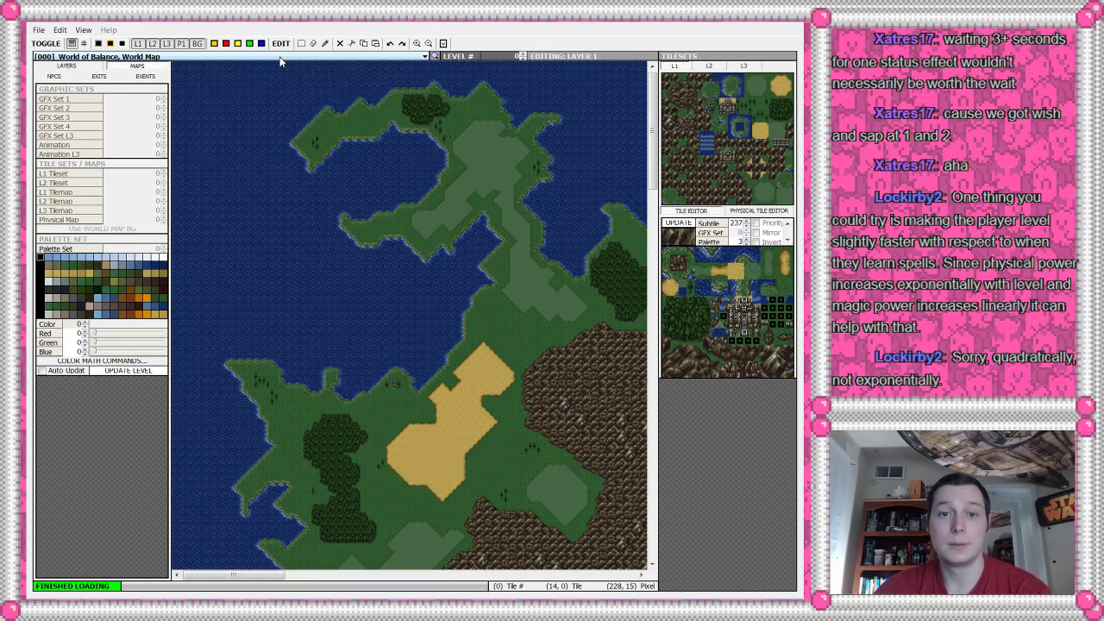
- Open level [047] Cave to South Figaro, Entrance from the level list
click(280, 58)
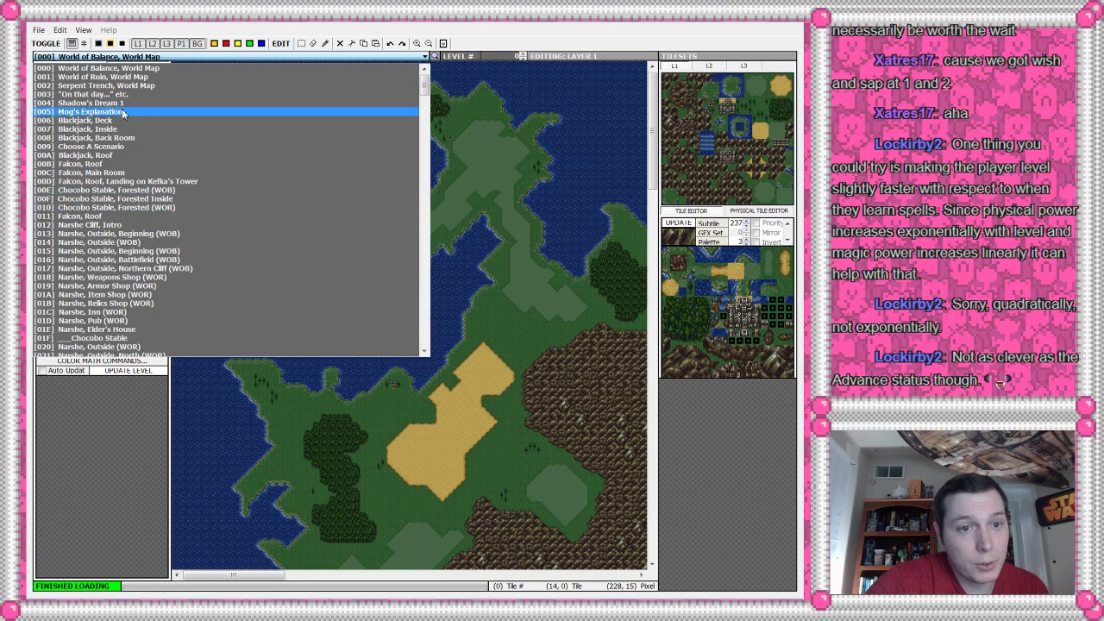
scroll(130, 207, down, 6)
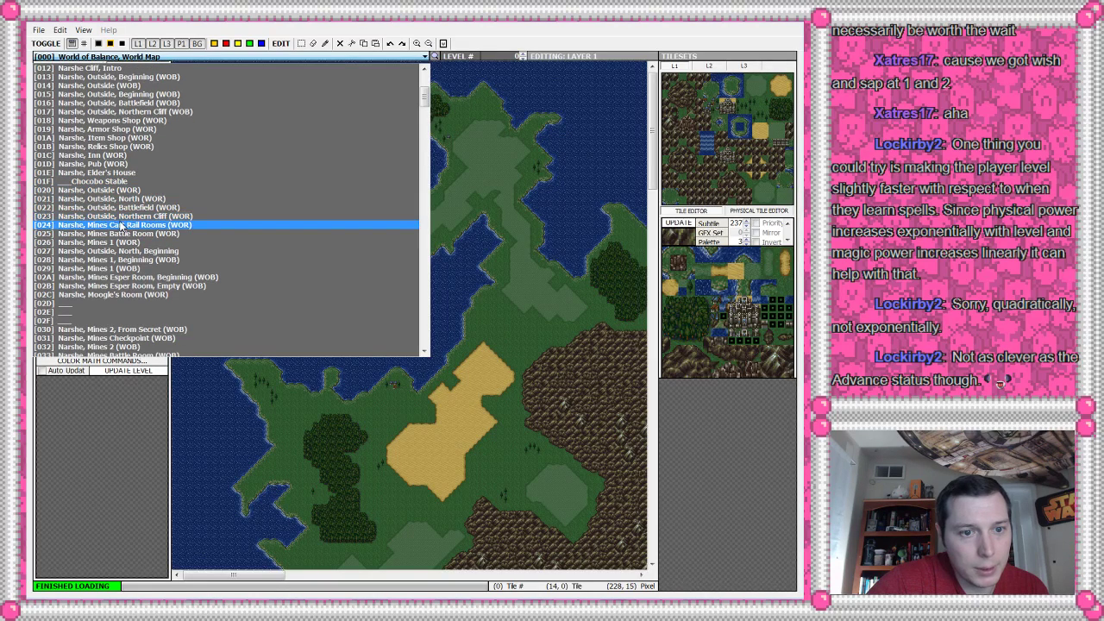
scroll(122, 226, down, 2)
scroll(122, 226, down, 8)
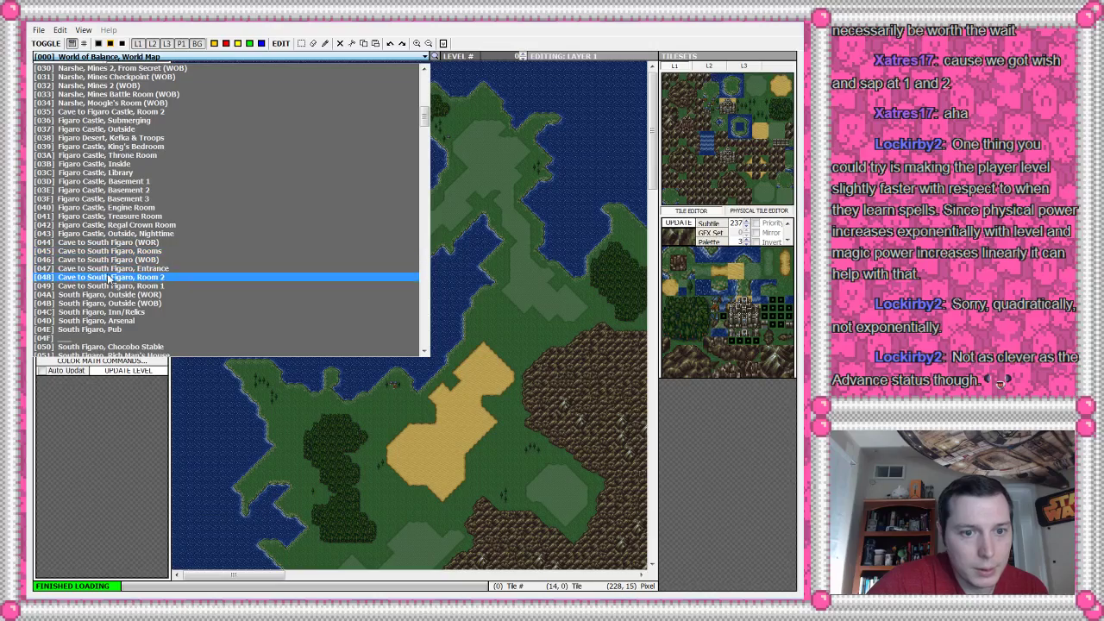
click(109, 274)
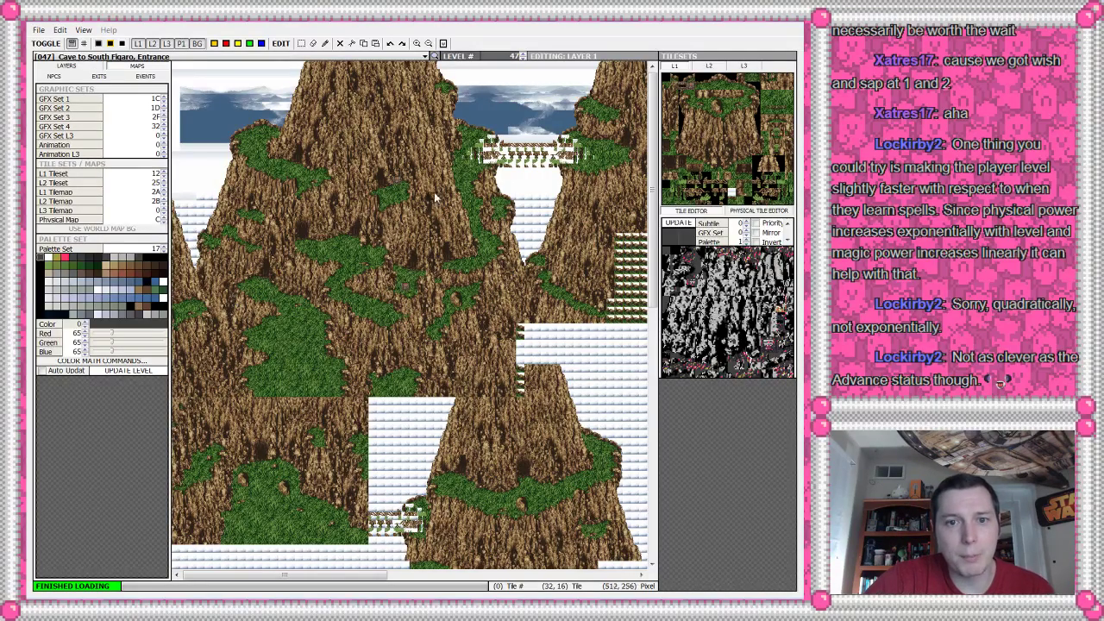
- Toggle layer 1 off and on repeatedly to examine how the Cave to South Figaro entrance map is layered
click(138, 44)
click(137, 44)
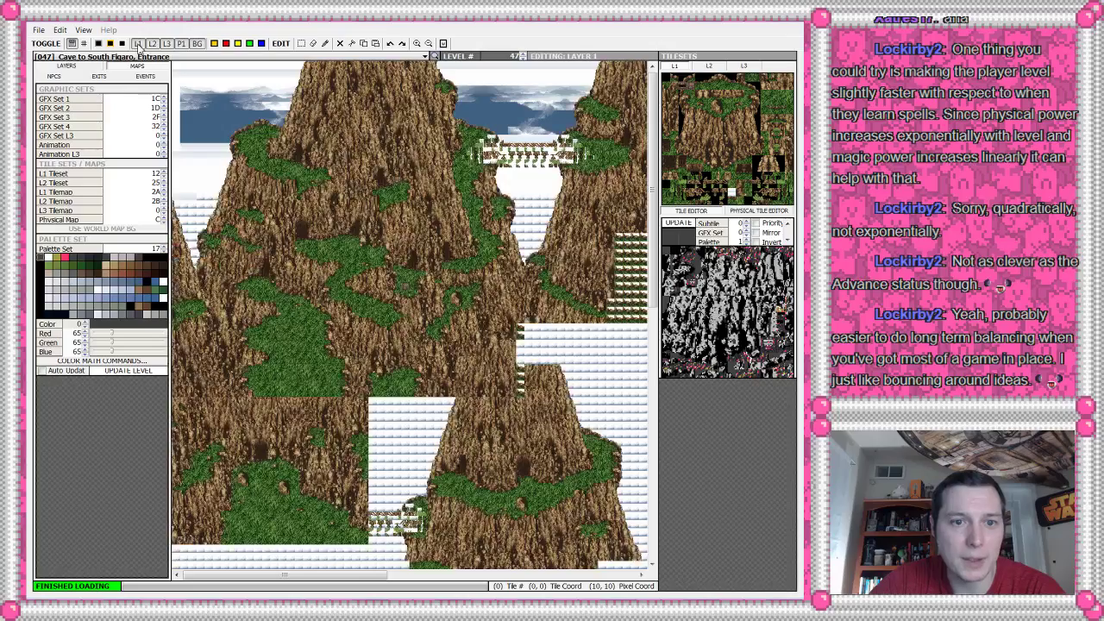
click(138, 44)
click(138, 44)
click(138, 44)
click(138, 44)
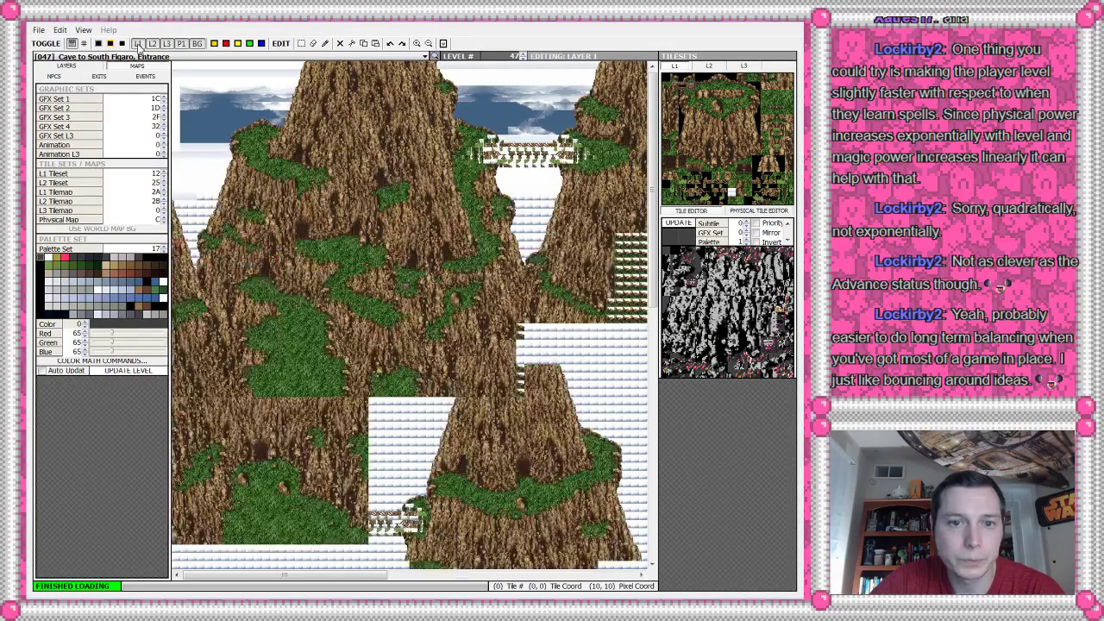
click(138, 44)
click(138, 44)
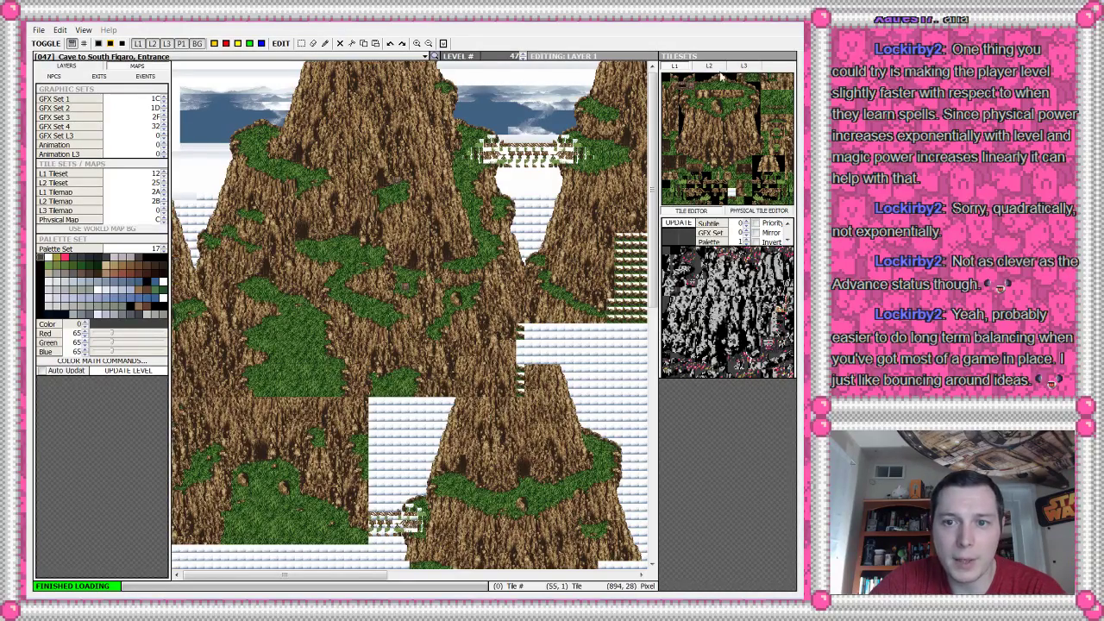
click(138, 44)
click(137, 44)
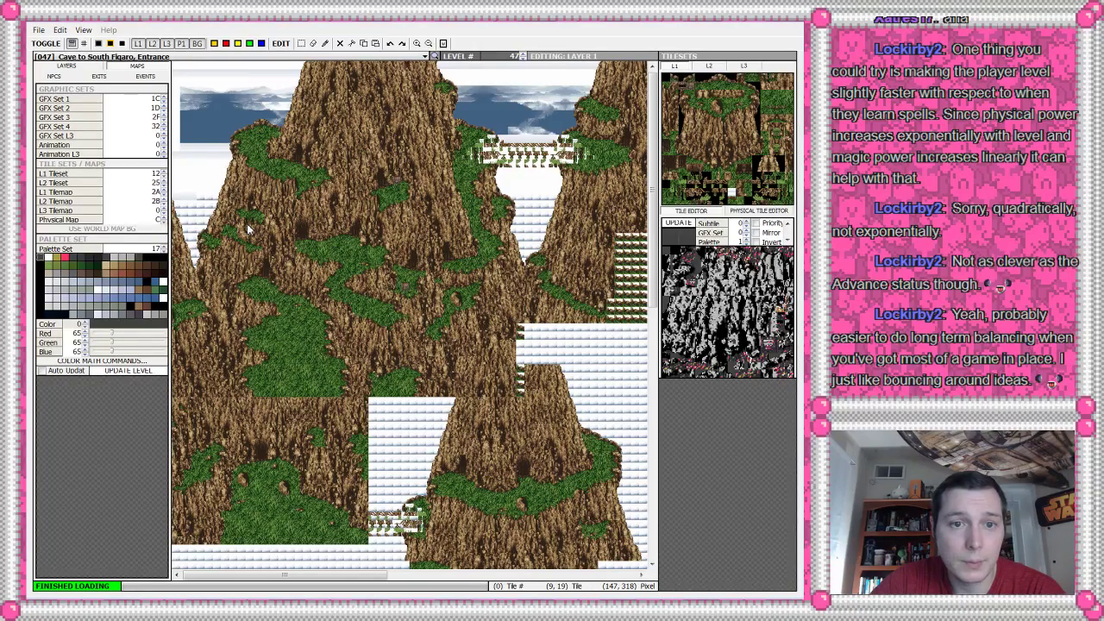
click(280, 57)
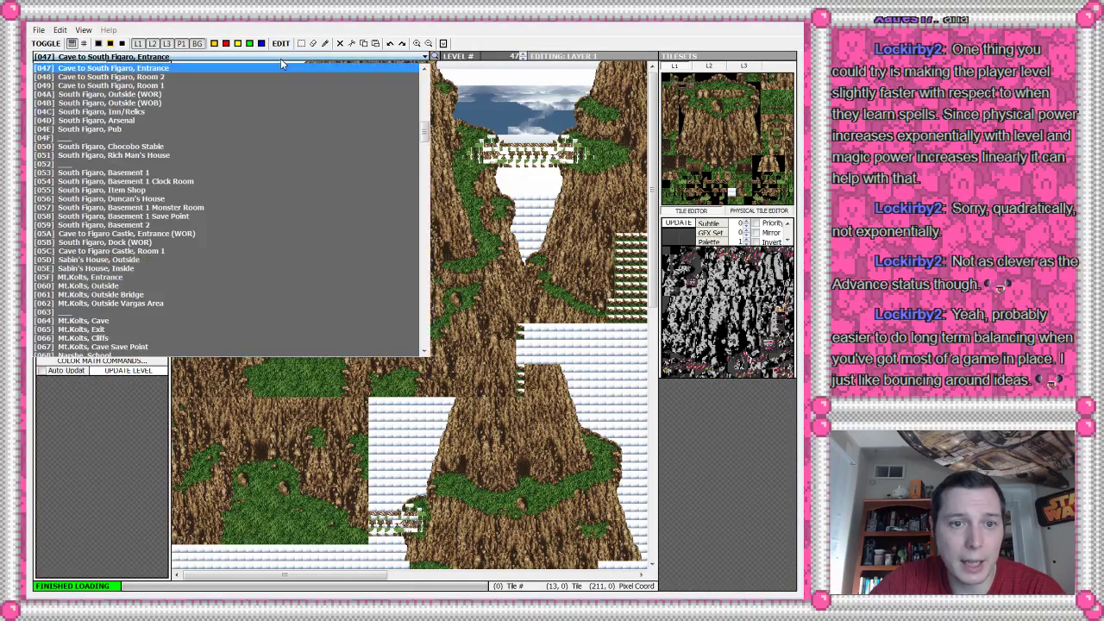
click(197, 58)
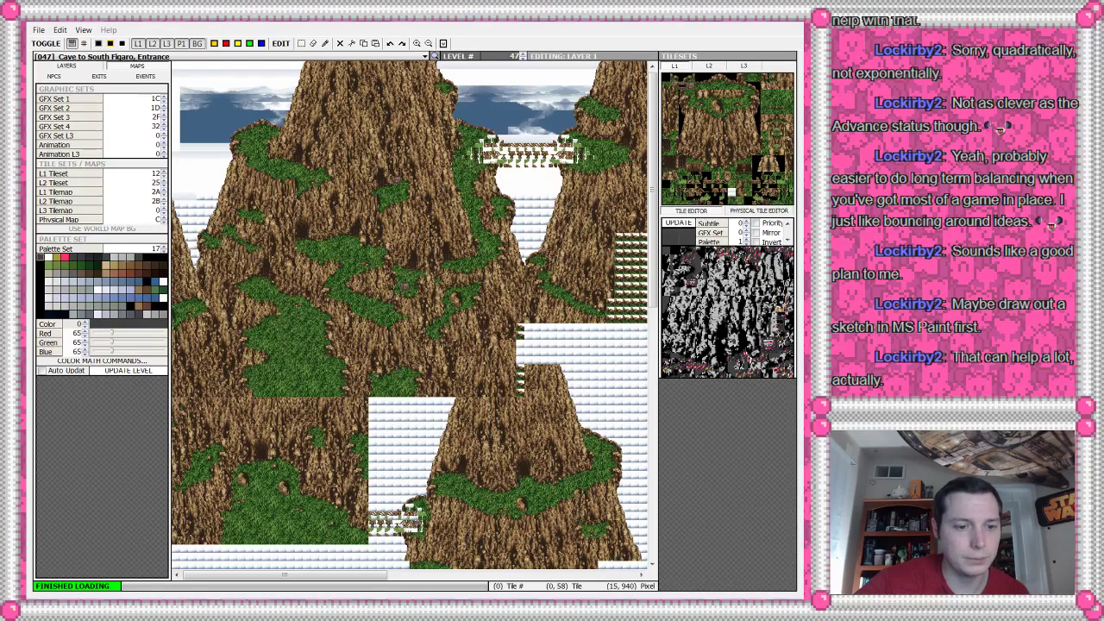
- Launch Paint and enlarge the blank canvas to about 1286 × 823 px
key(super)
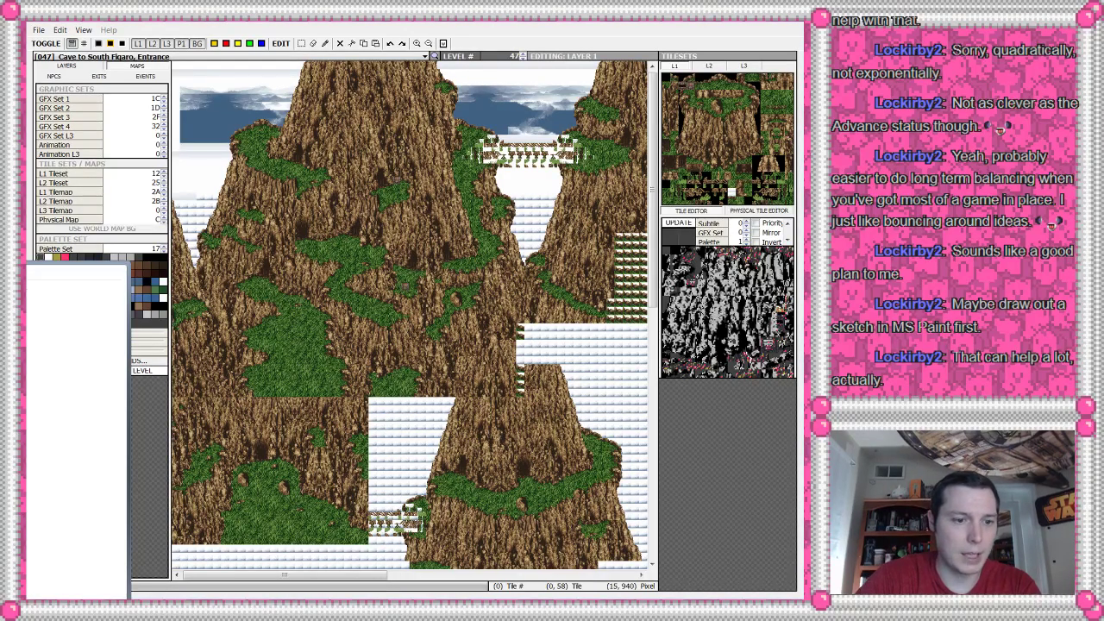
text(paint)
key(Return)
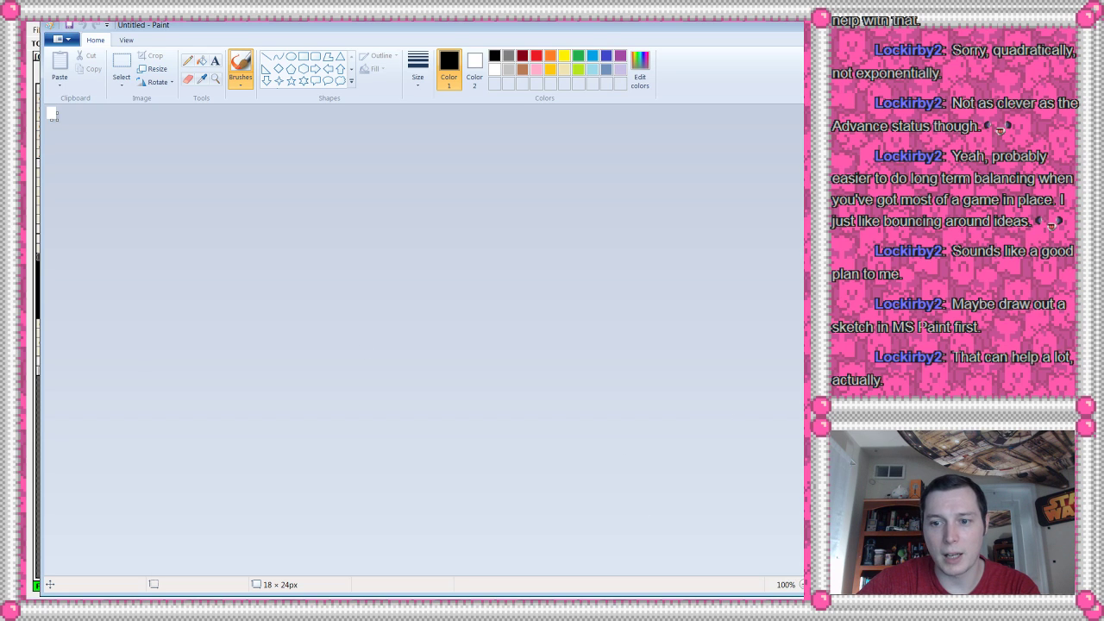
drag(799, 448, 800, 448)
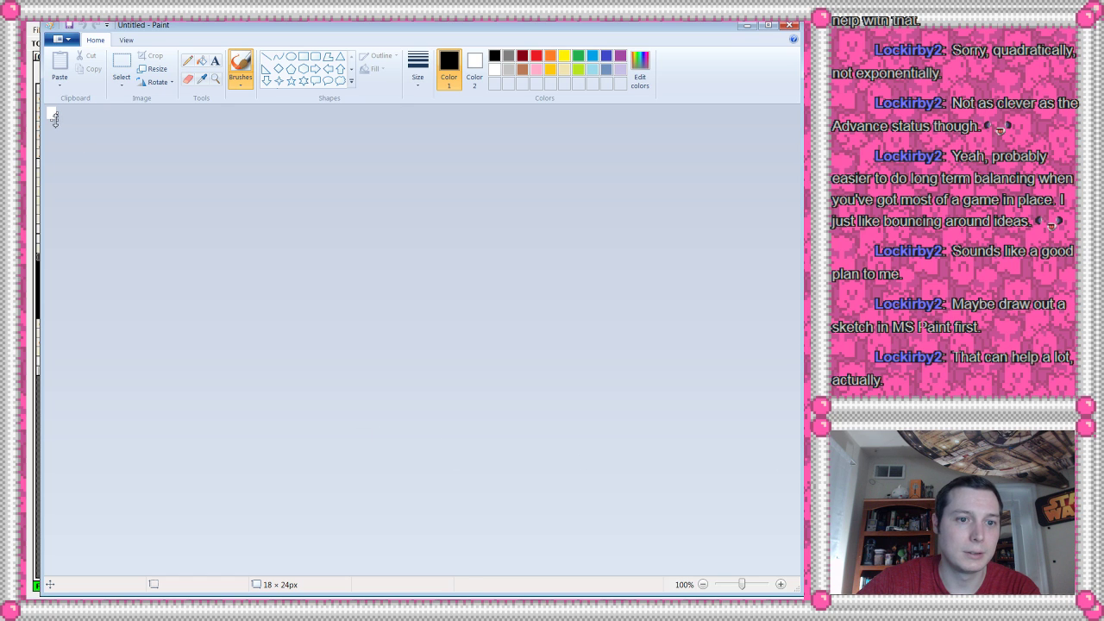
drag(56, 121, 705, 529)
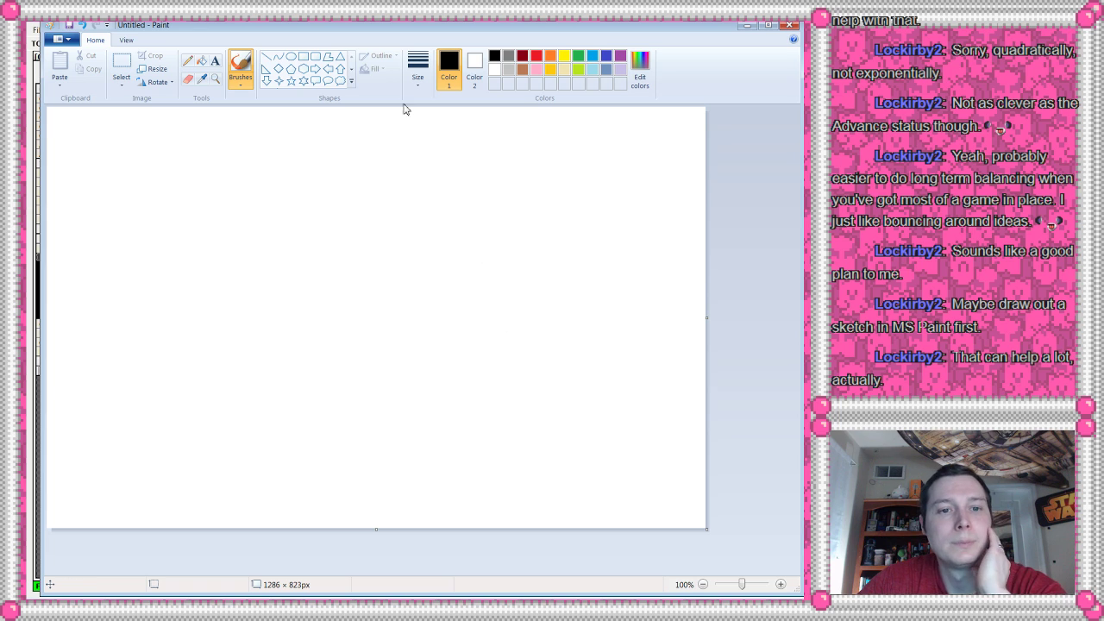
- Set the drawing colour to red and choose the Marker brush for the sketch
click(188, 61)
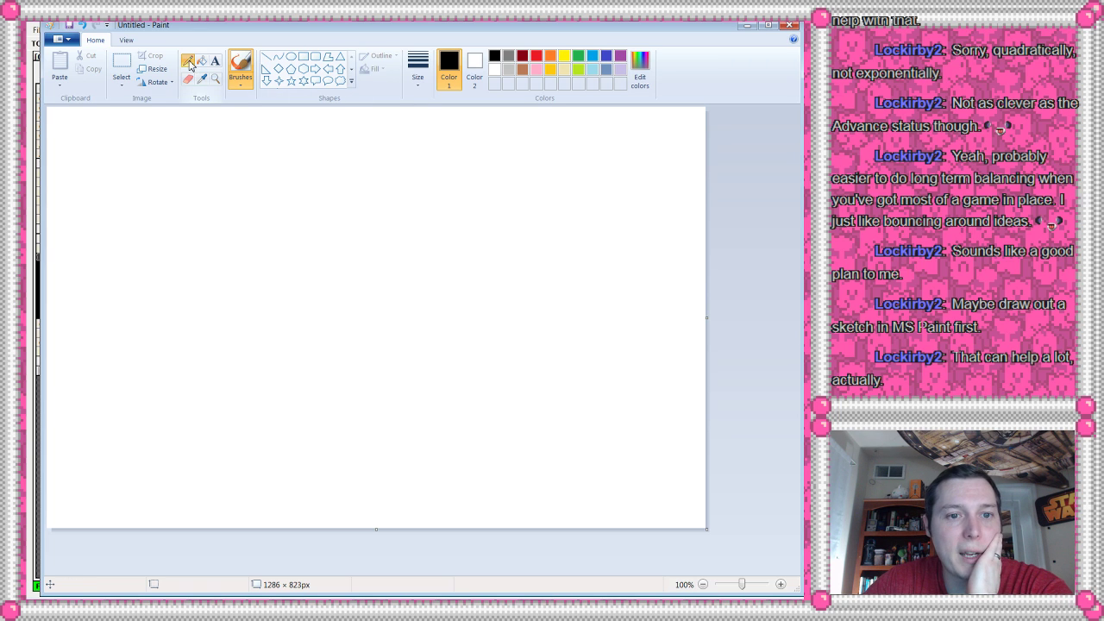
click(536, 57)
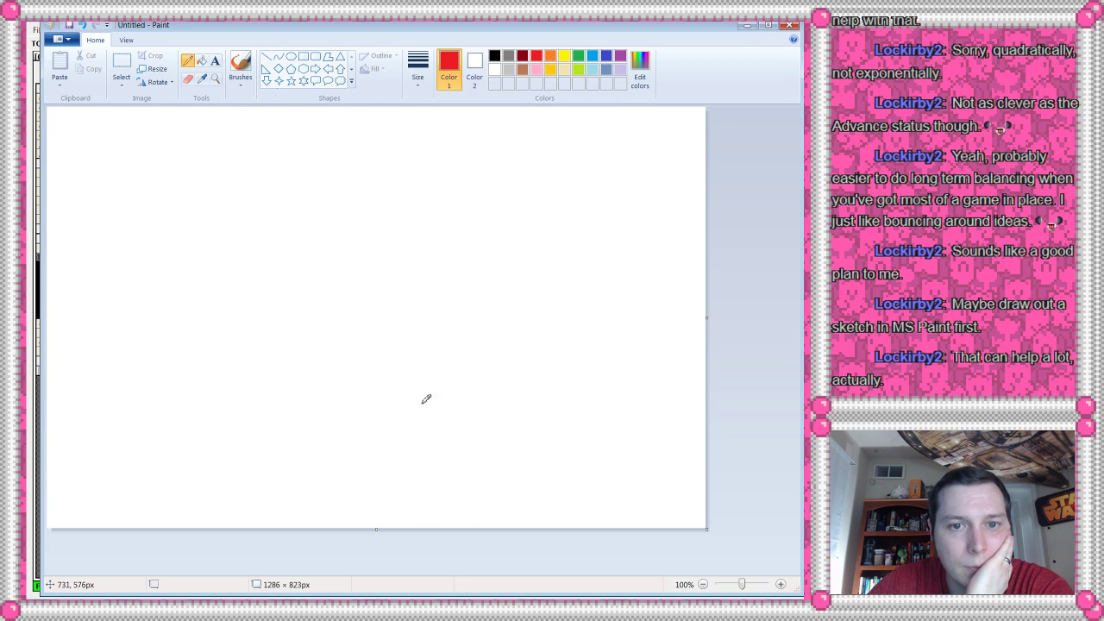
click(241, 79)
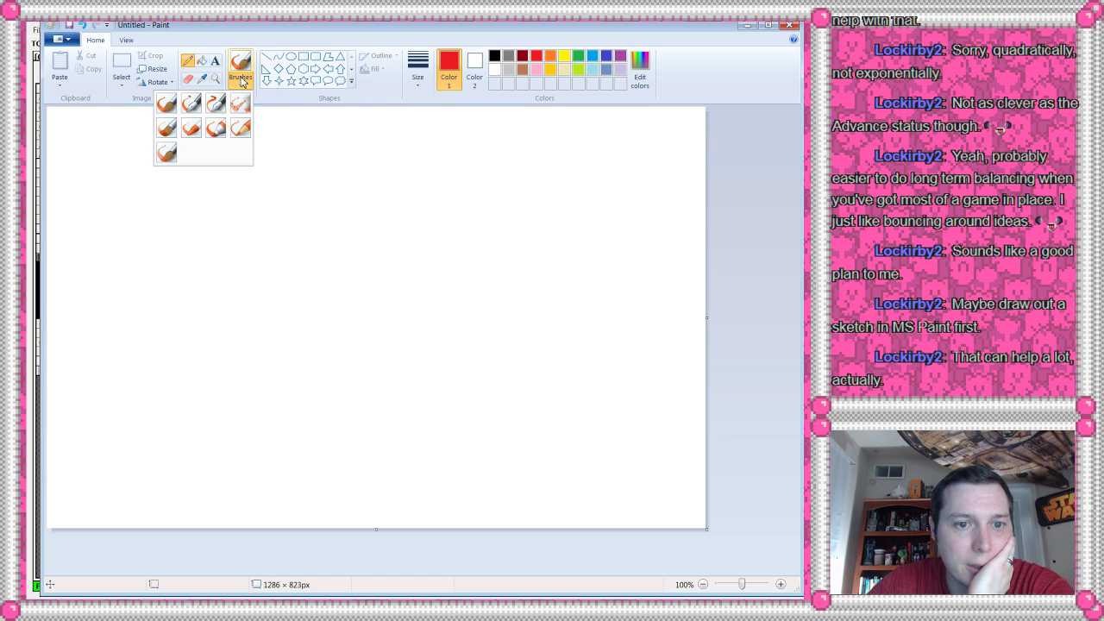
click(216, 128)
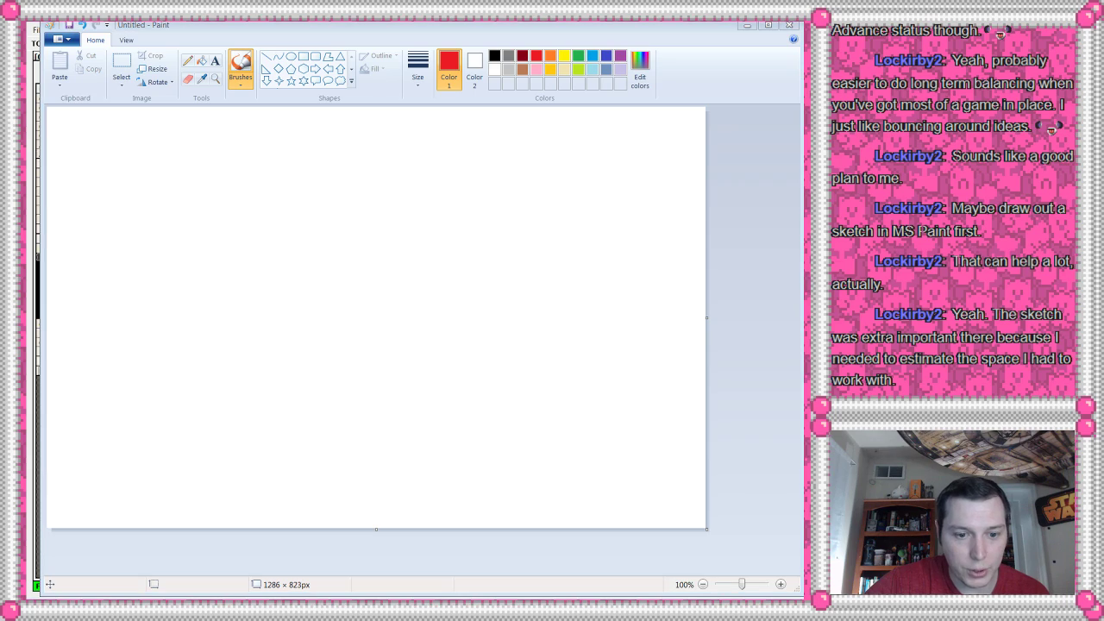
- Return to the level editor and open level [062] Mt.Kolts, Outside Vargas Area
key(alt+Tab)
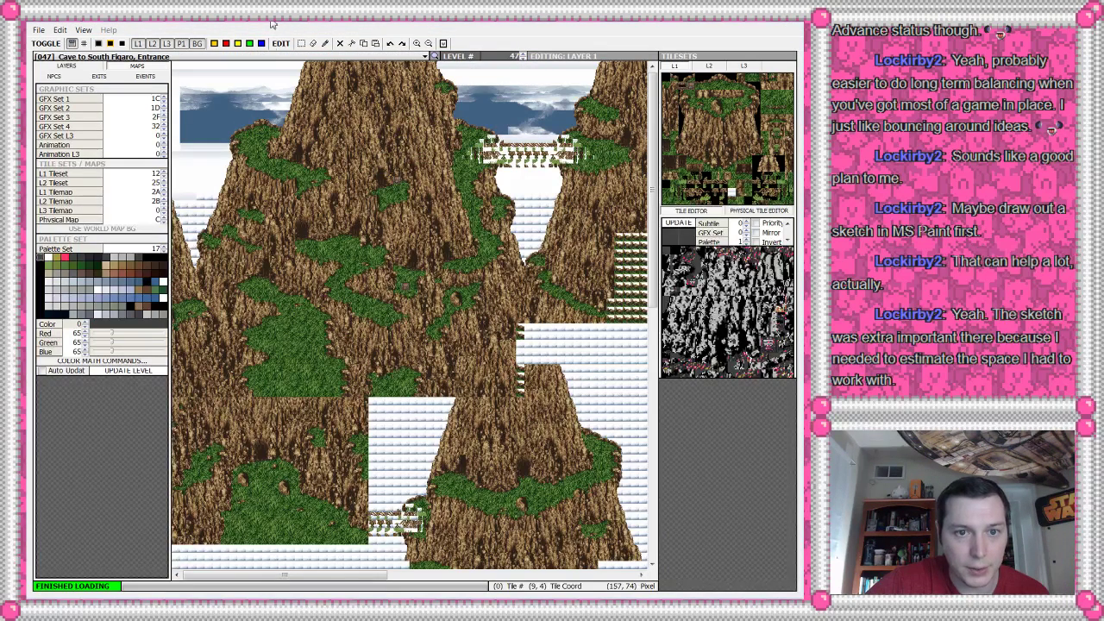
click(270, 58)
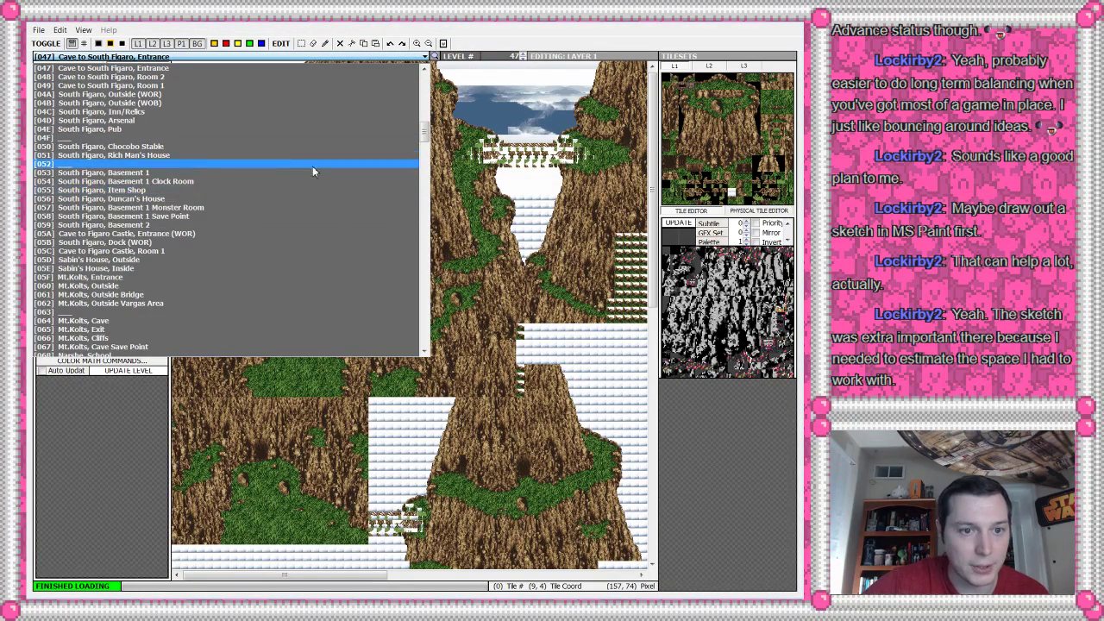
click(117, 306)
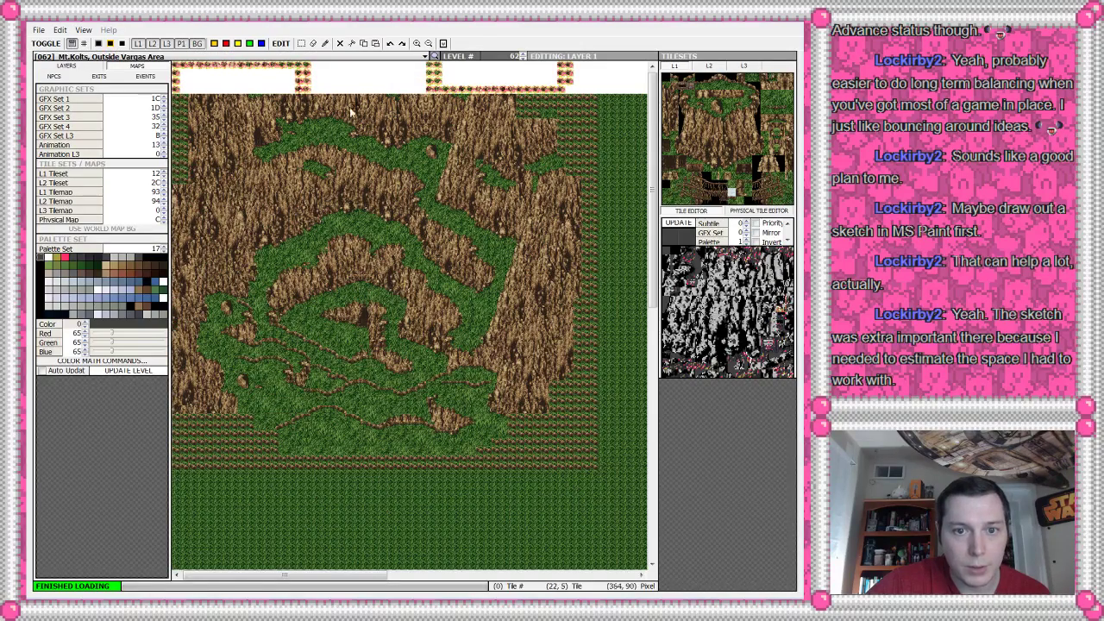
- Switch back and forth between the layer 1 and layer 2 tilesets of the Mt.Kolts map to compare their tiles
click(709, 66)
click(677, 67)
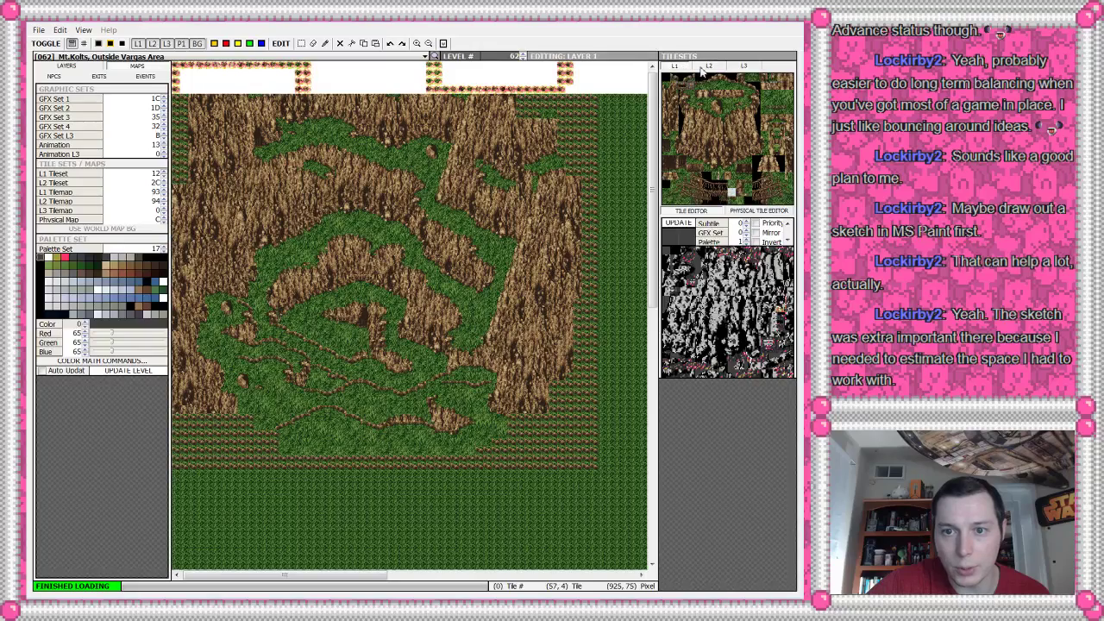
click(703, 68)
click(679, 67)
click(706, 68)
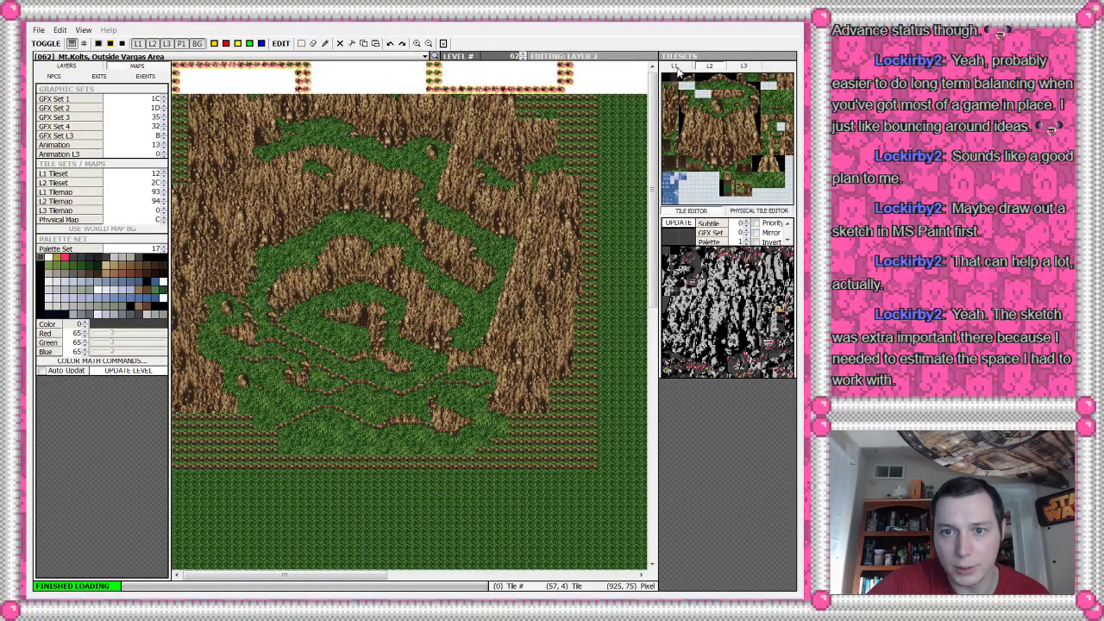
click(678, 68)
click(705, 67)
click(677, 67)
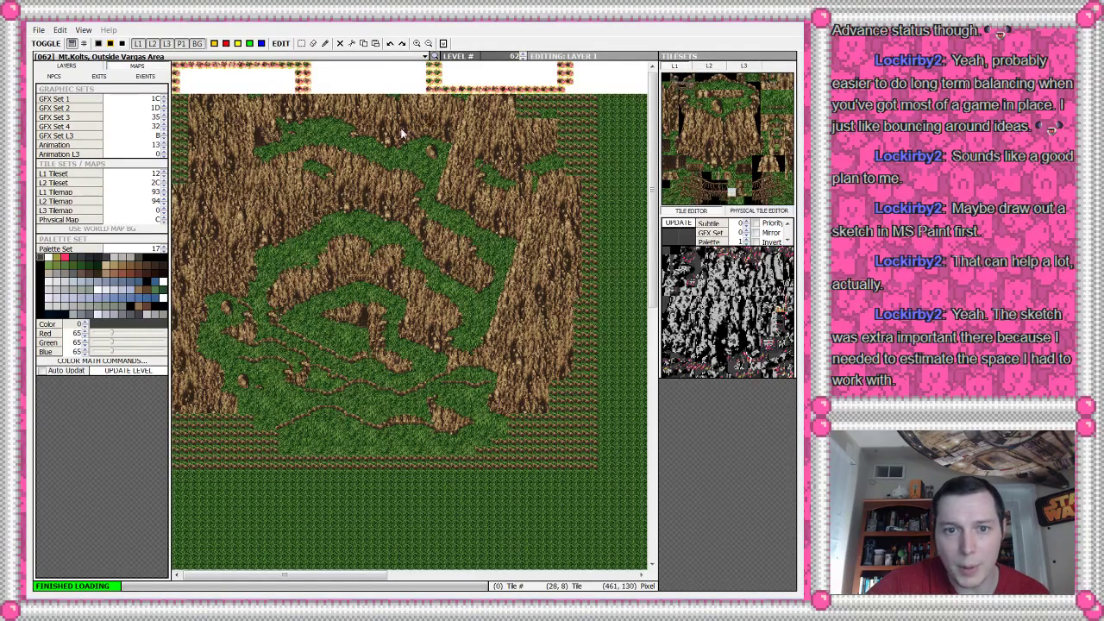
click(709, 67)
click(676, 69)
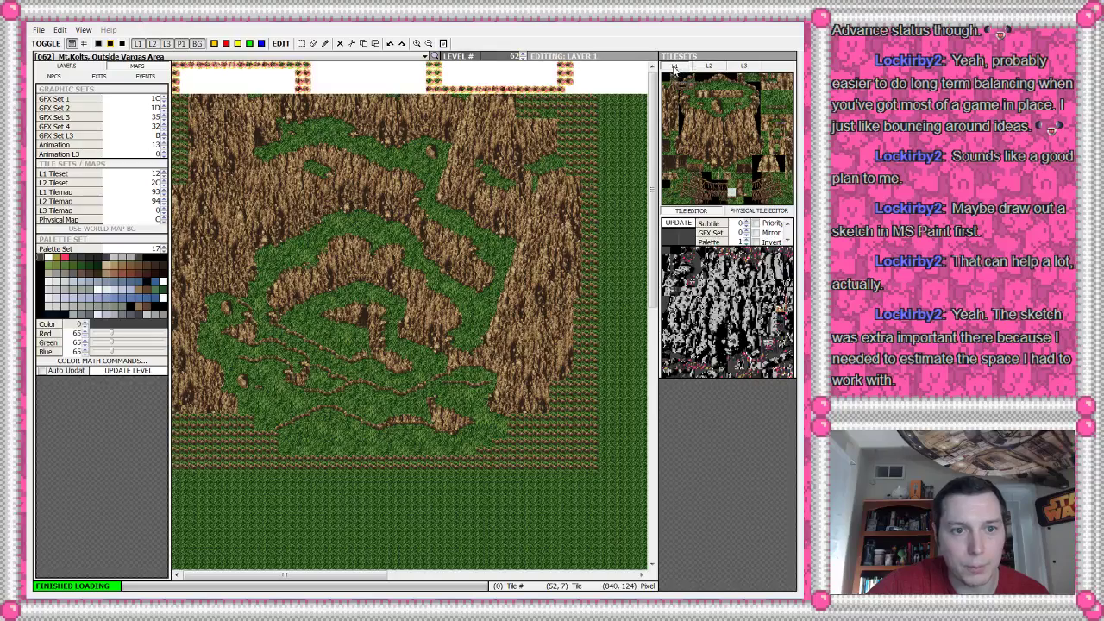
click(708, 68)
click(678, 67)
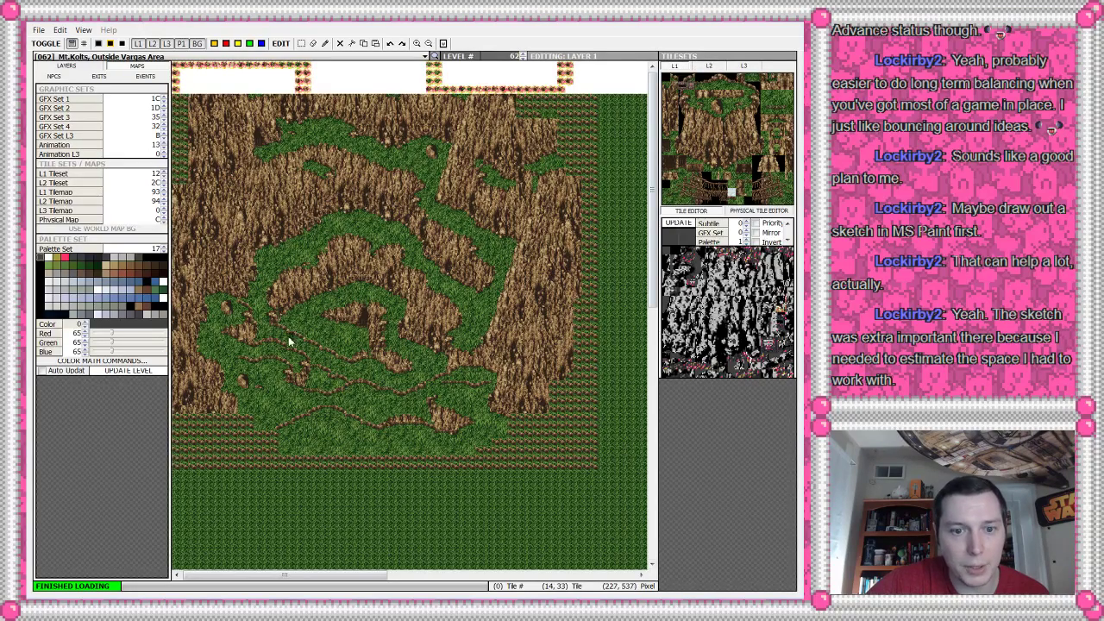
- Show the yellow tile overlay on the Mt.Kolts, Outside Vargas Area map
click(213, 43)
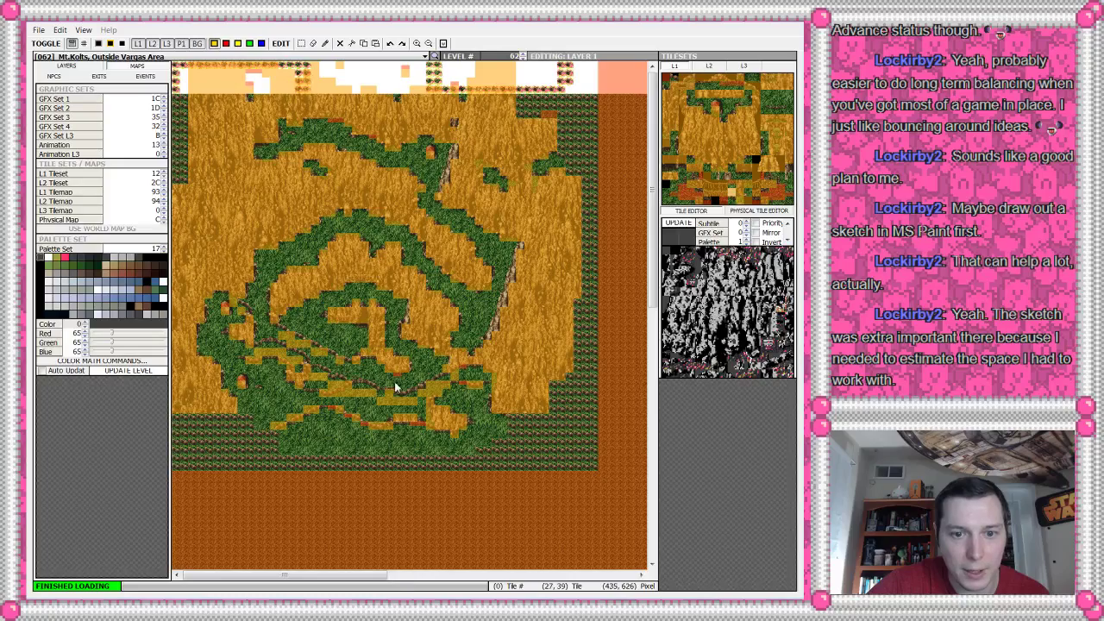
- Switch to Paint and sketch a red winding path from the canvas's lower edge to its right edge, with a small ledge and branch near the start
click(214, 43)
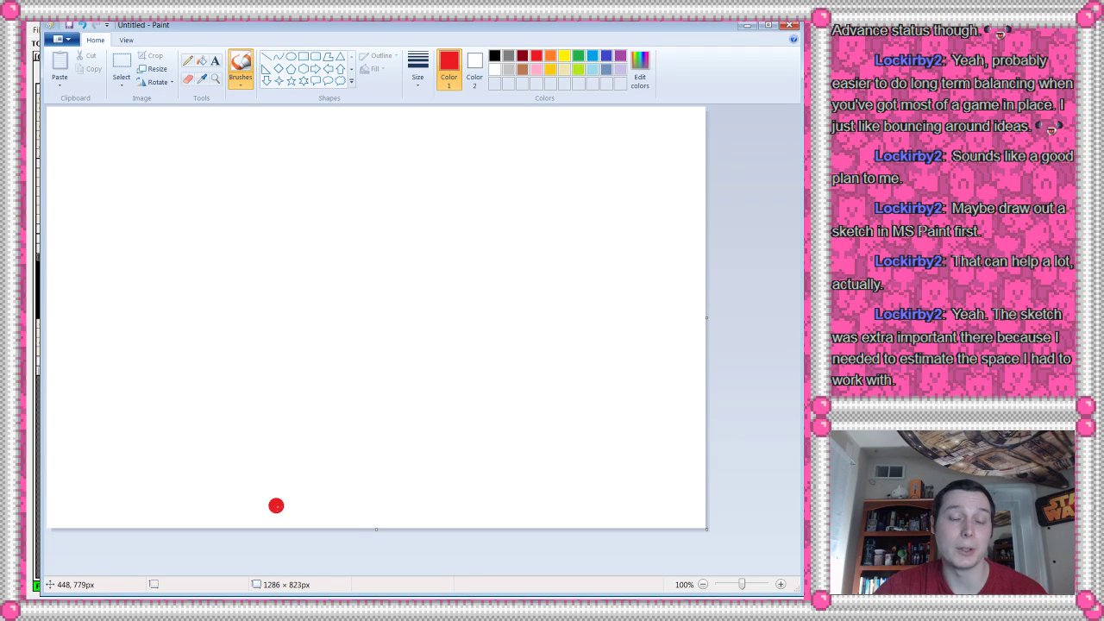
mouse_move(276, 505)
mouse_down()
mouse_move(262, 421)
mouse_move(284, 404)
mouse_move(330, 406)
mouse_up()
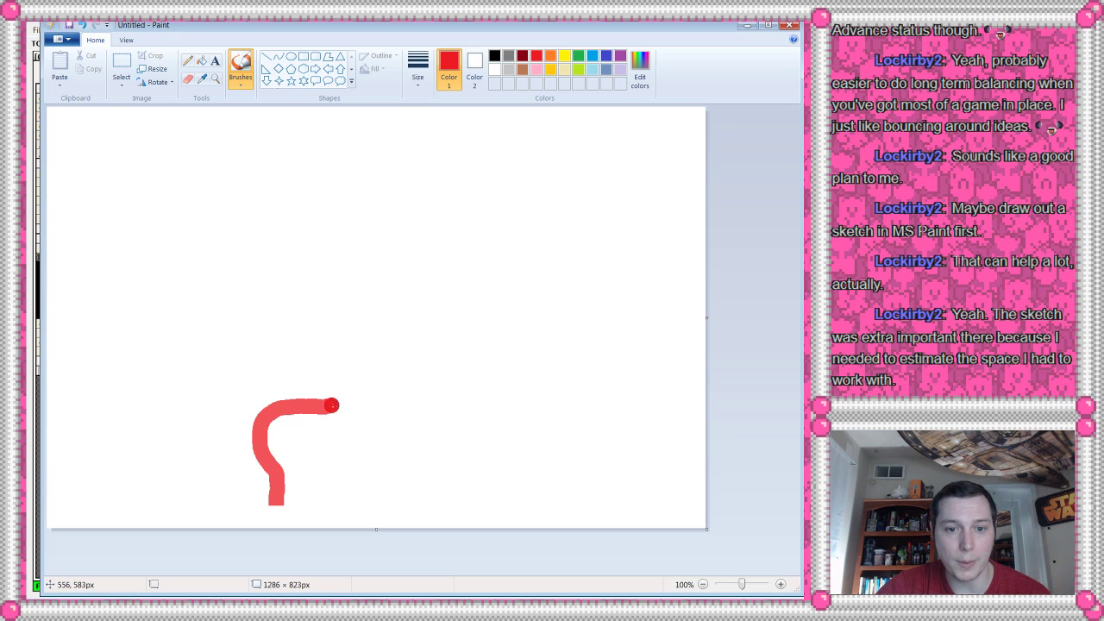
mouse_move(280, 372)
mouse_down()
mouse_move(319, 371)
mouse_move(282, 372)
mouse_move(328, 405)
mouse_move(399, 381)
mouse_move(356, 395)
mouse_move(349, 371)
mouse_up()
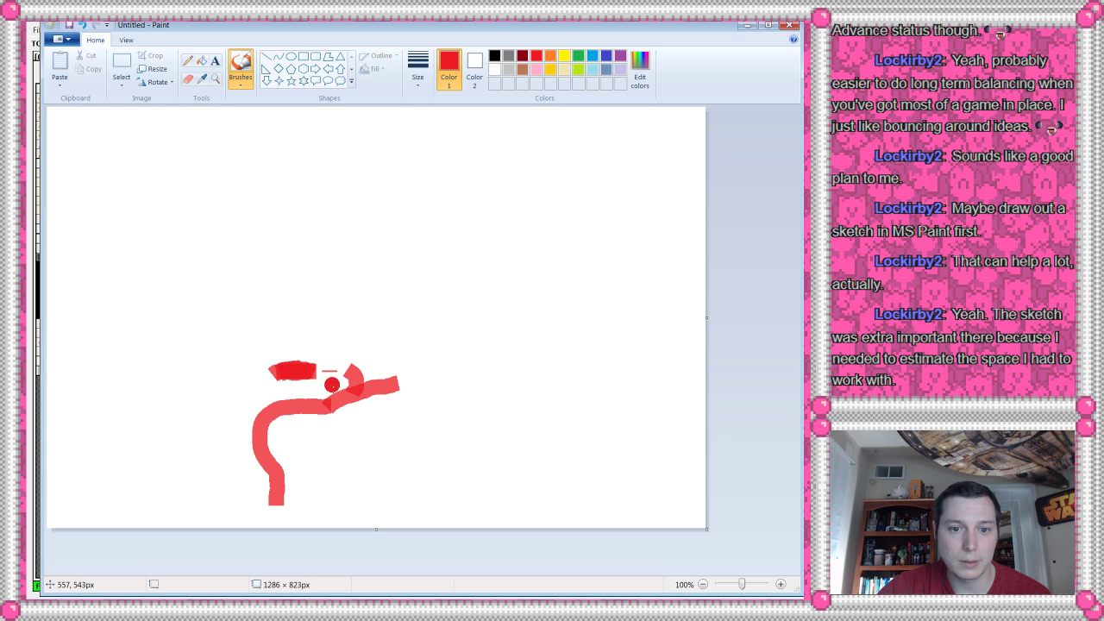
click(330, 369)
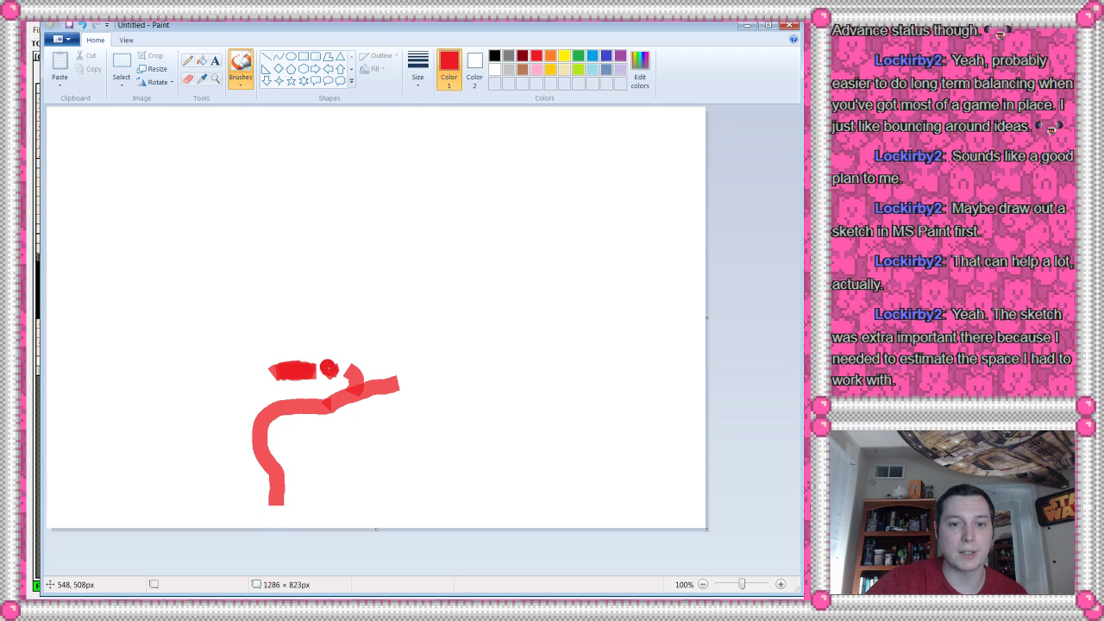
drag(328, 369, 340, 368)
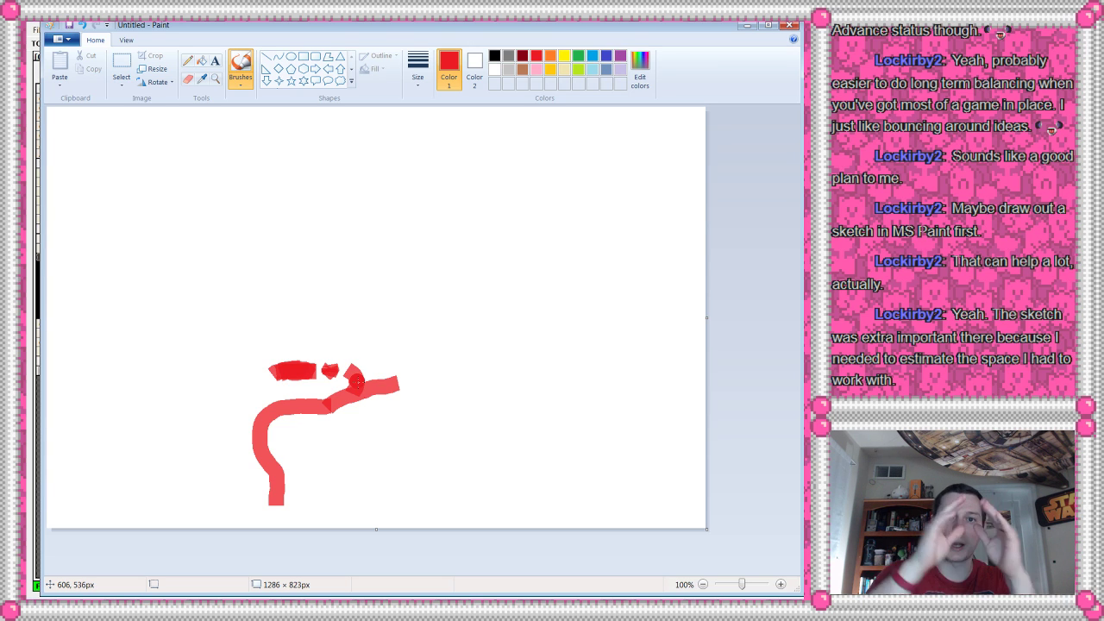
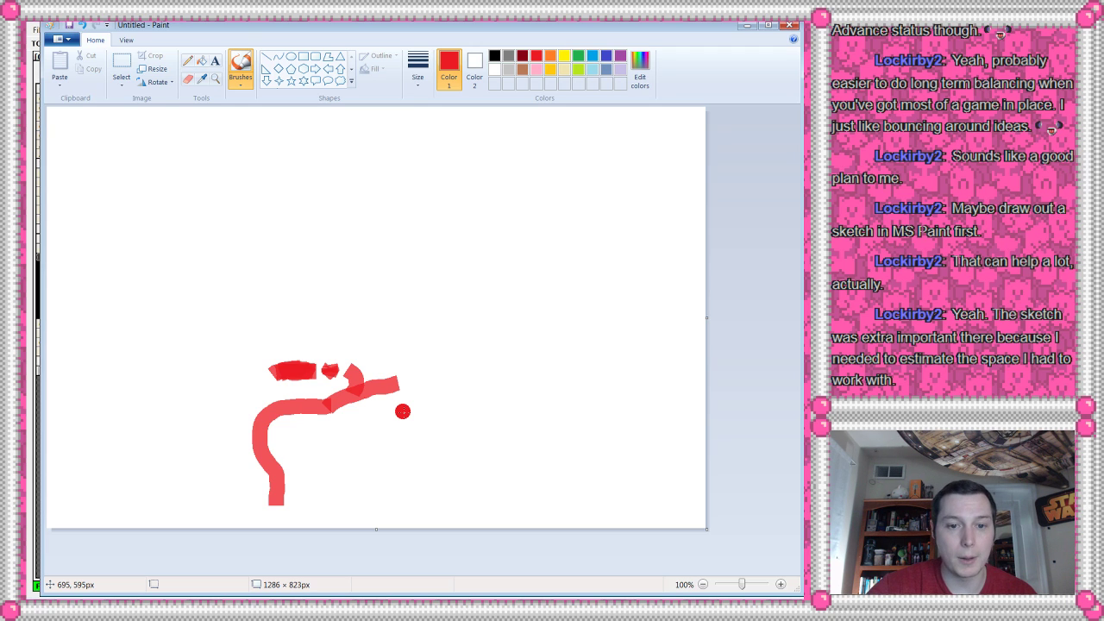
drag(315, 409, 397, 384)
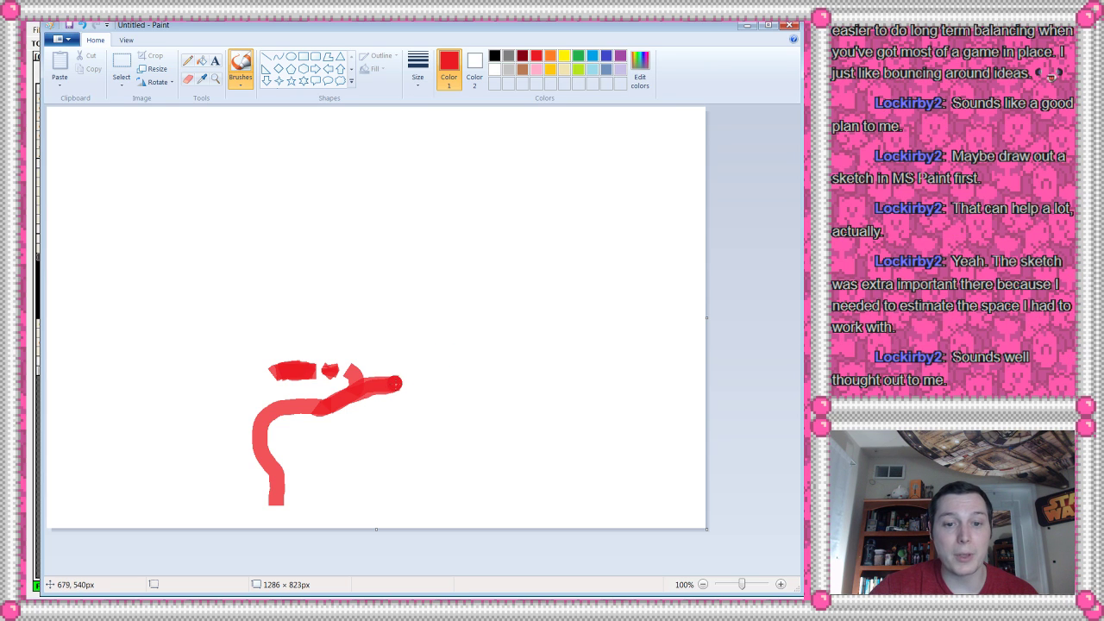
mouse_move(395, 383)
mouse_down()
mouse_move(537, 353)
mouse_move(586, 249)
mouse_move(546, 405)
mouse_move(561, 444)
mouse_move(700, 455)
mouse_up()
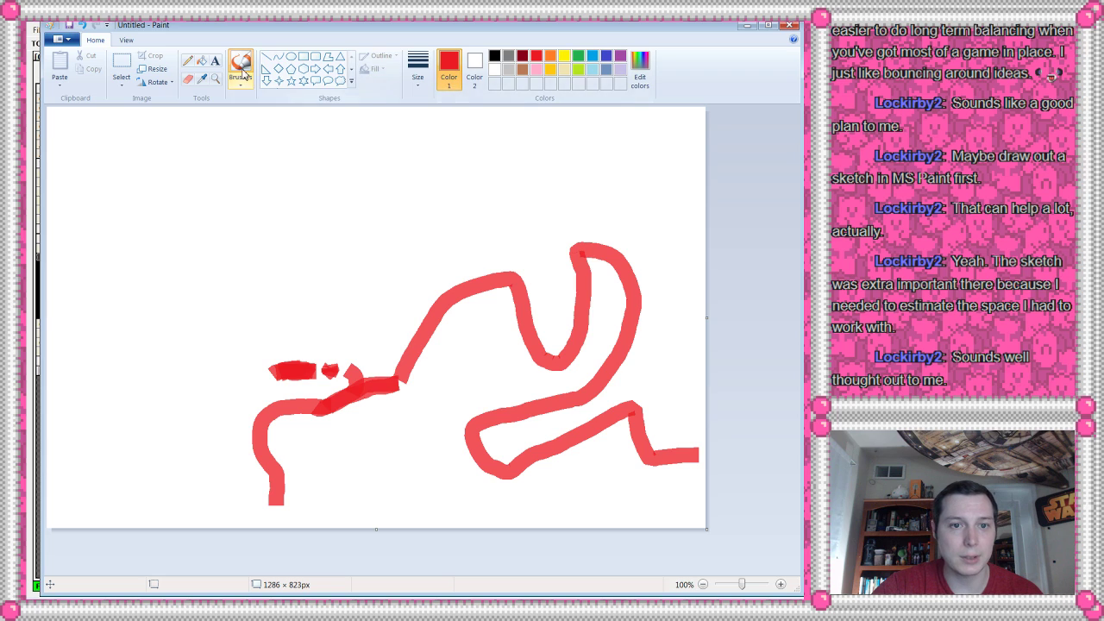
- Erase the final stretch of the red path from the right edge back into the lower switchback, using the thickest eraser size
click(187, 78)
drag(695, 457, 687, 444)
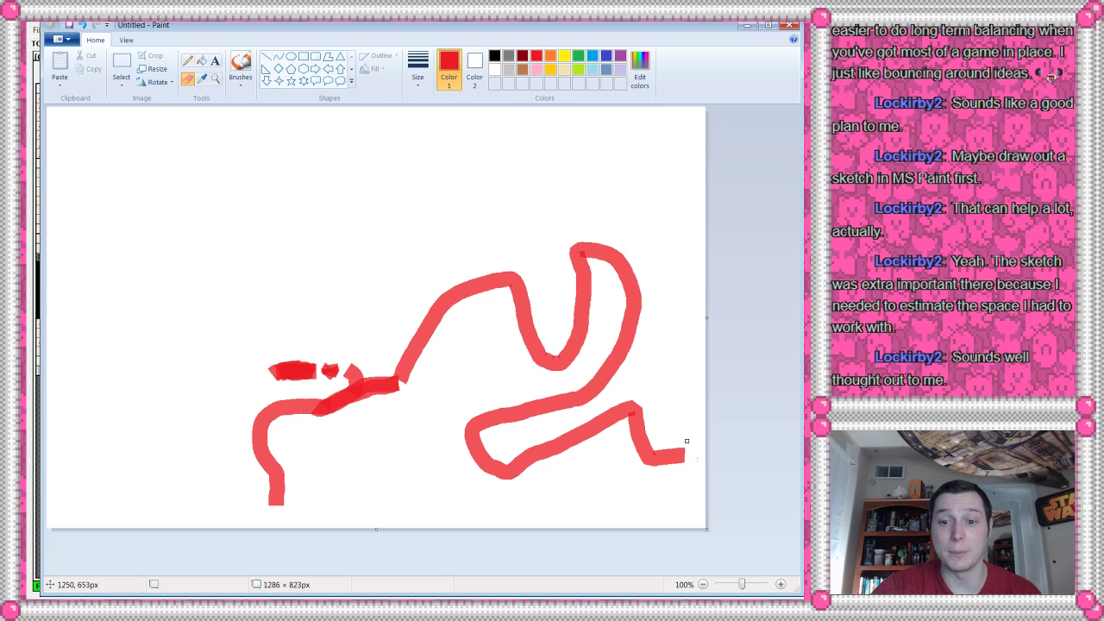
drag(684, 441, 676, 465)
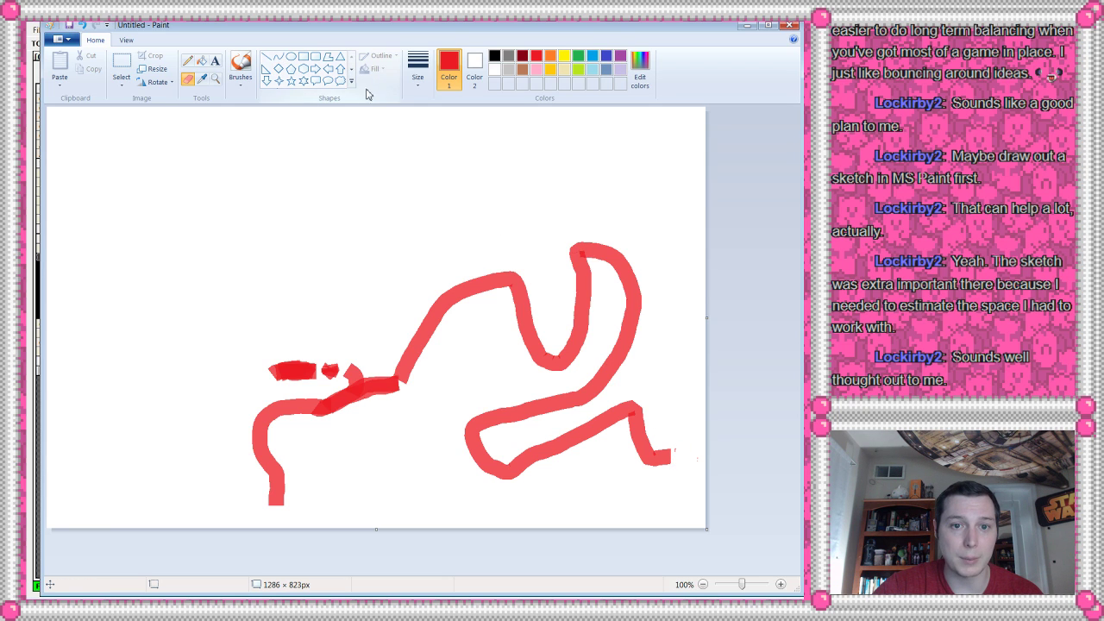
click(416, 75)
click(388, 177)
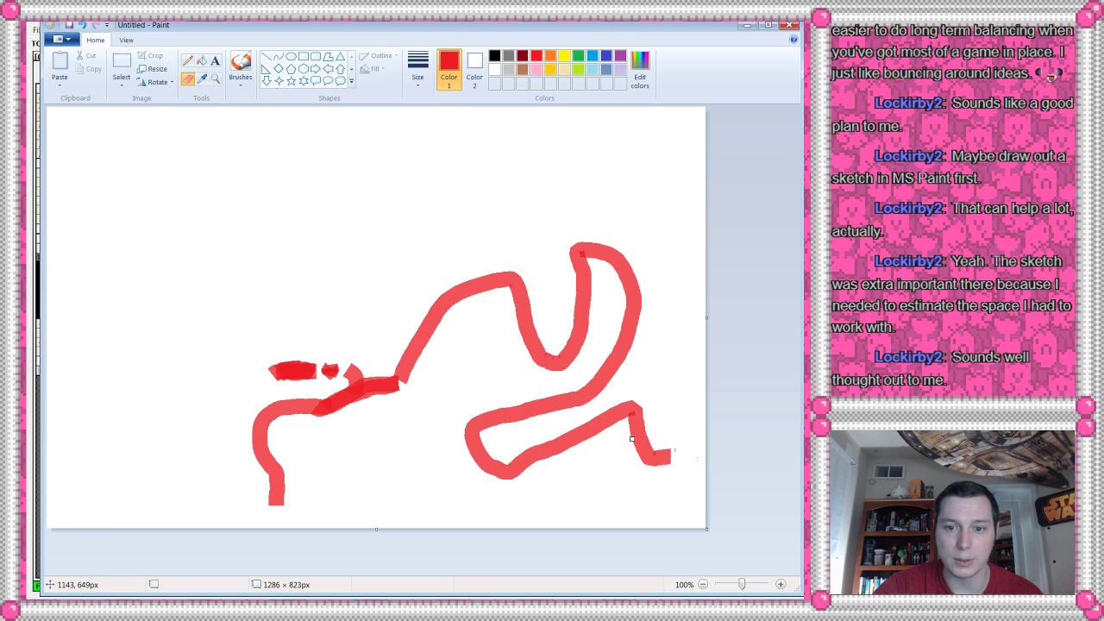
mouse_move(668, 474)
mouse_down()
mouse_move(662, 442)
mouse_move(629, 436)
mouse_move(621, 449)
mouse_move(620, 407)
mouse_move(635, 452)
mouse_up()
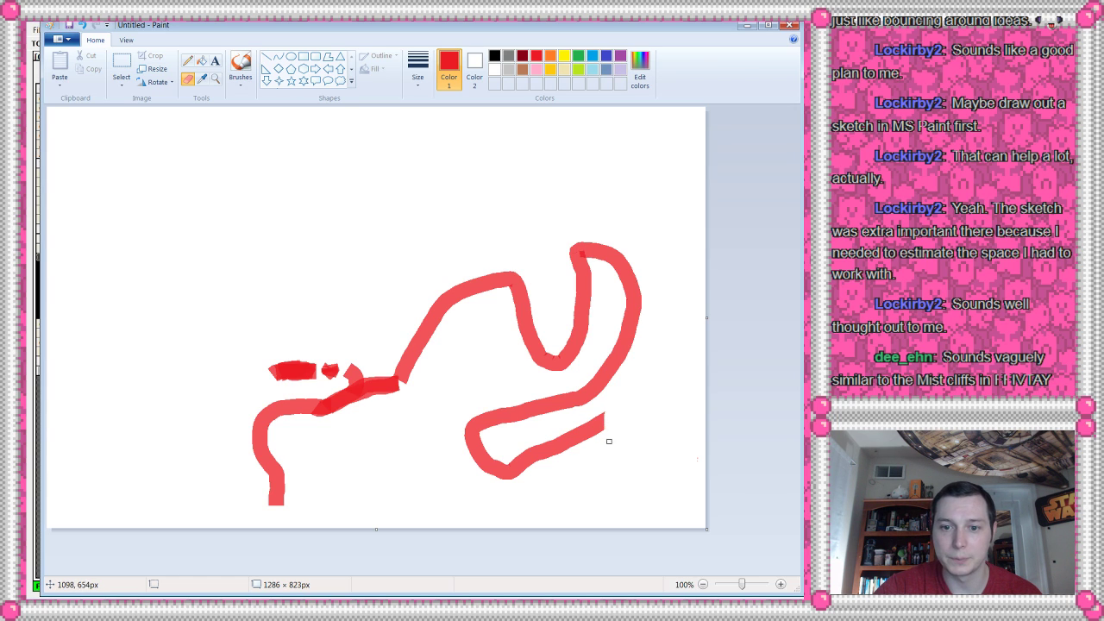
mouse_move(608, 441)
mouse_down()
mouse_move(592, 423)
mouse_move(585, 448)
mouse_move(578, 438)
mouse_move(596, 431)
mouse_up()
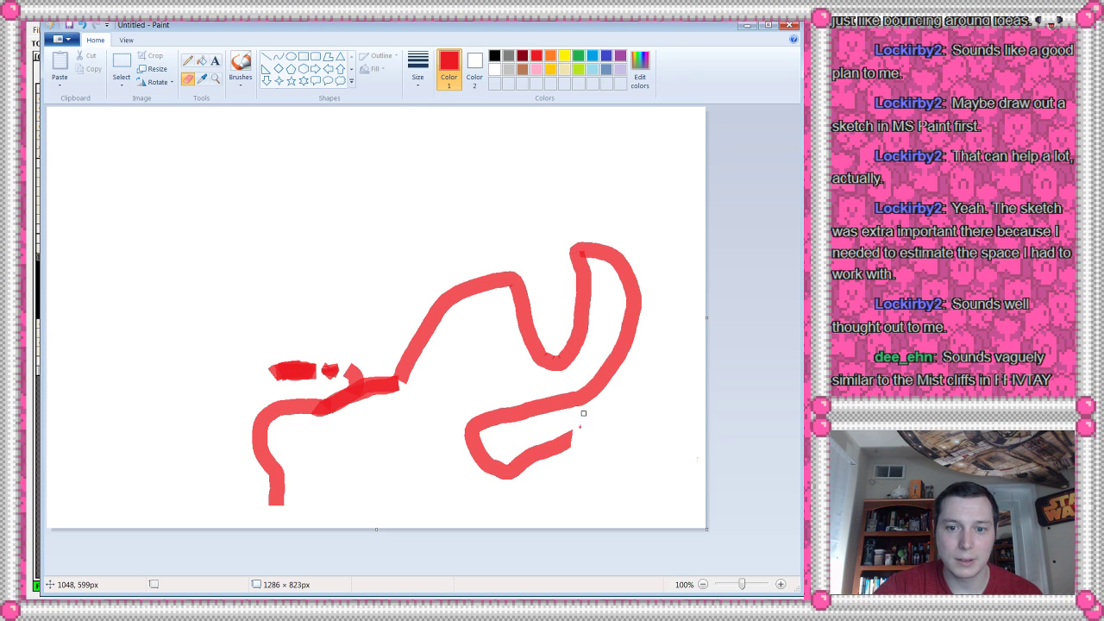
- Try to fill the path's right-hand loop and lower switchback with the white secondary colour
click(201, 61)
click(475, 68)
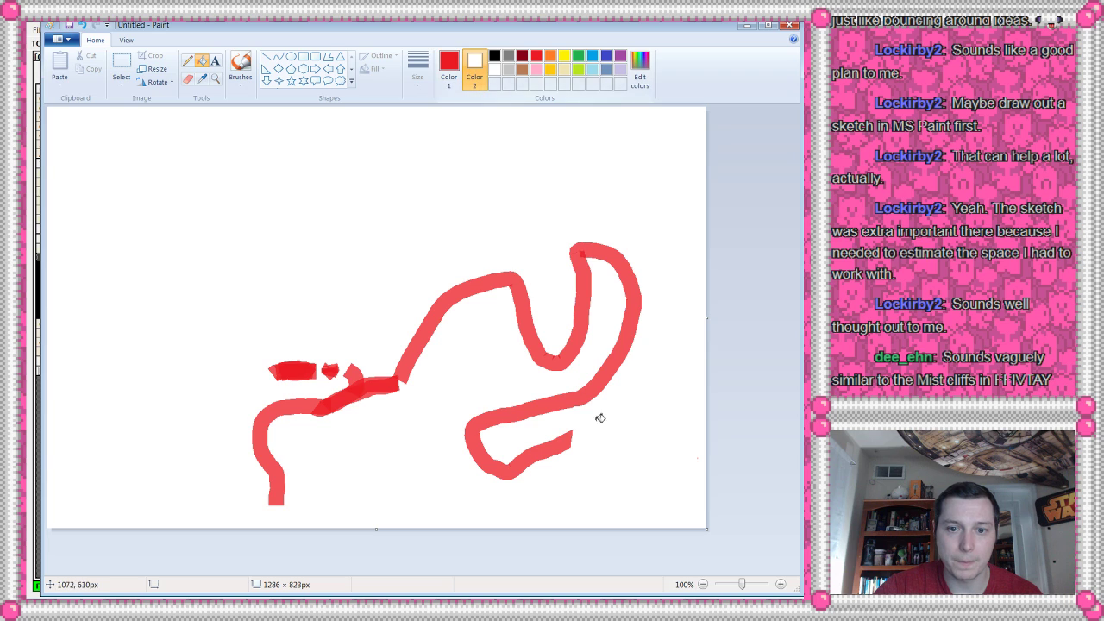
click(591, 397)
click(578, 398)
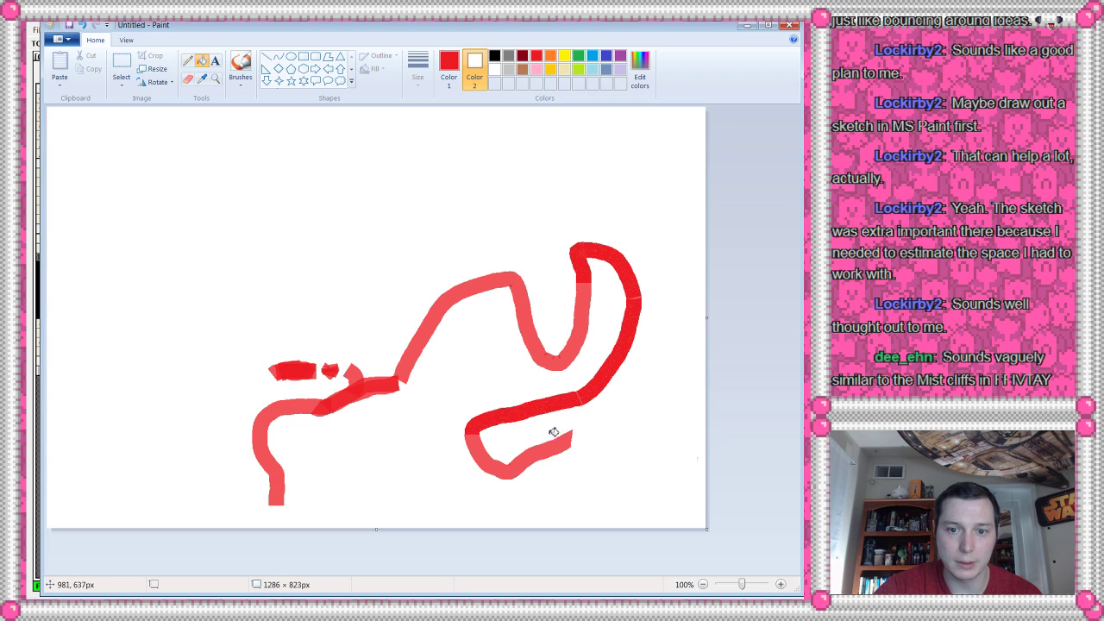
click(554, 434)
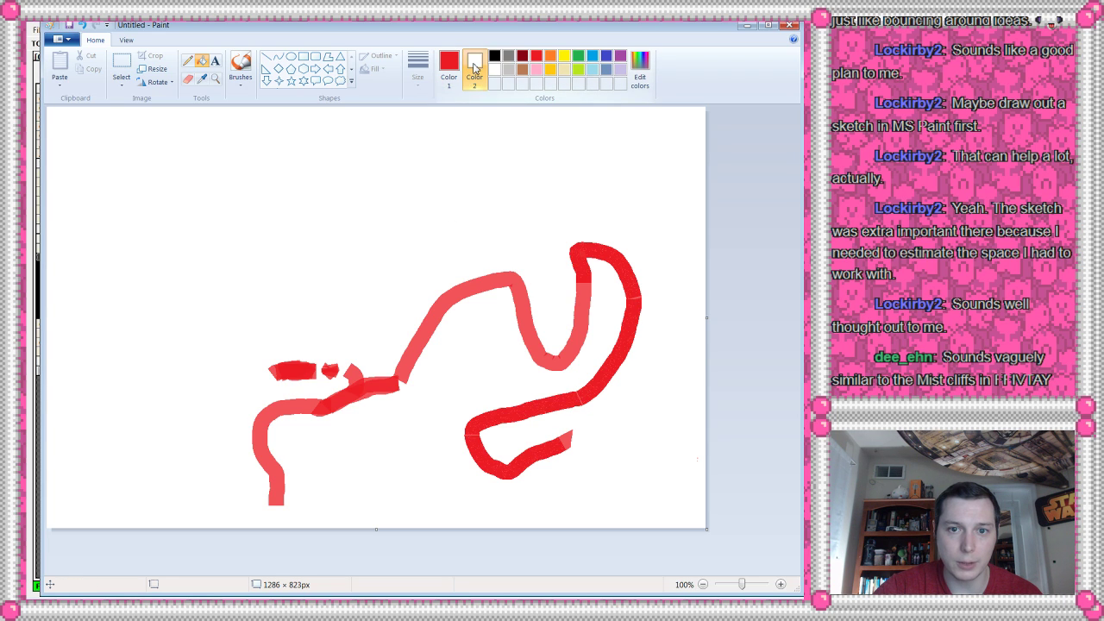
- Fill the right-hand loop and lower switchback with white as the primary colour, and erase across the adjoining red remnants
click(457, 64)
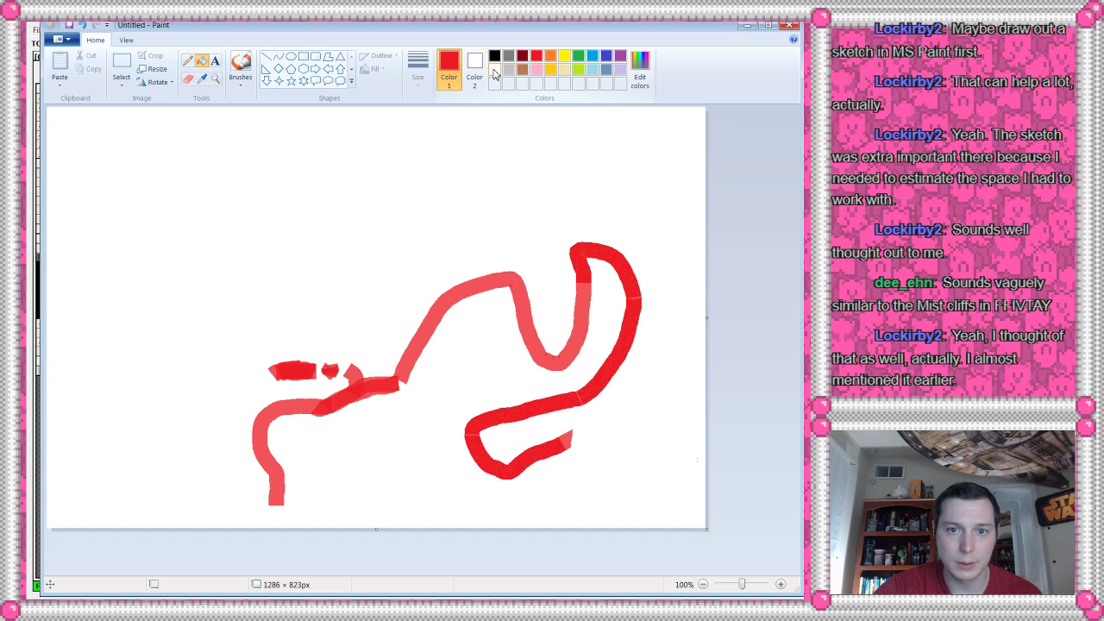
click(495, 70)
click(572, 404)
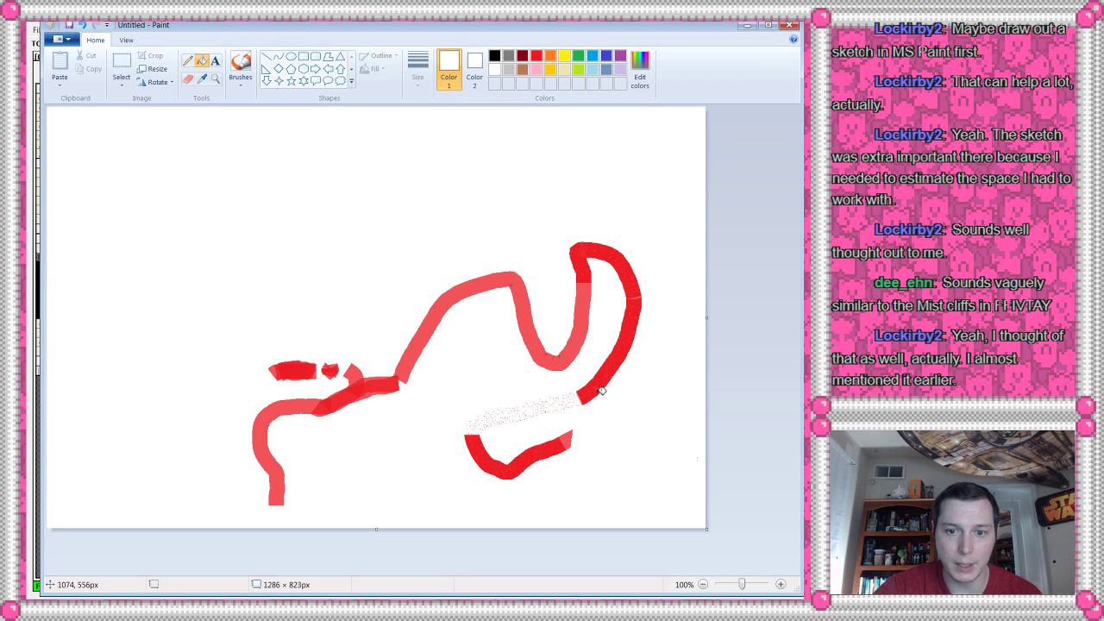
click(602, 390)
click(548, 455)
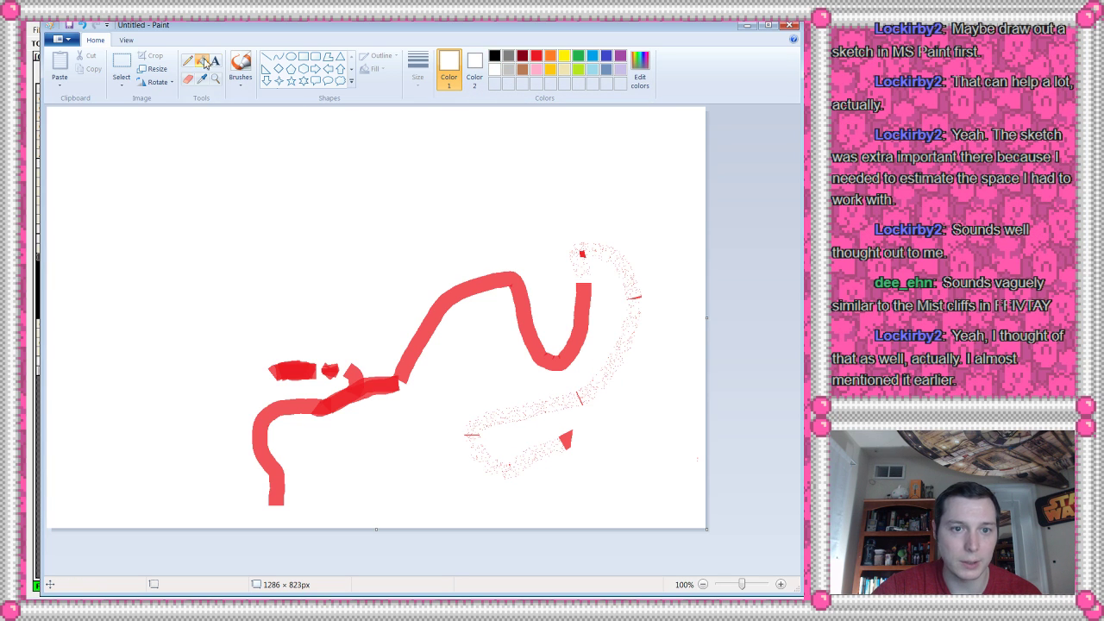
click(187, 78)
mouse_move(569, 444)
mouse_down()
mouse_move(586, 239)
mouse_move(529, 373)
mouse_up()
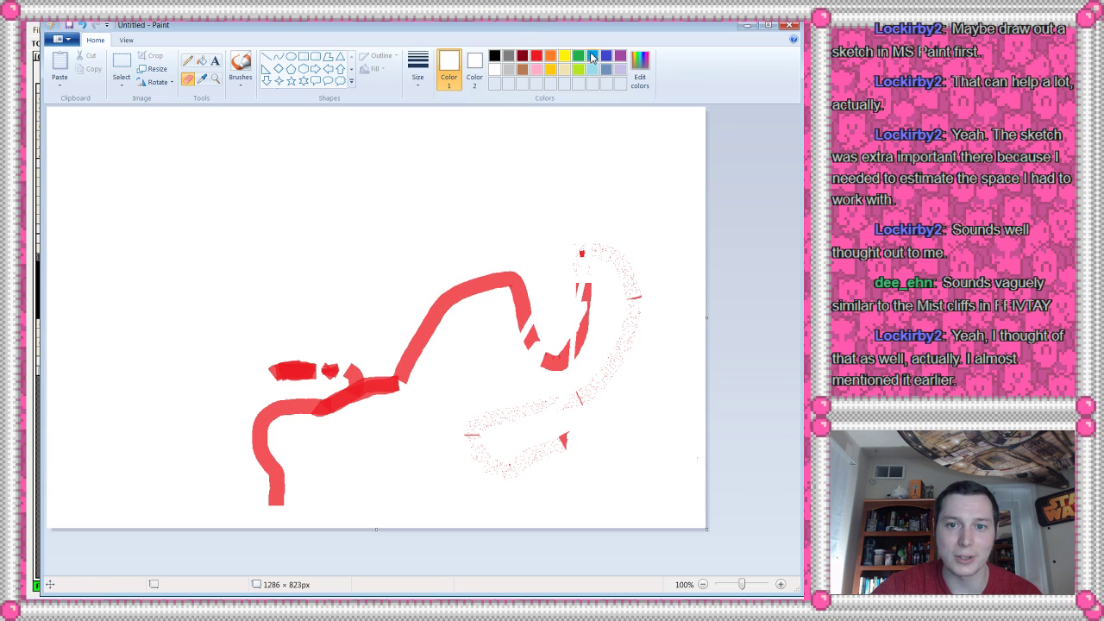
- Set the drawing colour to indigo and select the Pencil, then the standard Brush, each with the thickest line size
click(606, 57)
click(187, 61)
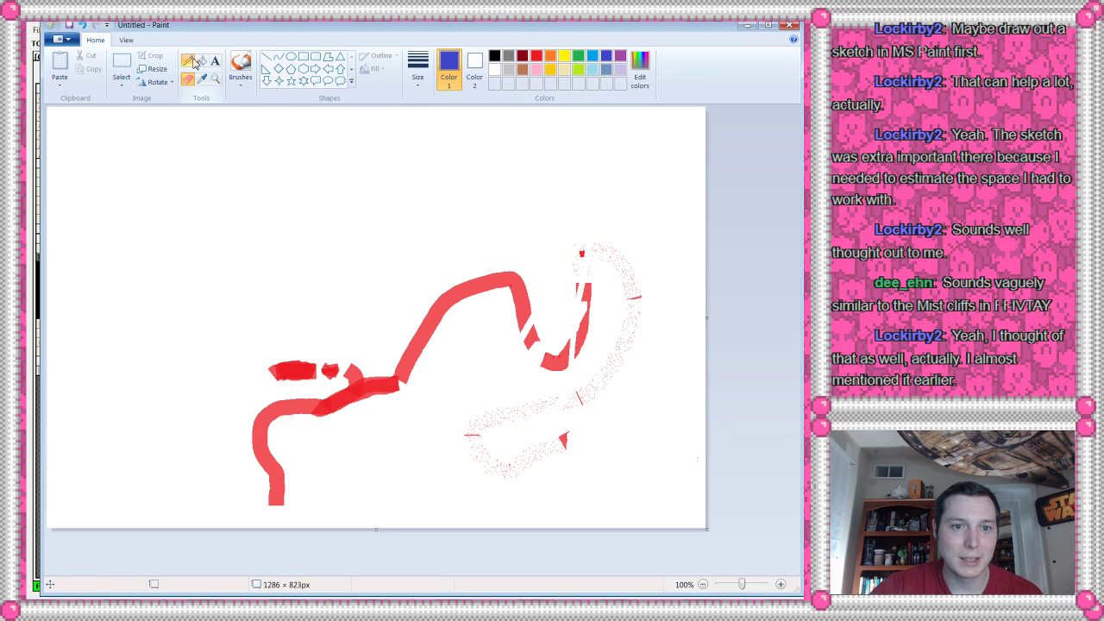
click(414, 80)
click(388, 178)
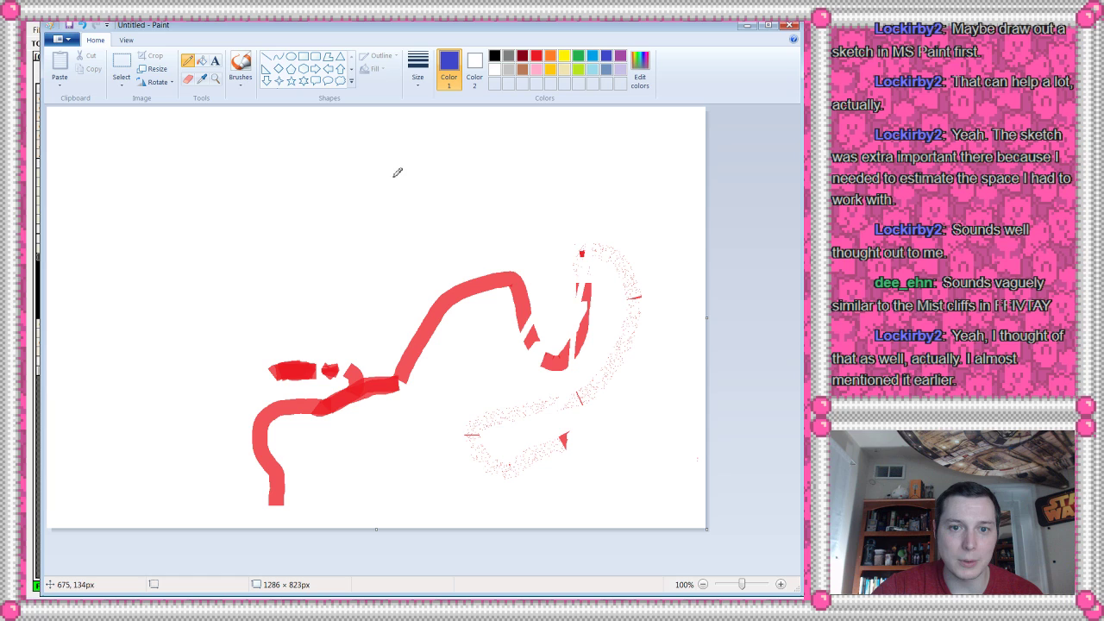
click(240, 80)
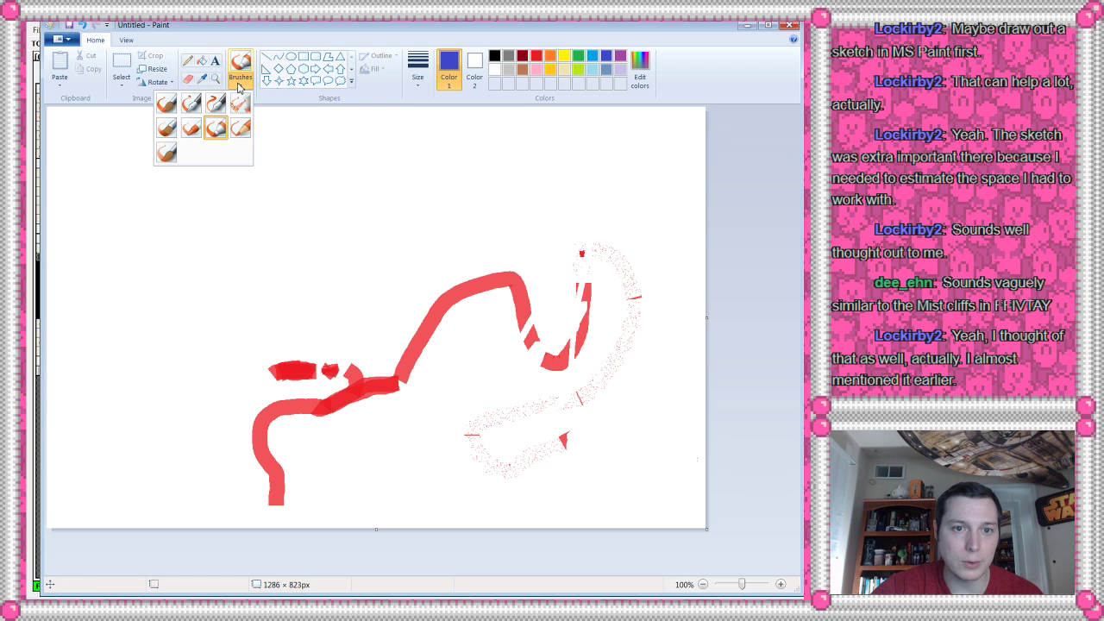
click(169, 110)
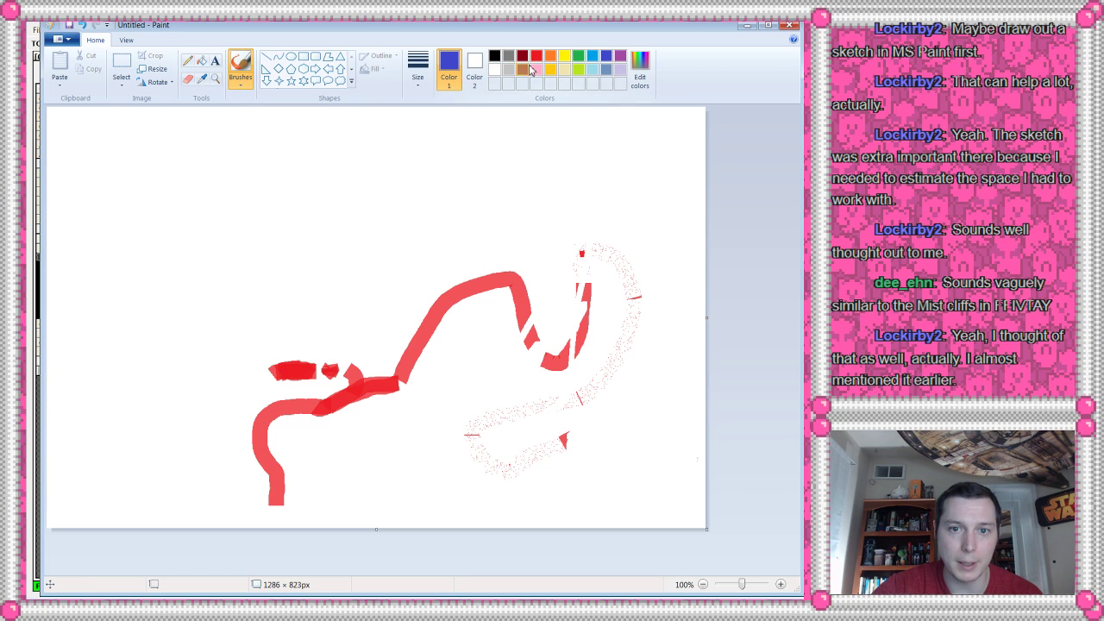
click(417, 73)
click(387, 177)
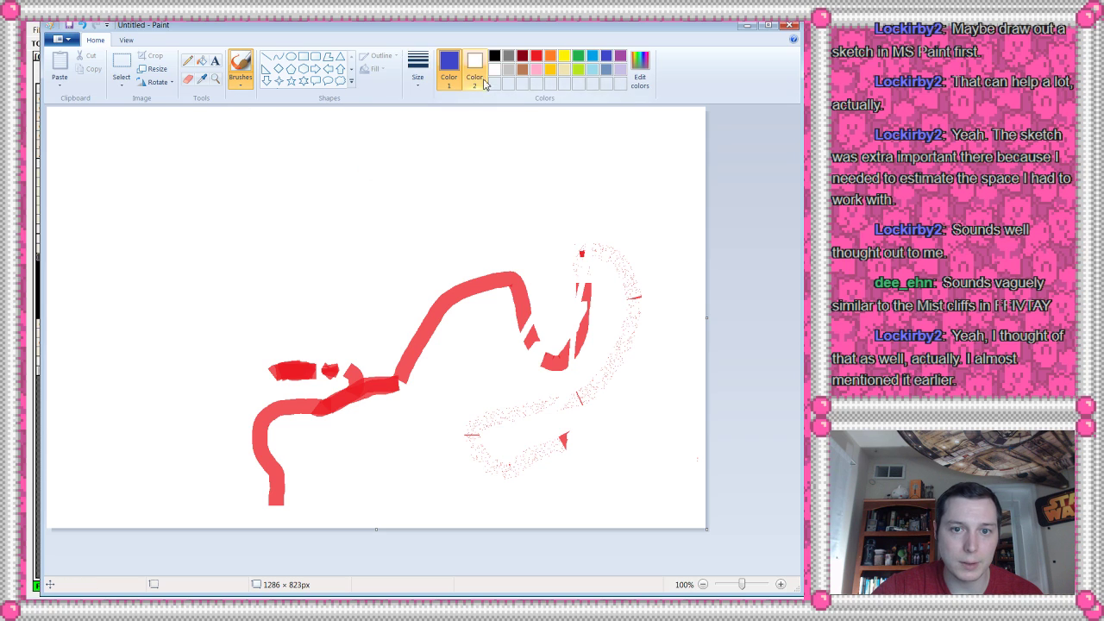
- Test the first Calligraphy brush with a short indigo stroke and a circular scribble at the thickest size above the red path
click(241, 81)
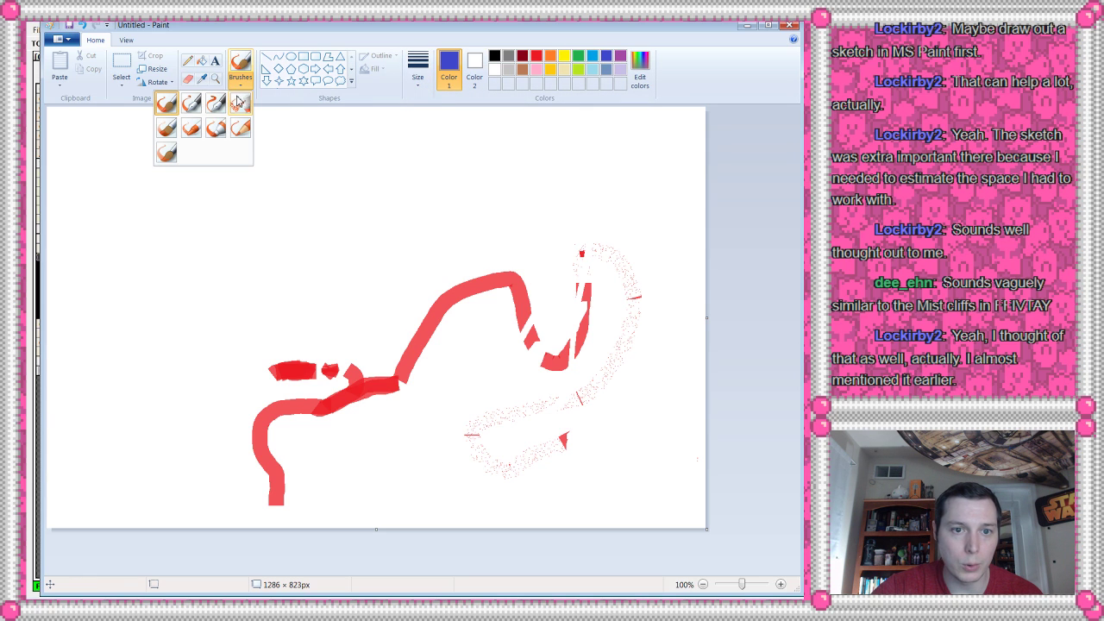
click(191, 103)
drag(267, 180, 285, 217)
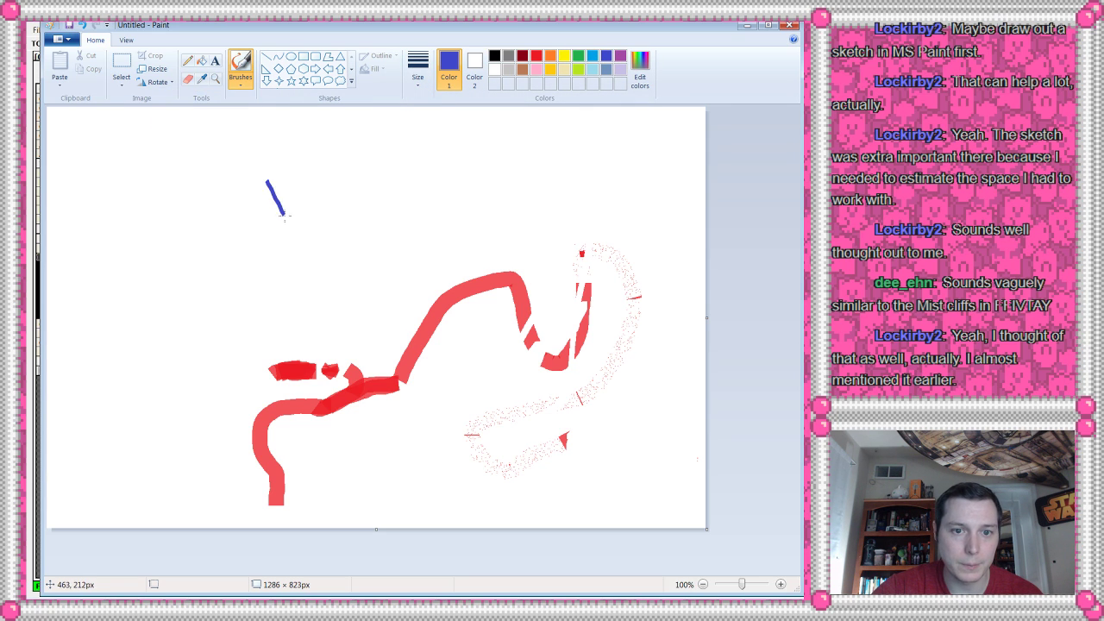
click(417, 68)
click(382, 177)
mouse_move(357, 183)
mouse_down()
mouse_move(345, 246)
mouse_move(362, 207)
mouse_move(329, 218)
mouse_up()
- Test the Natural pencil brush at the thickest size with an indigo scribble beside the calligraphy strokes
click(248, 83)
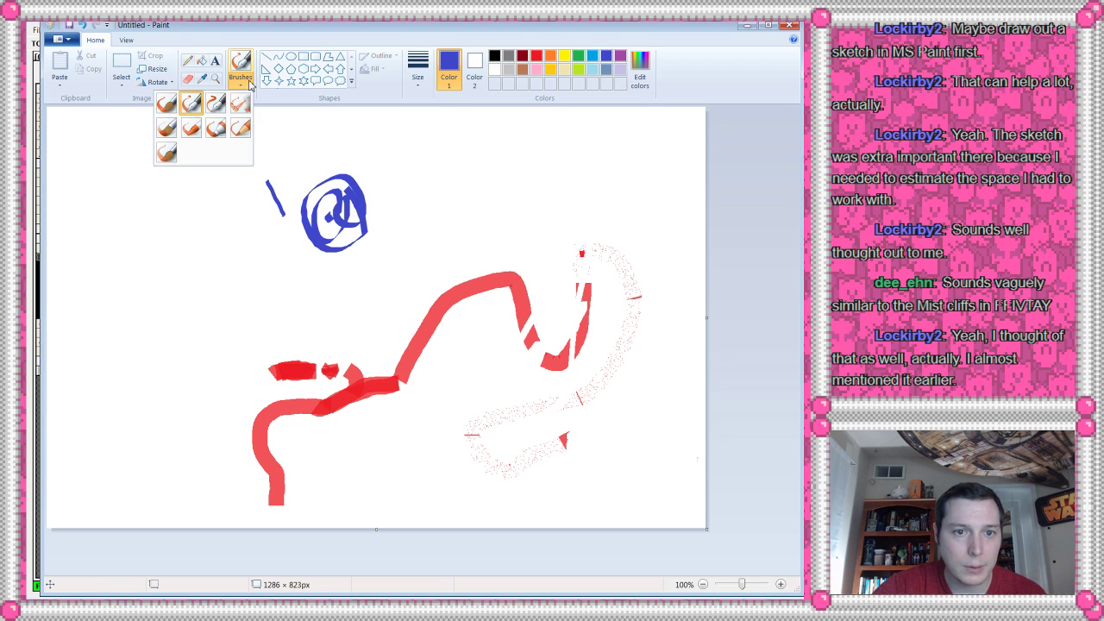
click(239, 127)
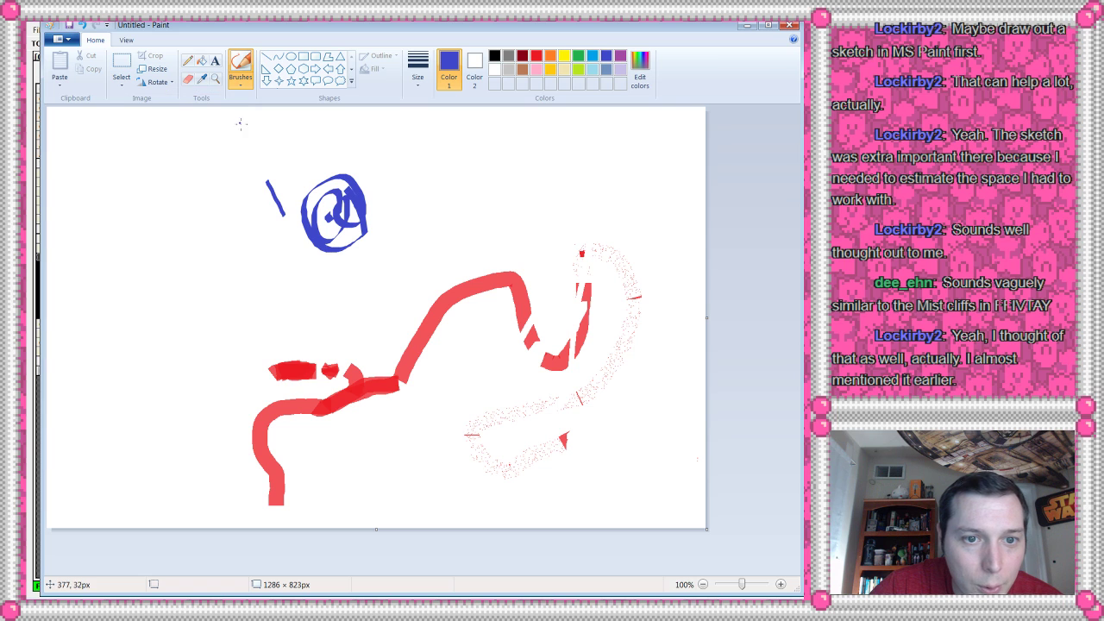
mouse_move(242, 137)
mouse_down()
mouse_move(239, 172)
mouse_move(263, 155)
mouse_move(293, 164)
mouse_move(290, 145)
mouse_move(274, 197)
mouse_move(233, 200)
mouse_move(250, 160)
mouse_up()
click(418, 68)
click(389, 178)
- Test the Watercolor brush and the Oil brush with indigo scribbles in the canvas's upper-left area
click(246, 84)
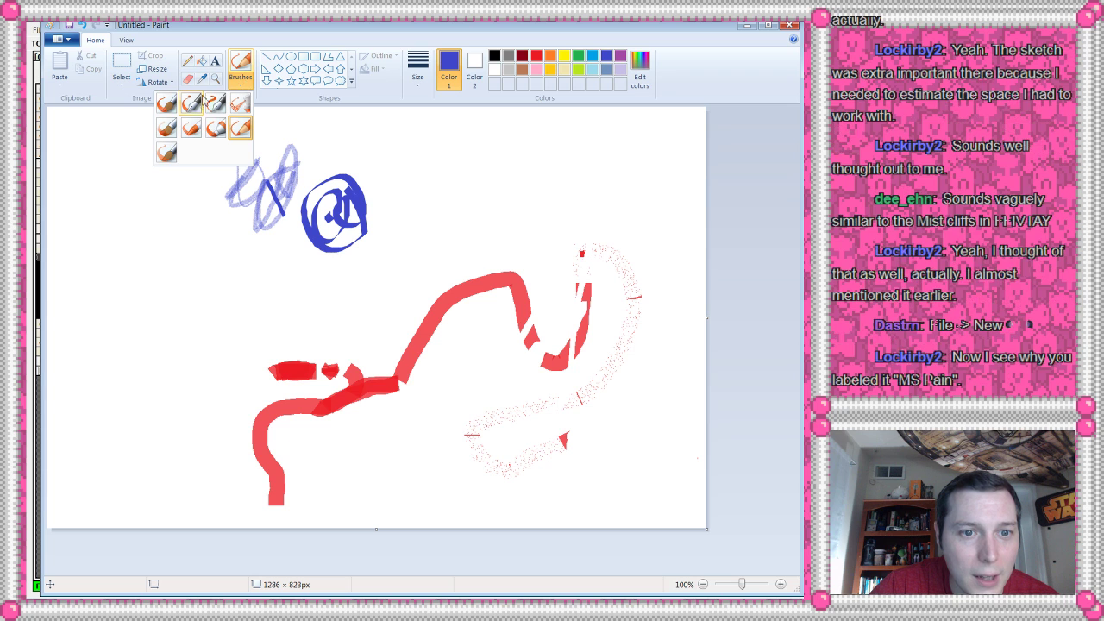
click(173, 154)
mouse_move(172, 153)
mouse_down()
mouse_move(207, 226)
mouse_move(216, 146)
mouse_move(211, 215)
mouse_up()
click(241, 83)
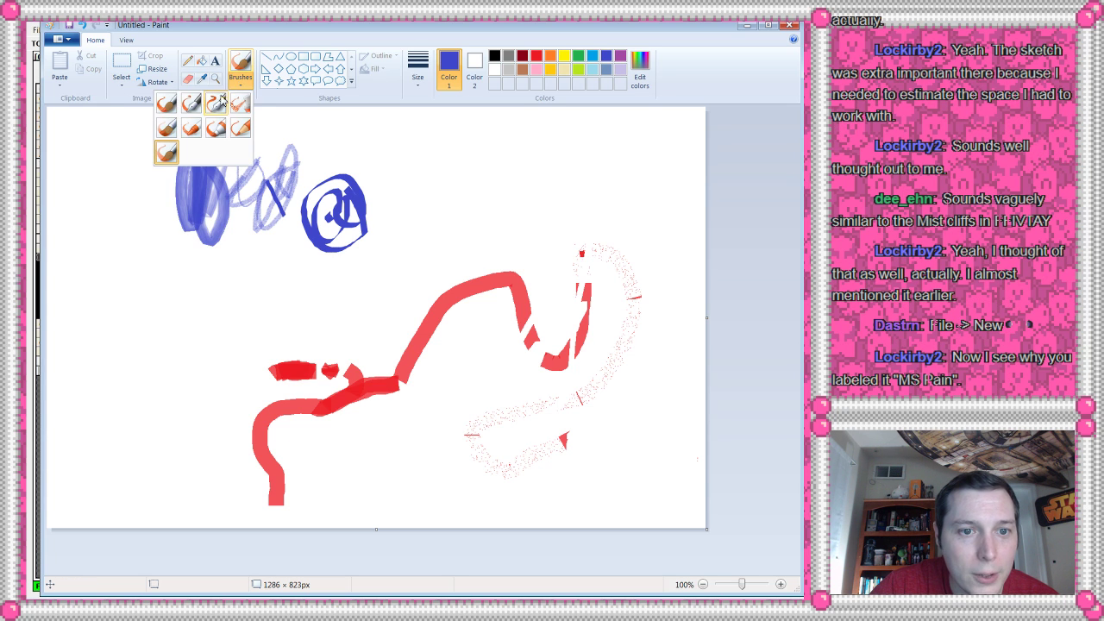
click(170, 130)
mouse_move(170, 131)
mouse_down()
mouse_move(148, 250)
mouse_move(180, 367)
mouse_move(136, 203)
mouse_move(184, 304)
mouse_up()
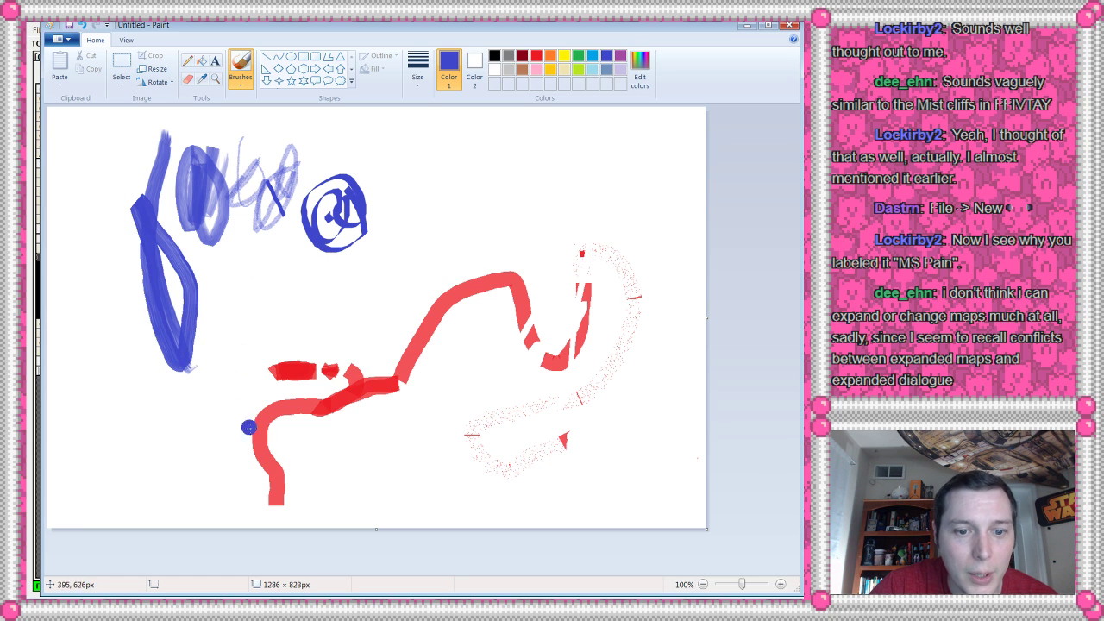
- Trace the red path's opening stretch, the ledge, the dot and the short branch in indigo with the Oil brush
mouse_move(273, 494)
mouse_down()
mouse_move(284, 415)
mouse_move(384, 392)
mouse_up()
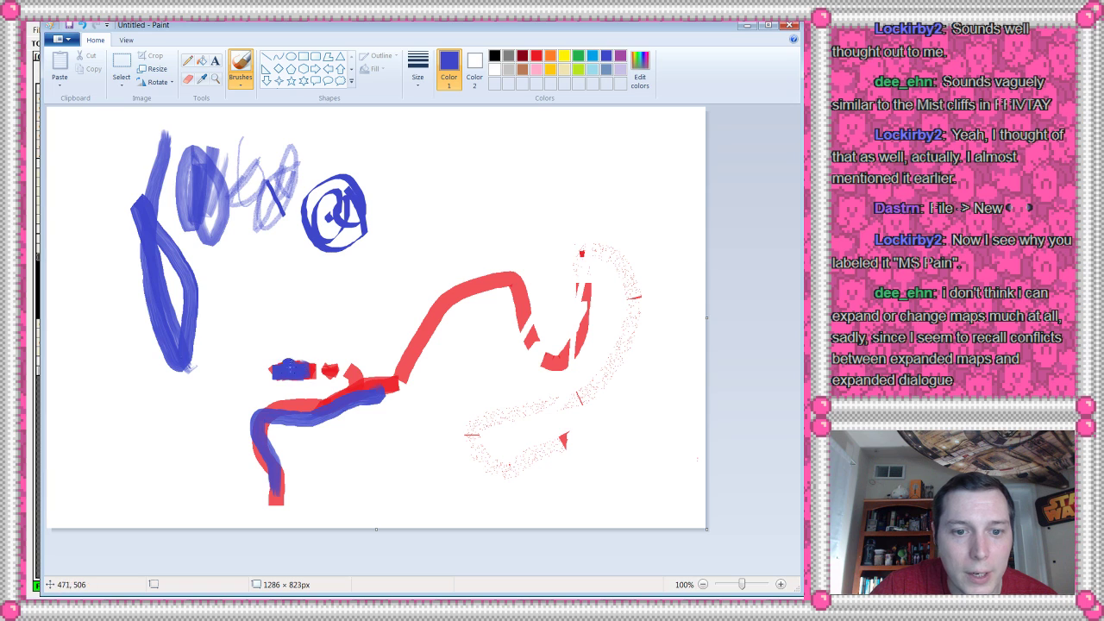
click(328, 372)
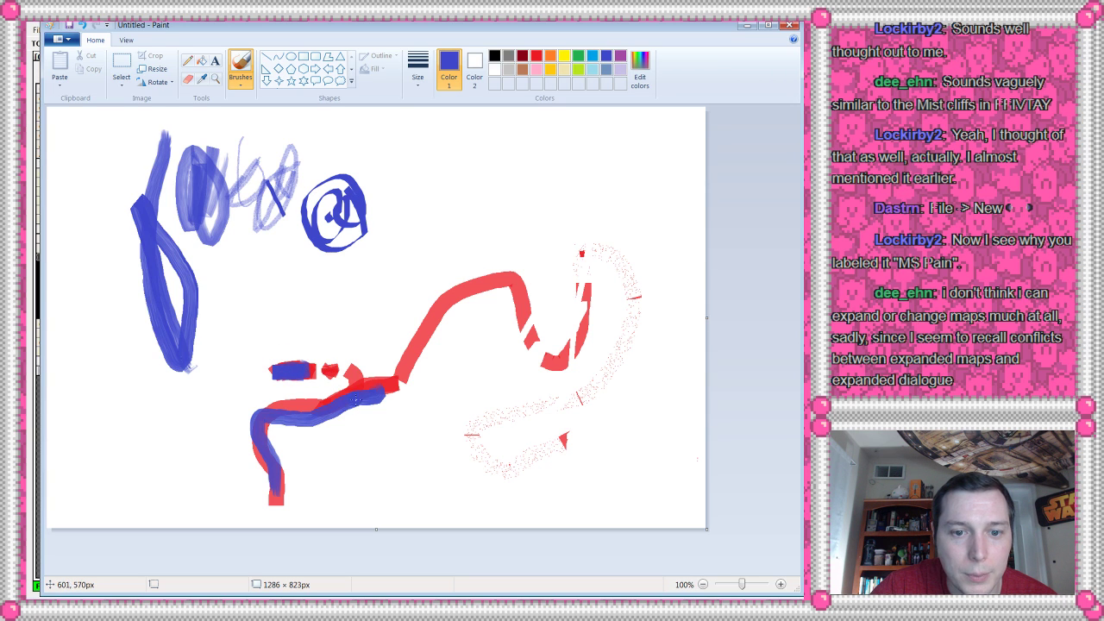
mouse_move(353, 398)
mouse_down()
mouse_move(358, 374)
mouse_move(332, 363)
mouse_up()
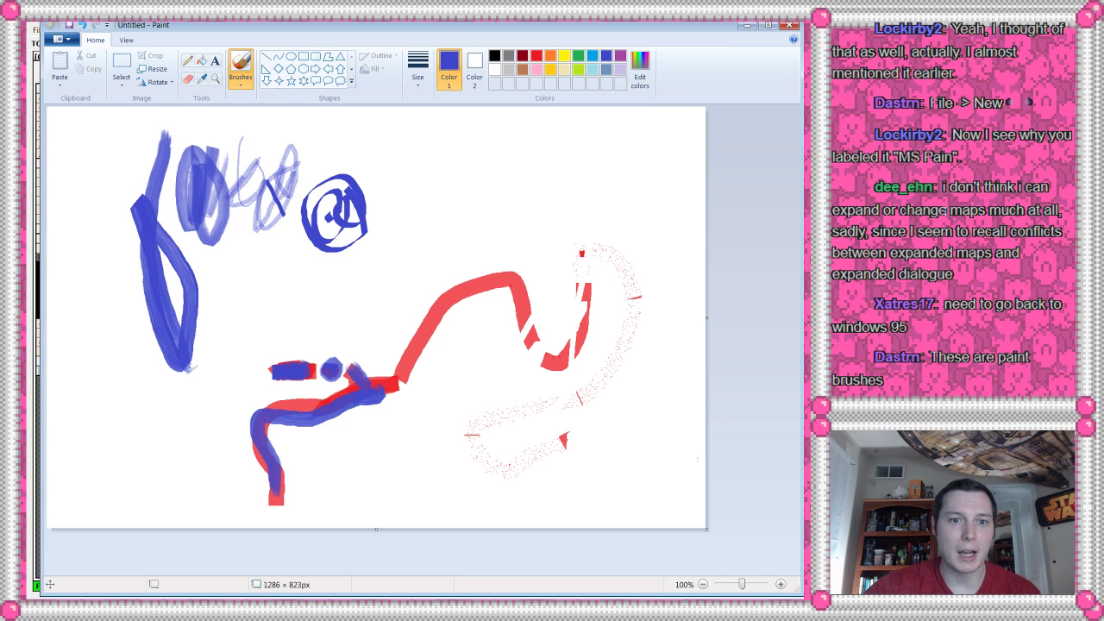
- Test the Pencil at its thickest size with an indigo scribble along the canvas's upper edge
click(187, 60)
click(418, 69)
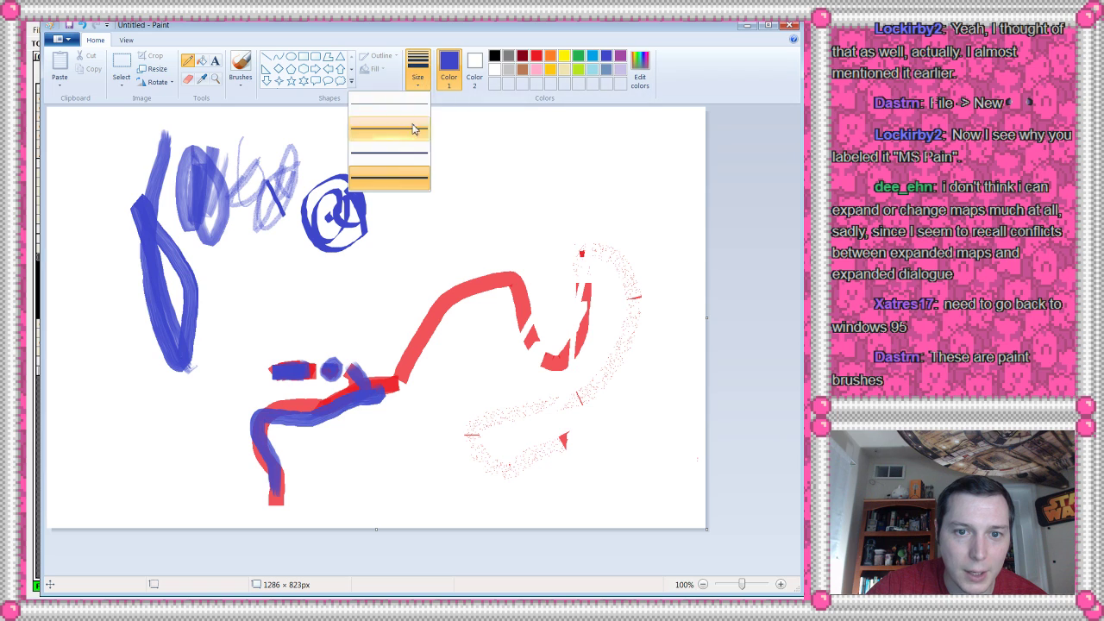
click(400, 180)
mouse_move(415, 144)
mouse_down()
mouse_move(408, 188)
mouse_move(457, 160)
mouse_move(414, 168)
mouse_move(440, 177)
mouse_move(436, 168)
mouse_up()
- Test the Watercolor brush at its thickest size with large indigo strokes and loops across the whole canvas
click(241, 84)
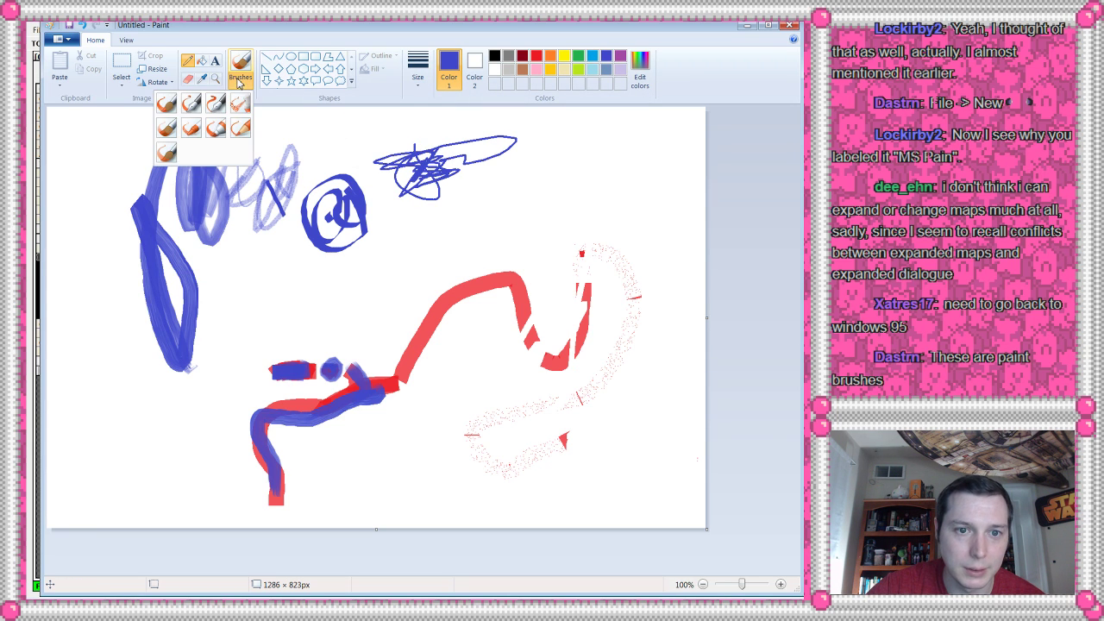
click(166, 154)
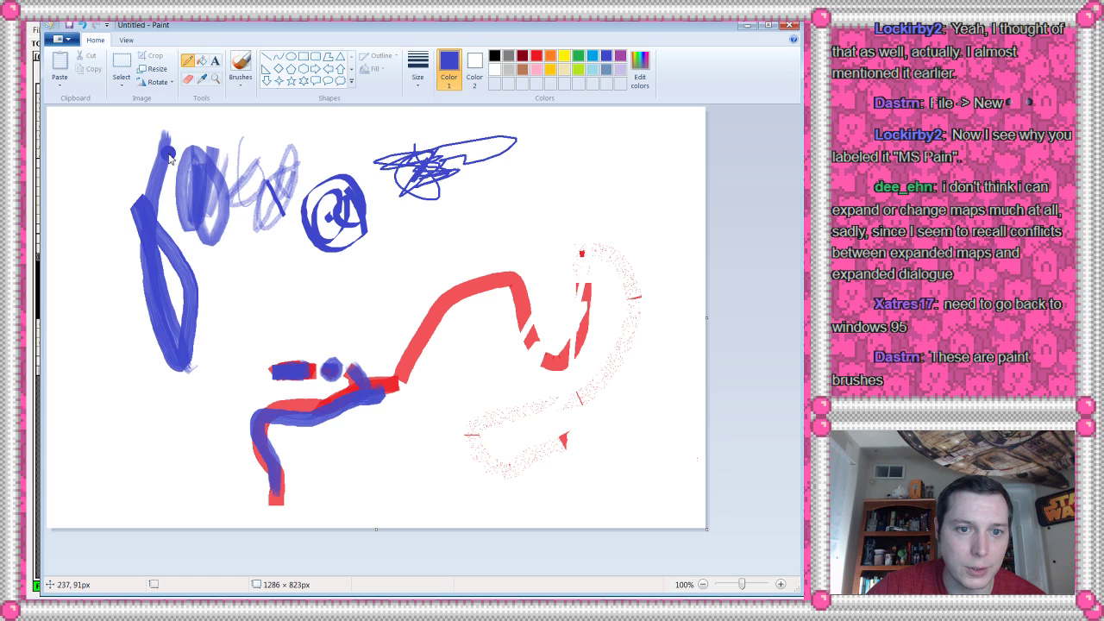
click(418, 69)
click(407, 175)
mouse_move(418, 205)
mouse_down()
mouse_move(588, 185)
mouse_move(349, 179)
mouse_up()
mouse_move(517, 159)
mouse_down()
mouse_move(403, 147)
mouse_move(518, 194)
mouse_move(269, 183)
mouse_move(247, 204)
mouse_move(231, 297)
mouse_move(439, 257)
mouse_up()
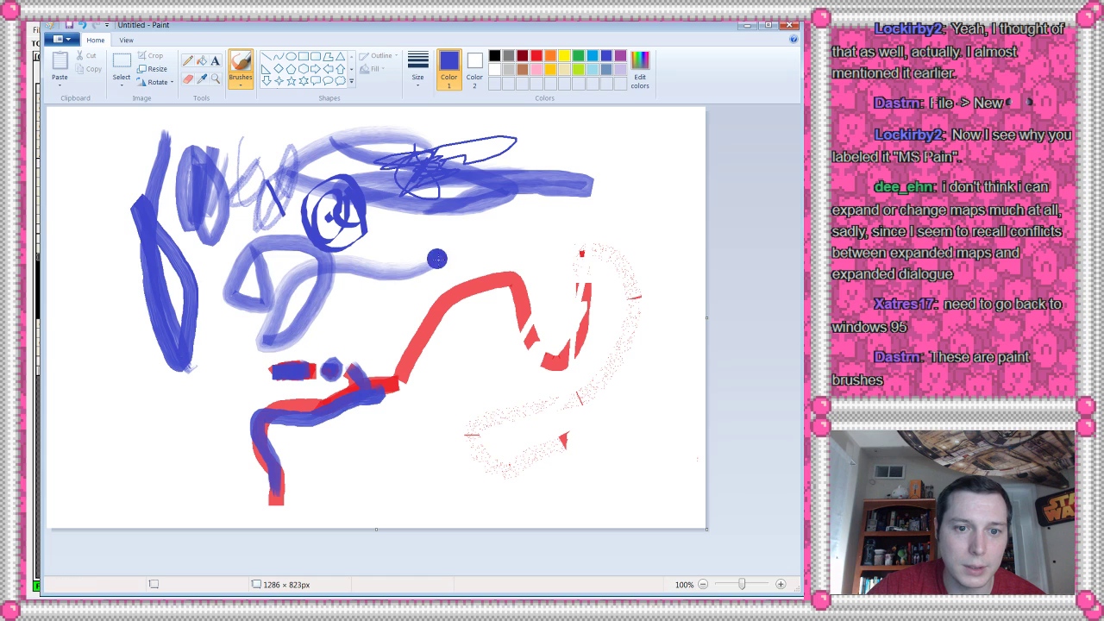
mouse_move(587, 231)
mouse_down()
mouse_move(306, 242)
mouse_move(129, 310)
mouse_move(142, 443)
mouse_up()
mouse_move(178, 493)
mouse_down()
mouse_move(178, 399)
mouse_move(310, 293)
mouse_move(456, 263)
mouse_move(344, 247)
mouse_up()
mouse_move(138, 443)
mouse_down()
mouse_move(423, 402)
mouse_move(682, 414)
mouse_move(702, 371)
mouse_up()
mouse_move(494, 237)
mouse_down()
mouse_move(340, 358)
mouse_move(412, 260)
mouse_up()
mouse_move(470, 360)
mouse_down()
mouse_move(470, 252)
mouse_move(422, 345)
mouse_move(437, 383)
mouse_up()
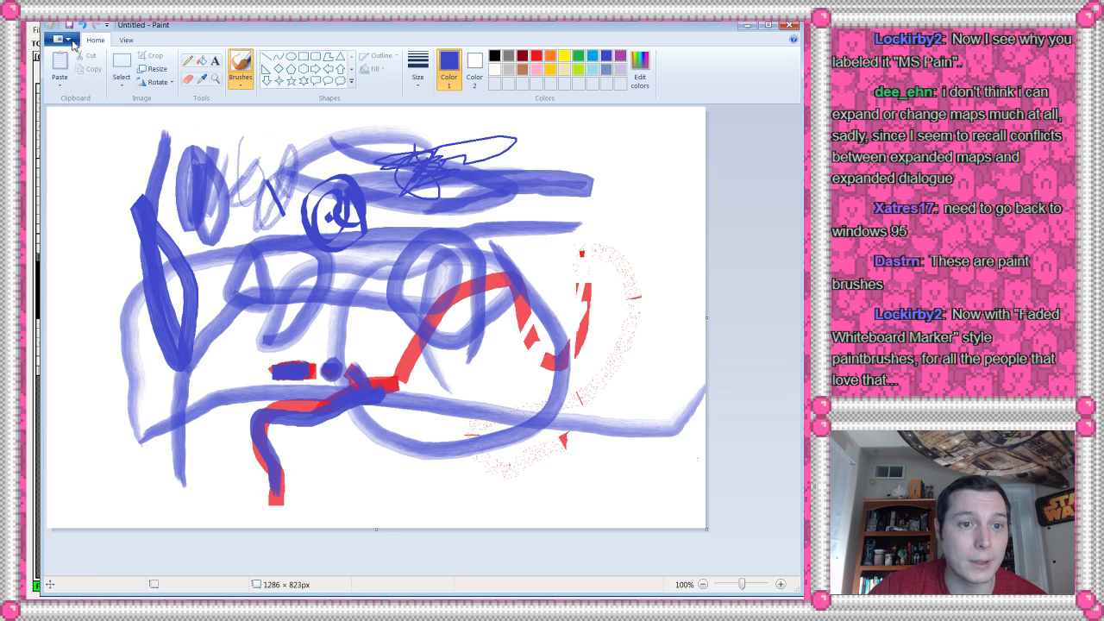
- Start a new blank picture without saving the old one and shrink the canvas to 597 × 427 px
key(ctrl+n)
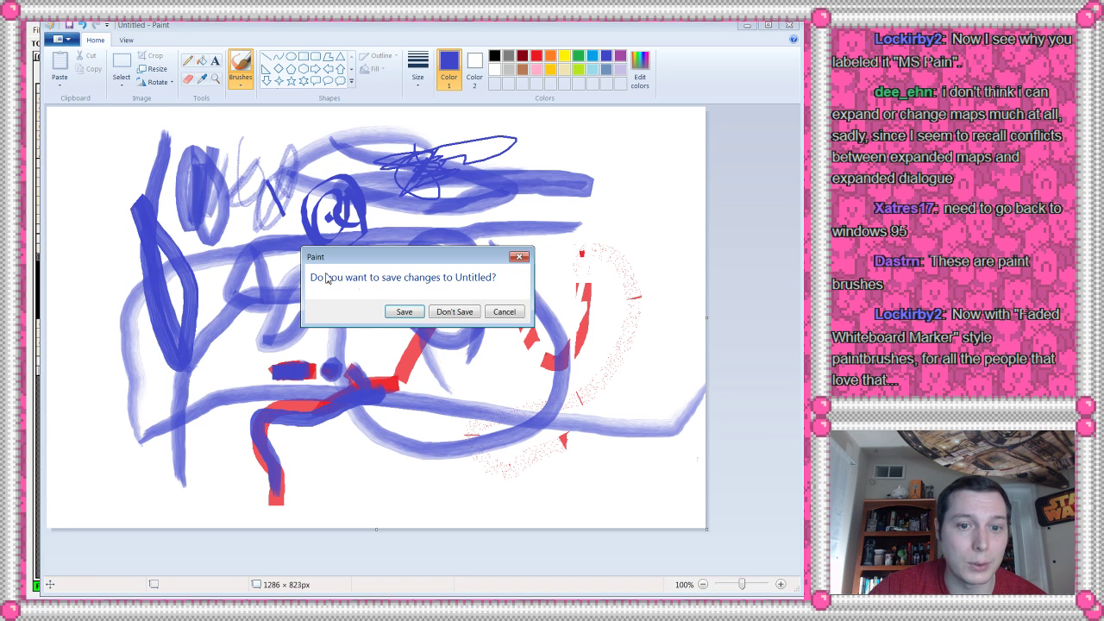
click(442, 314)
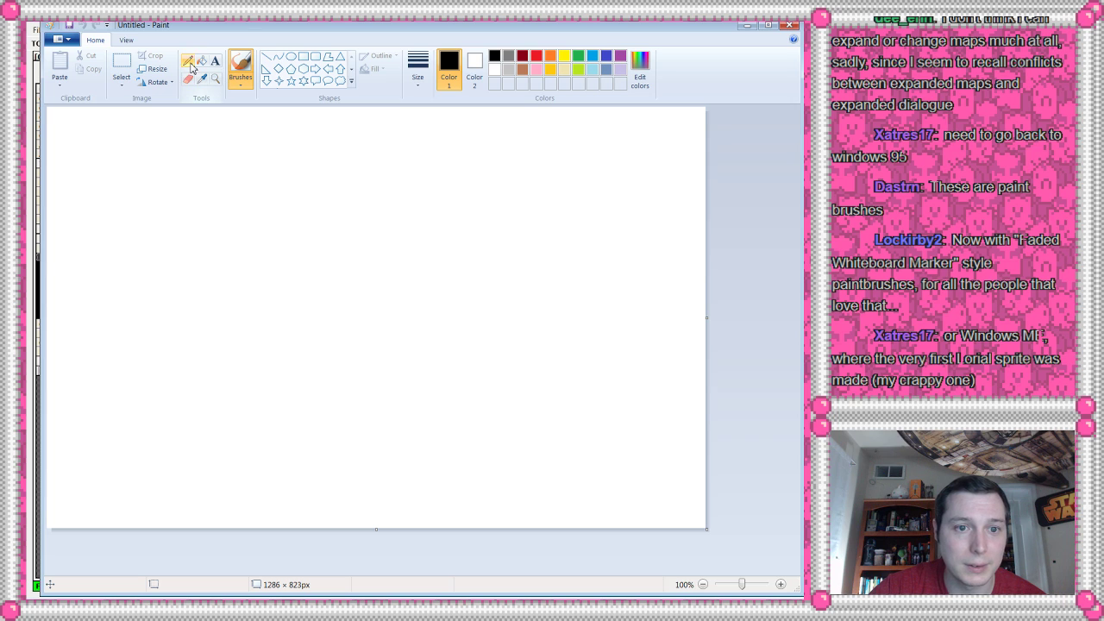
drag(706, 528, 353, 326)
click(216, 239)
scroll(219, 240, up, 2)
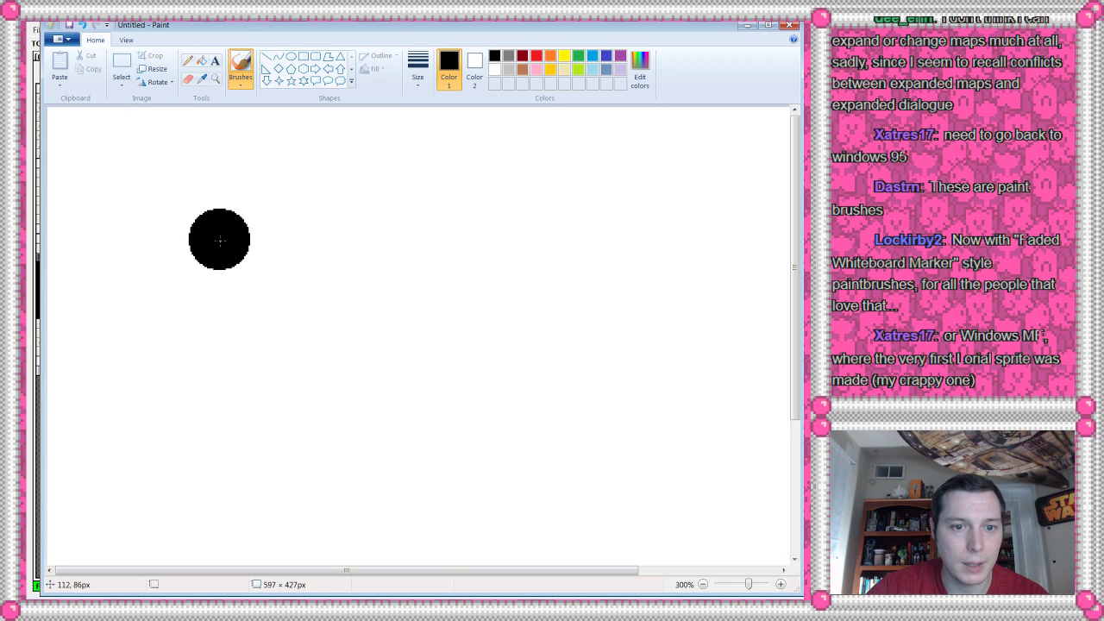
scroll(219, 240, down, 1)
- Draw a short black test stroke with the Pencil at its thickest size and shrink the canvas to 448 × 305 px
click(187, 60)
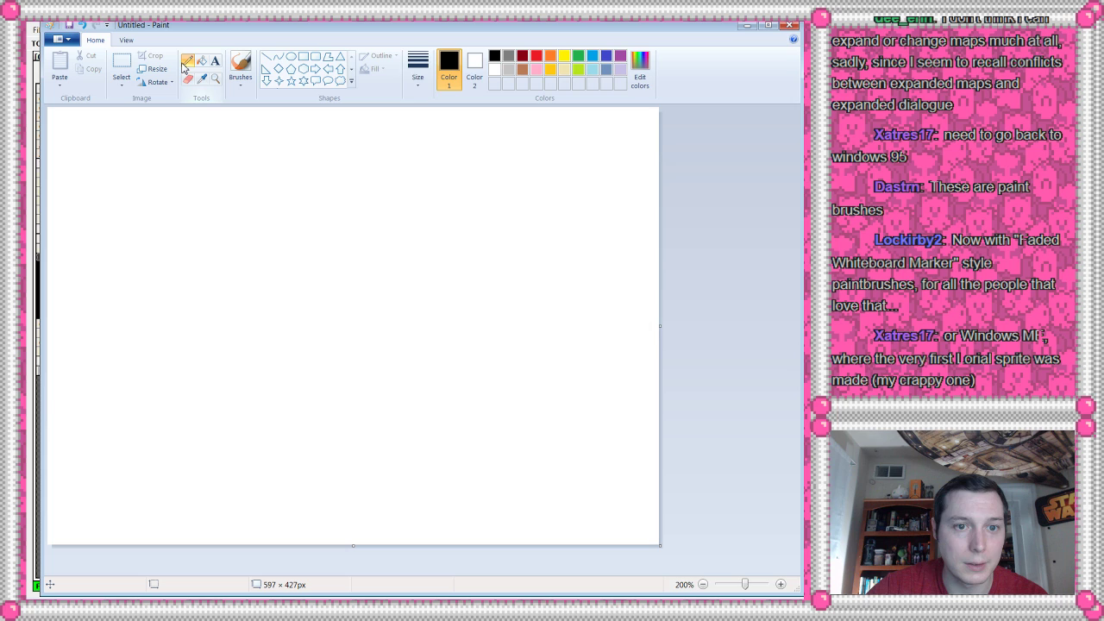
click(418, 73)
click(377, 179)
drag(181, 264, 237, 278)
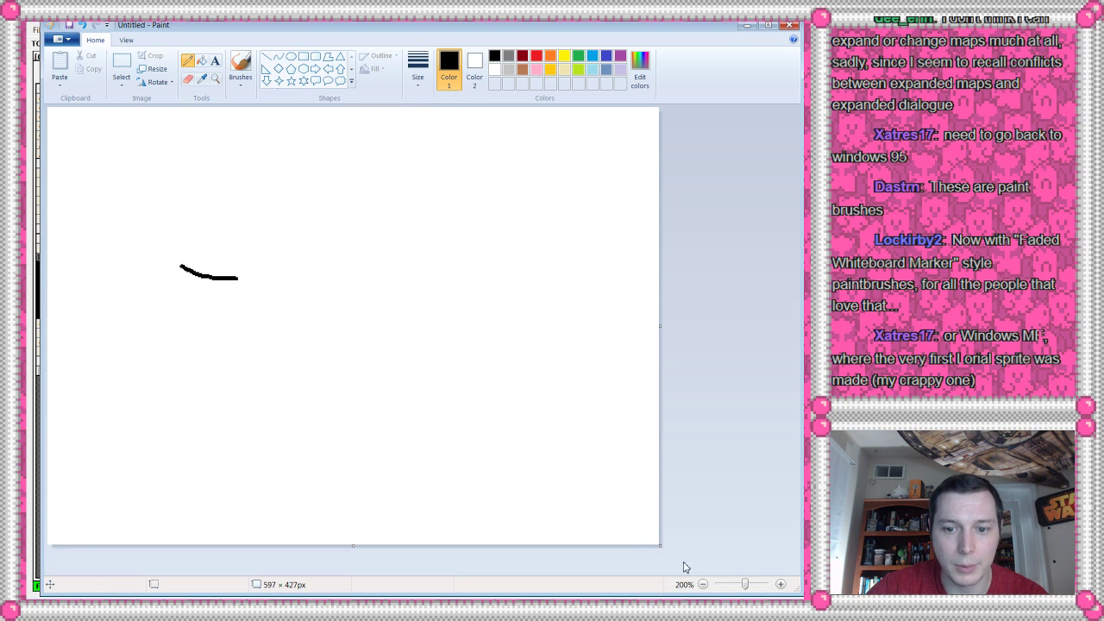
drag(660, 547, 505, 419)
scroll(255, 250, up, 1)
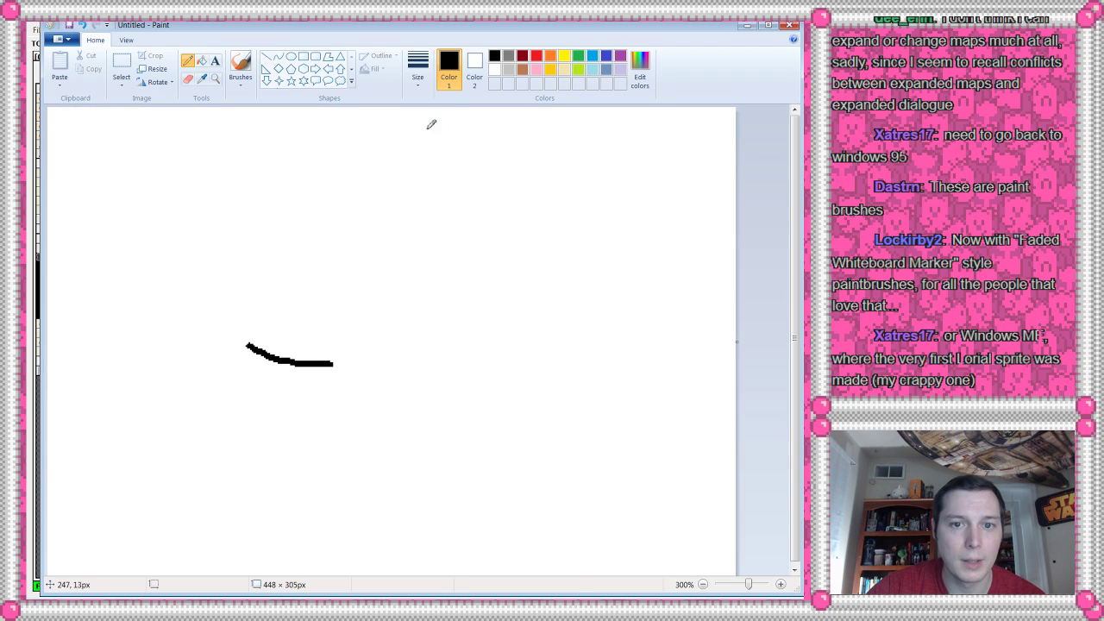
- Erase the short black test stroke from the canvas
click(187, 78)
click(419, 82)
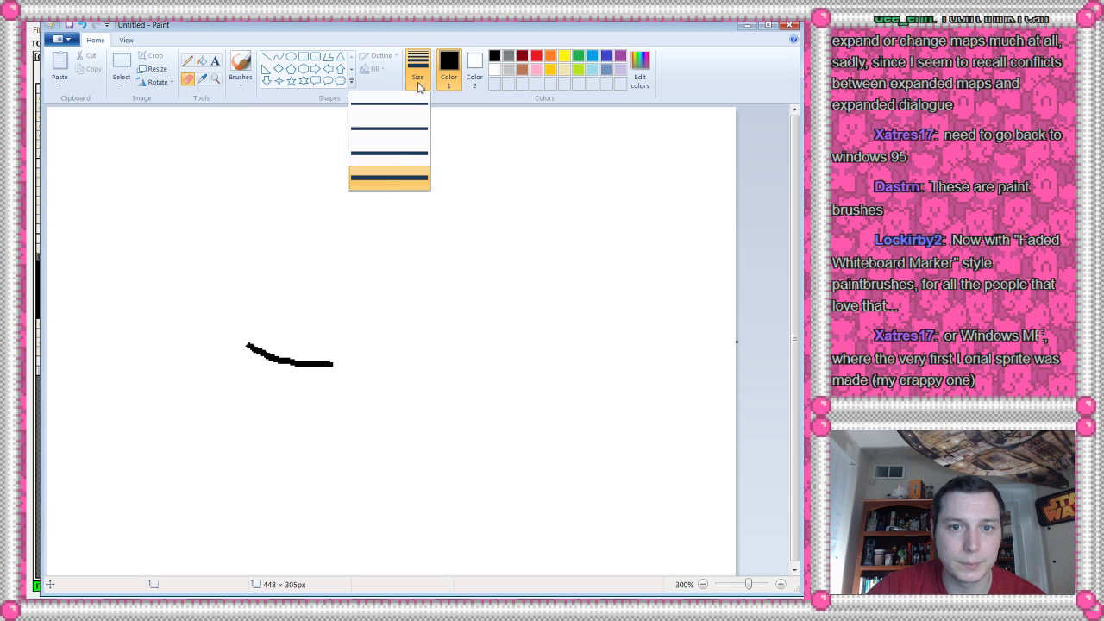
click(342, 369)
drag(341, 366, 251, 347)
- Sketch the mountain path's opening stretch, a ledge, a dot and a short branch in indigo with the thickest Pencil
click(187, 60)
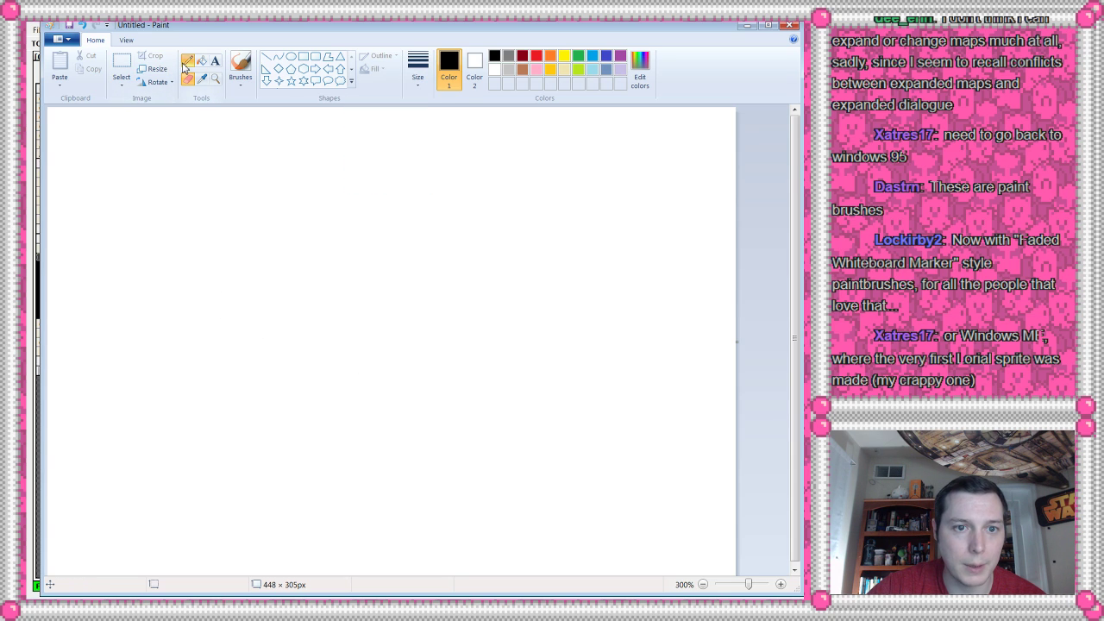
click(417, 81)
click(394, 180)
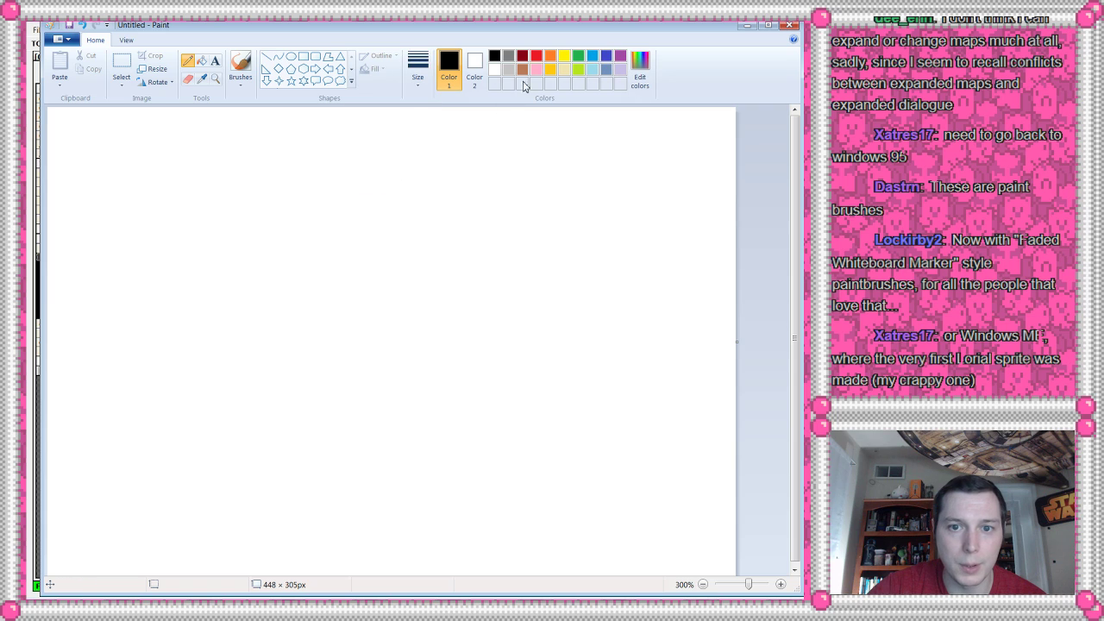
click(607, 59)
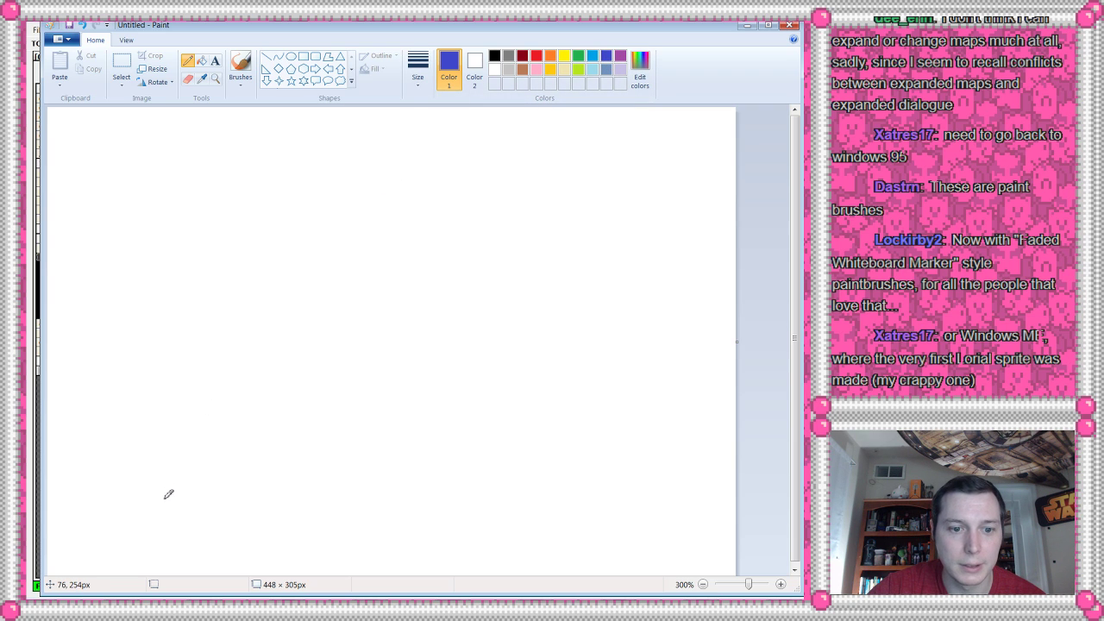
mouse_move(162, 495)
mouse_down()
mouse_move(191, 410)
mouse_move(227, 402)
mouse_up()
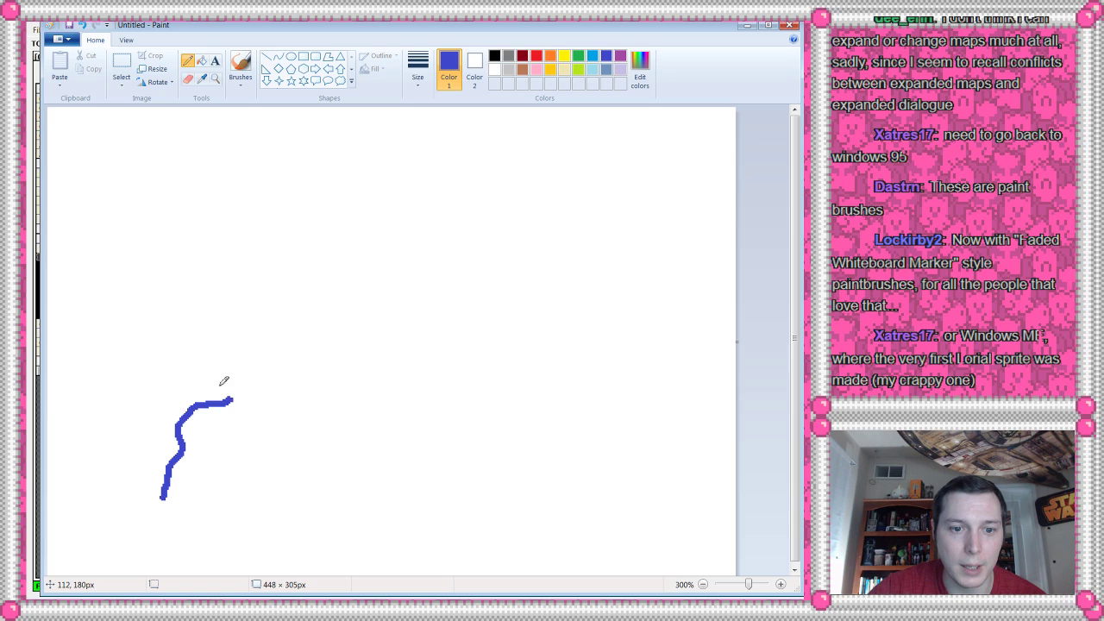
mouse_move(192, 364)
mouse_down()
mouse_move(229, 363)
mouse_move(178, 364)
mouse_up()
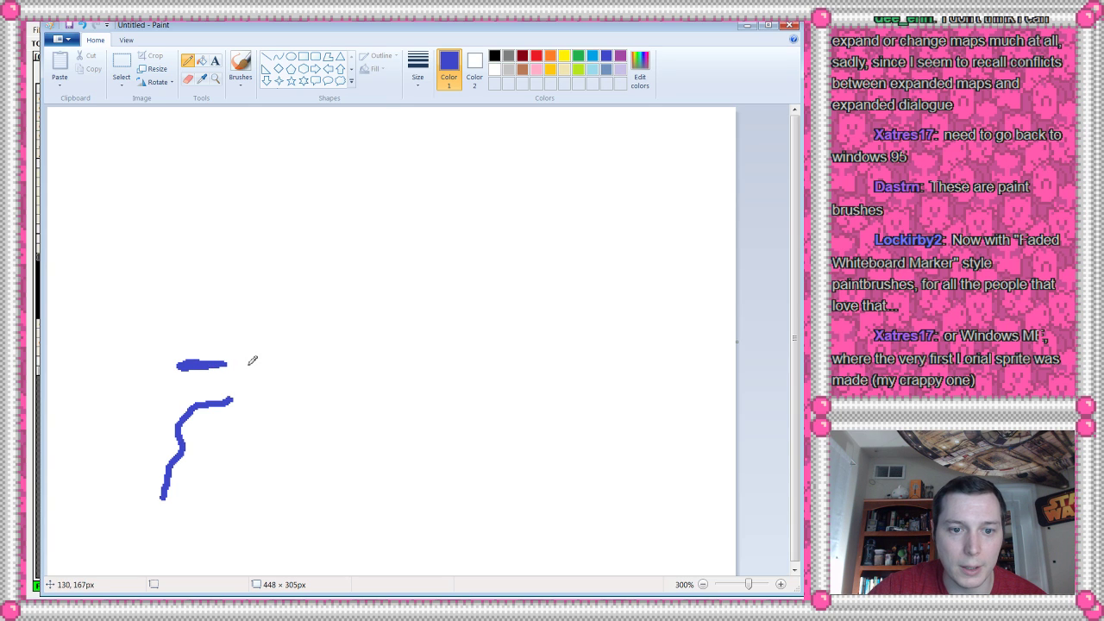
mouse_move(253, 360)
mouse_down()
mouse_move(261, 388)
mouse_move(276, 358)
mouse_move(291, 371)
mouse_move(375, 369)
mouse_up()
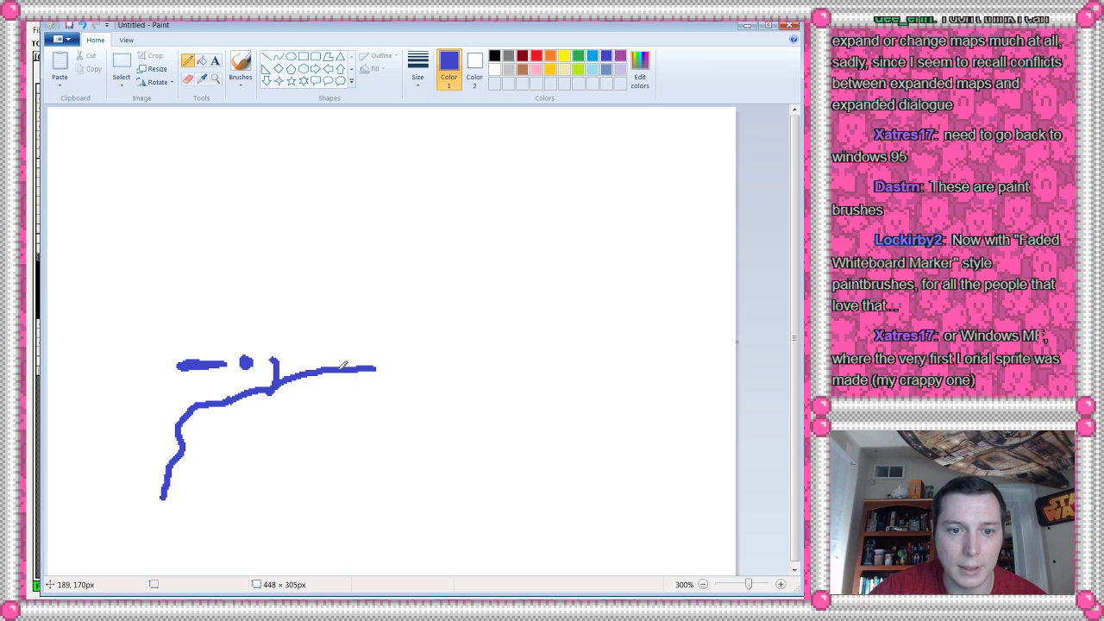
mouse_move(271, 356)
mouse_down()
mouse_move(281, 358)
mouse_move(269, 384)
mouse_up()
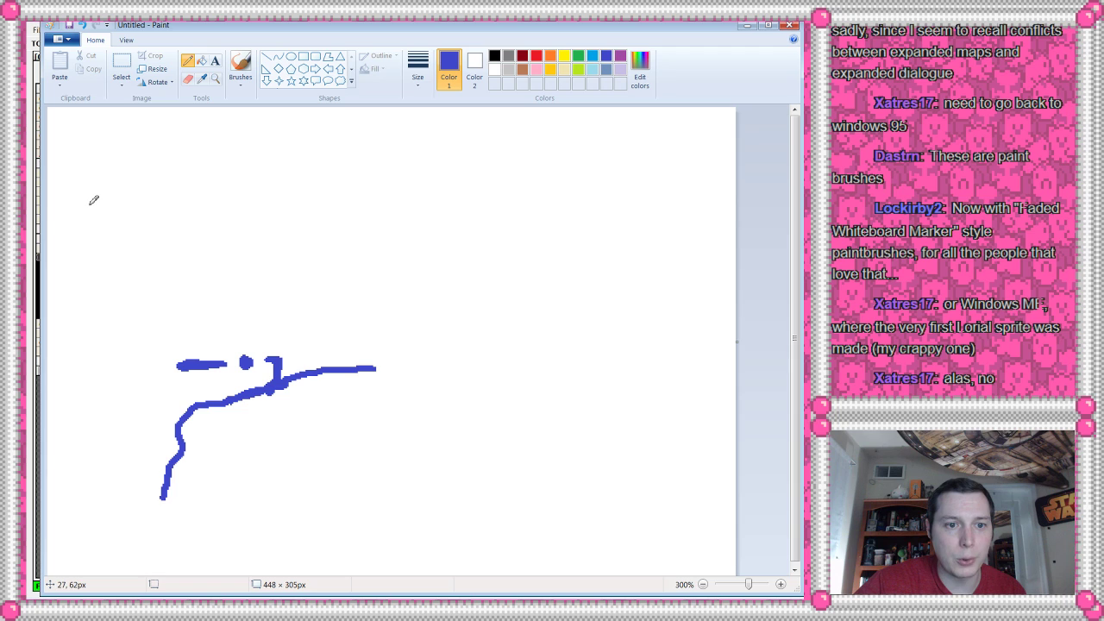
- Draw a winding switchback in the canvas's upper-left corner and add a thick indigo curve from the main path down to the lower edge
mouse_move(87, 202)
mouse_down()
mouse_move(177, 197)
mouse_move(184, 165)
mouse_move(119, 144)
mouse_move(186, 132)
mouse_move(151, 112)
mouse_up()
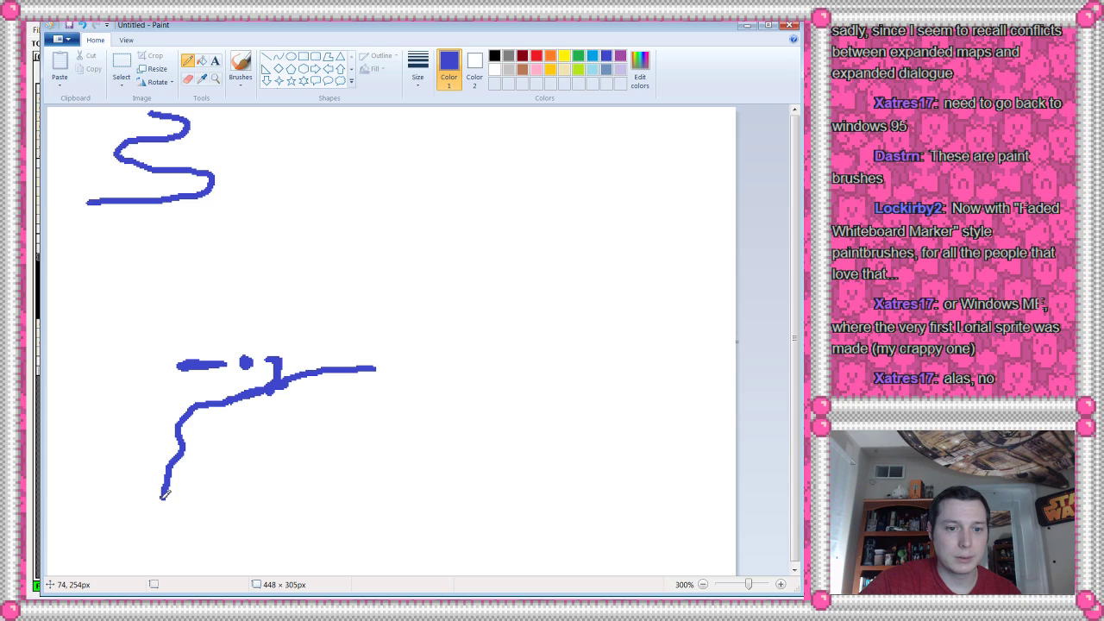
mouse_move(221, 557)
mouse_down()
mouse_move(236, 508)
mouse_move(338, 487)
mouse_move(255, 449)
mouse_move(170, 477)
mouse_move(191, 405)
mouse_move(176, 446)
mouse_move(274, 454)
mouse_move(178, 458)
mouse_move(235, 390)
mouse_move(177, 425)
mouse_move(238, 392)
mouse_move(173, 406)
mouse_move(280, 378)
mouse_move(160, 414)
mouse_up()
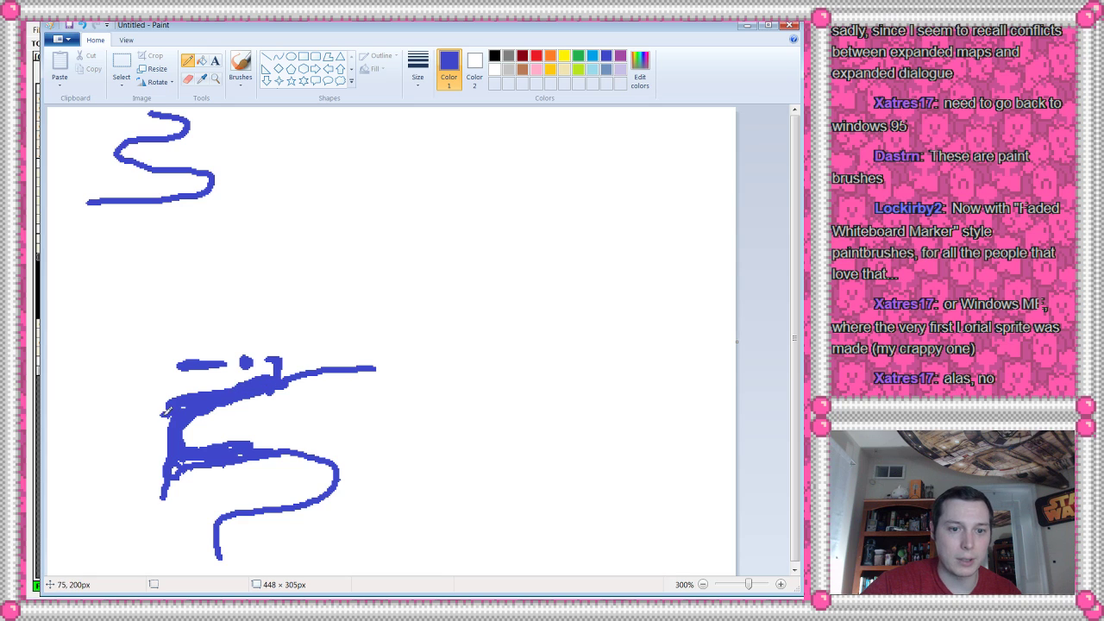
drag(175, 468, 207, 459)
mouse_move(262, 441)
mouse_down()
mouse_move(290, 441)
mouse_move(256, 447)
mouse_move(344, 469)
mouse_move(320, 443)
mouse_move(348, 476)
mouse_move(330, 445)
mouse_move(351, 483)
mouse_move(351, 463)
mouse_move(324, 499)
mouse_move(246, 535)
mouse_move(233, 518)
mouse_move(238, 536)
mouse_move(246, 529)
mouse_up()
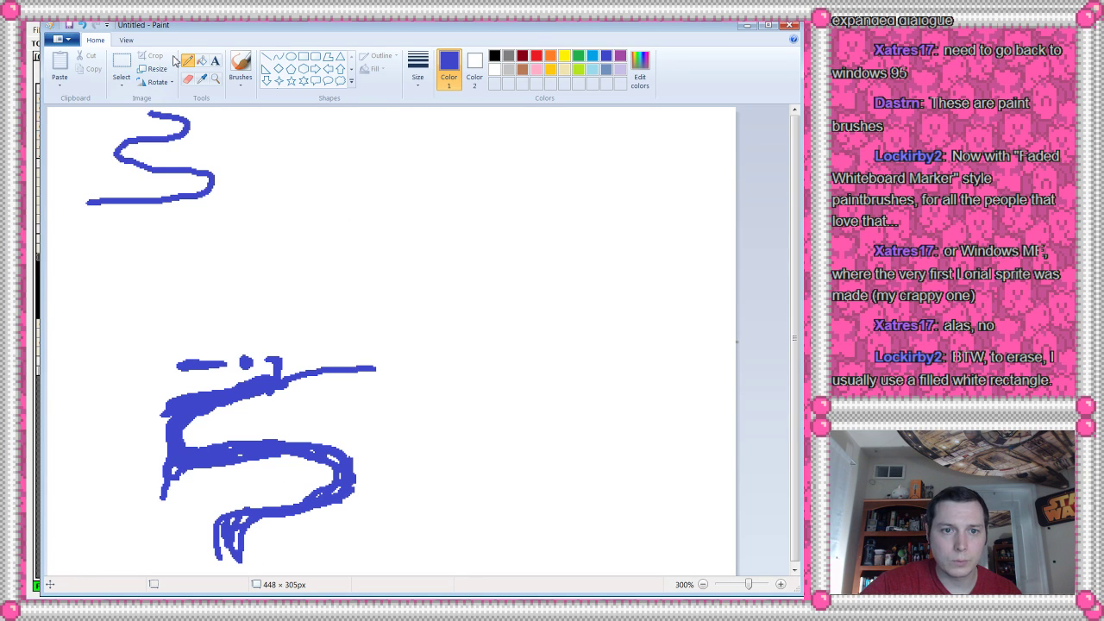
- Fill in the indigo path's lower end and thicken its upper bend with the Pencil
click(189, 81)
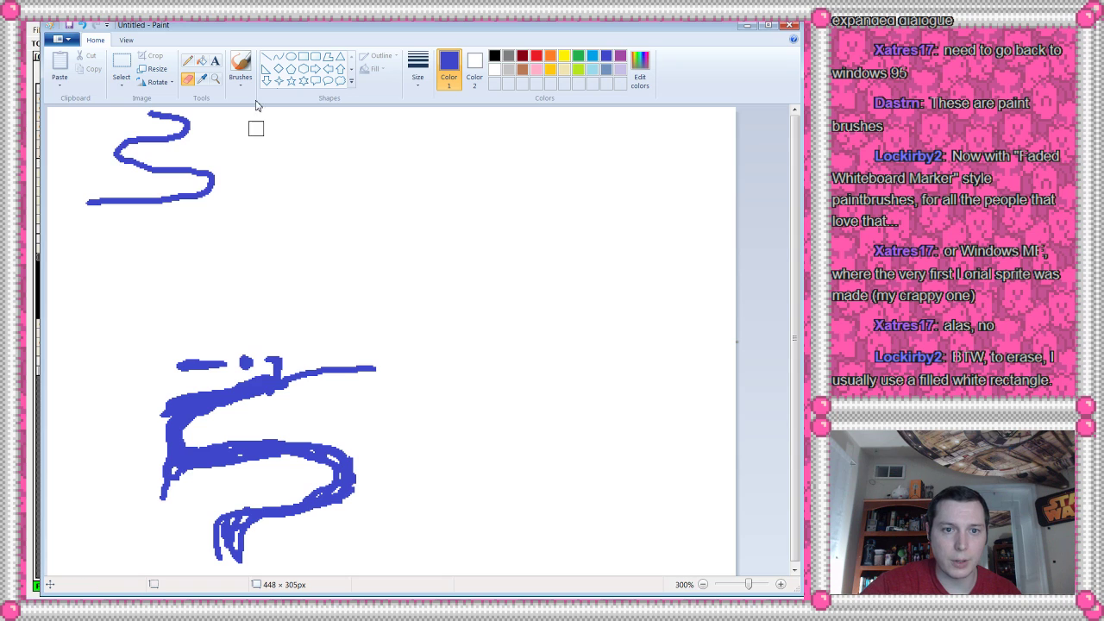
click(188, 61)
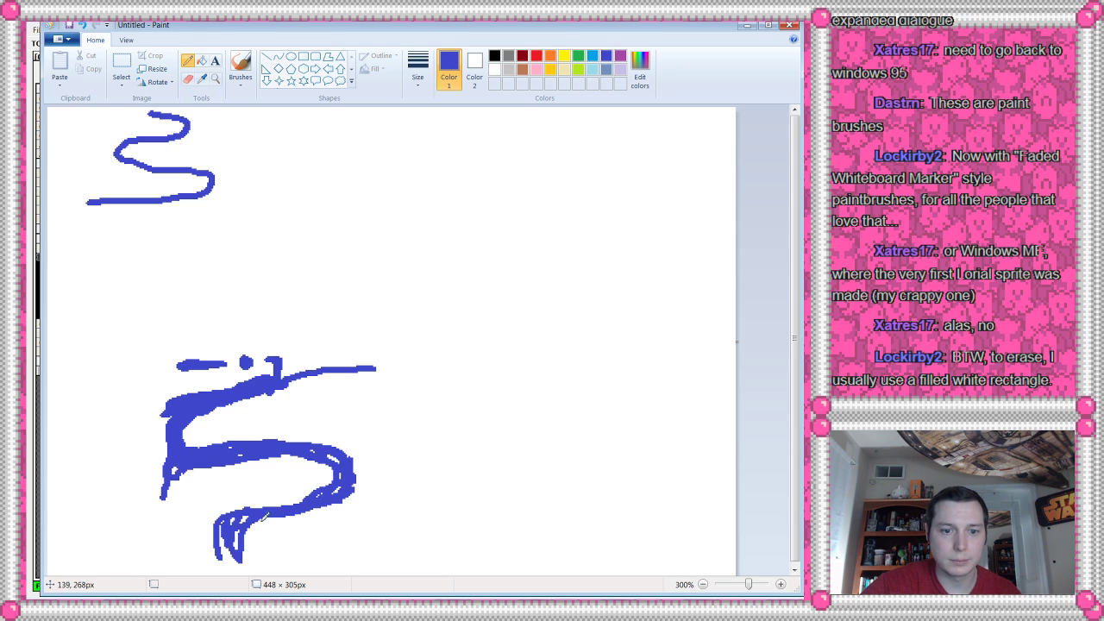
mouse_move(241, 534)
mouse_down()
mouse_move(245, 509)
mouse_move(250, 527)
mouse_move(231, 524)
mouse_move(218, 543)
mouse_move(233, 556)
mouse_up()
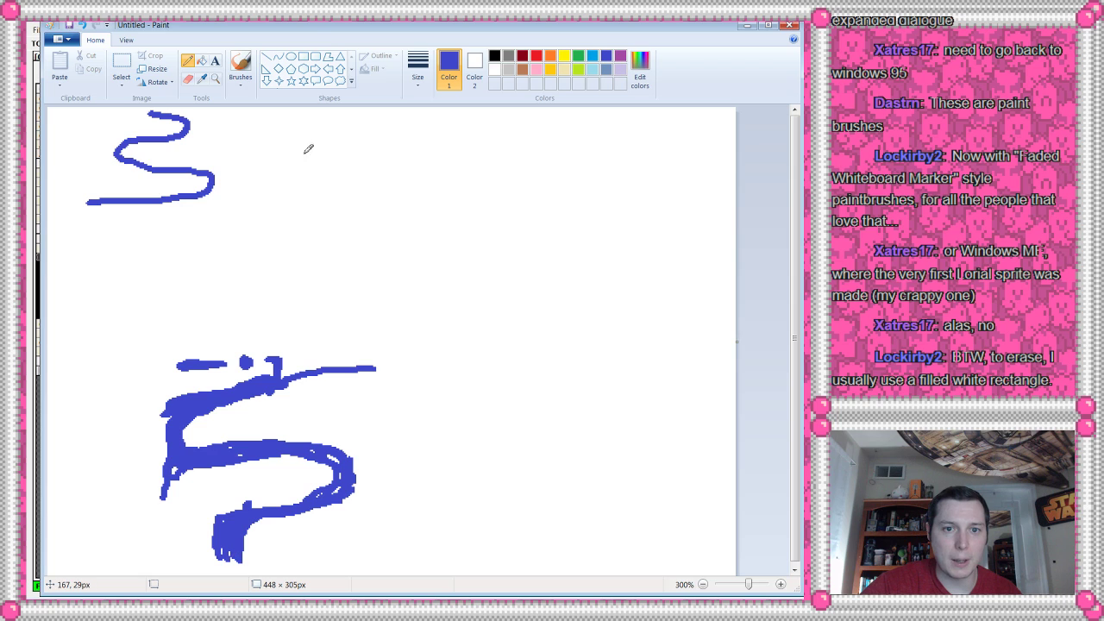
click(303, 55)
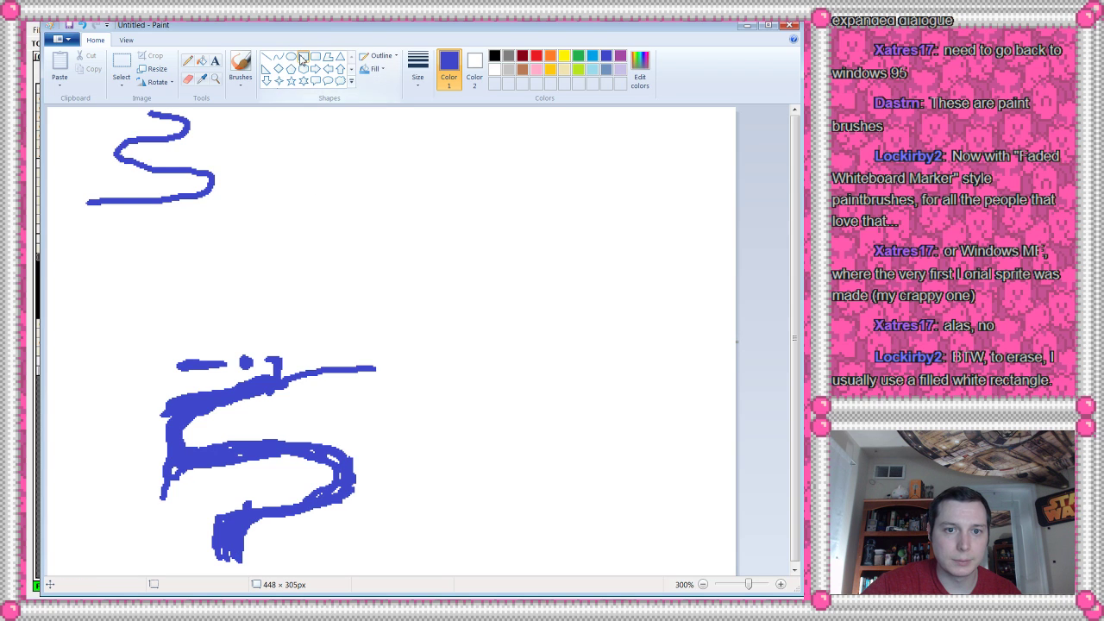
click(188, 61)
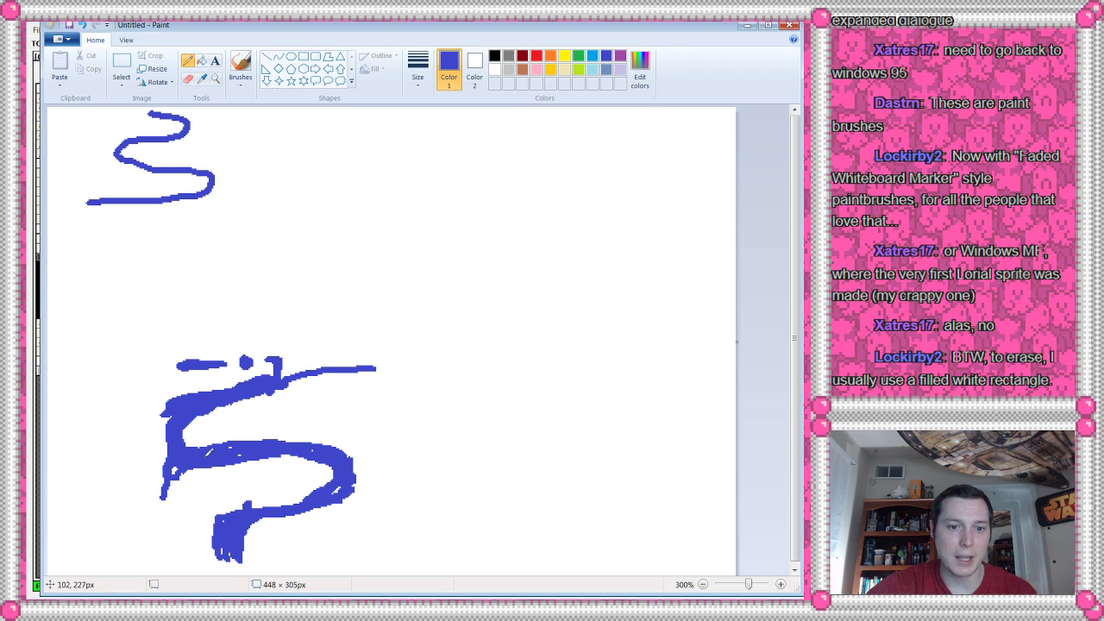
mouse_move(169, 423)
mouse_down()
mouse_move(211, 386)
mouse_move(288, 372)
mouse_up()
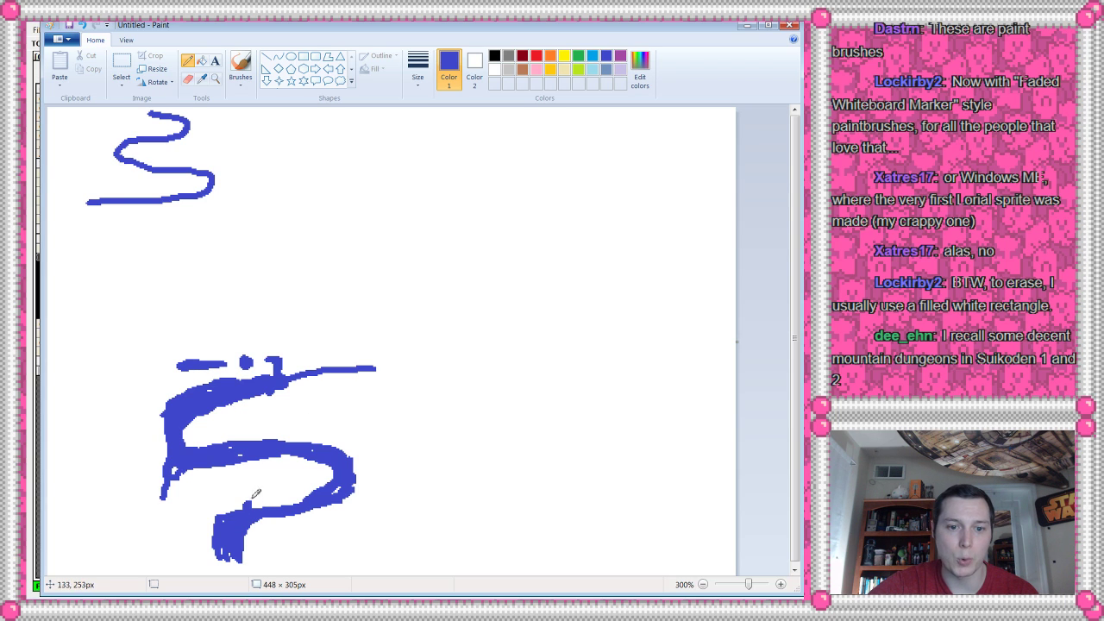
- Draw a yellow jagged line inside the path's lower loop and an indigo curve rising from the ledge
click(563, 57)
mouse_move(293, 470)
mouse_down()
mouse_move(298, 485)
mouse_move(273, 475)
mouse_move(137, 543)
mouse_up()
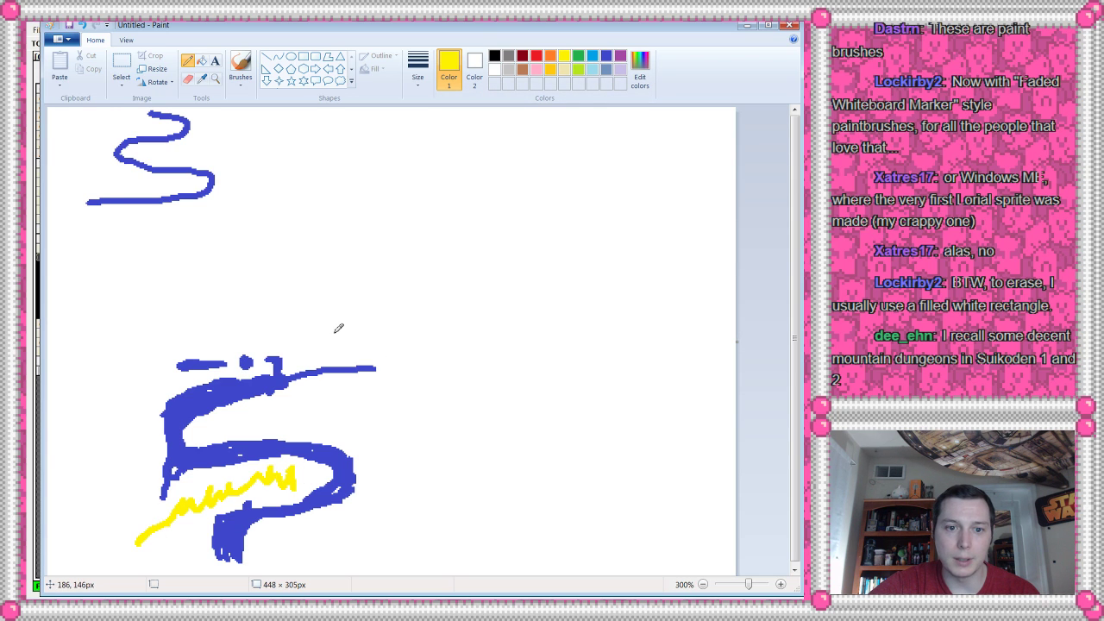
click(606, 56)
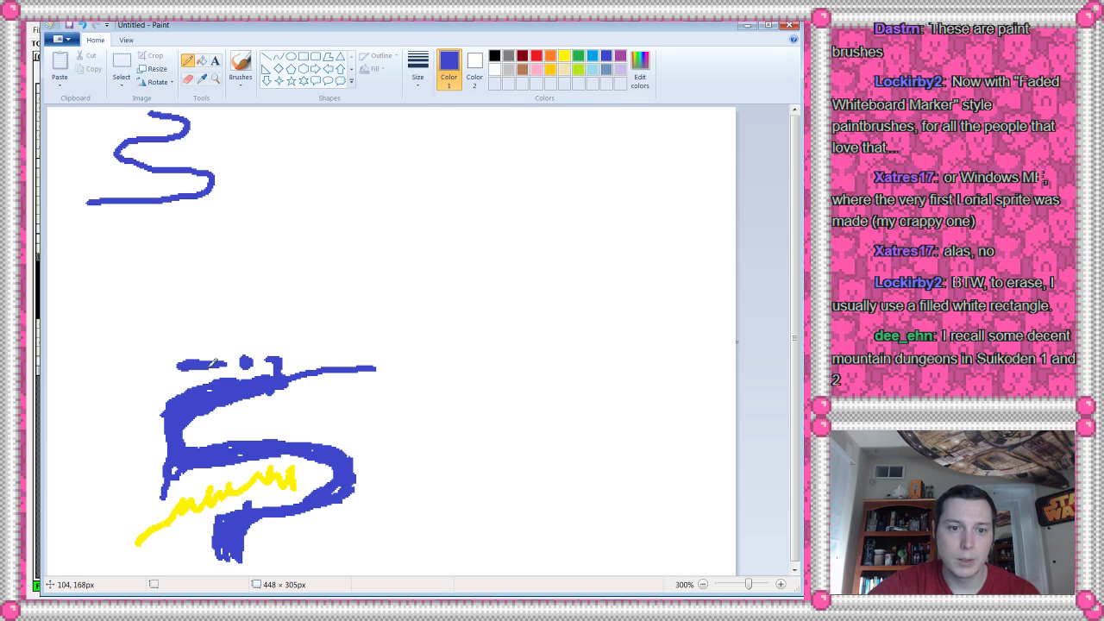
mouse_move(201, 367)
mouse_down()
mouse_move(166, 345)
mouse_move(193, 327)
mouse_move(176, 371)
mouse_move(200, 321)
mouse_move(193, 375)
mouse_move(229, 292)
mouse_move(215, 298)
mouse_move(238, 293)
mouse_move(215, 308)
mouse_move(249, 294)
mouse_up()
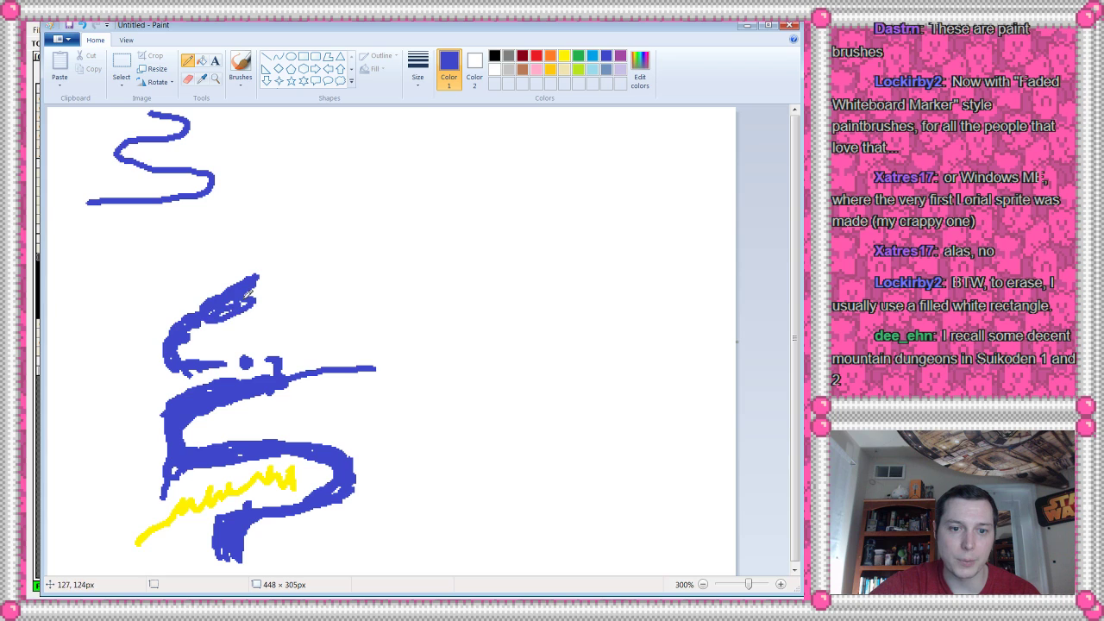
- Add a second indigo ledge with a dot and hook between the path levels, and thicken the upper path's right end
drag(279, 415, 346, 415)
drag(254, 438, 248, 420)
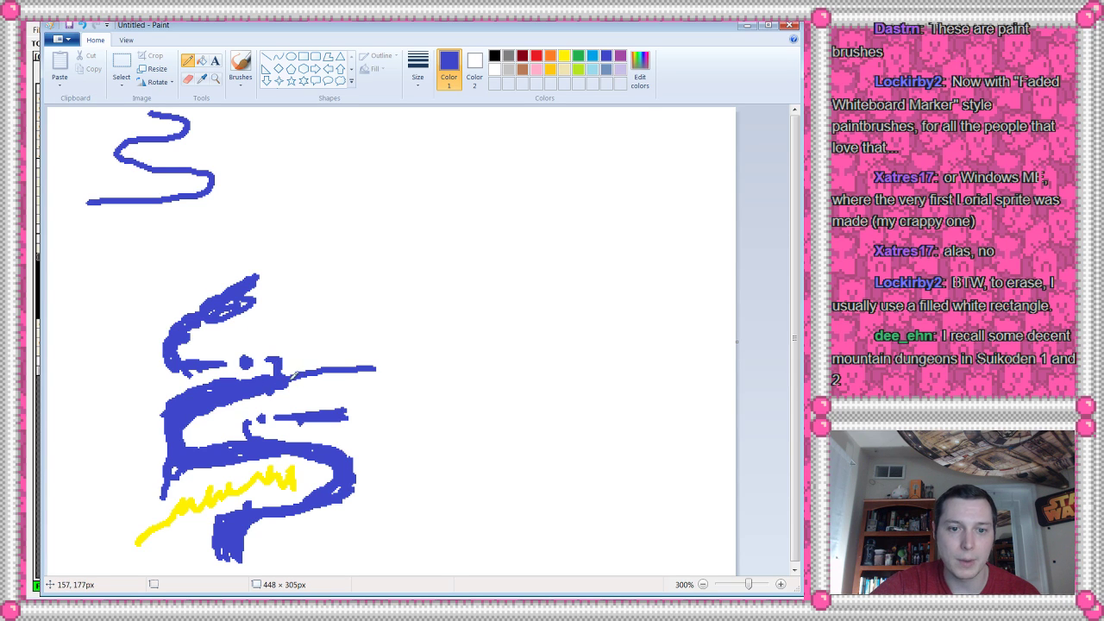
mouse_move(293, 374)
mouse_down()
mouse_move(319, 358)
mouse_move(298, 372)
mouse_move(395, 351)
mouse_move(345, 355)
mouse_move(366, 362)
mouse_up()
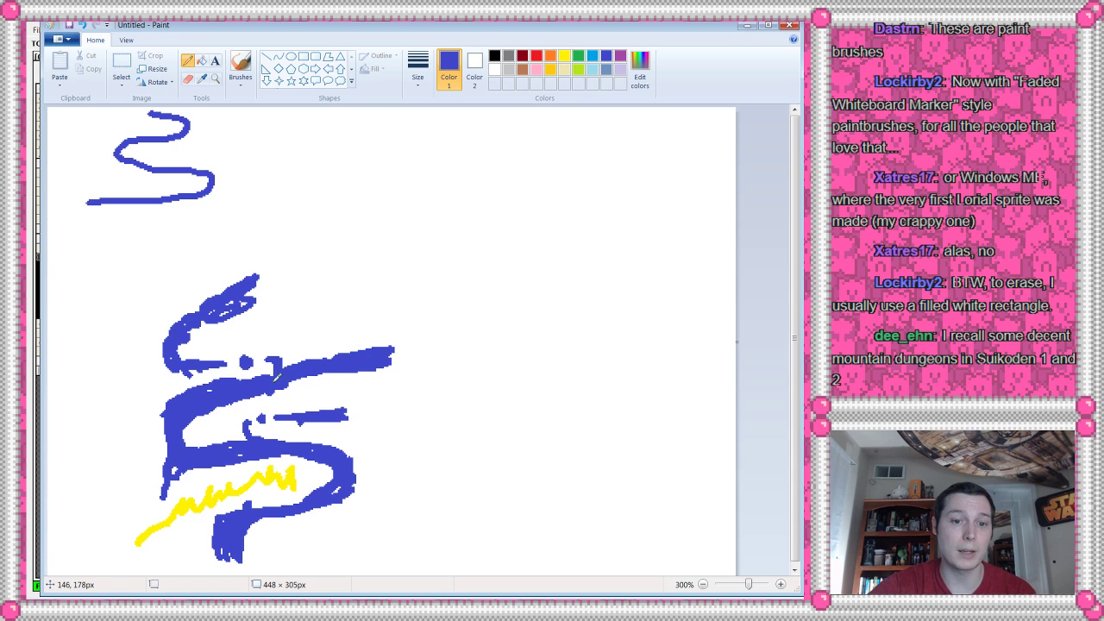
- Draw a long yellow line from the jagged line's lower end up past the path, and circle the upper-left switchback in lavender
click(566, 57)
mouse_move(148, 533)
mouse_down()
mouse_move(145, 453)
mouse_move(178, 290)
mouse_move(265, 152)
mouse_move(145, 372)
mouse_move(139, 540)
mouse_up()
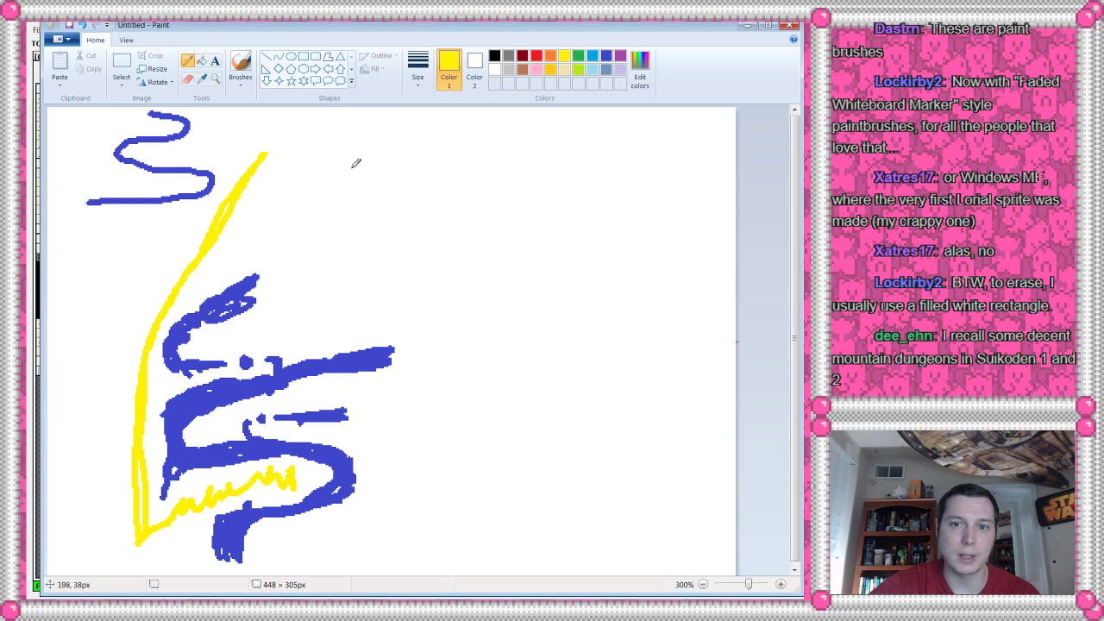
click(620, 70)
mouse_move(79, 213)
mouse_down()
mouse_move(137, 228)
mouse_move(124, 157)
mouse_move(78, 211)
mouse_move(104, 229)
mouse_up()
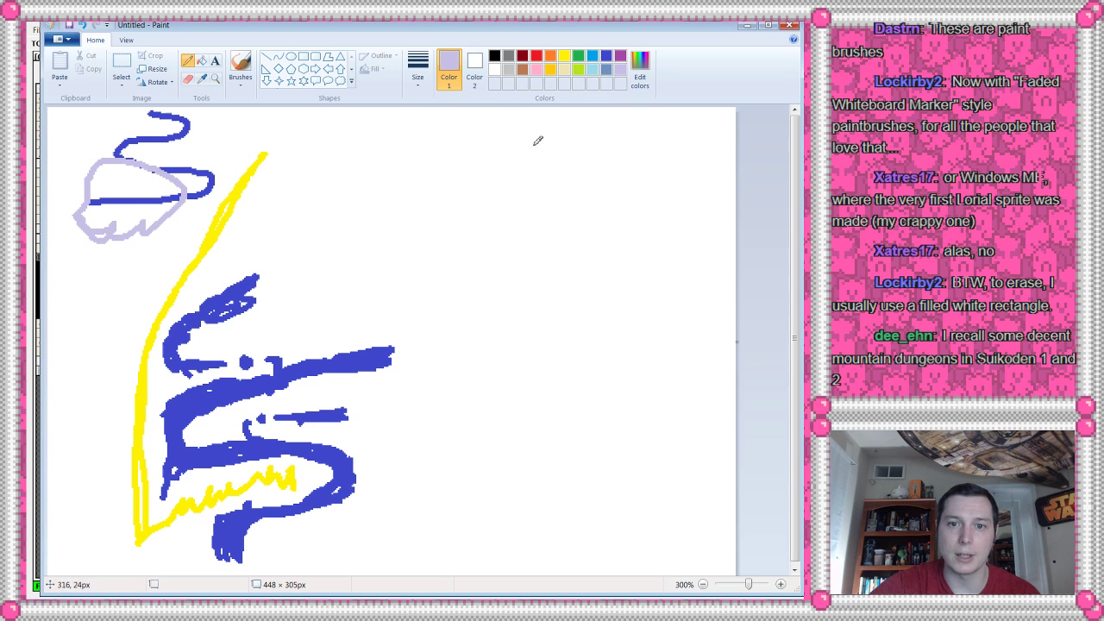
- Extend the yellow line in a zigzag from its upper end to the canvas edge, and square off the indigo upper path's right end
click(564, 57)
mouse_move(264, 156)
mouse_down()
mouse_move(284, 149)
mouse_move(313, 179)
mouse_move(364, 112)
mouse_up()
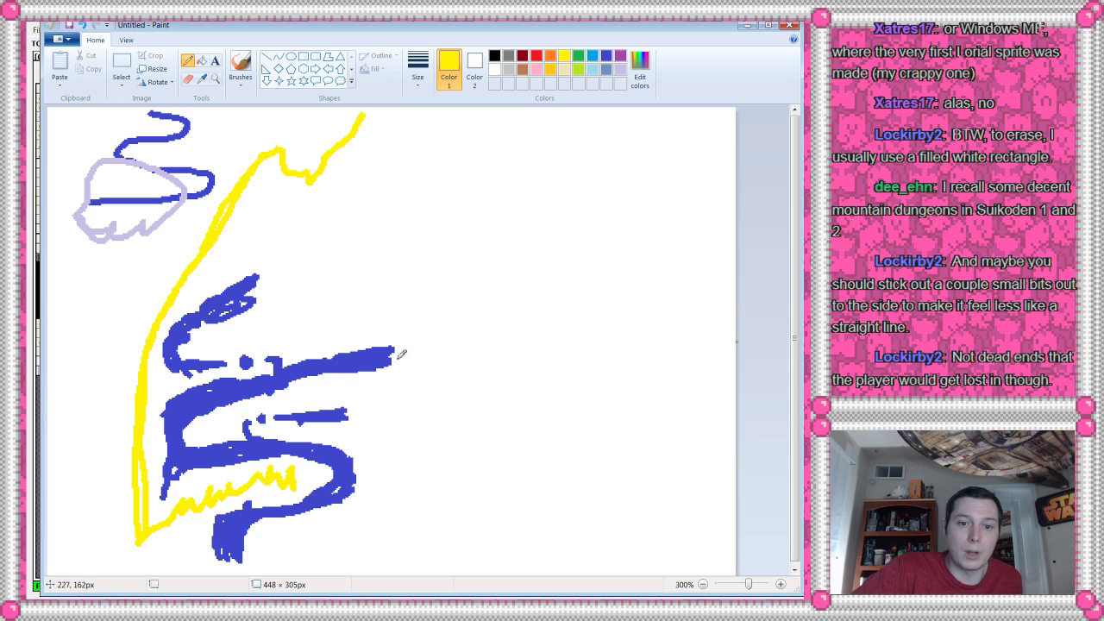
mouse_move(393, 351)
mouse_down()
mouse_move(386, 363)
mouse_move(394, 354)
mouse_up()
click(605, 56)
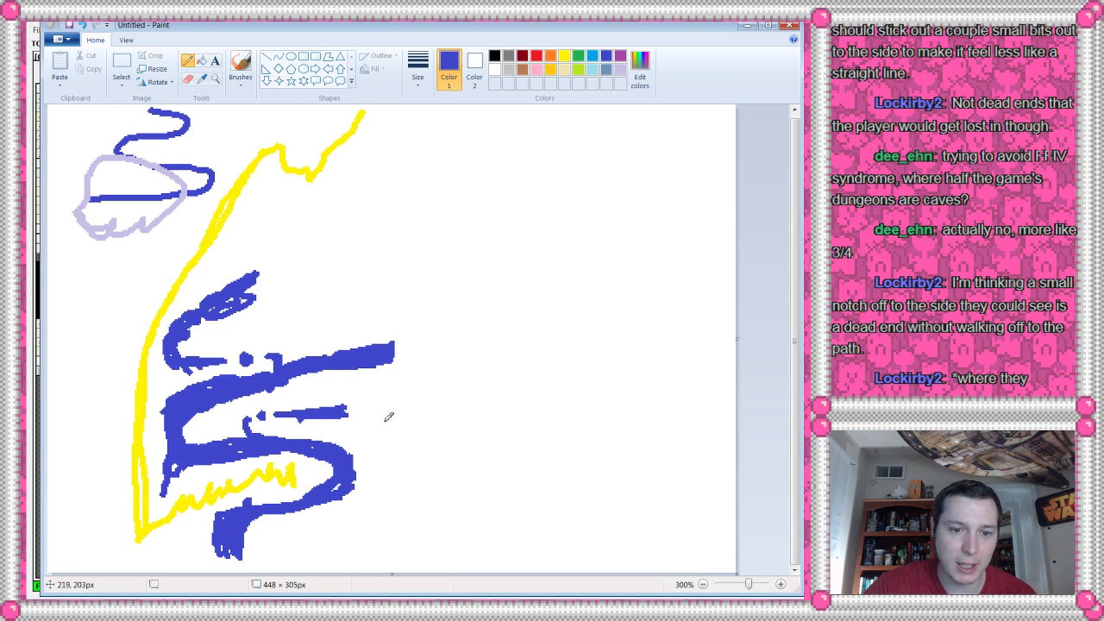
scroll(389, 416, down, 1)
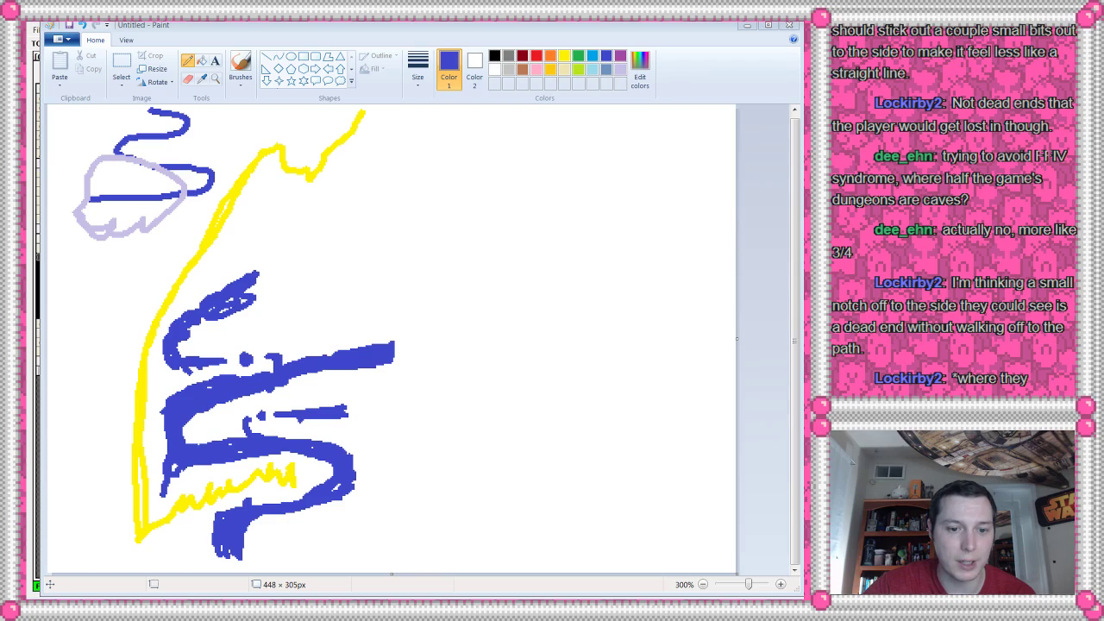
- Switch to the level editor and open the map [047] Cave to South Figaro, Entrance
key(alt+Tab)
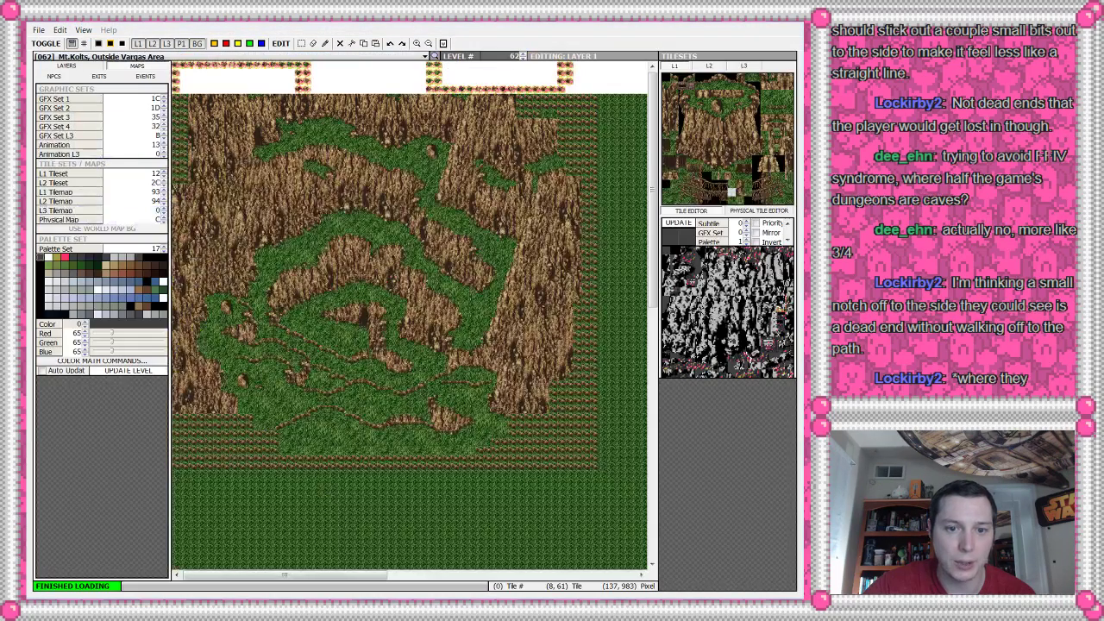
click(197, 57)
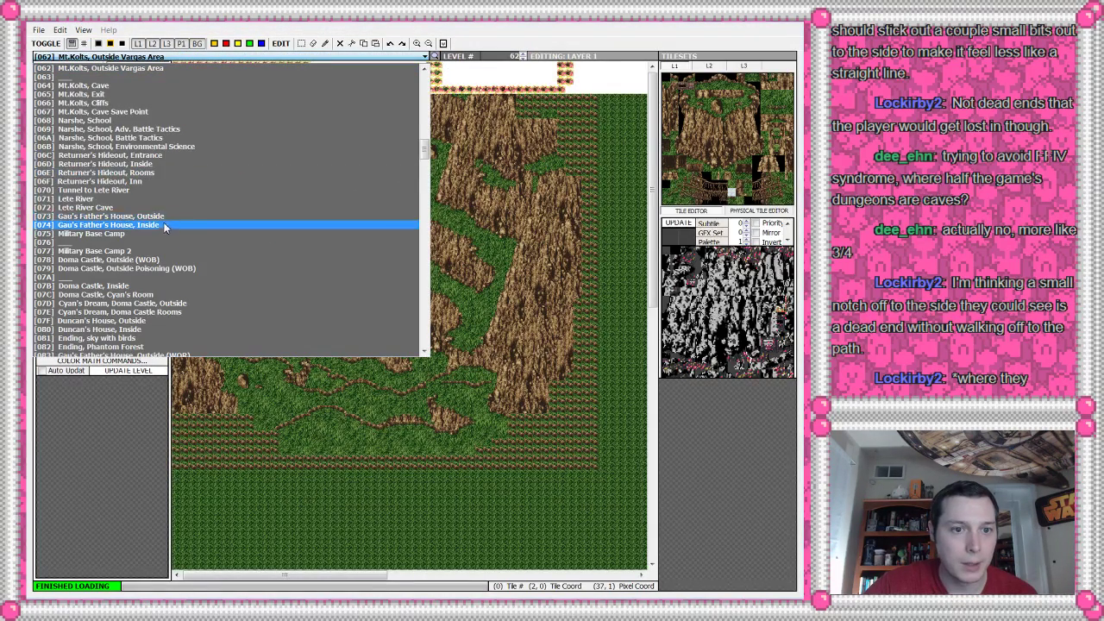
scroll(123, 221, up, 4)
scroll(122, 244, up, 5)
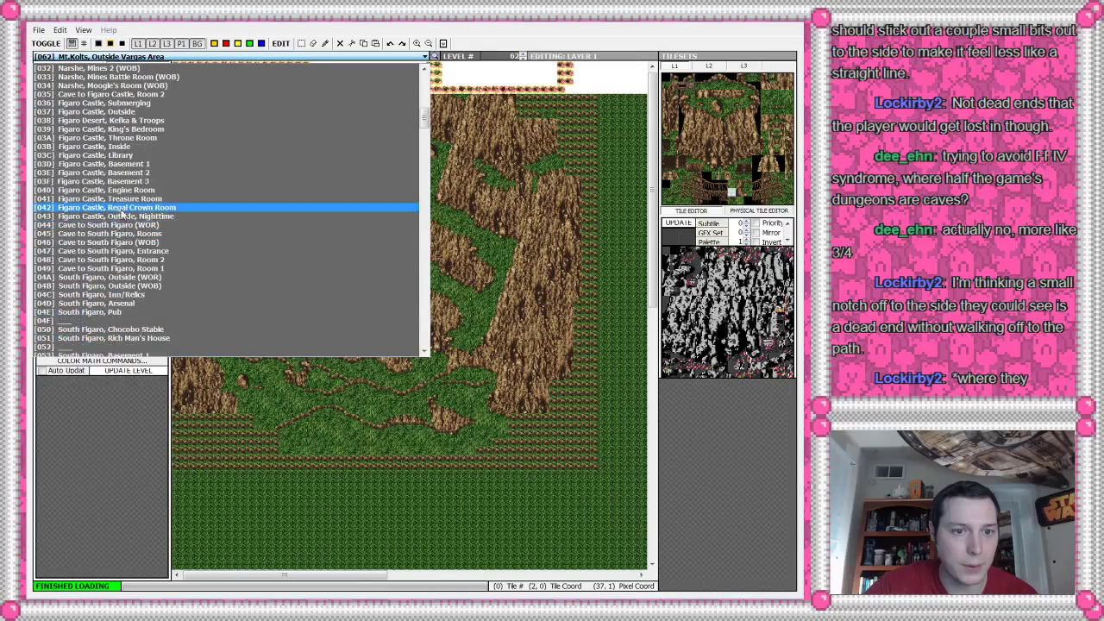
click(126, 259)
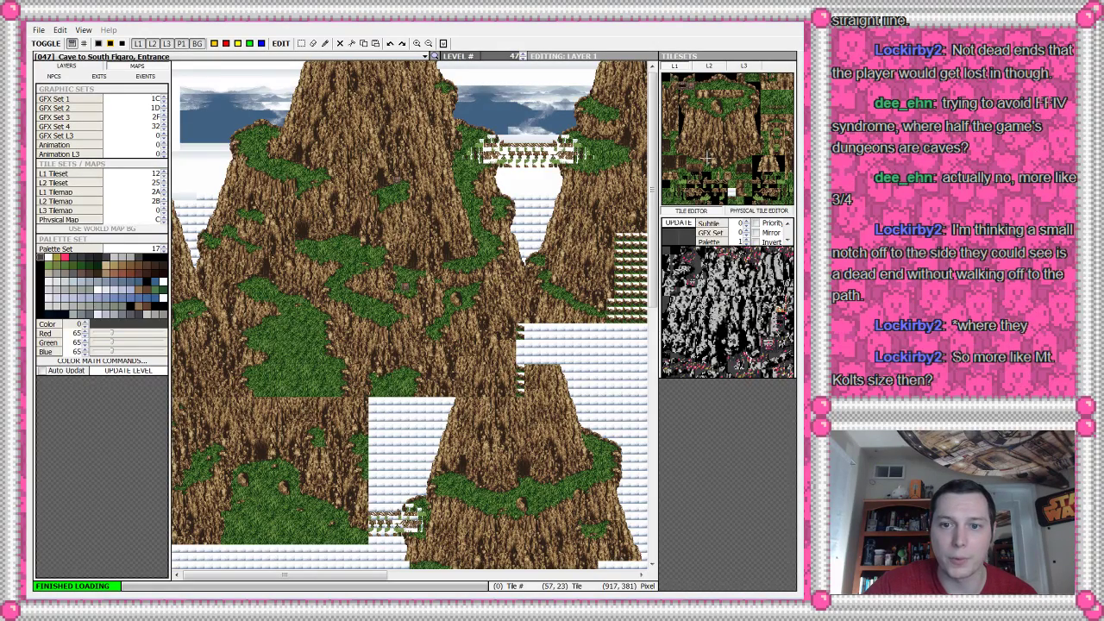
- View the map [048] Cave to South Figaro, Room 2, and open [066] Mt.Kolts, Cliffs for comparison
click(245, 57)
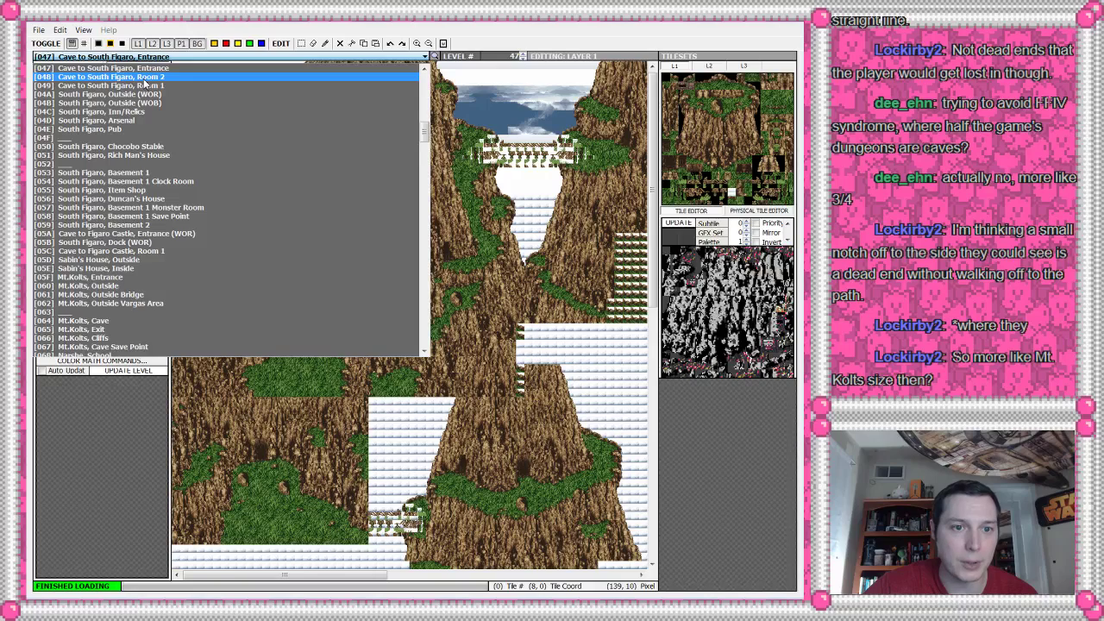
click(145, 78)
click(229, 57)
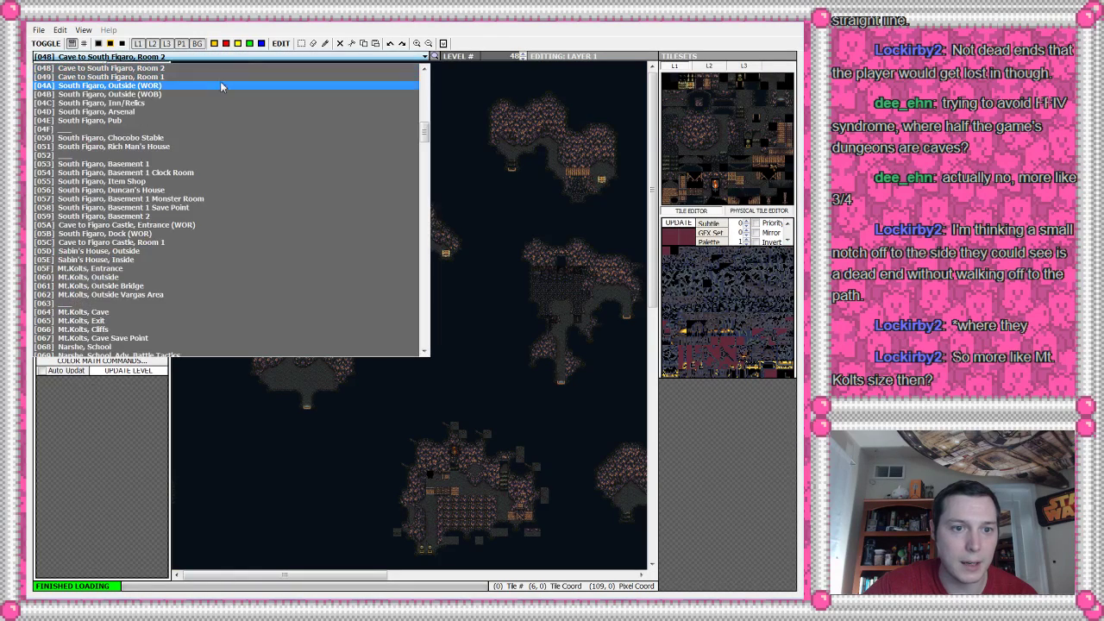
scroll(86, 280, down, 3)
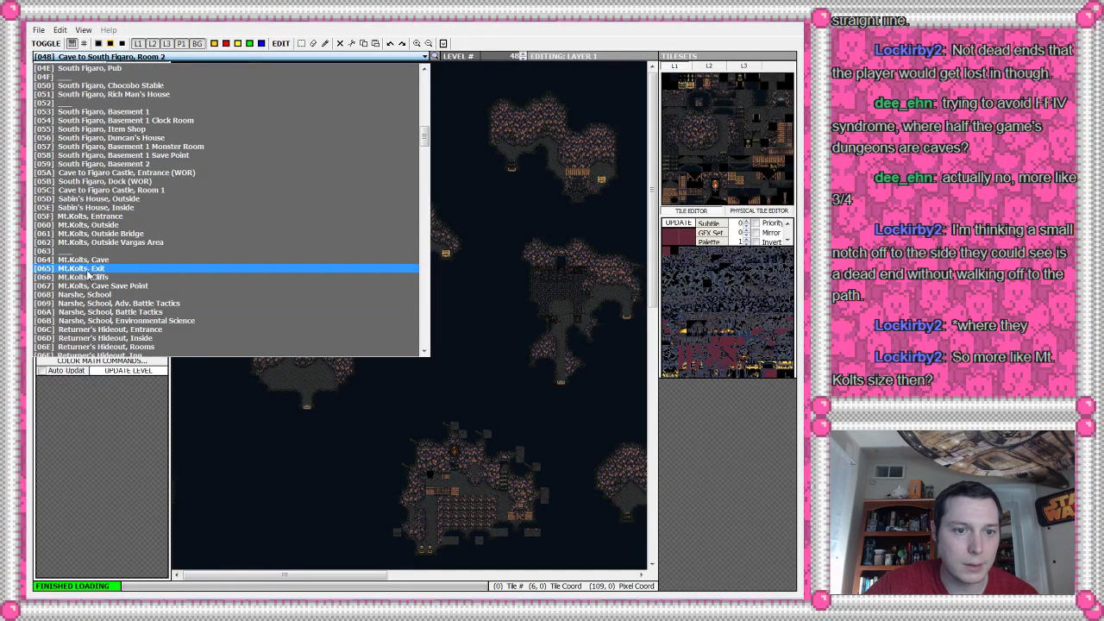
click(83, 277)
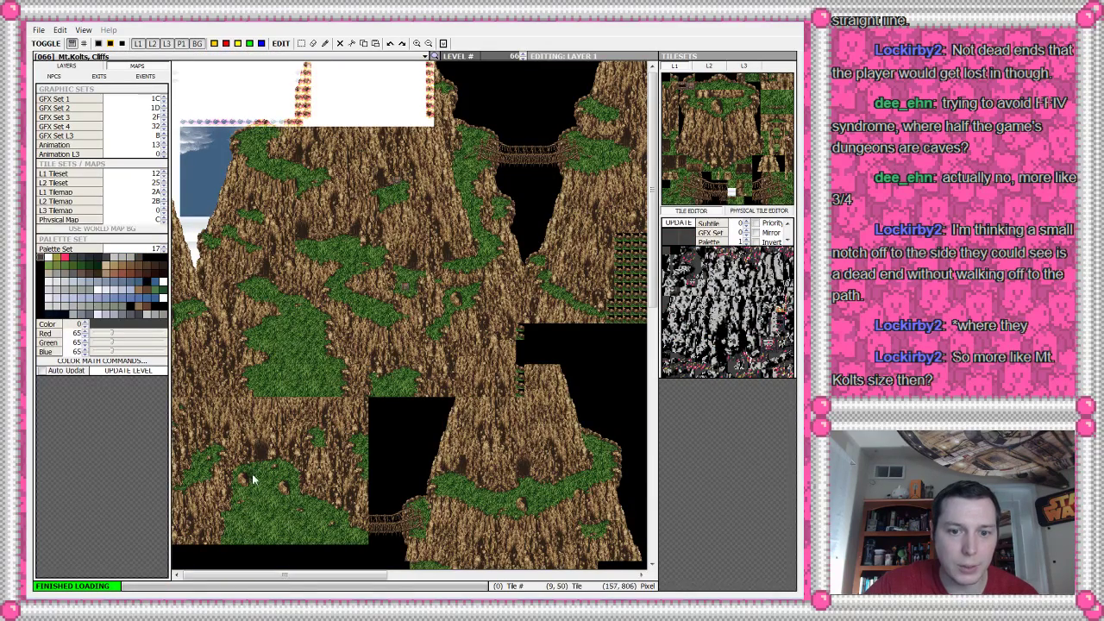
- Examine the L1, L2 and L3 tilesets of the Mt.Kolts, Cliffs map and show its yellow overlay markers
click(708, 67)
click(674, 66)
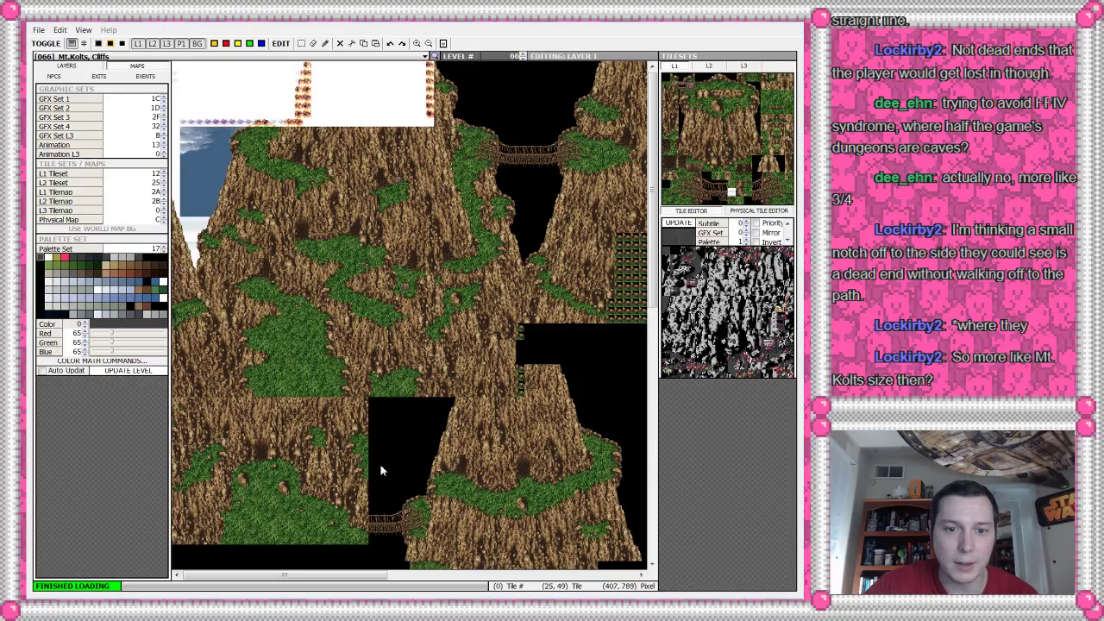
click(743, 67)
click(707, 67)
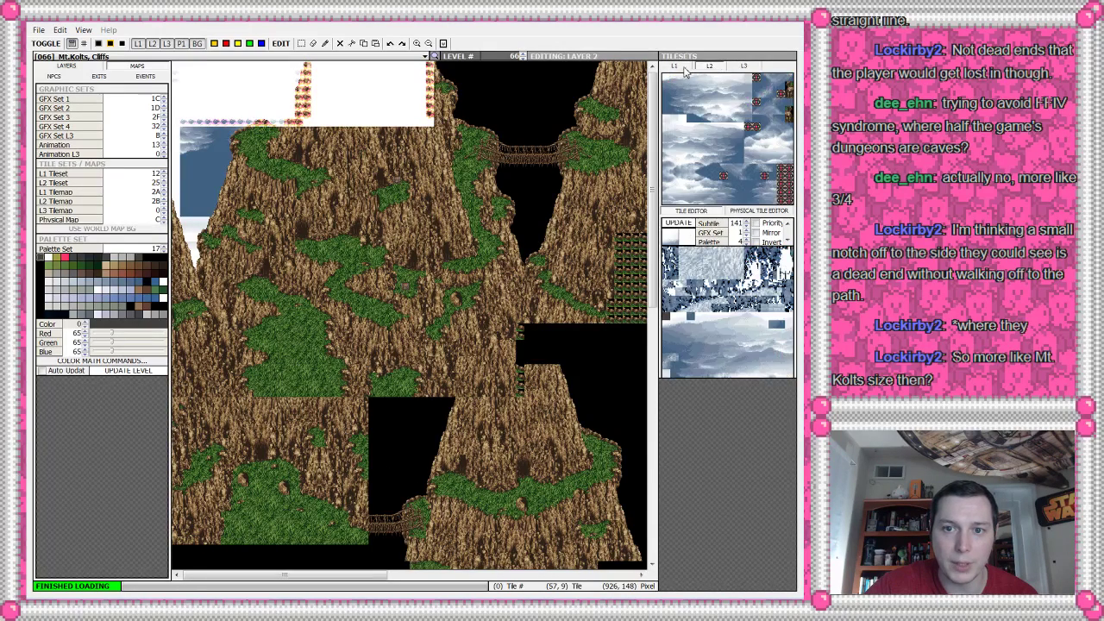
click(674, 66)
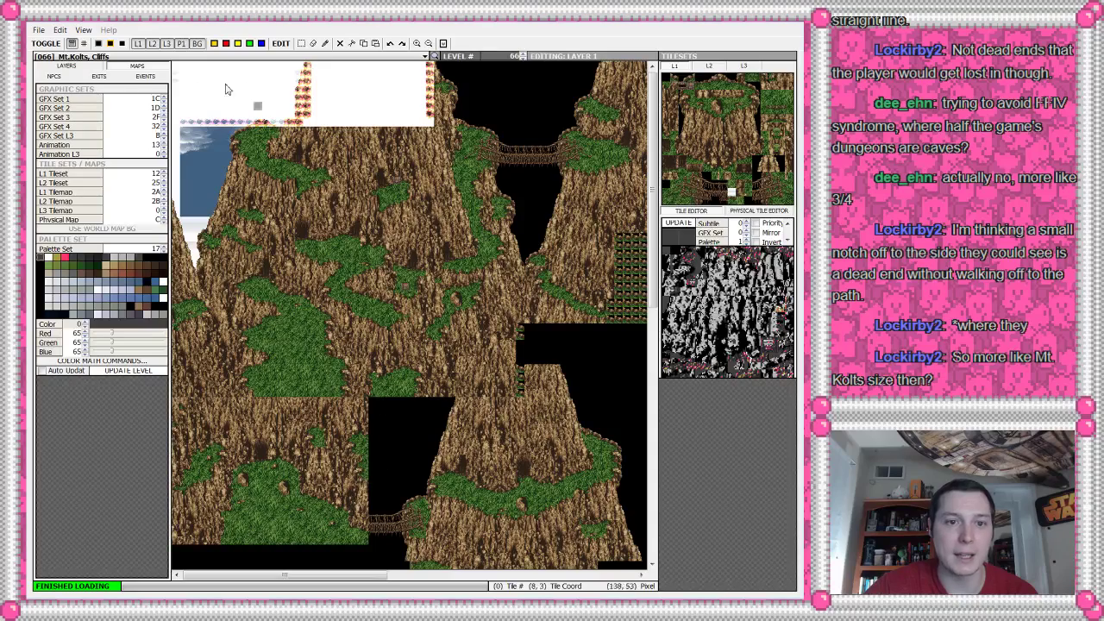
click(237, 43)
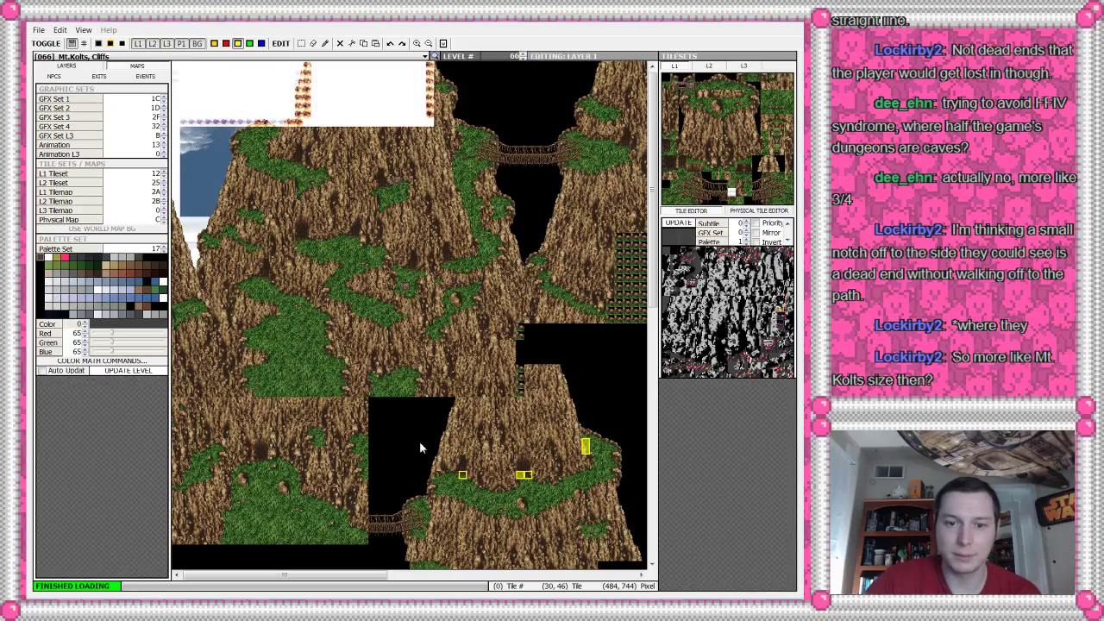
- Reopen the map [047] Cave to South Figaro, Entrance and inspect its background with layer 1 temporarily hidden
click(169, 57)
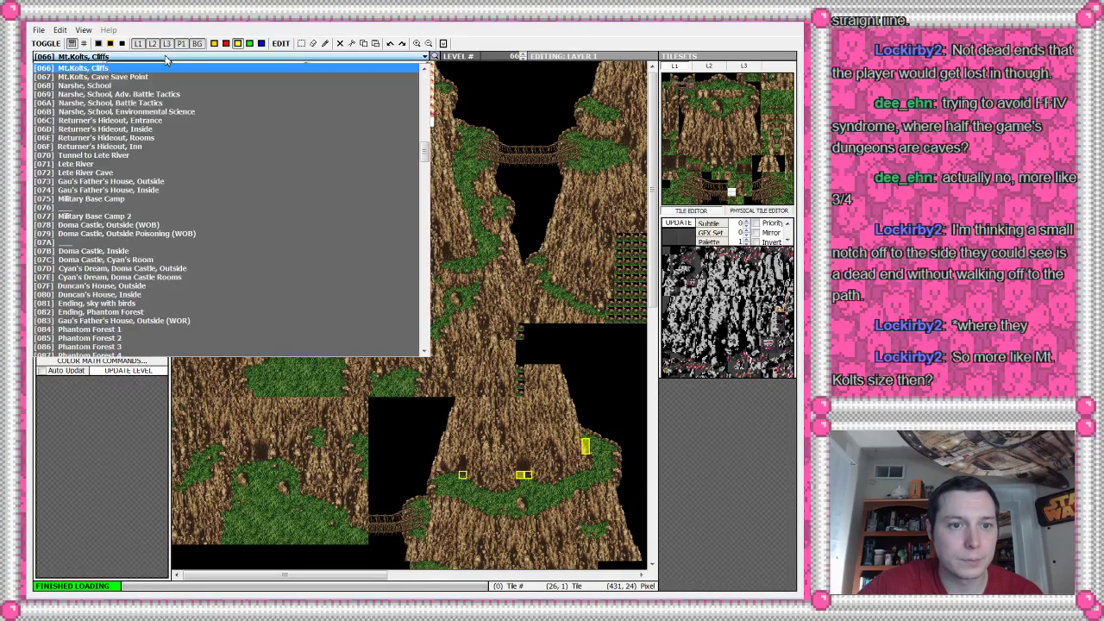
click(172, 68)
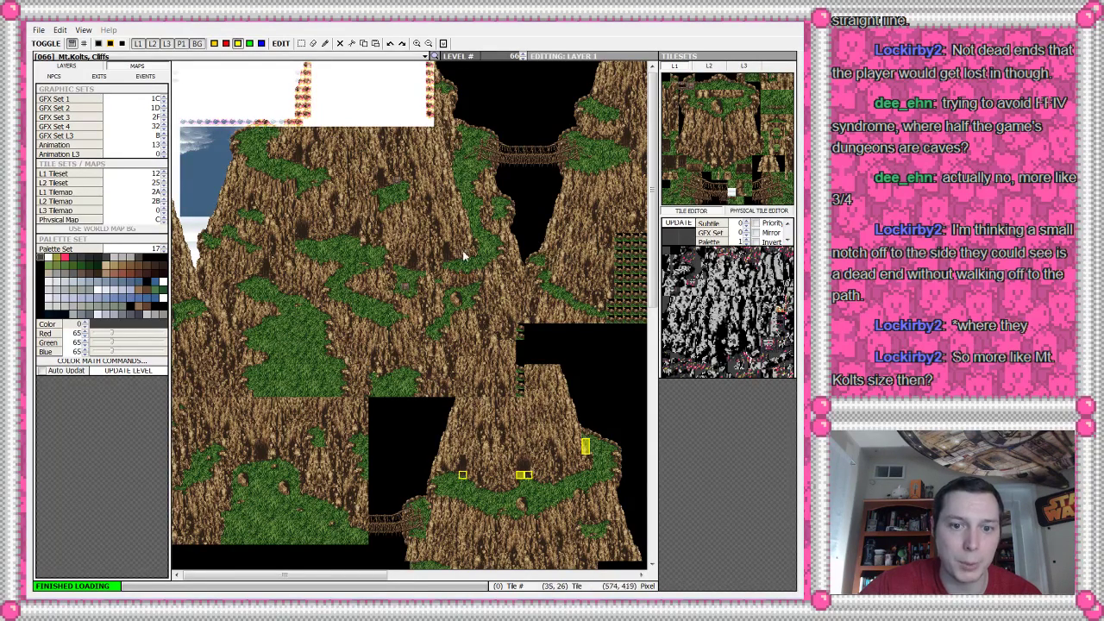
click(326, 57)
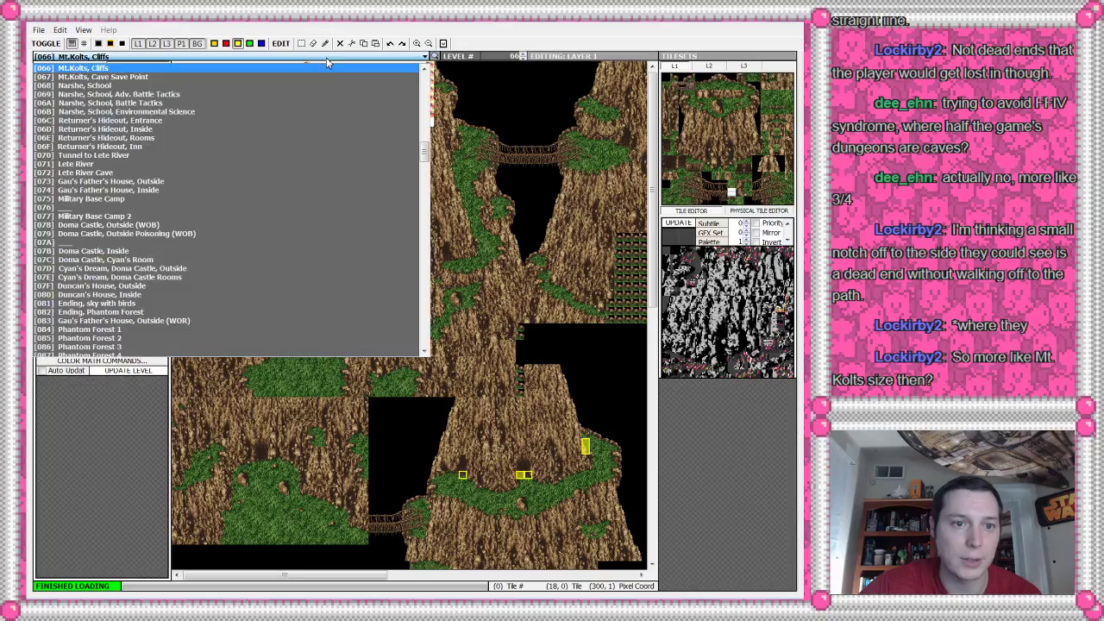
scroll(307, 152, up, 2)
scroll(307, 152, up, 20)
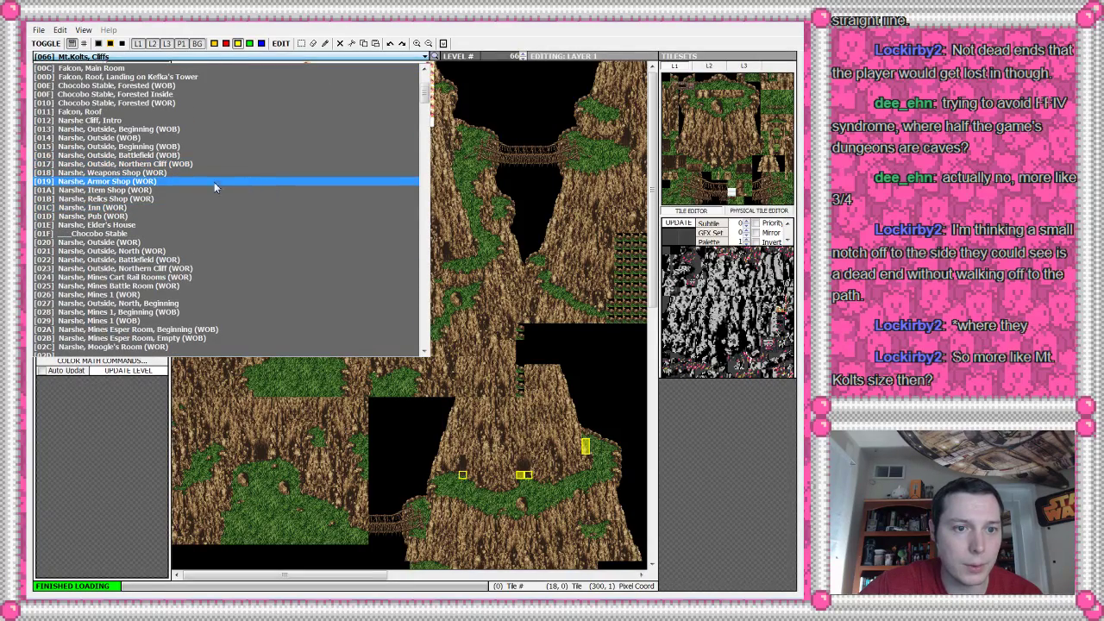
scroll(214, 182, down, 10)
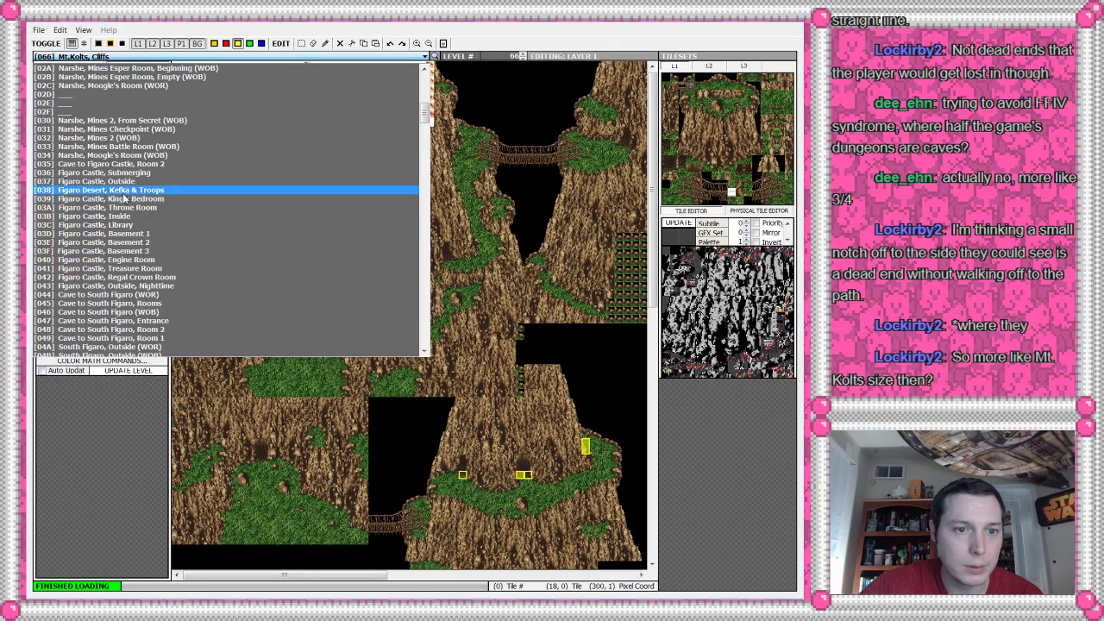
scroll(127, 203, down, 2)
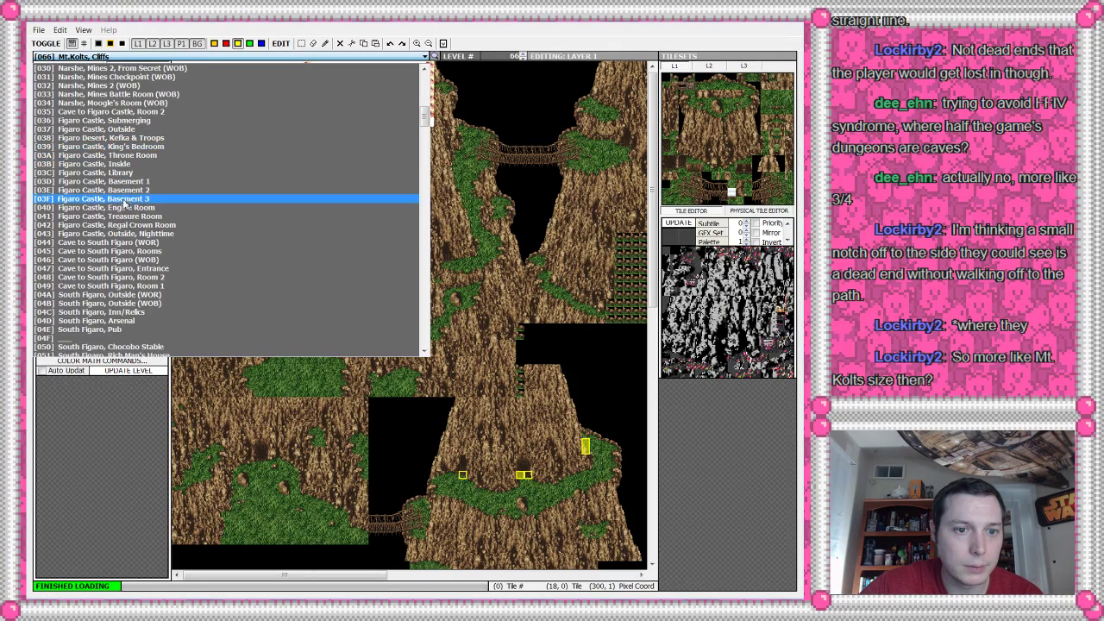
click(127, 268)
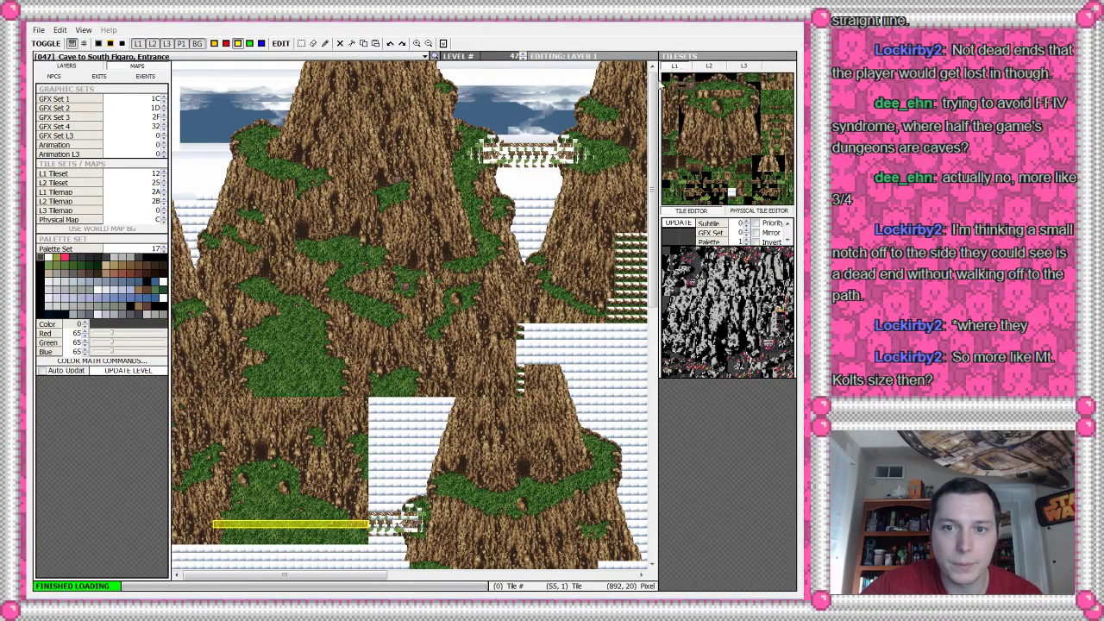
click(138, 43)
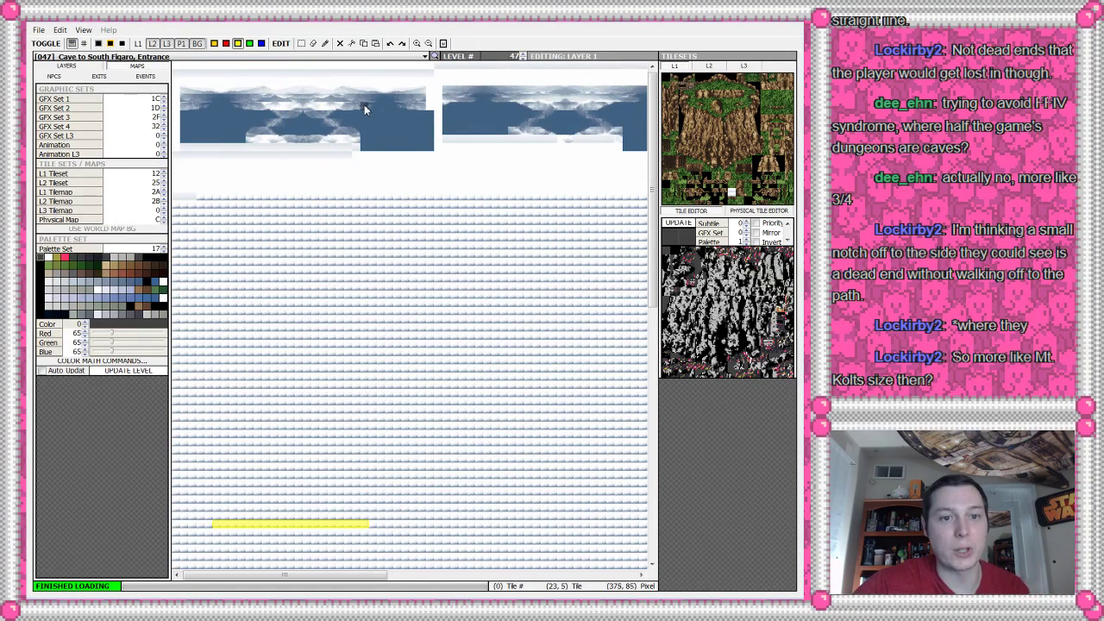
click(138, 43)
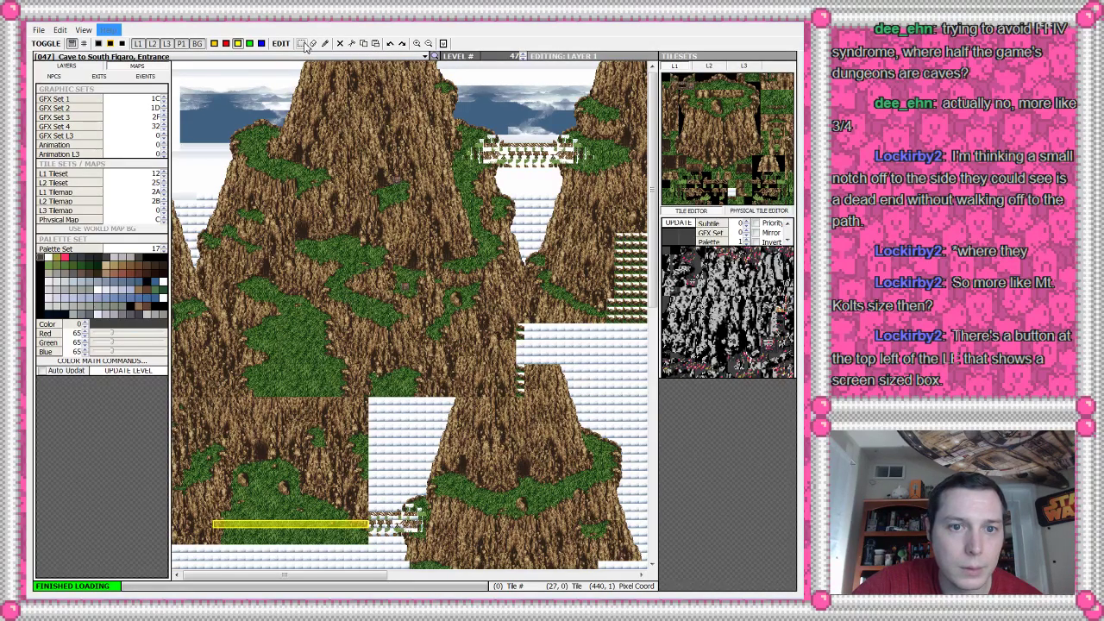
- Overlay the screen-sized box on the map to compare it with the lower grassy ledge, and hide the box again
click(98, 44)
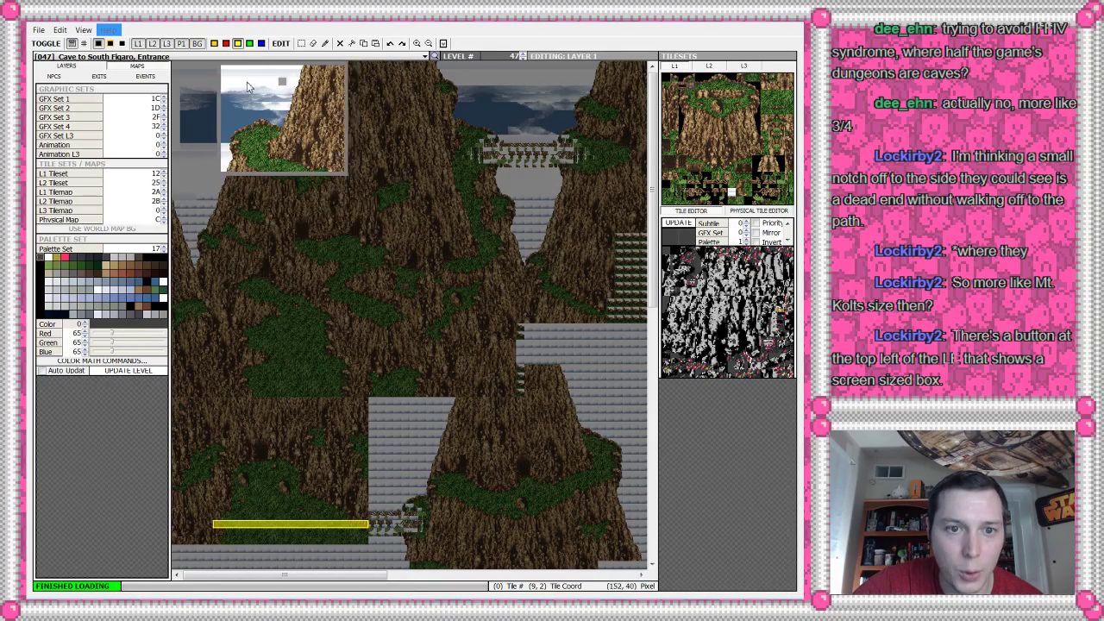
click(269, 506)
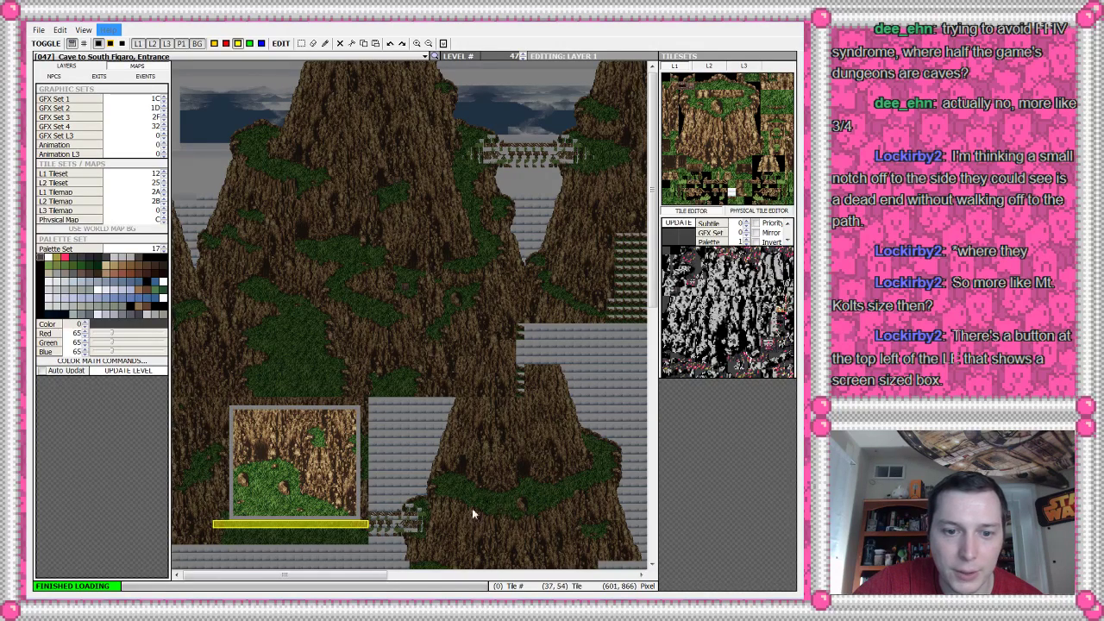
click(349, 507)
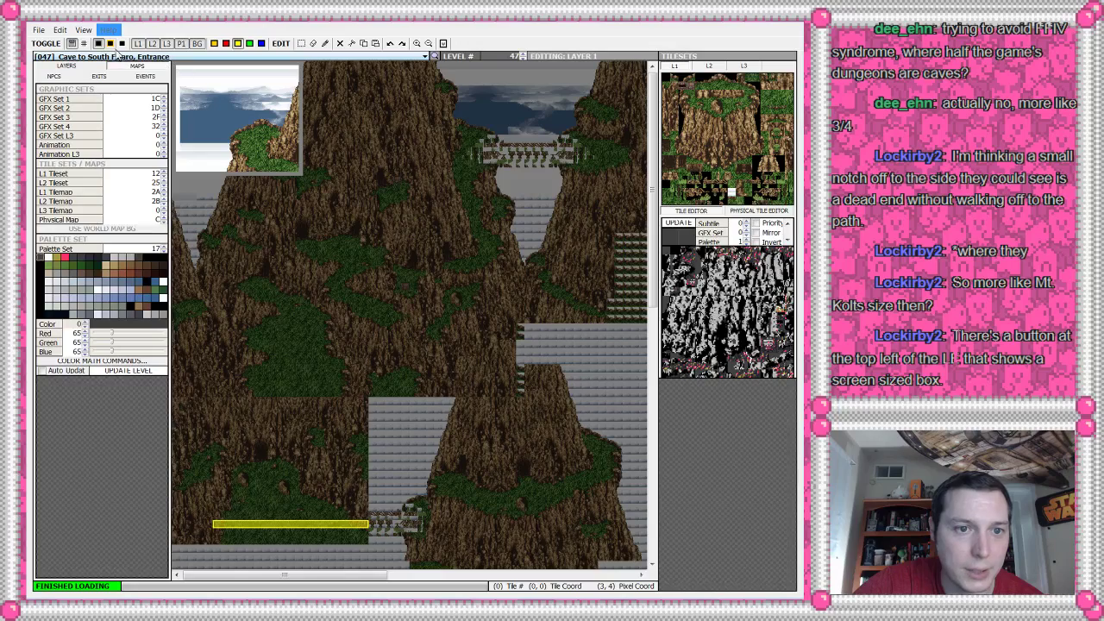
click(110, 44)
click(111, 44)
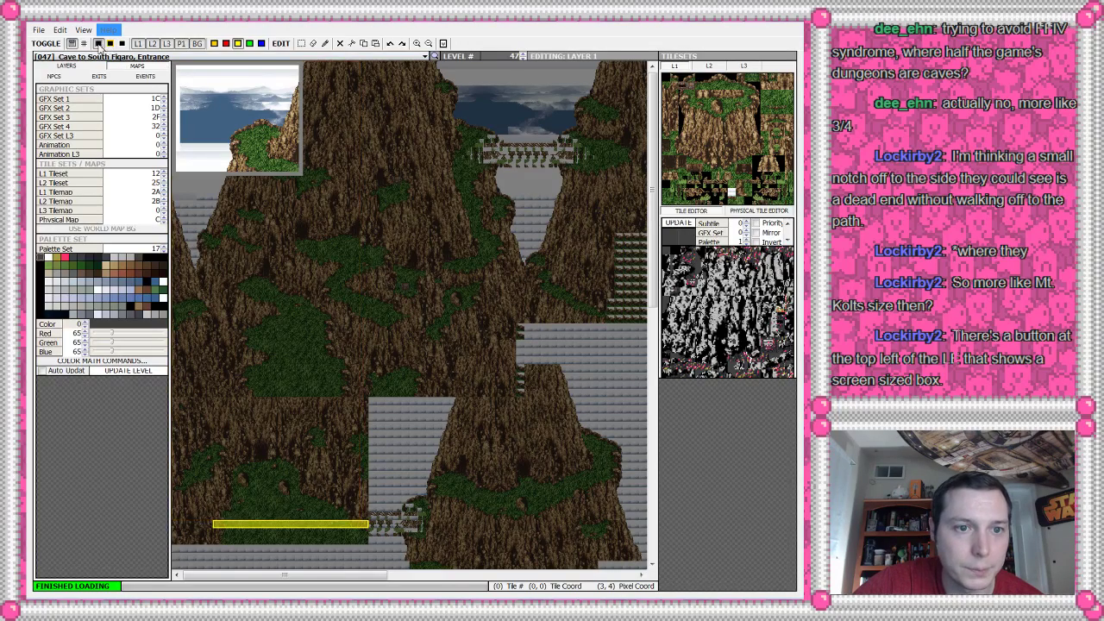
click(121, 44)
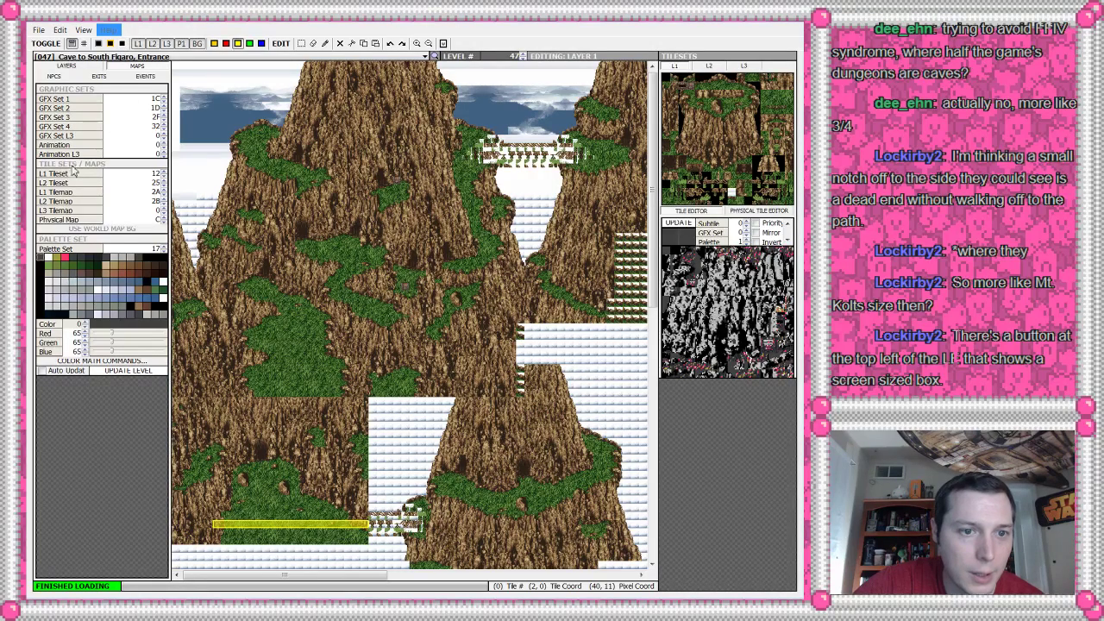
- Set the map's first Mask High layer property to 55 and briefly toggle the screen-sized box
click(66, 65)
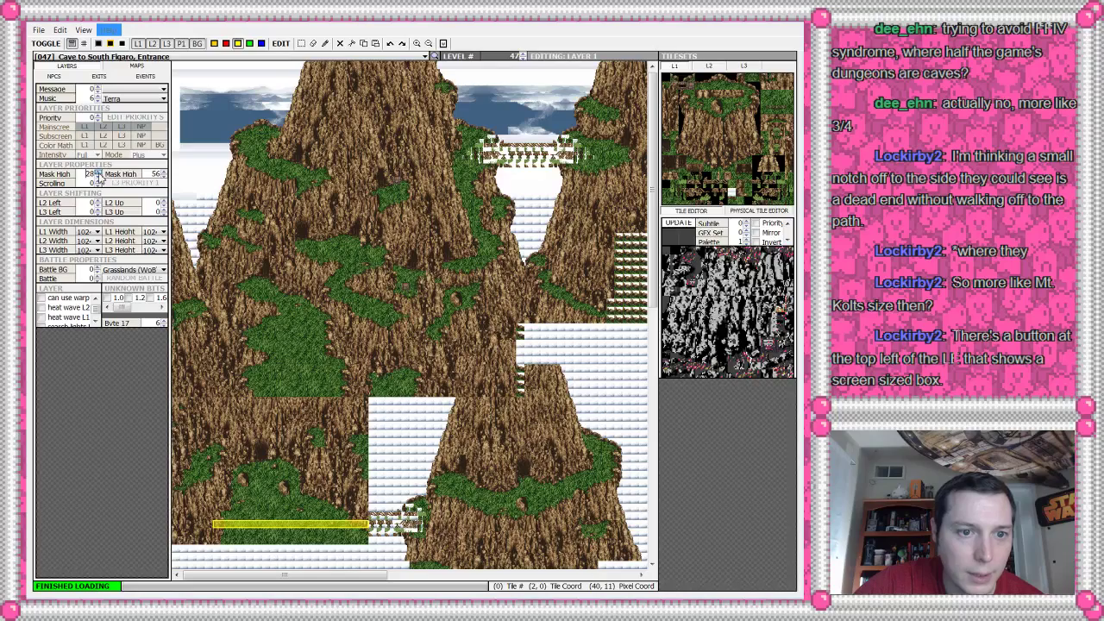
click(99, 174)
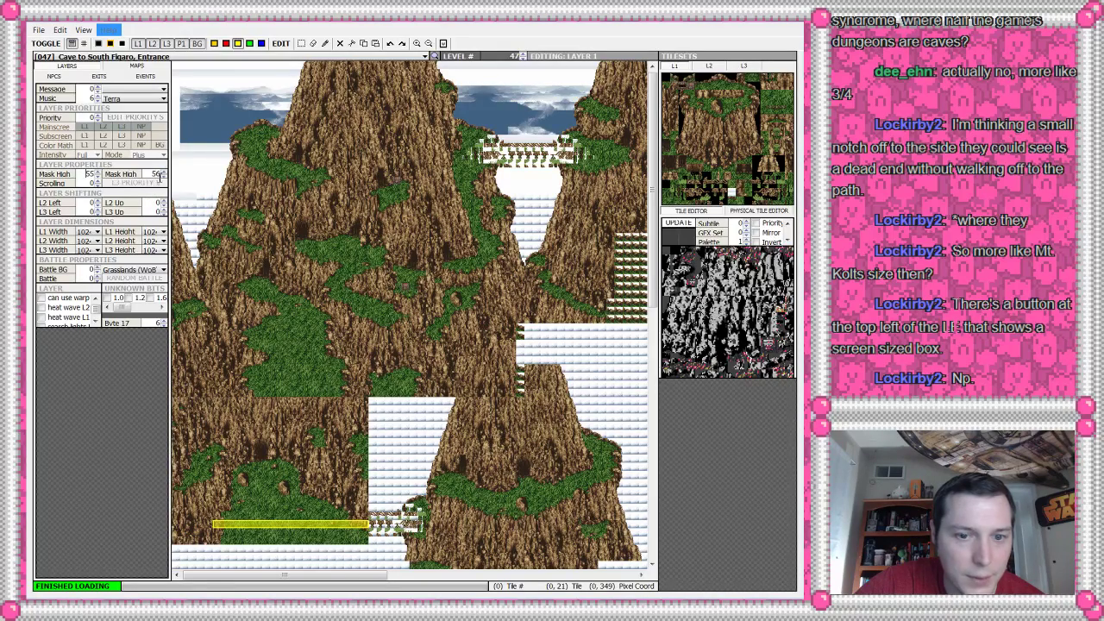
click(97, 43)
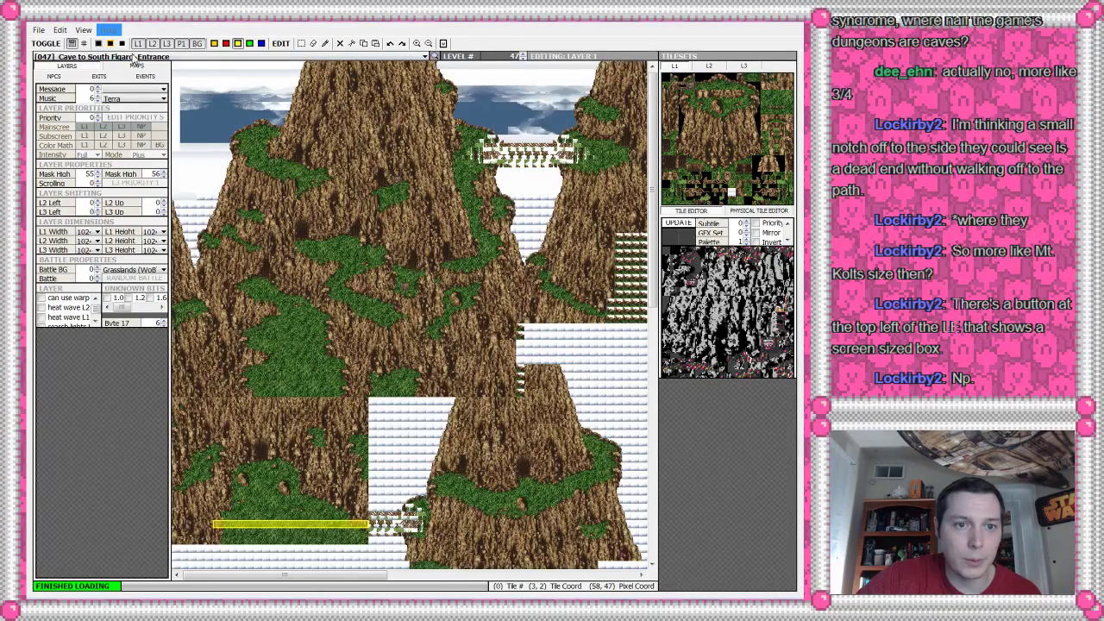
click(98, 44)
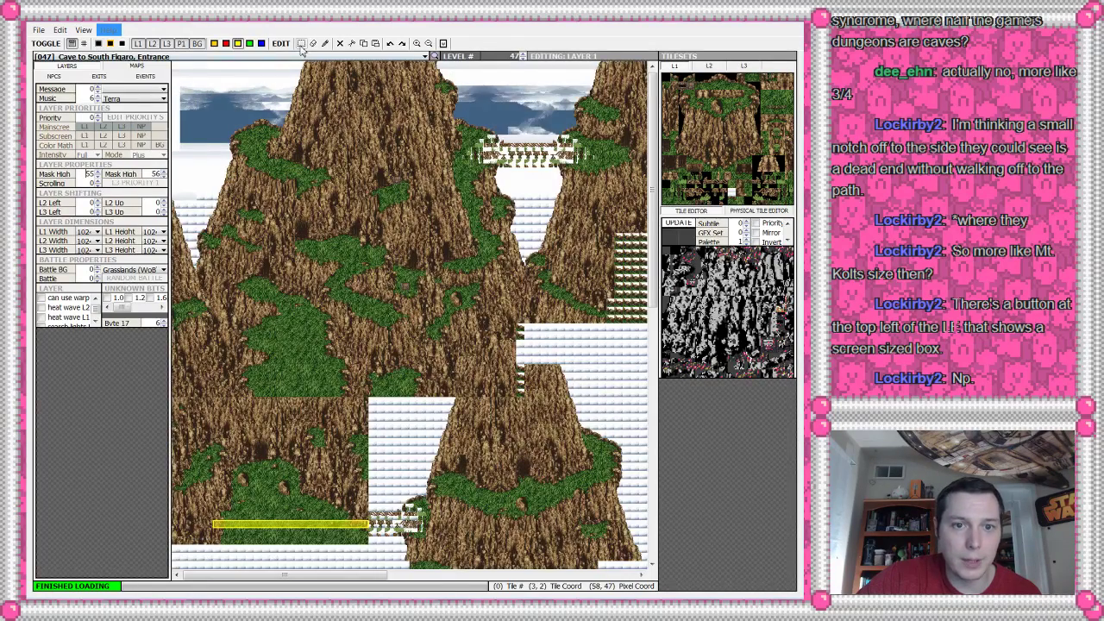
- Erase a patch of layer 1 tiles around the grassy ledge on the lower-right peak
click(313, 43)
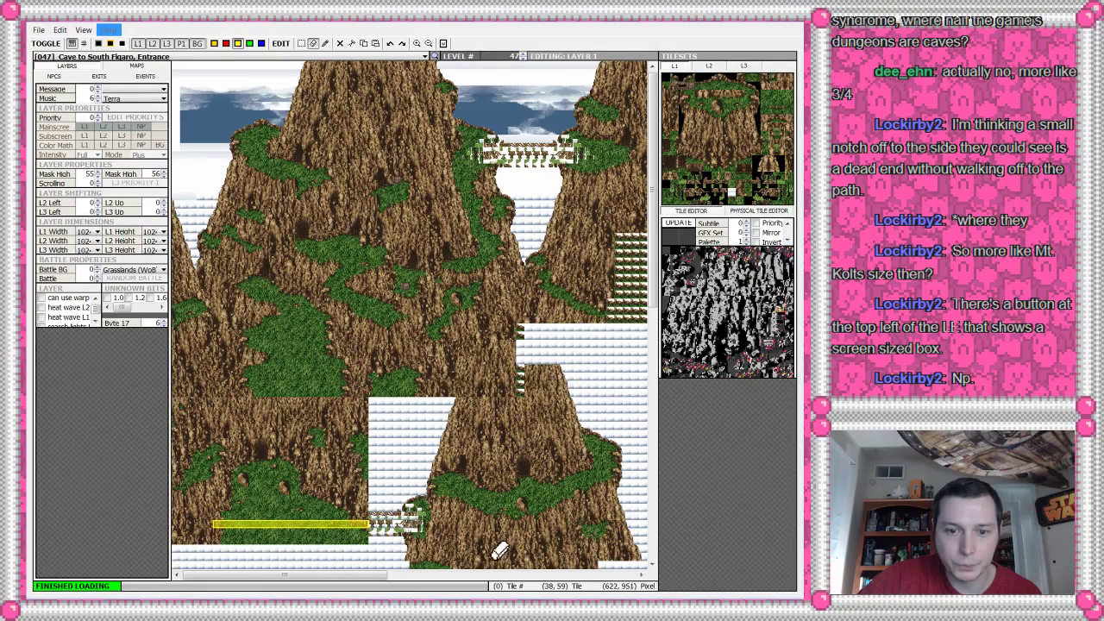
mouse_move(479, 520)
mouse_down()
mouse_move(528, 519)
mouse_move(494, 514)
mouse_move(507, 500)
mouse_move(543, 511)
mouse_move(479, 501)
mouse_move(474, 512)
mouse_move(458, 480)
mouse_up()
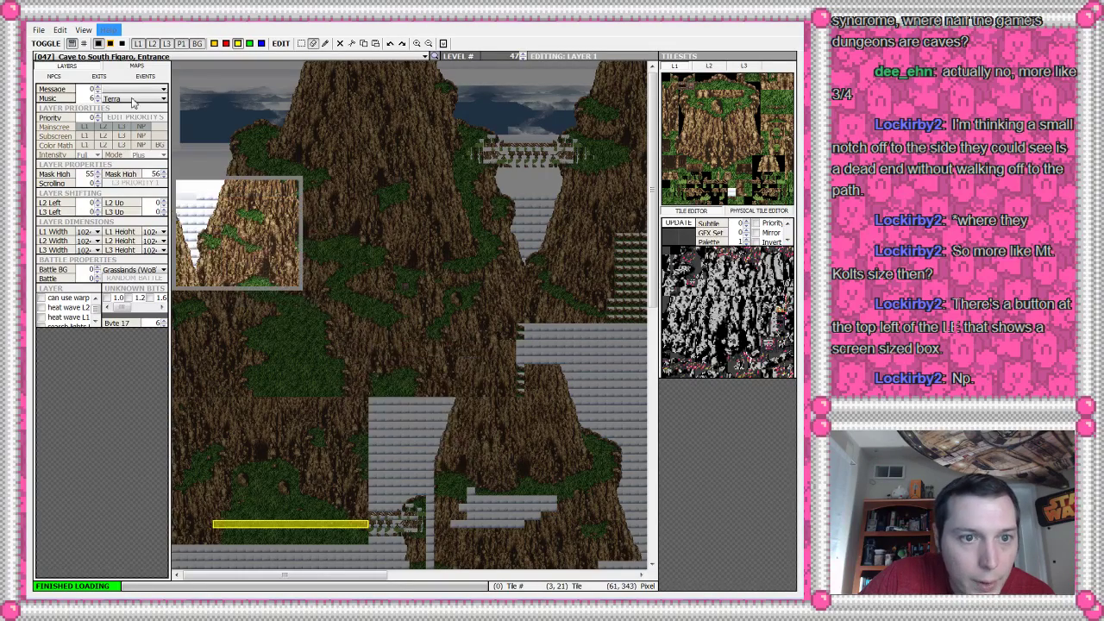
- Hide the screen-sized box and erase a horizontal strip of layer 1 tiles across the lower map plus most of the lower-right peak
click(97, 44)
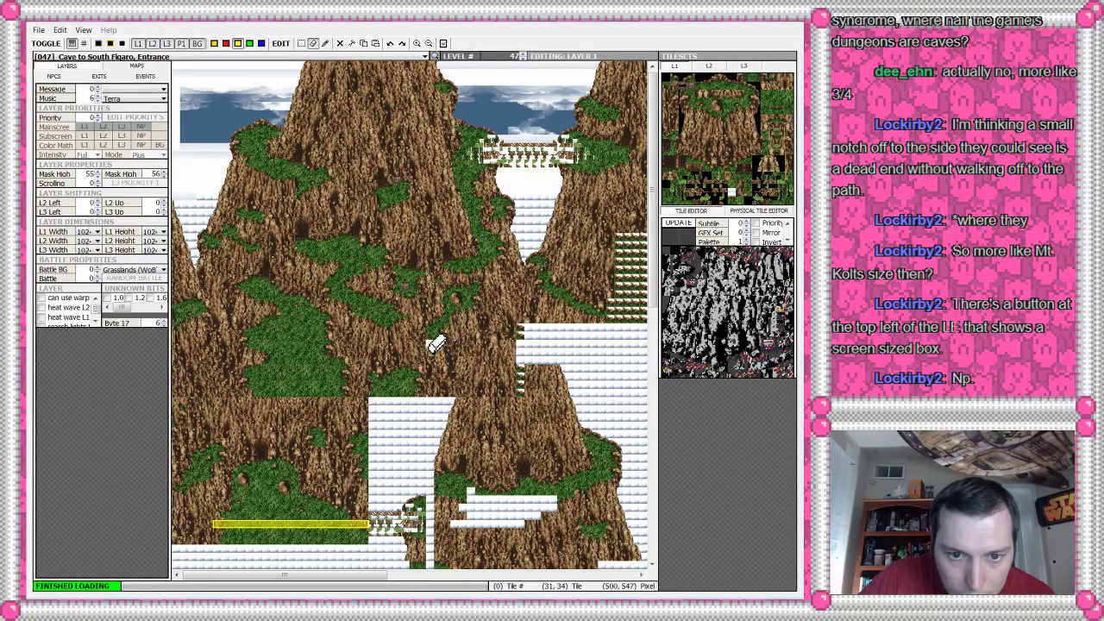
mouse_move(433, 344)
mouse_down()
mouse_move(431, 393)
mouse_move(431, 346)
mouse_move(177, 345)
mouse_up()
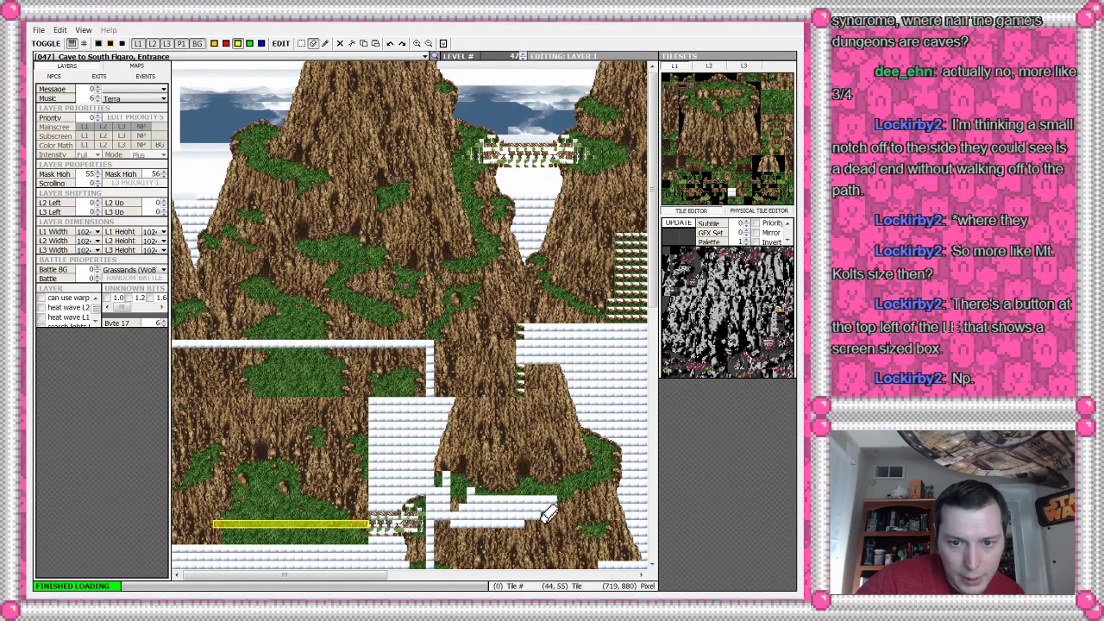
mouse_move(547, 486)
mouse_down()
mouse_move(537, 492)
mouse_move(546, 475)
mouse_move(537, 504)
mouse_move(515, 449)
mouse_up()
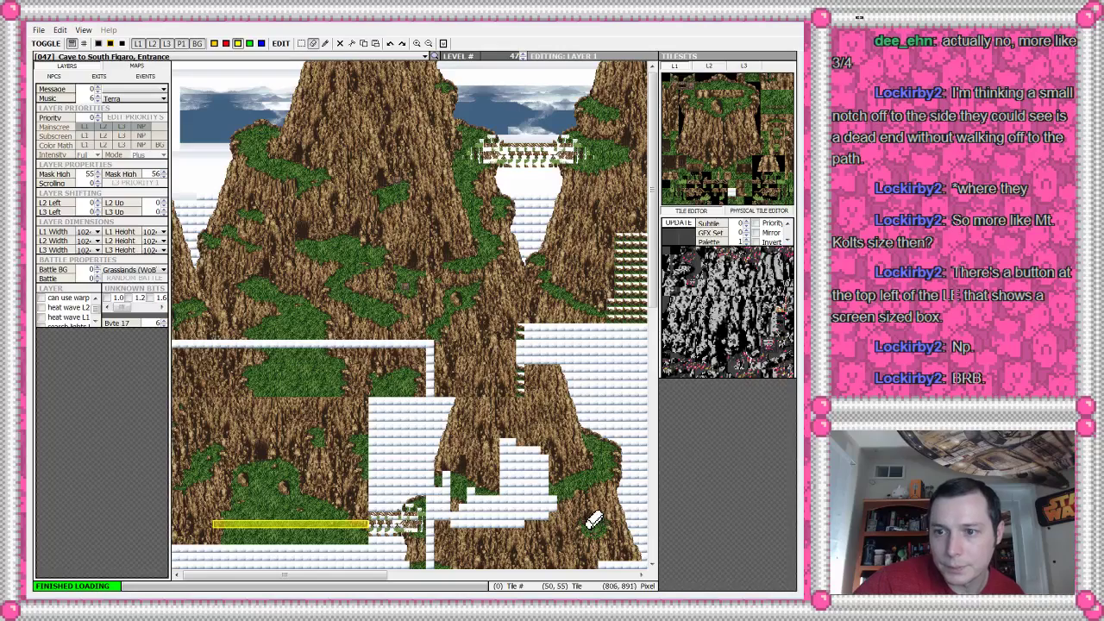
mouse_move(517, 463)
mouse_down()
mouse_move(500, 488)
mouse_move(485, 461)
mouse_move(500, 508)
mouse_move(497, 439)
mouse_move(481, 488)
mouse_move(513, 450)
mouse_move(470, 472)
mouse_move(465, 491)
mouse_move(444, 476)
mouse_move(448, 444)
mouse_move(456, 468)
mouse_move(466, 463)
mouse_move(454, 444)
mouse_move(467, 424)
mouse_move(447, 430)
mouse_move(469, 400)
mouse_move(511, 485)
mouse_up()
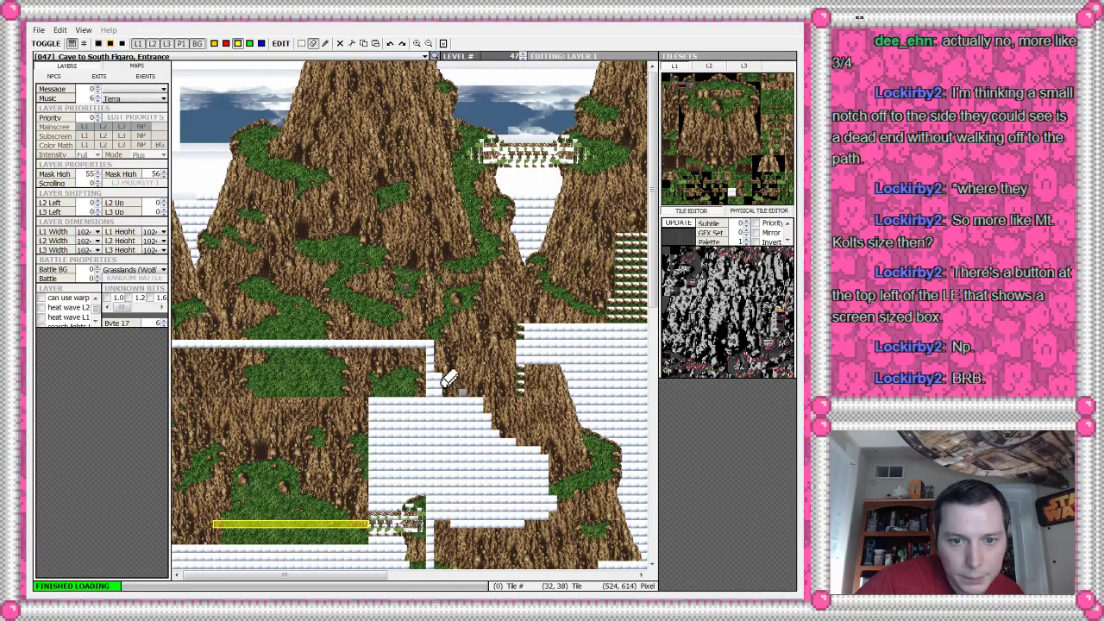
mouse_move(449, 355)
mouse_down()
mouse_move(463, 401)
mouse_move(481, 389)
mouse_move(549, 399)
mouse_move(463, 412)
mouse_move(522, 414)
mouse_move(534, 435)
mouse_move(550, 417)
mouse_move(555, 511)
mouse_move(559, 395)
mouse_move(565, 518)
mouse_move(565, 397)
mouse_move(569, 543)
mouse_move(574, 417)
mouse_move(584, 513)
mouse_move(589, 442)
mouse_move(593, 473)
mouse_move(602, 466)
mouse_move(586, 429)
mouse_move(630, 438)
mouse_move(604, 456)
mouse_move(612, 483)
mouse_move(615, 468)
mouse_move(604, 496)
mouse_move(622, 488)
mouse_move(606, 522)
mouse_up()
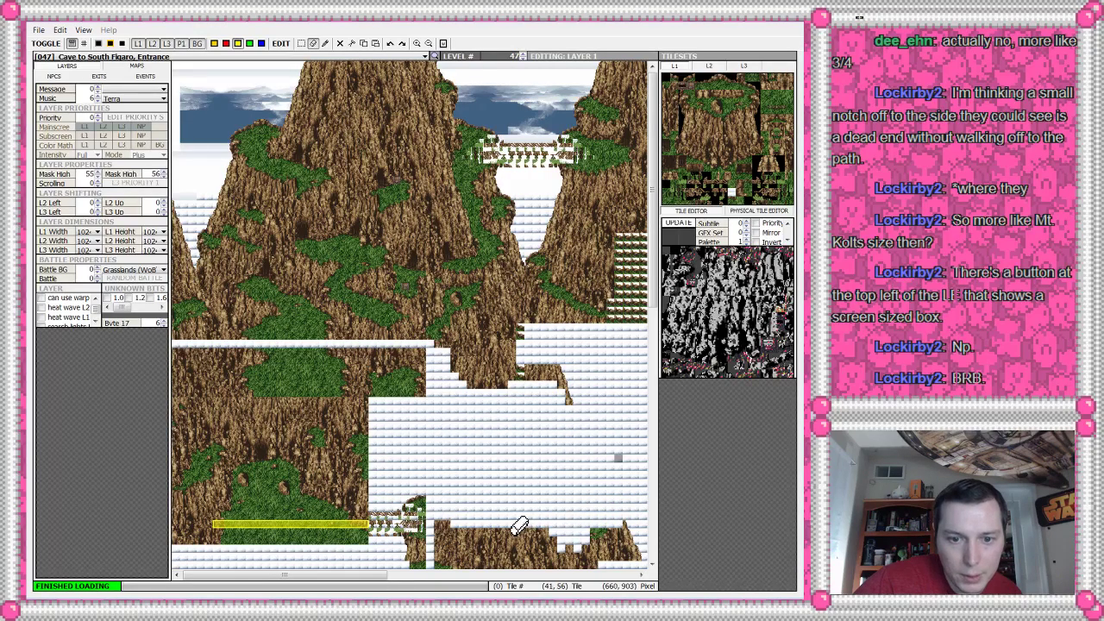
drag(466, 523, 436, 524)
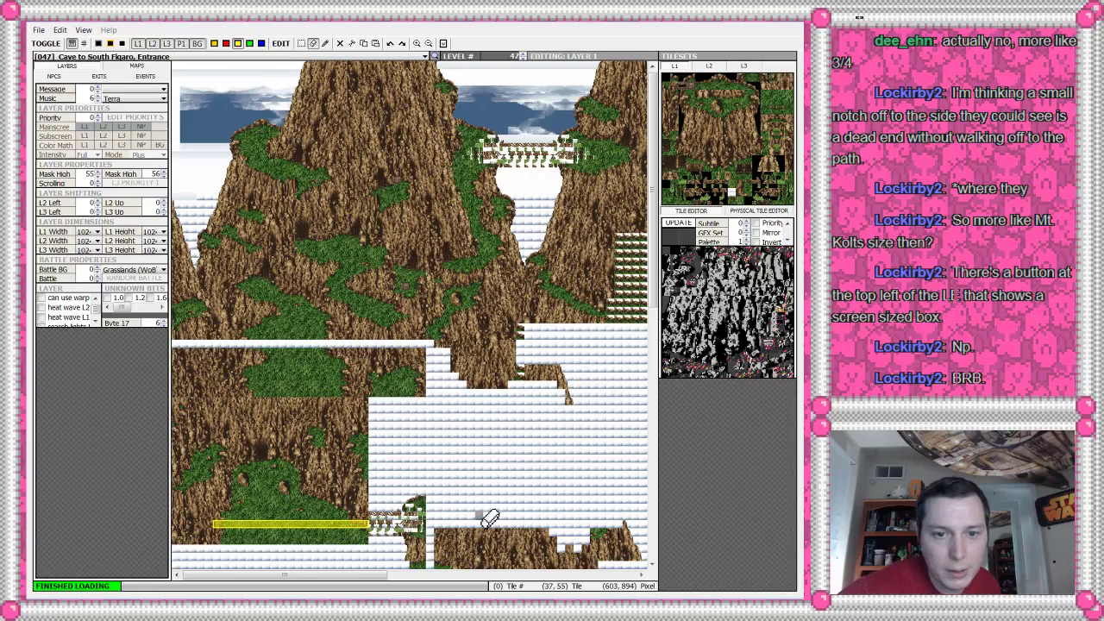
mouse_move(483, 392)
mouse_down()
mouse_move(532, 381)
mouse_move(582, 401)
mouse_move(561, 377)
mouse_move(534, 372)
mouse_move(564, 370)
mouse_move(489, 398)
mouse_move(509, 369)
mouse_move(500, 349)
mouse_move(453, 347)
mouse_move(463, 369)
mouse_move(468, 357)
mouse_move(513, 360)
mouse_move(506, 345)
mouse_up()
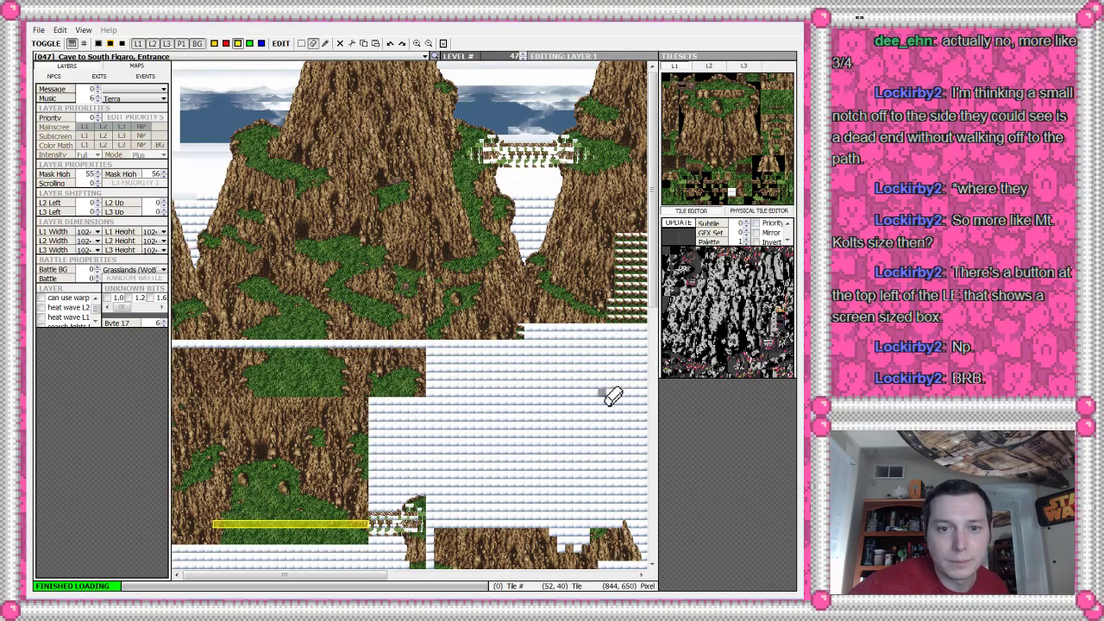
- Show the coloured tile-property overlay and compare the plain grass tiles 45 to 47, 61 and 62 in the layer 1 tileset
click(214, 44)
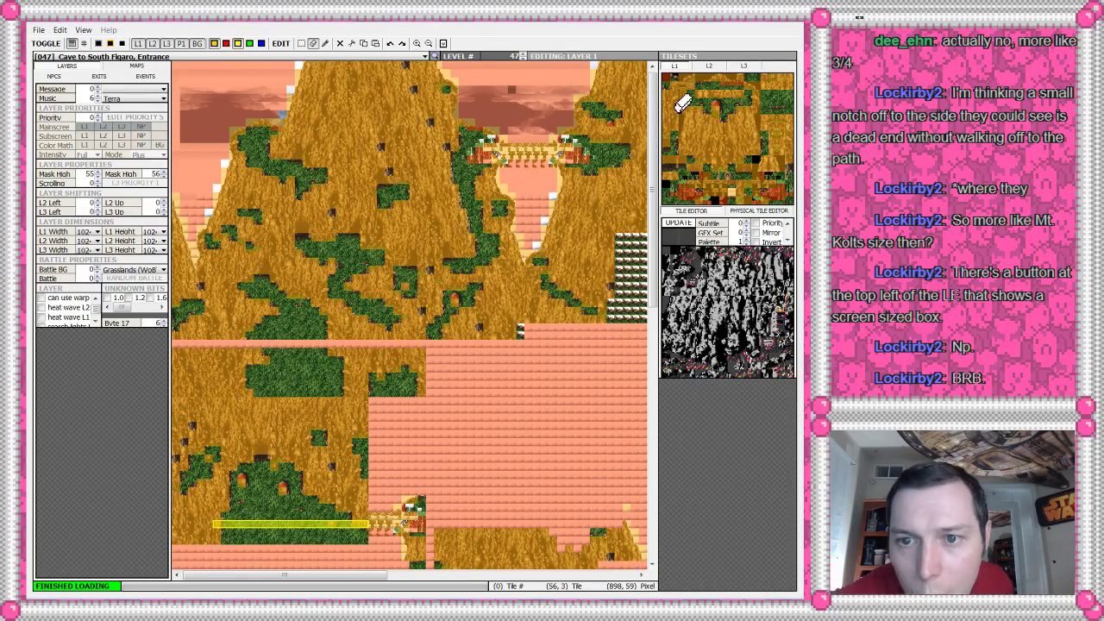
click(779, 102)
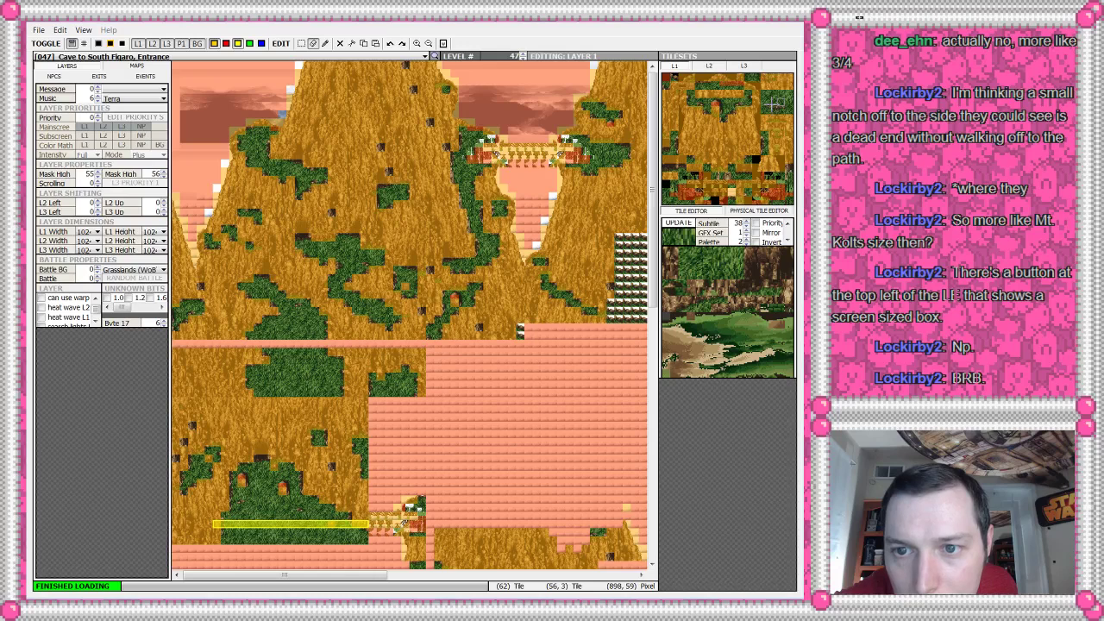
click(772, 105)
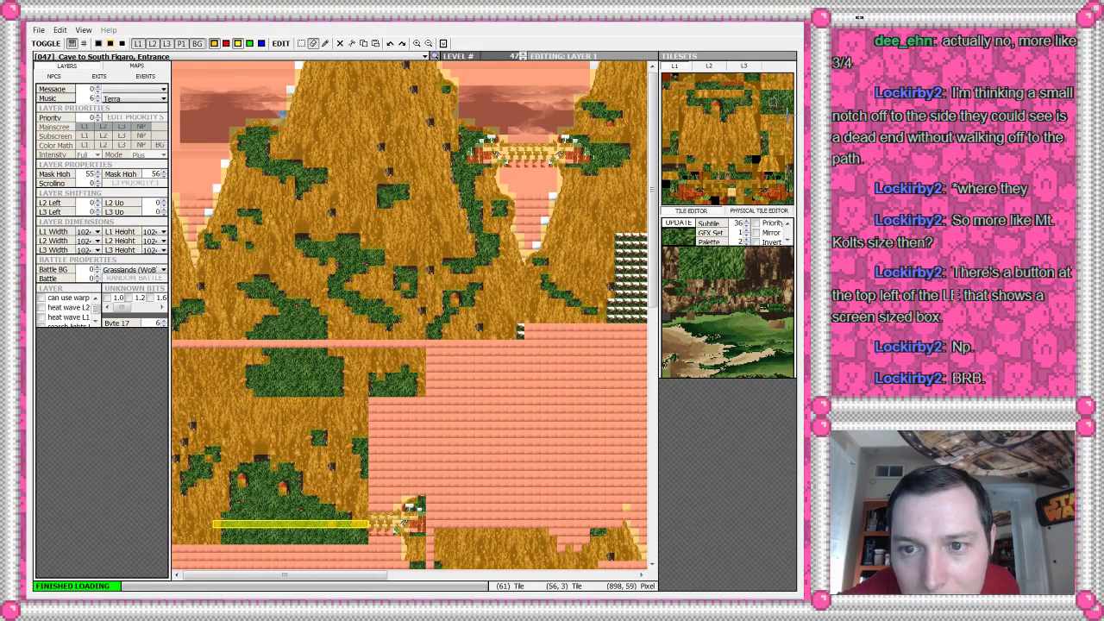
click(781, 103)
click(789, 95)
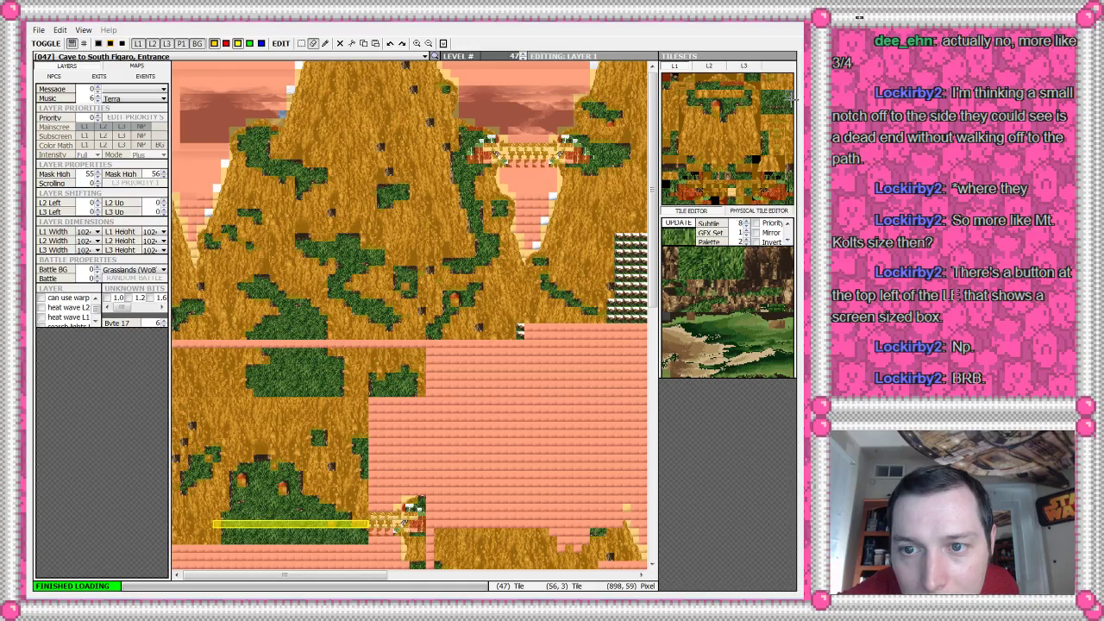
click(783, 97)
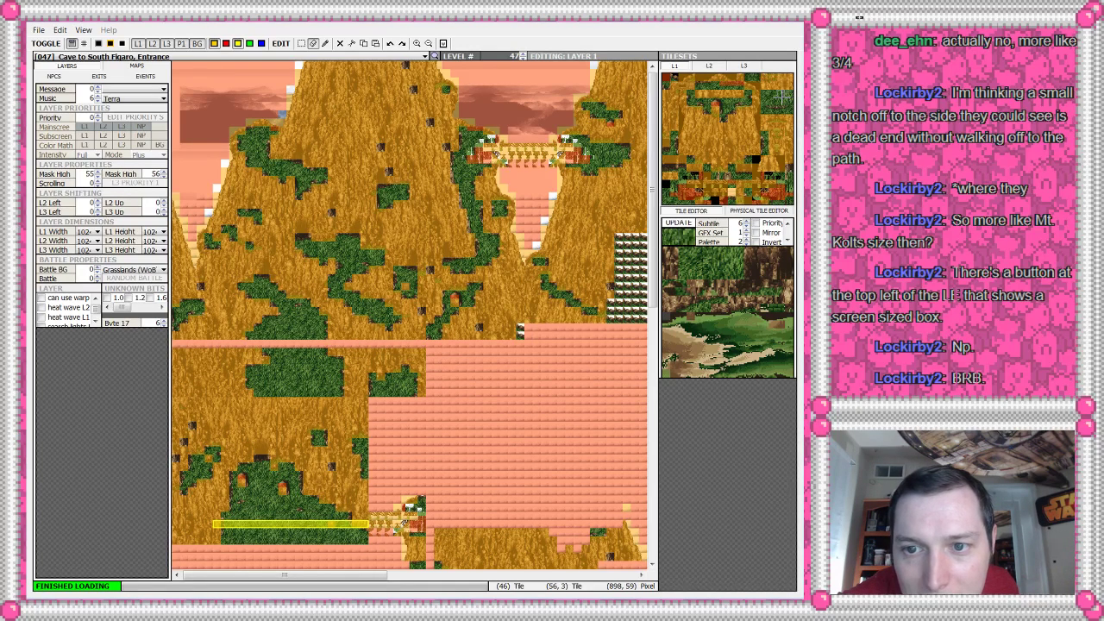
click(771, 98)
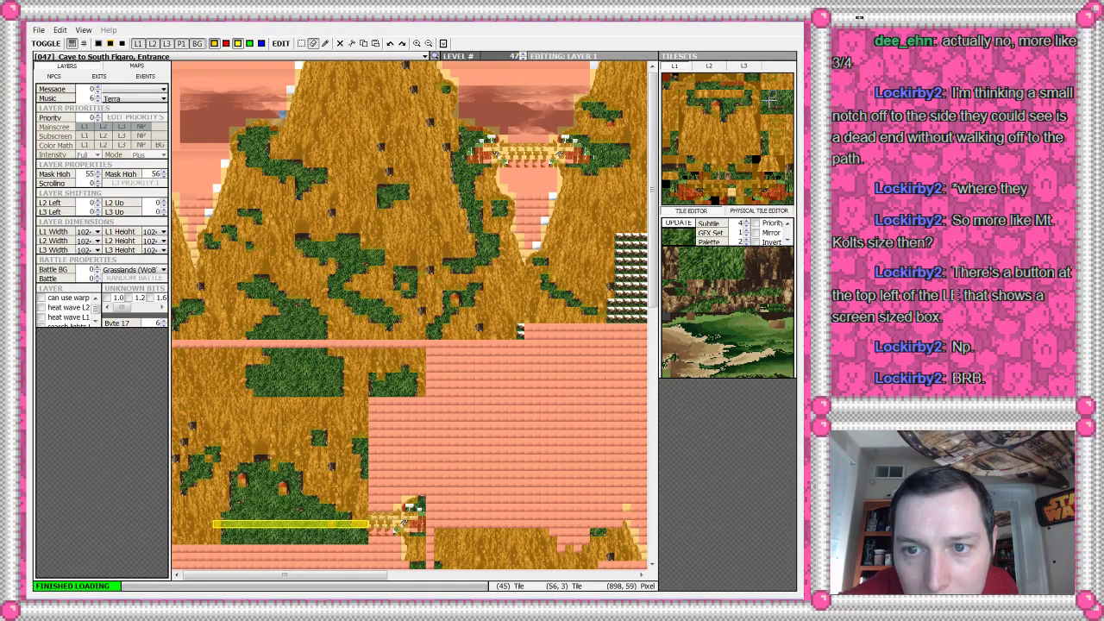
click(771, 98)
click(777, 101)
click(783, 104)
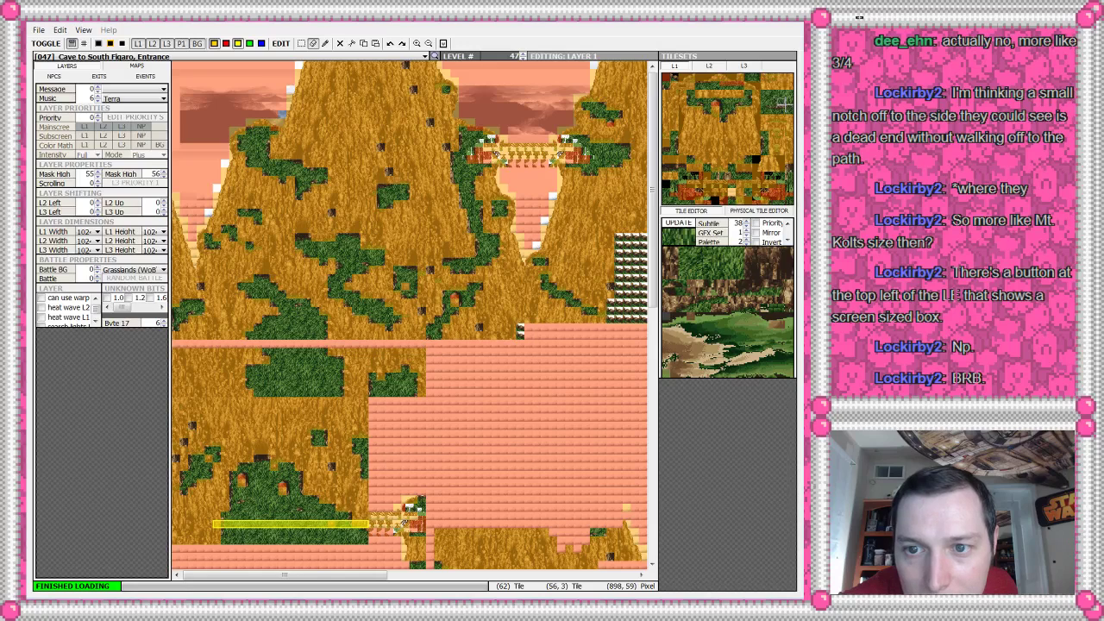
click(786, 100)
click(788, 99)
click(777, 96)
click(773, 99)
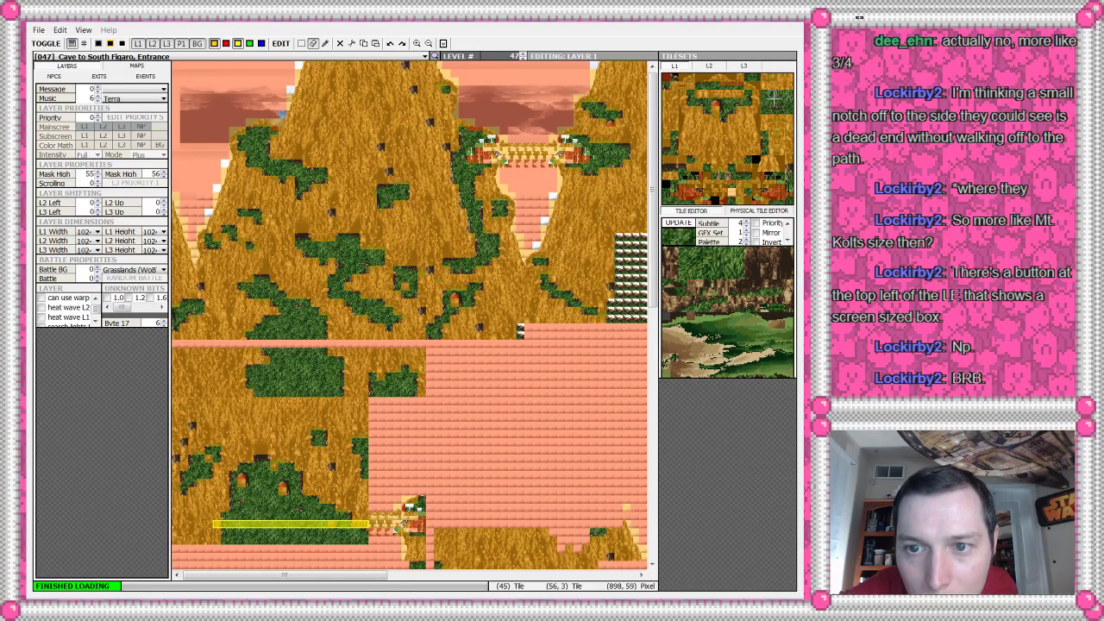
click(774, 100)
click(775, 100)
click(773, 100)
- Examine the grassy ledge and edge tiles around the cave opening in the layer 1 tileset
click(729, 103)
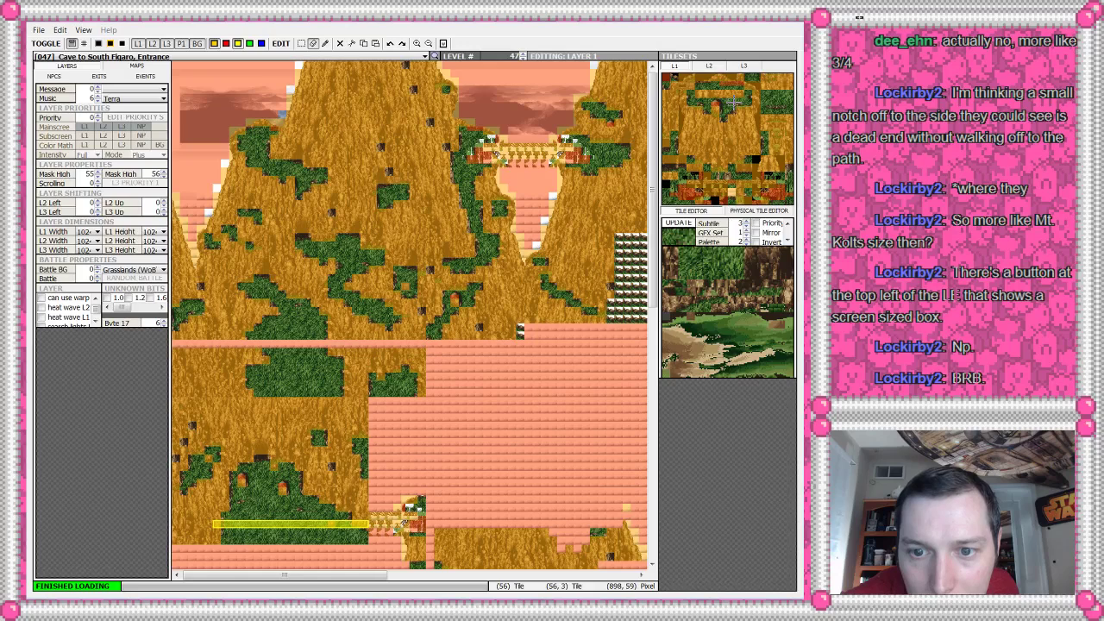
click(734, 112)
click(707, 109)
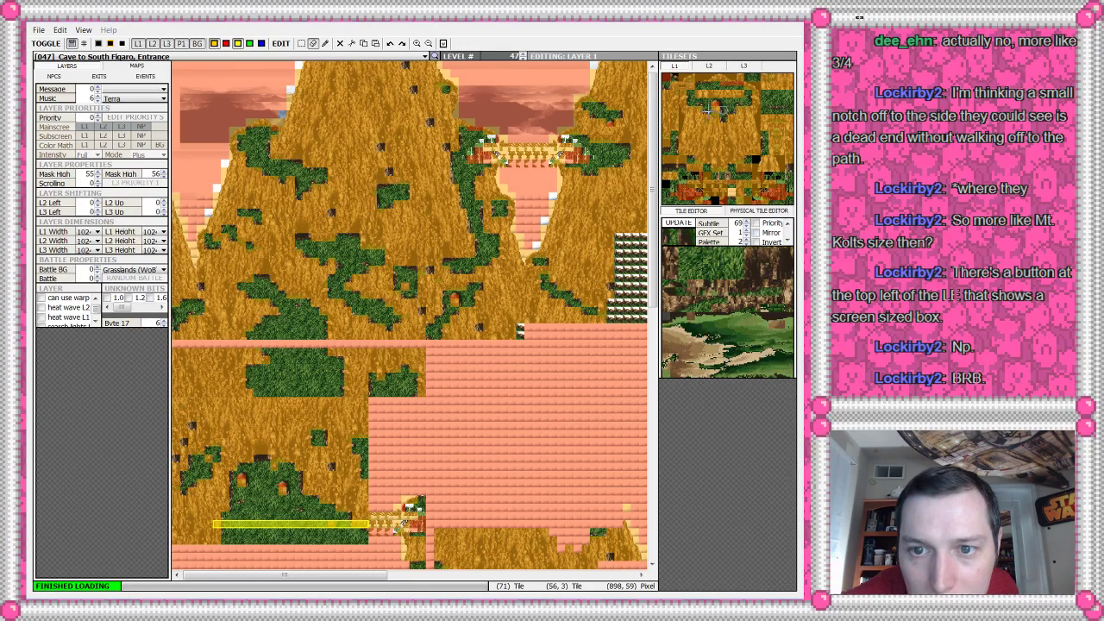
click(707, 107)
click(705, 104)
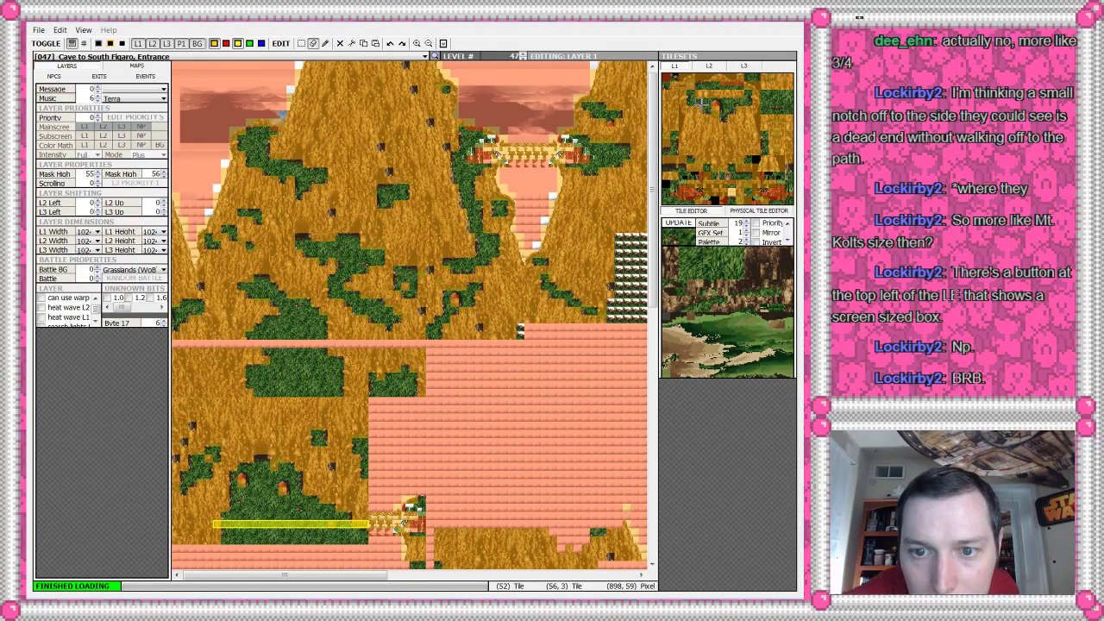
click(692, 102)
click(693, 97)
click(697, 89)
click(705, 86)
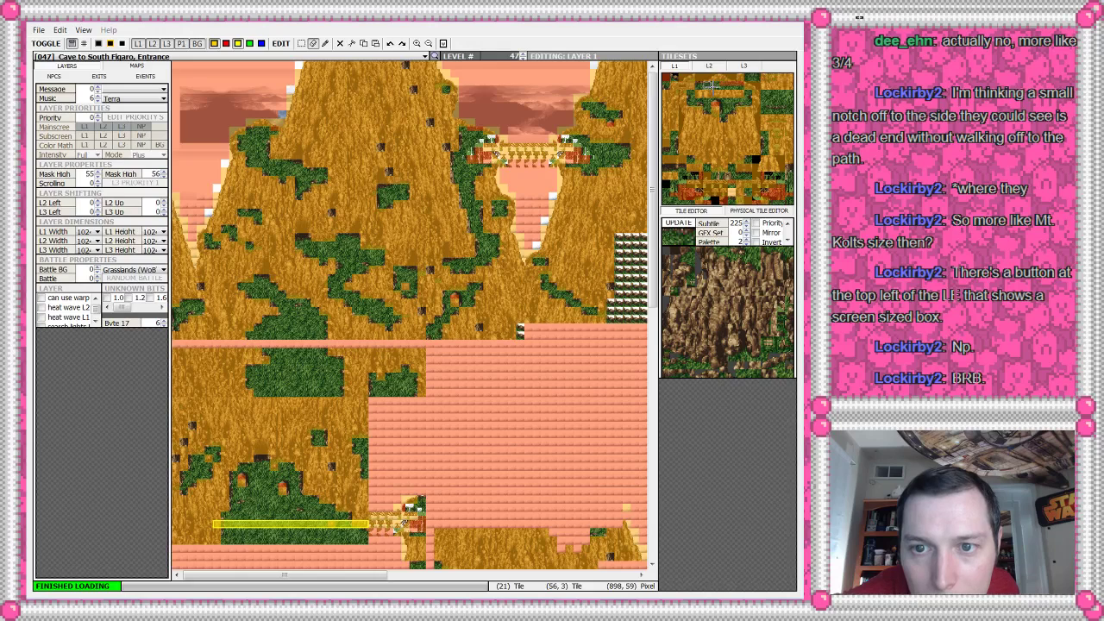
click(712, 86)
click(724, 87)
click(735, 85)
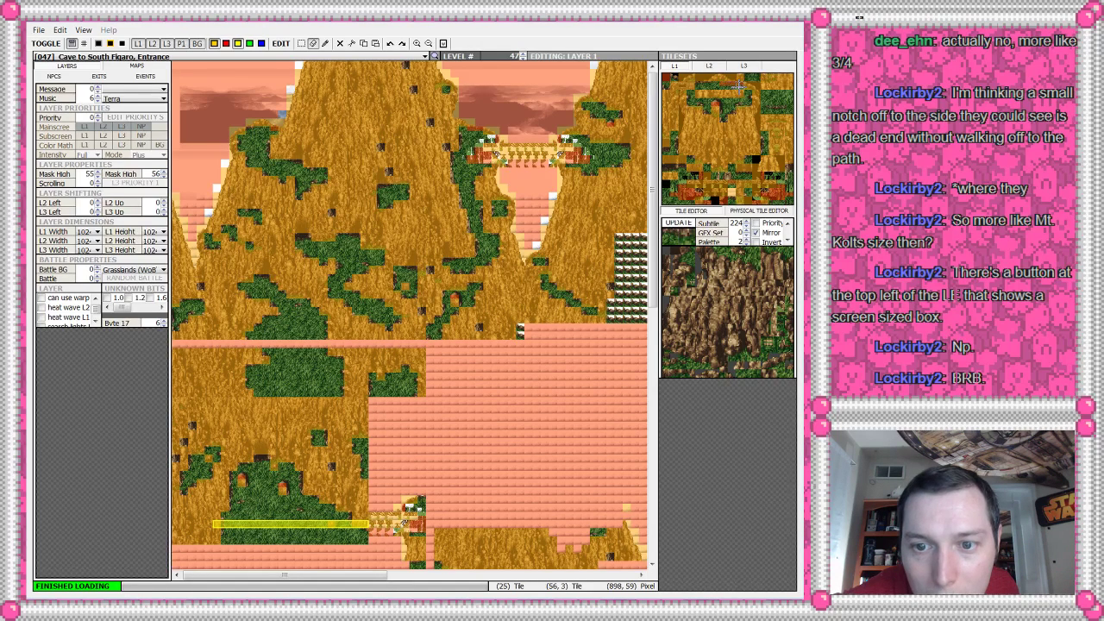
- Hide the overlay and draw a winding path of grass tile 61 through the erased area, from the lower peak up to the cleared strip
click(779, 98)
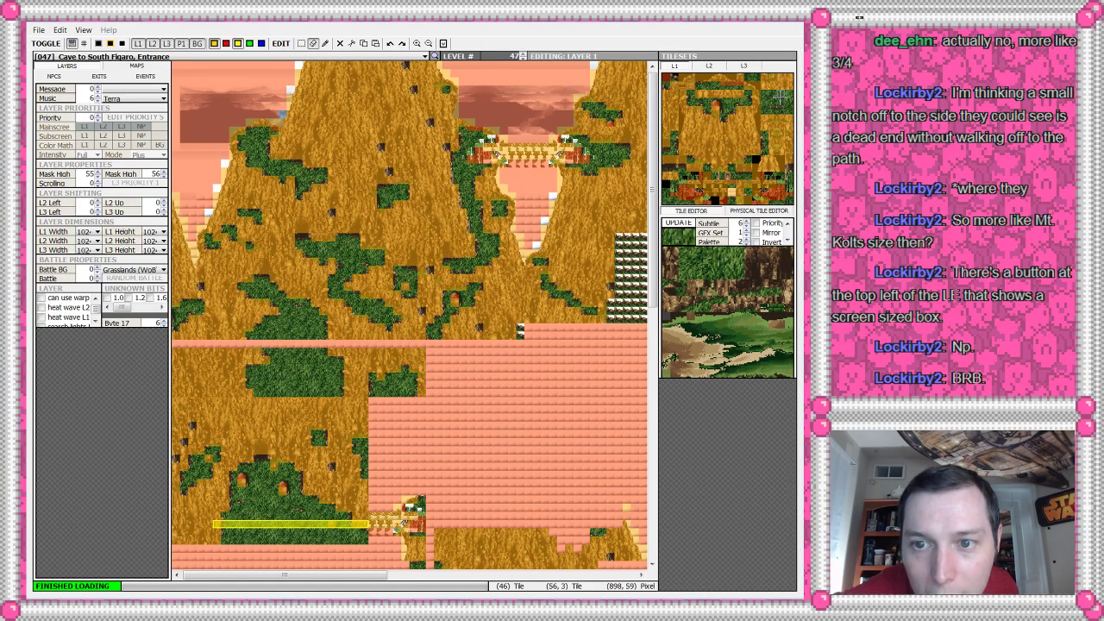
click(776, 98)
click(775, 105)
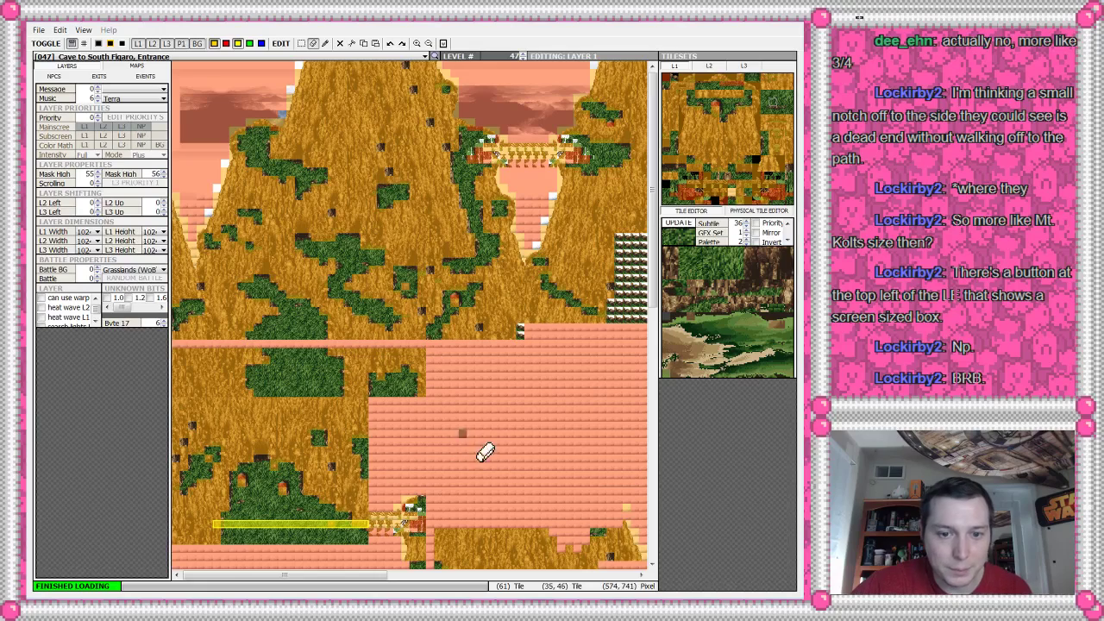
click(325, 43)
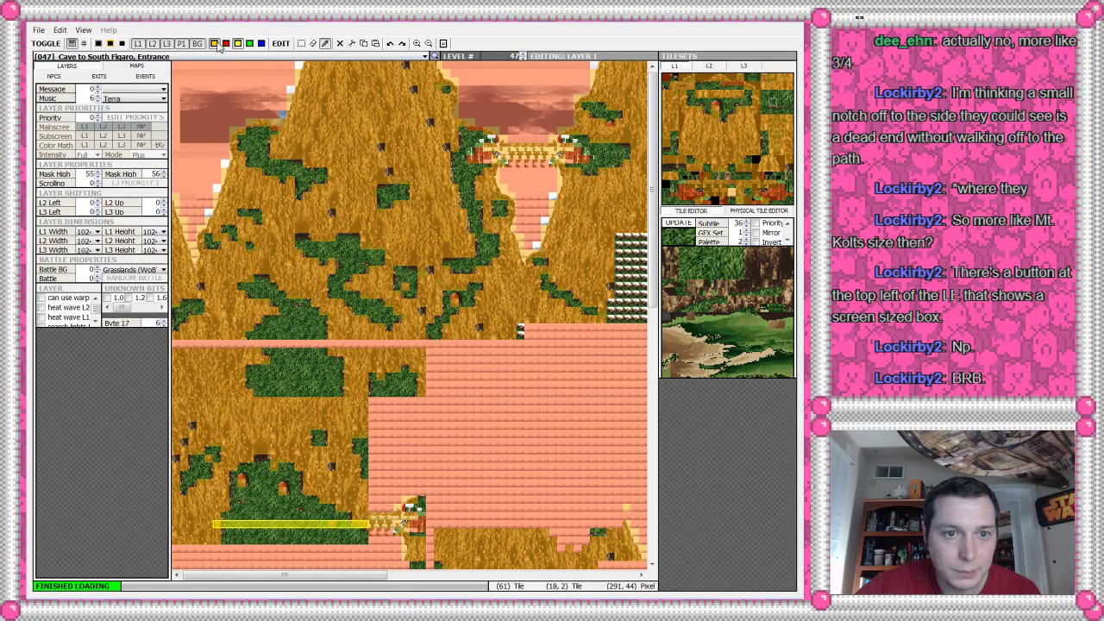
click(214, 44)
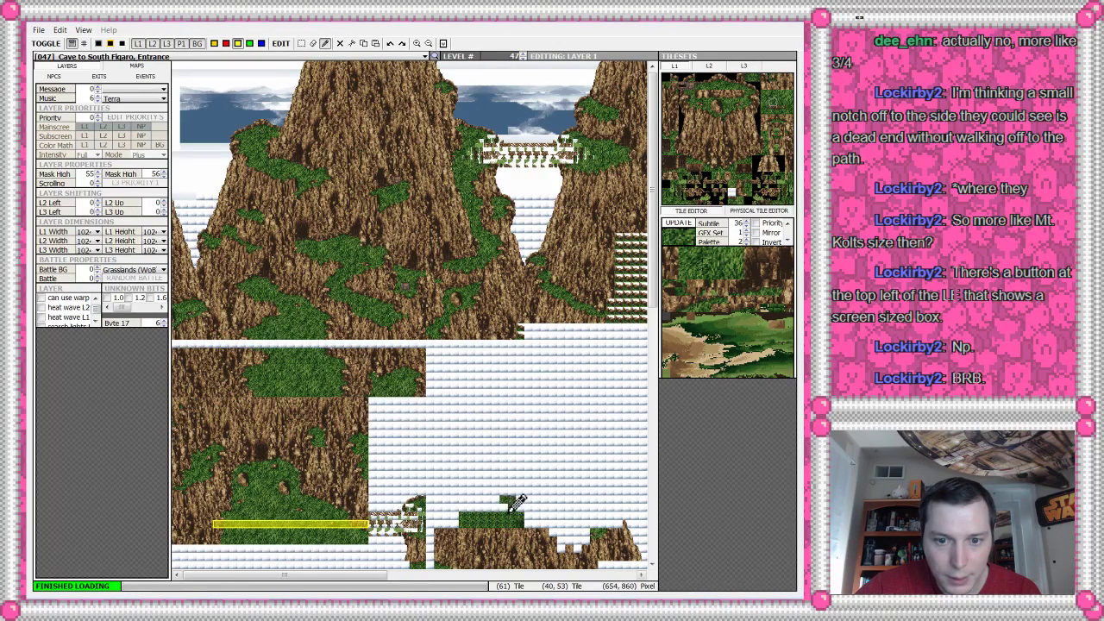
mouse_move(513, 501)
mouse_down()
mouse_move(507, 483)
mouse_move(573, 451)
mouse_move(593, 416)
mouse_move(593, 395)
mouse_move(568, 384)
mouse_up()
mouse_move(510, 513)
mouse_down()
mouse_move(457, 509)
mouse_move(495, 485)
mouse_move(450, 526)
mouse_move(495, 473)
mouse_move(593, 427)
mouse_move(589, 398)
mouse_move(571, 419)
mouse_move(574, 389)
mouse_move(571, 409)
mouse_move(552, 369)
mouse_move(585, 371)
mouse_move(556, 363)
mouse_move(573, 361)
mouse_move(561, 340)
mouse_move(536, 362)
mouse_move(543, 343)
mouse_move(517, 355)
mouse_move(521, 344)
mouse_up()
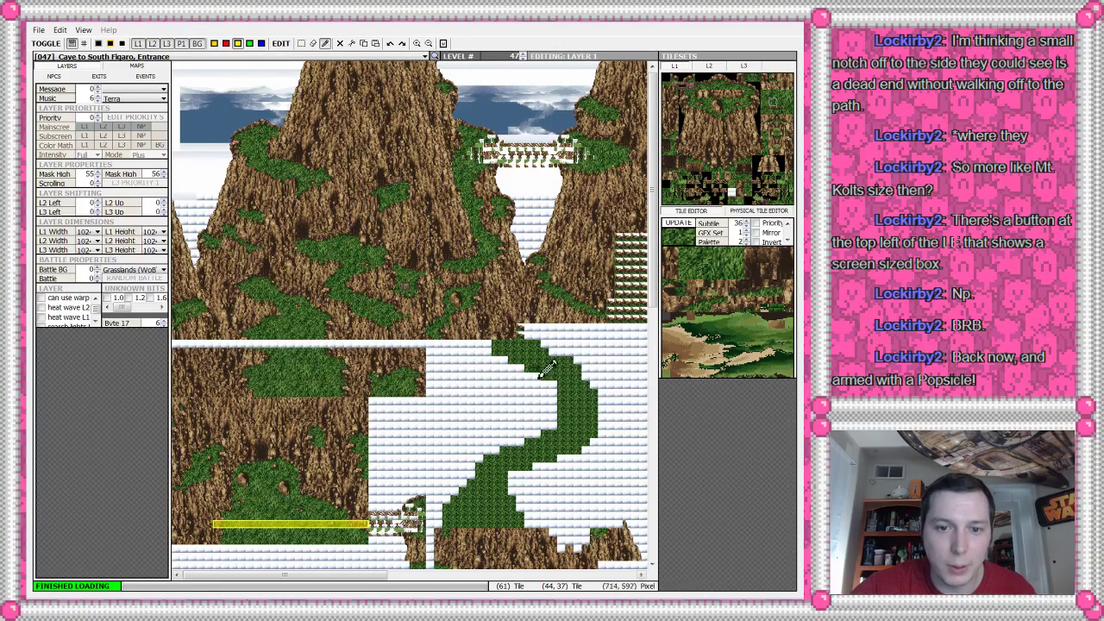
- Extend the upper end of the grass path westward and add a separate small grass patch inside its bend, marked with tile 19
drag(508, 362, 479, 343)
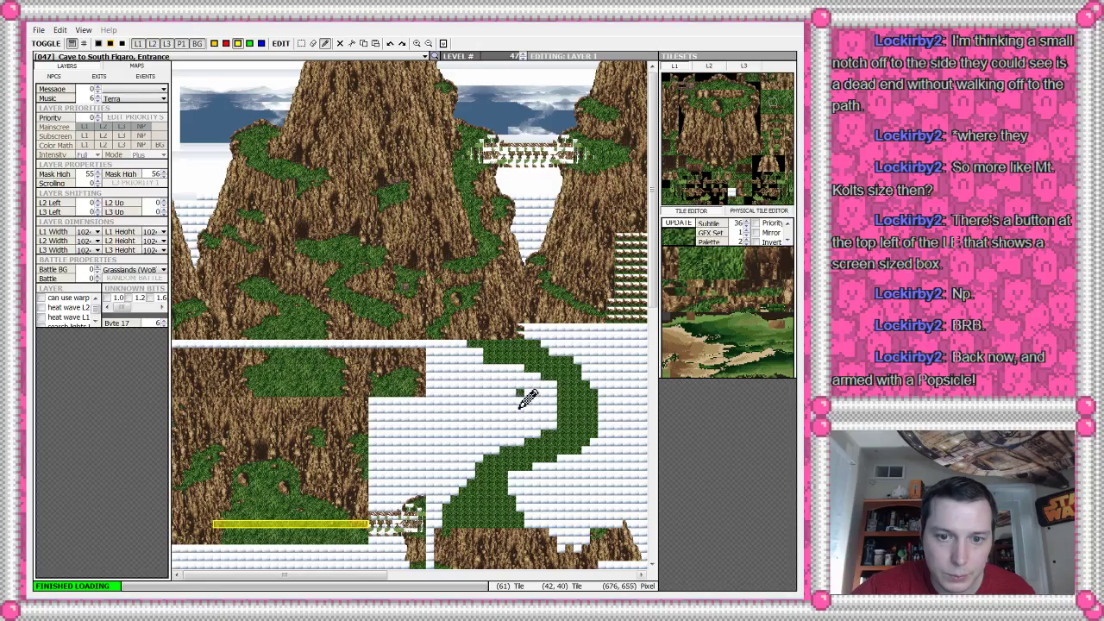
drag(522, 406, 489, 411)
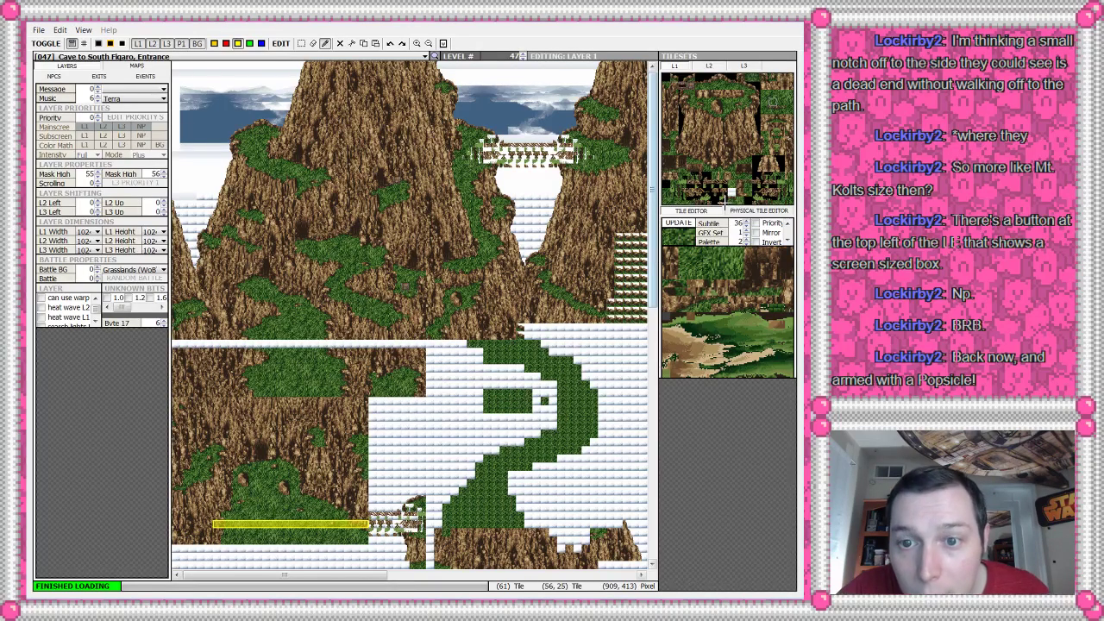
click(692, 88)
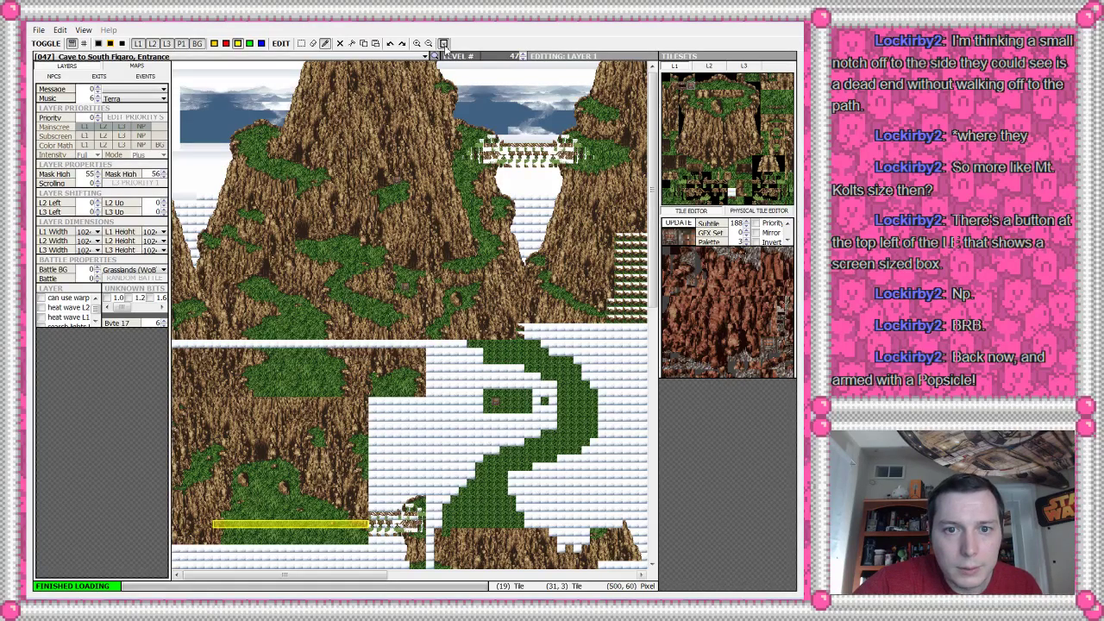
click(443, 43)
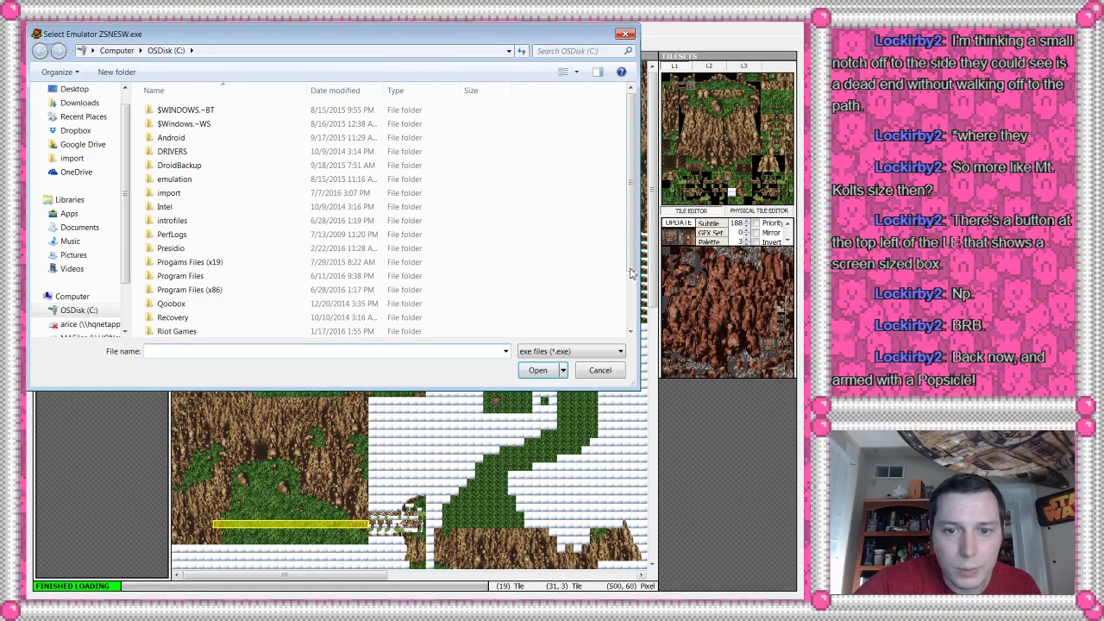
click(600, 371)
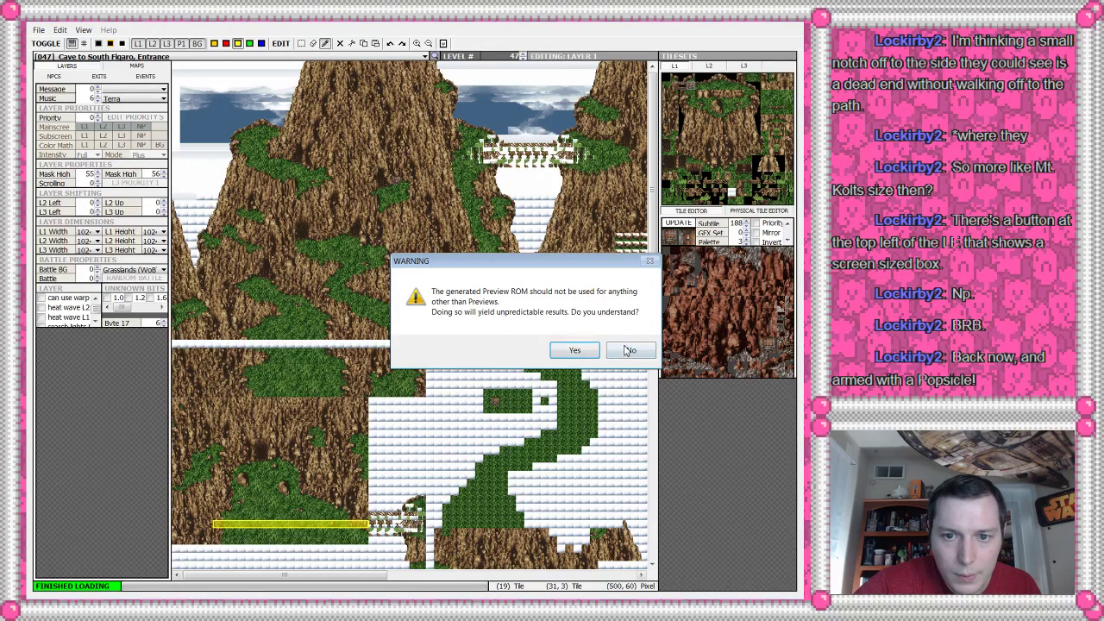
click(590, 356)
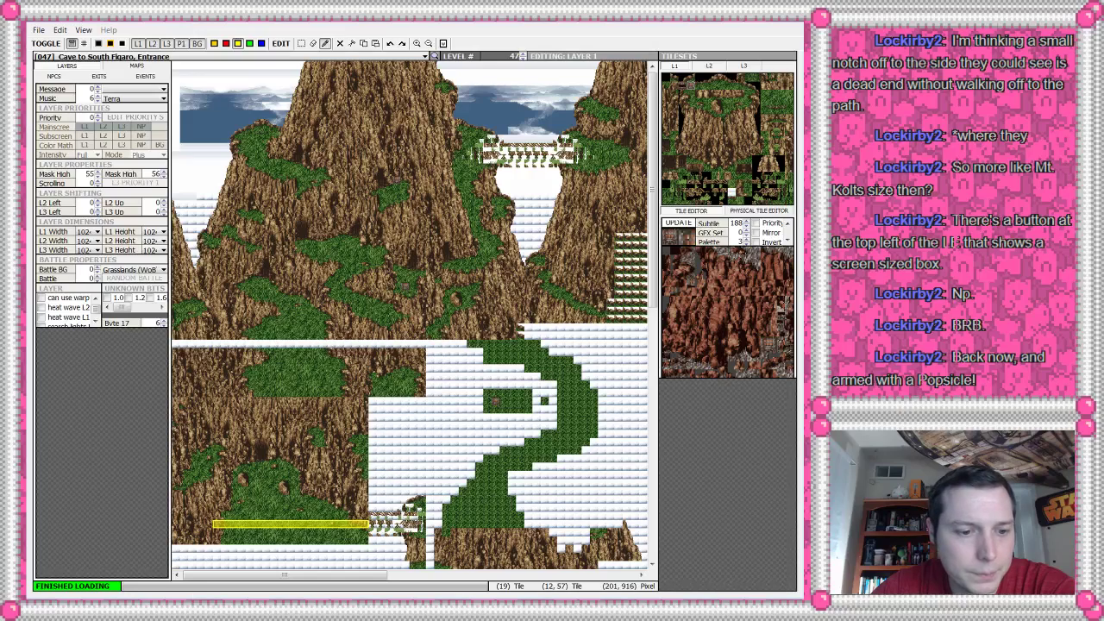
- Start the level preview setup and browse to the emulation\SNES folder on the C: drive to choose the emulator
click(444, 43)
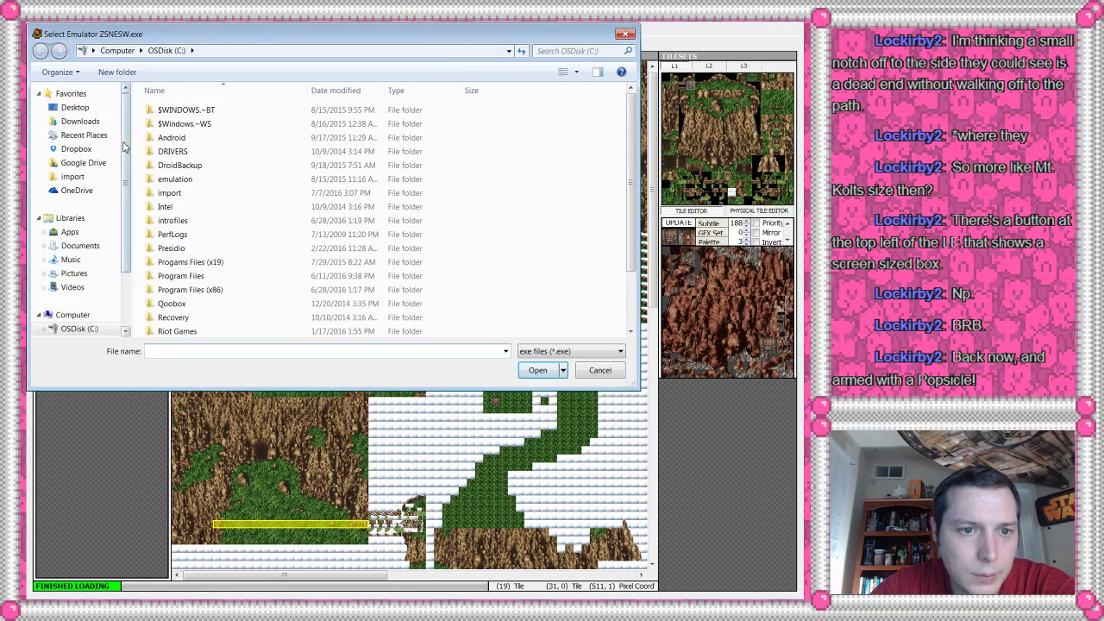
scroll(123, 148, down, 2)
click(87, 255)
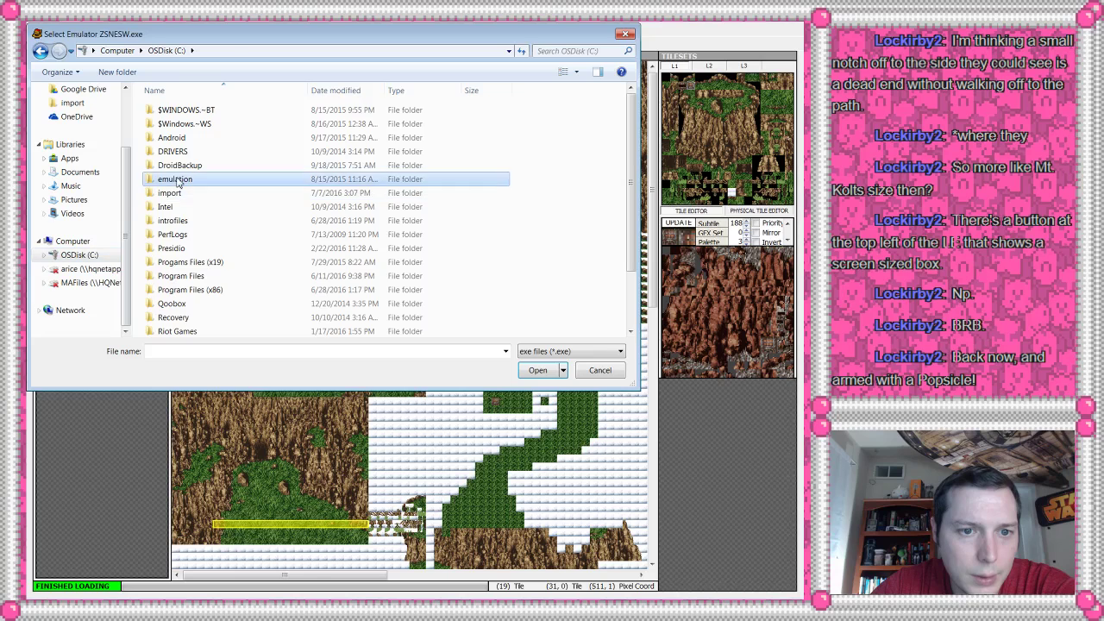
double_click(175, 179)
double_click(175, 179)
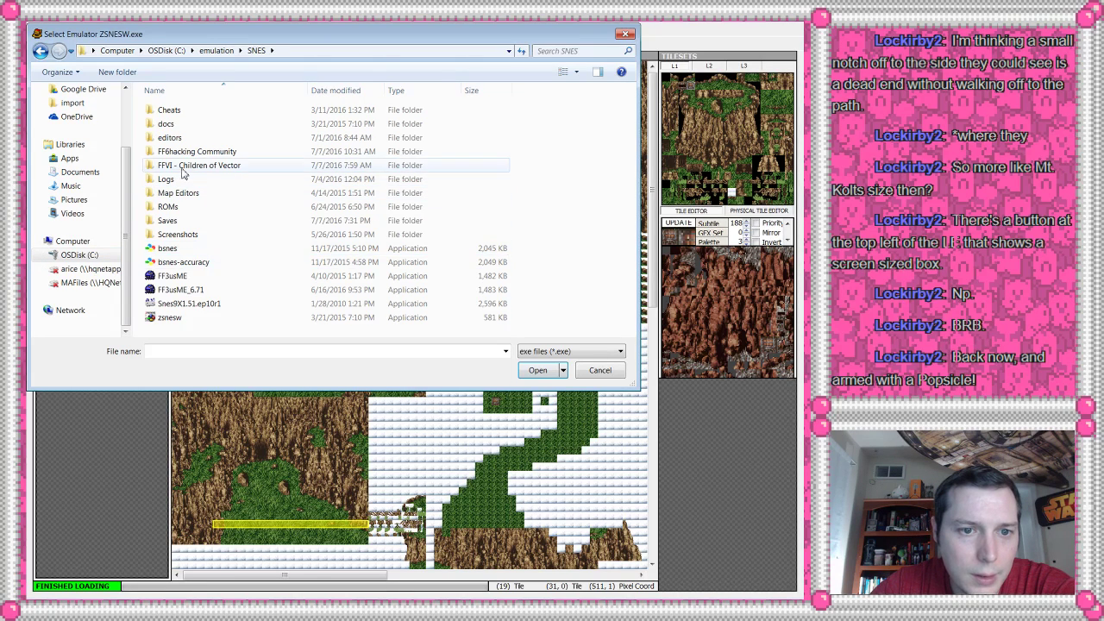
- Look for the emulator in the FFVI - Children of Vector folder, listing all file types
double_click(183, 169)
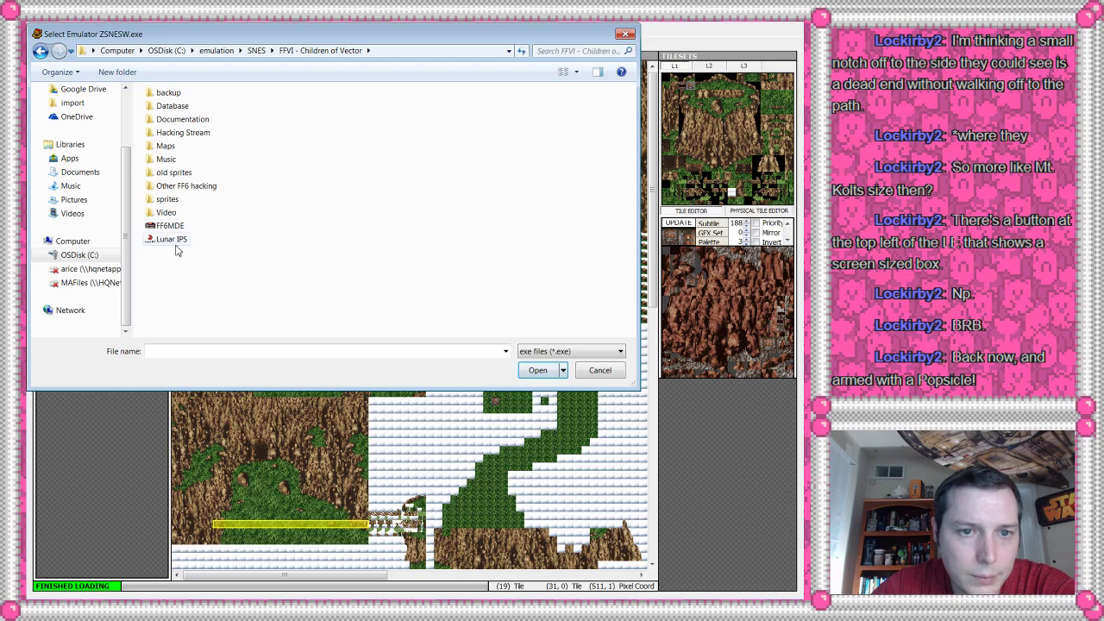
click(540, 352)
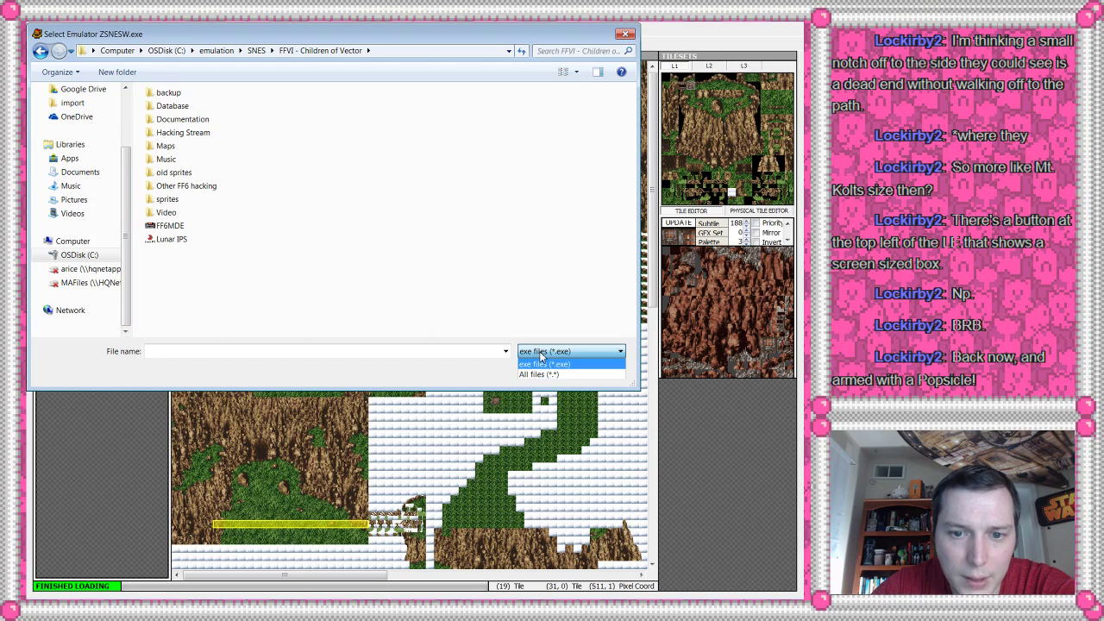
click(541, 352)
click(542, 351)
click(541, 367)
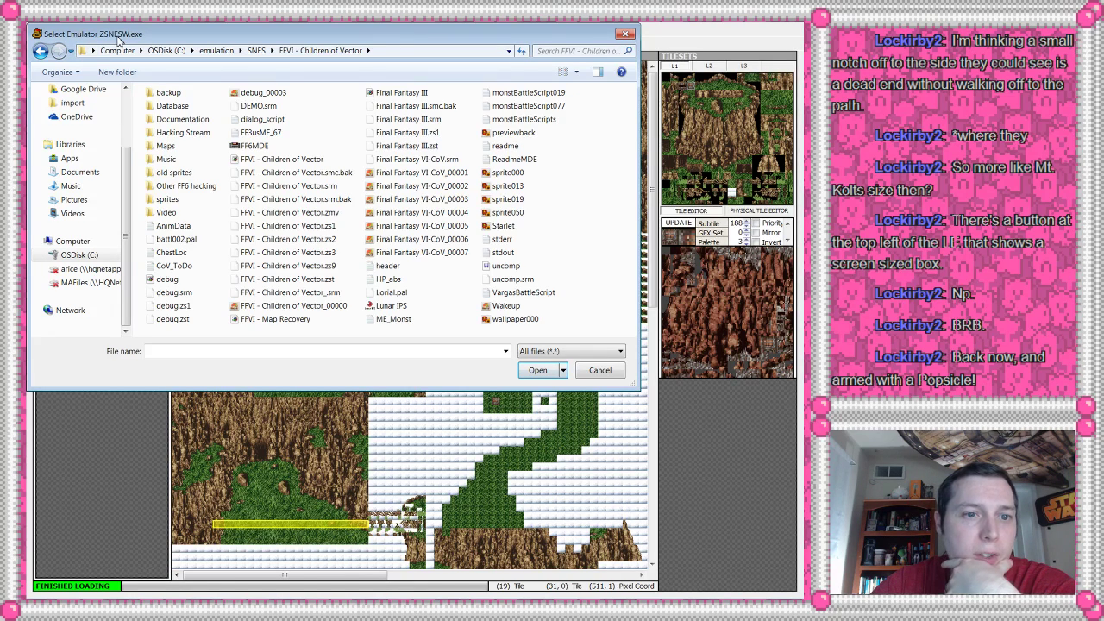
- Choose zsnesw from the SNES folder as the preview emulator
click(256, 50)
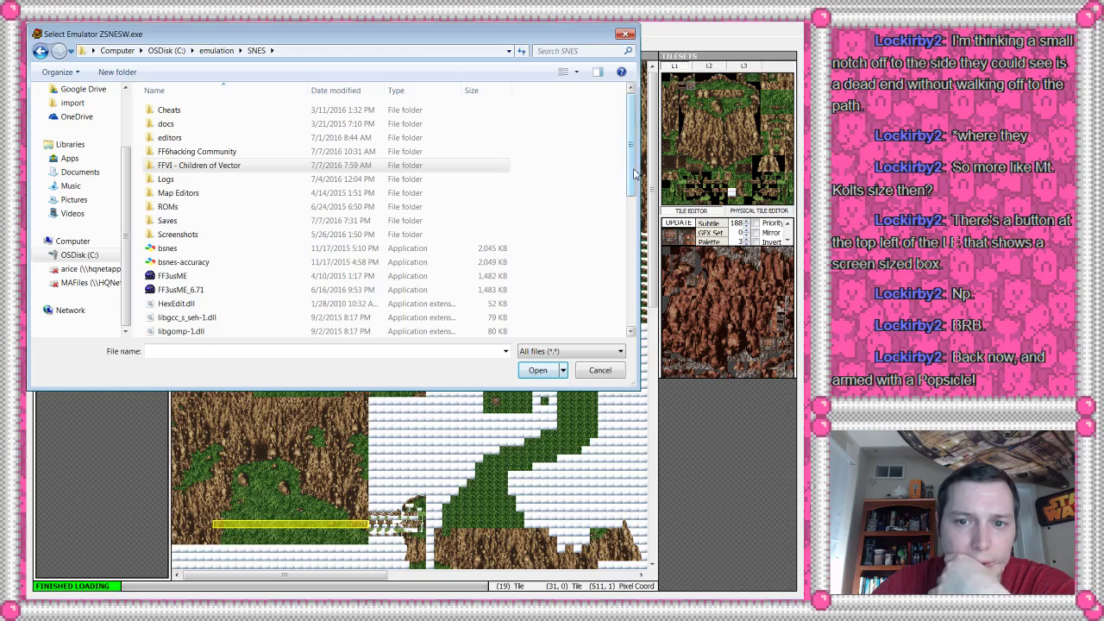
drag(629, 178, 642, 312)
click(188, 333)
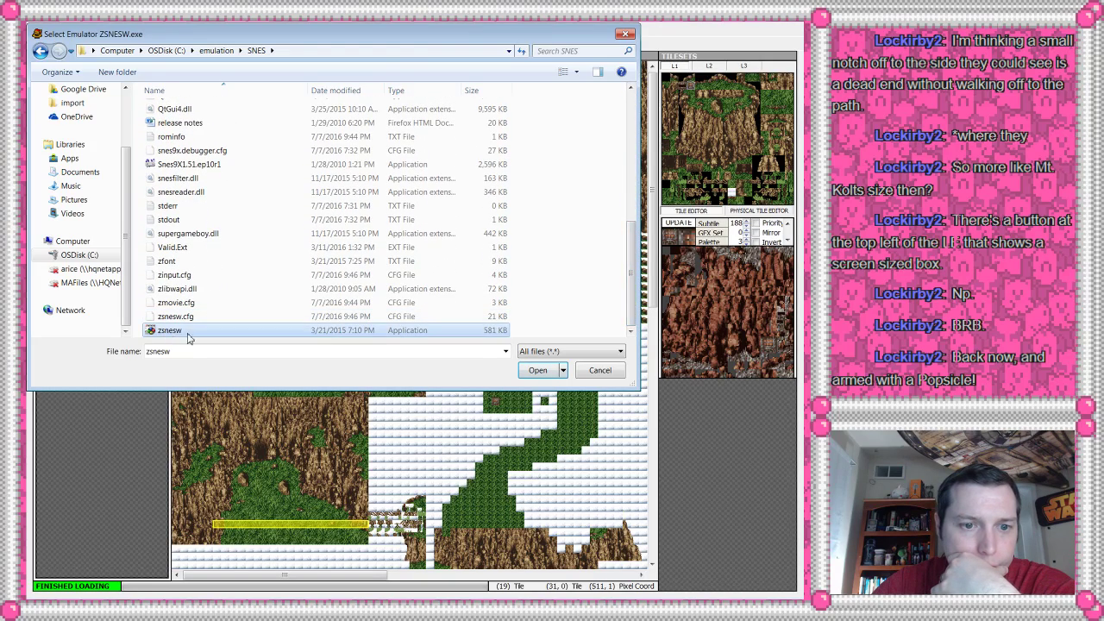
click(538, 372)
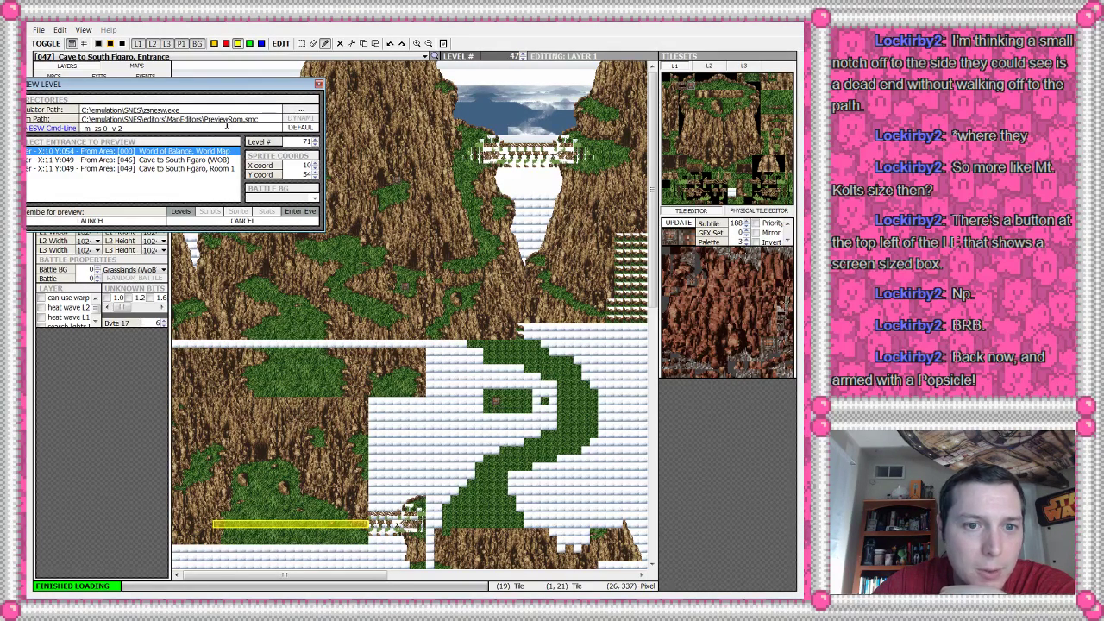
- Switch to the file manager and copy the FFVI - Children of Vector SMC file from its project folder
key(alt+Tab)
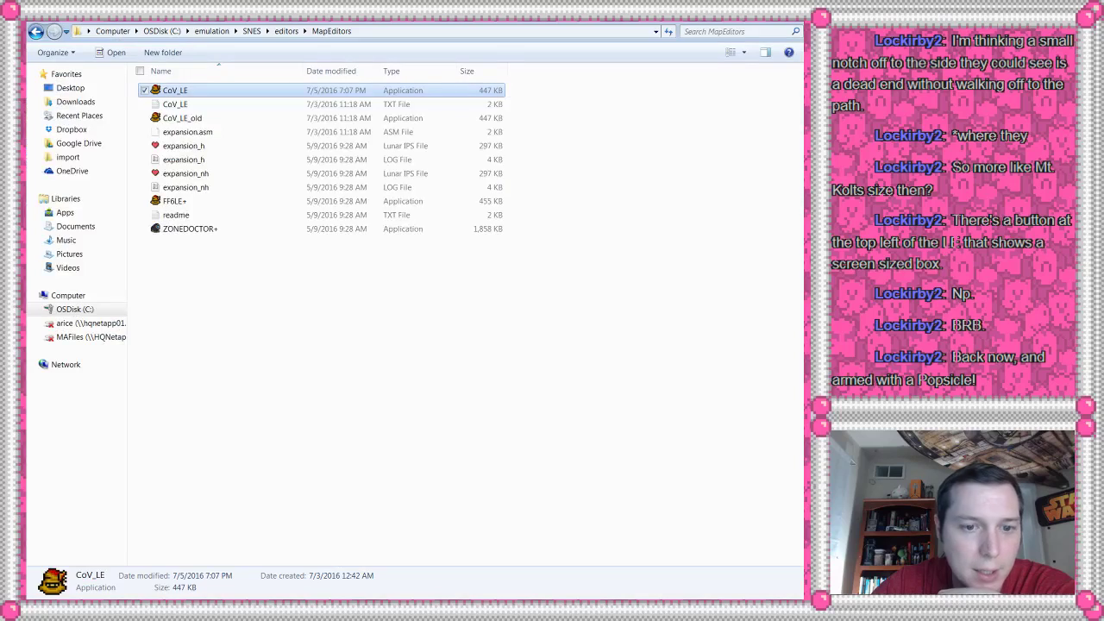
click(286, 31)
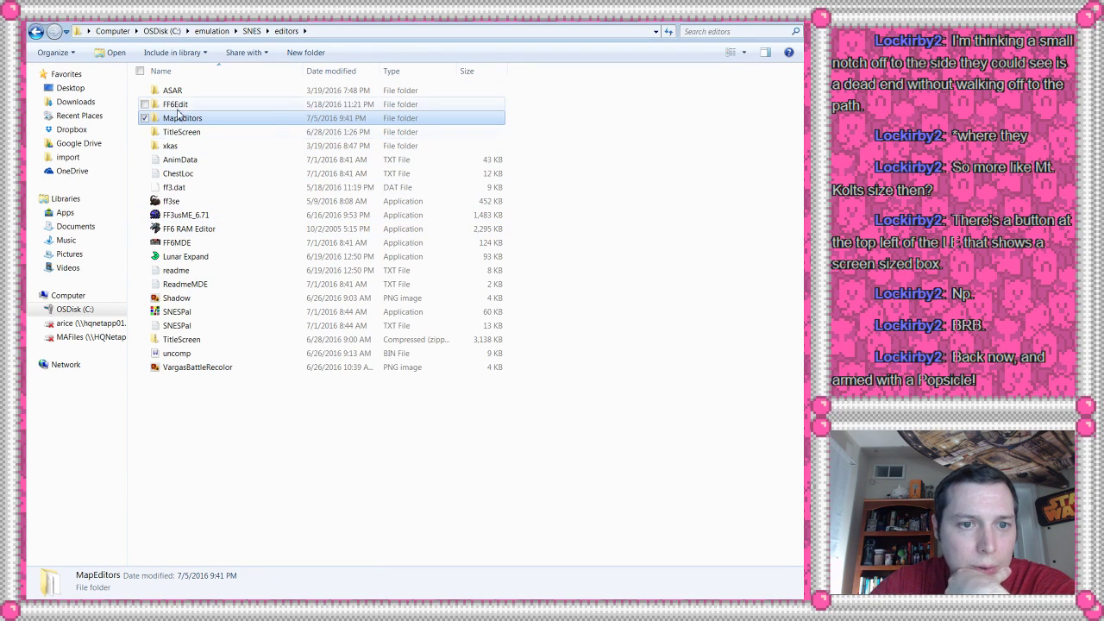
click(251, 31)
double_click(184, 149)
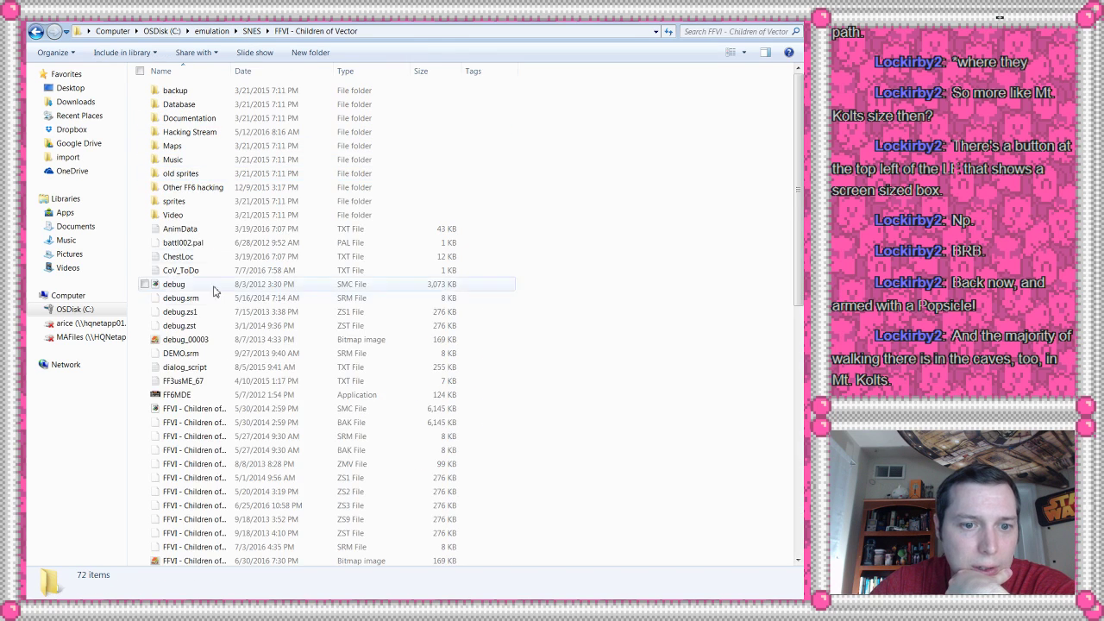
click(183, 411)
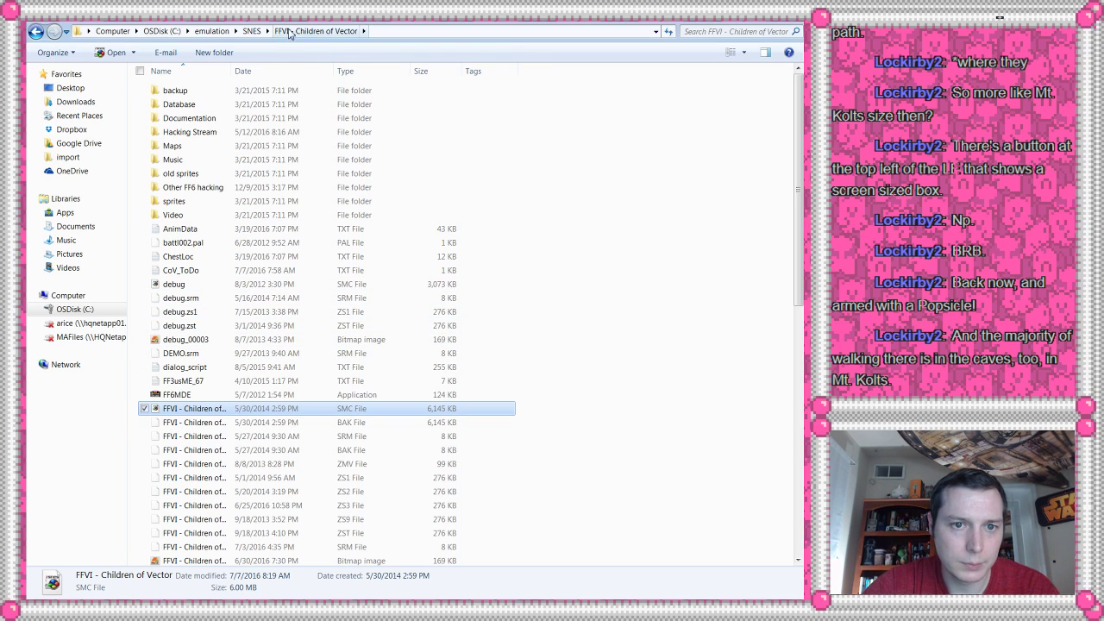
- Return to the editors\MapEditors folder, create a new folder there, and check the ROM path in the level preview
click(252, 31)
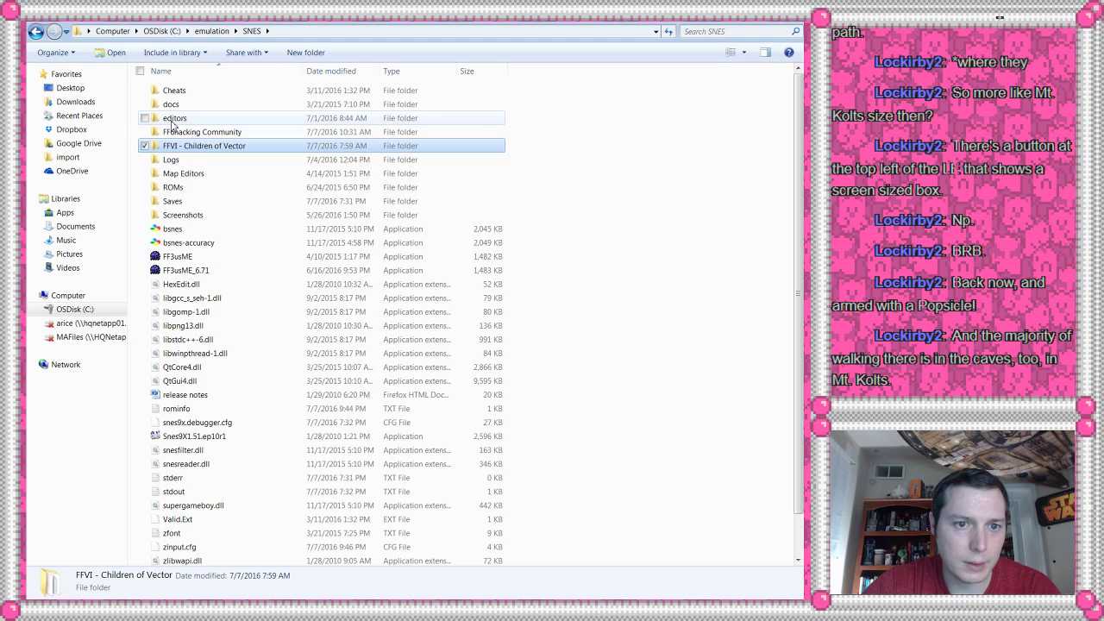
double_click(172, 120)
double_click(178, 119)
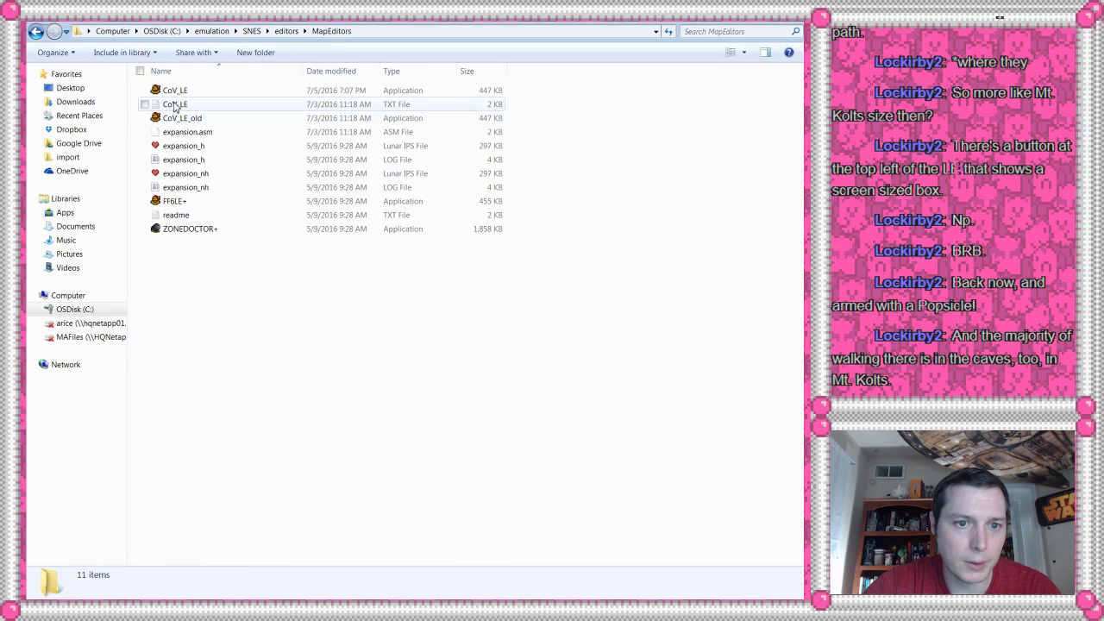
click(256, 52)
key(alt+Tab)
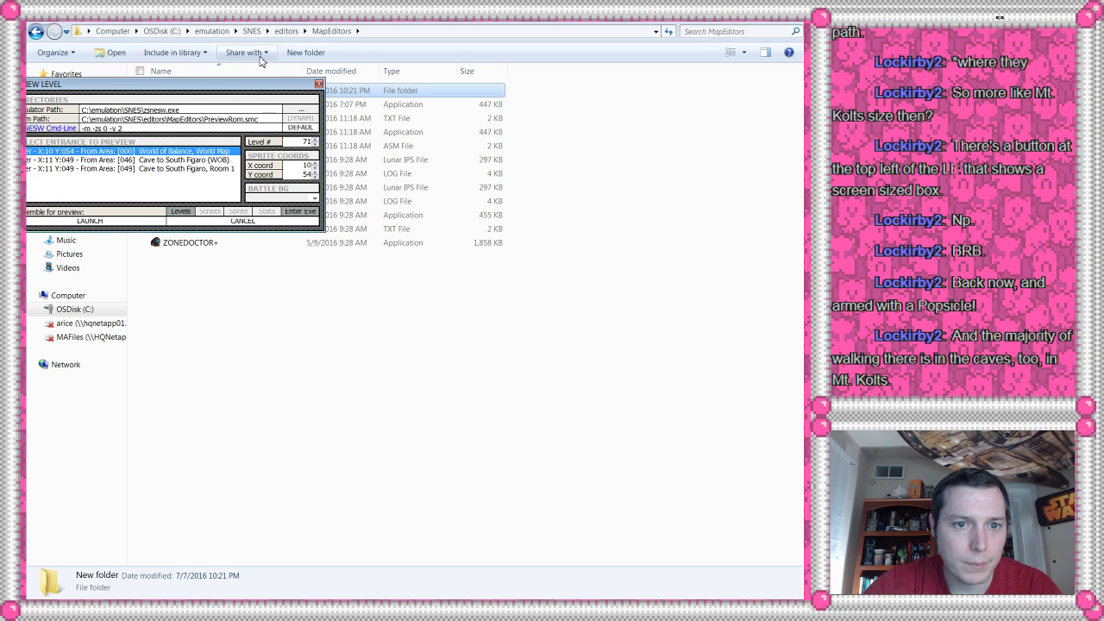
- Paste the copied ROM into the MapEditors folder and rename it PreviewRom
click(259, 60)
click(196, 322)
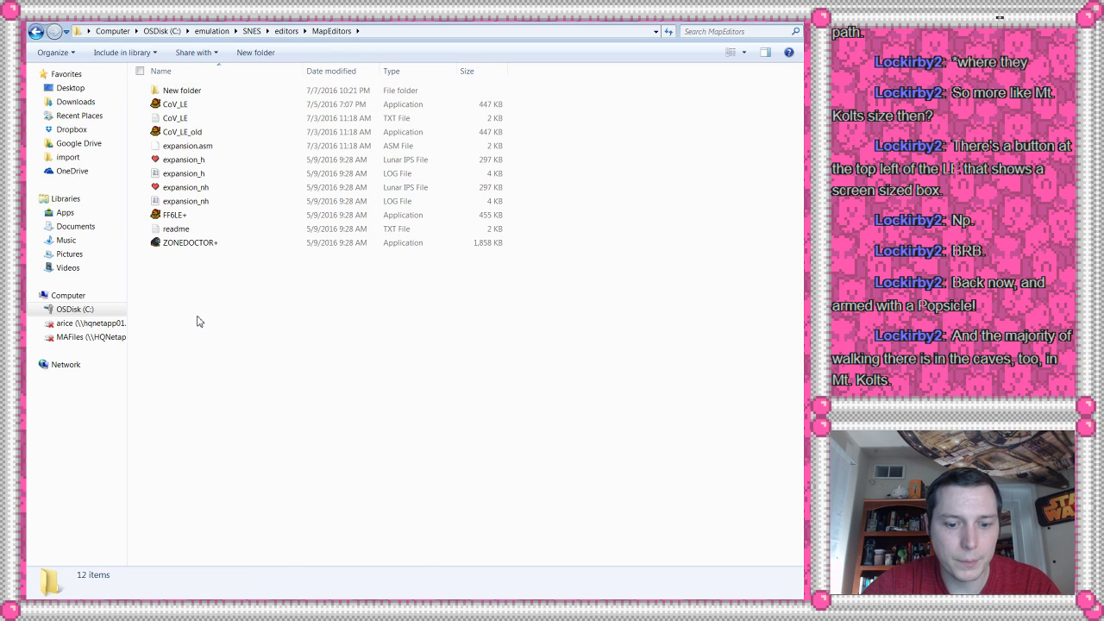
key(ctrl+v)
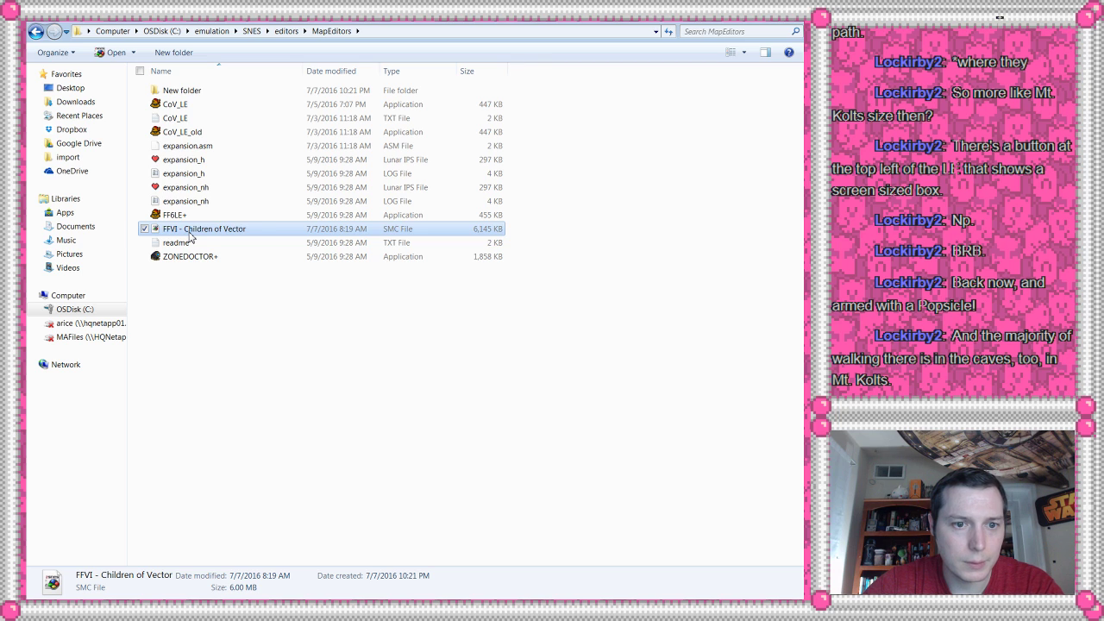
click(190, 231)
text(Preview)
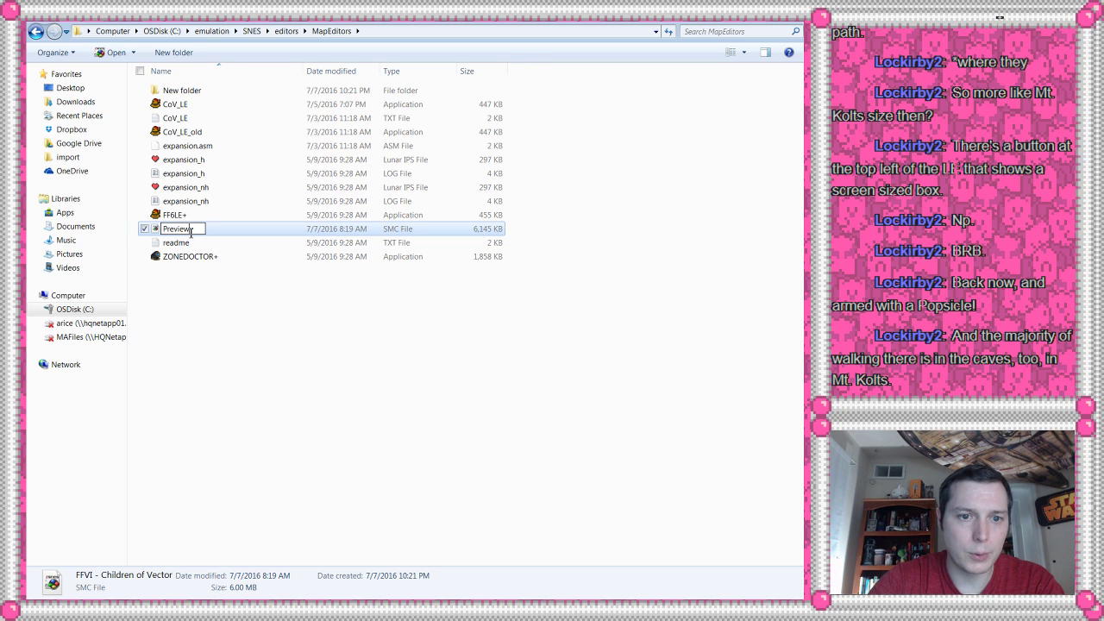
text(Rom)
key(Return)
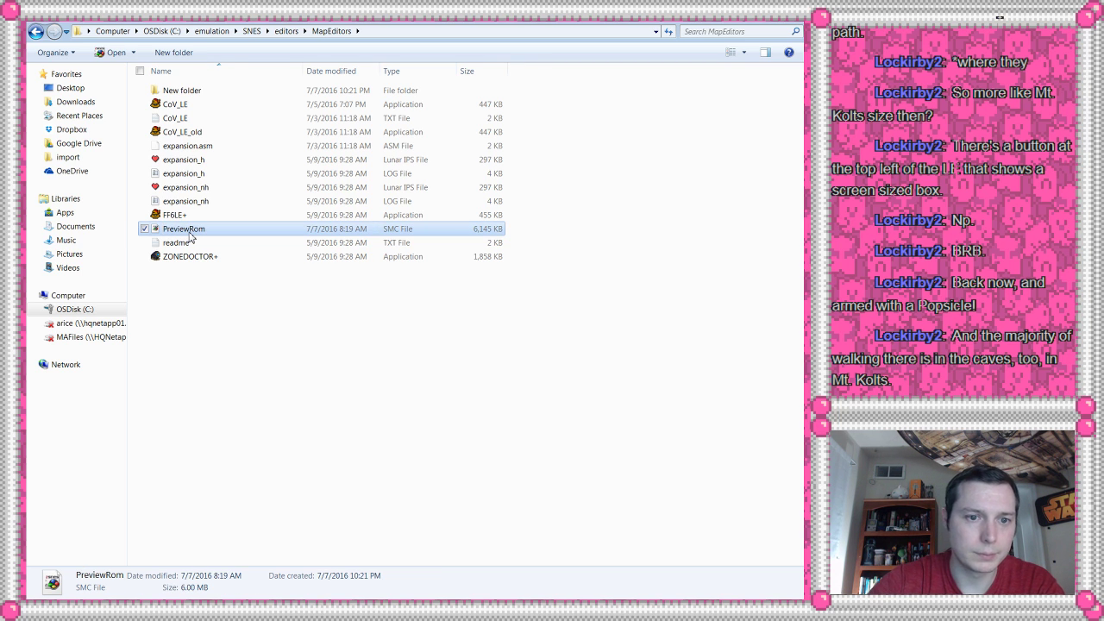
- Compare the preview entrances from Cave to South Figaro (WOB) and Room 1, and close the preview without launching it
key(alt+Tab)
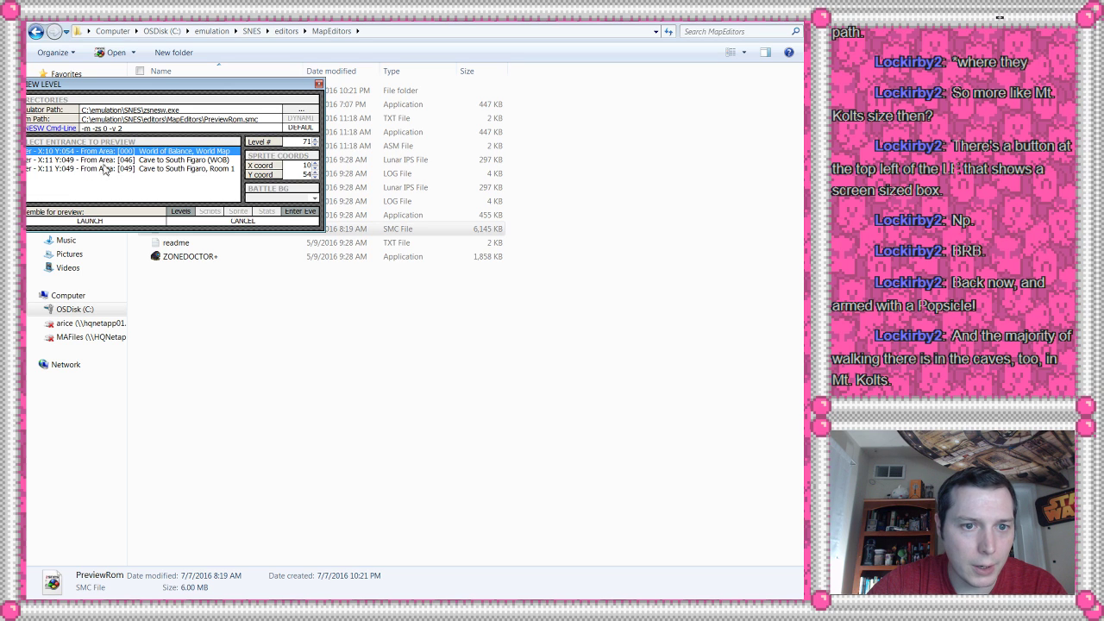
click(159, 162)
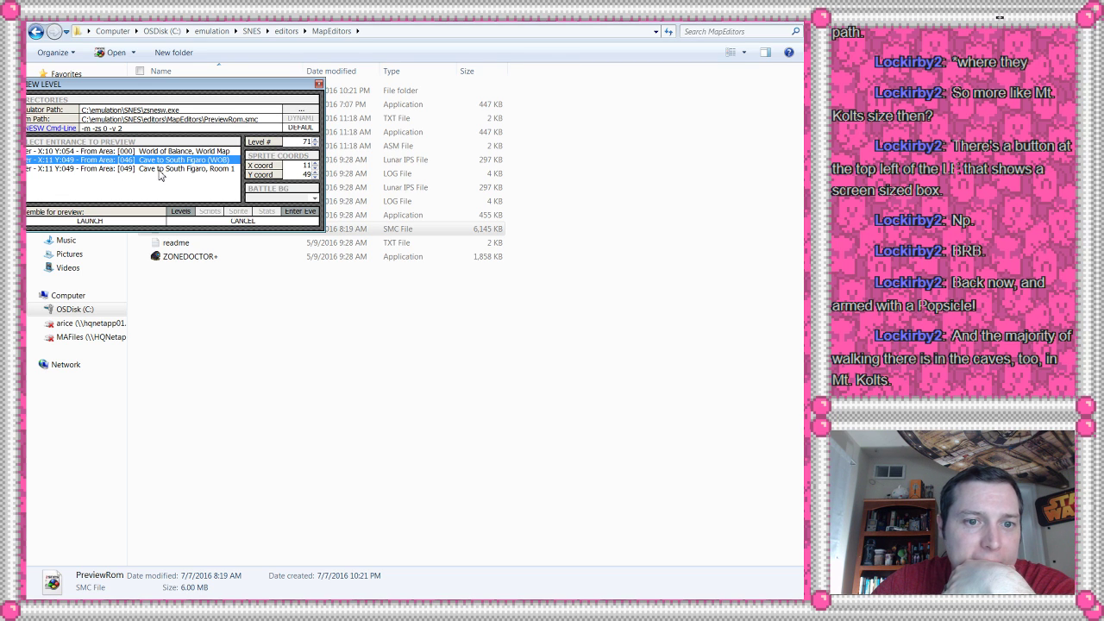
click(161, 170)
click(160, 162)
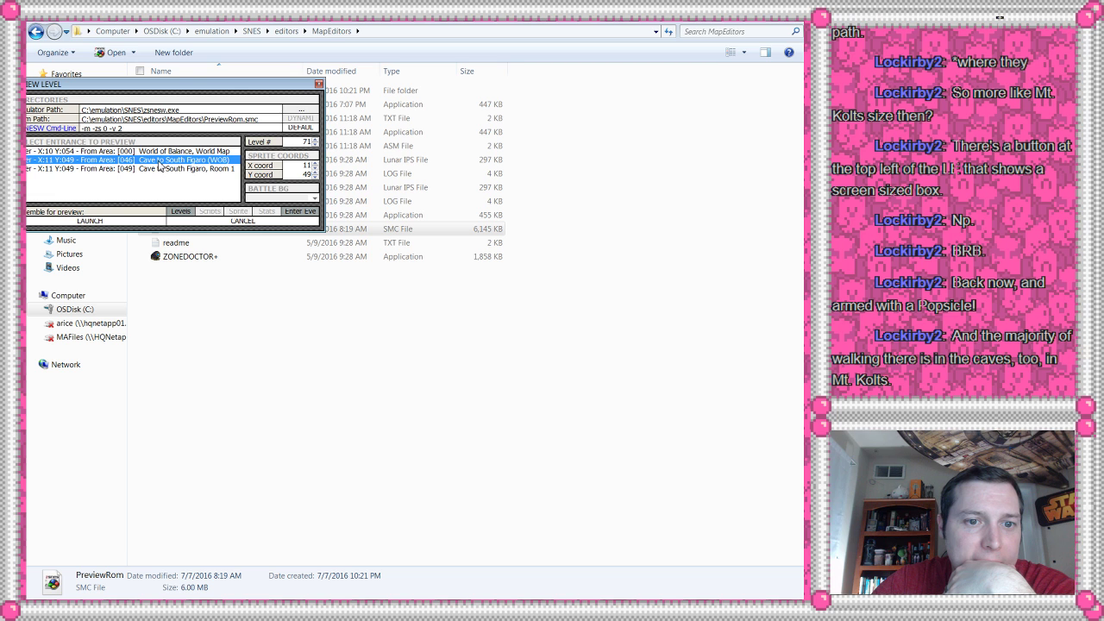
click(159, 178)
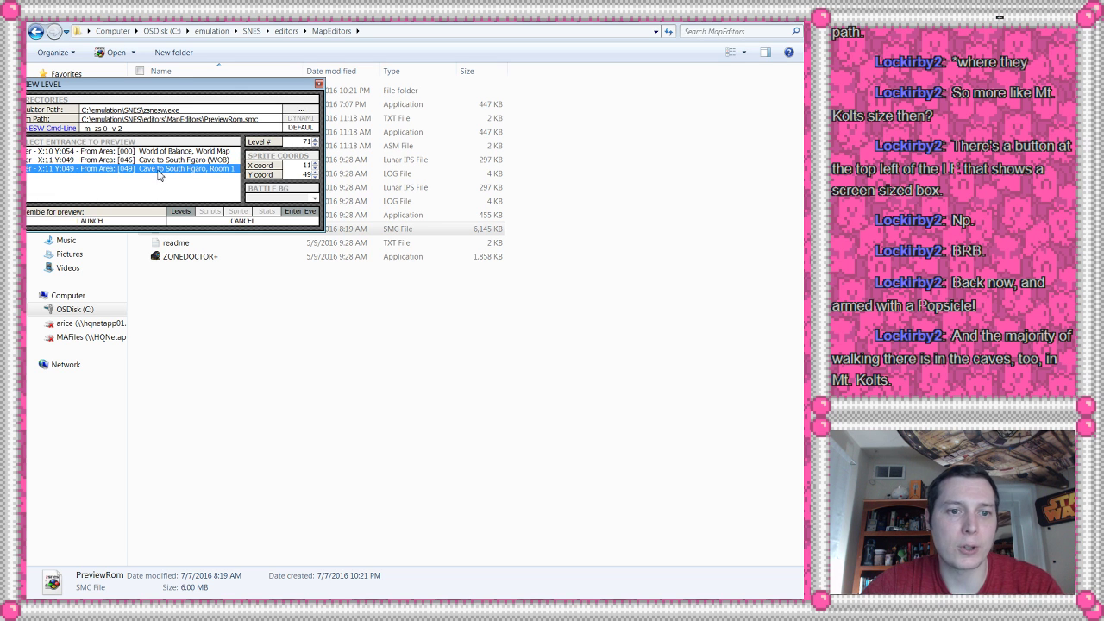
click(161, 162)
click(318, 84)
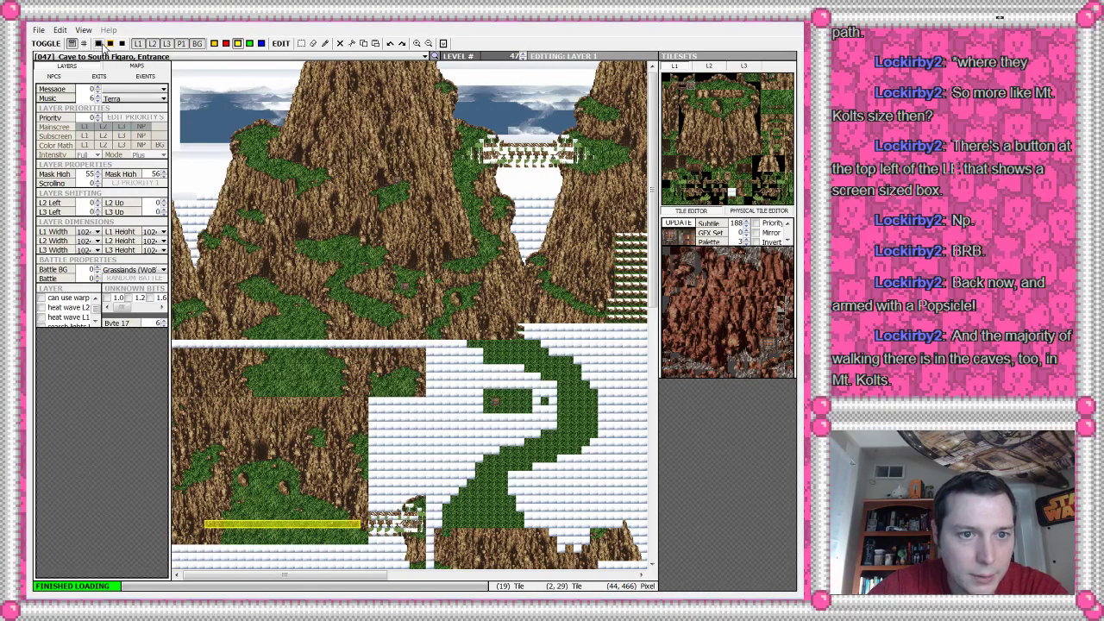
- Show the screen-sized box over the map to judge its scale, and hide it again
click(99, 44)
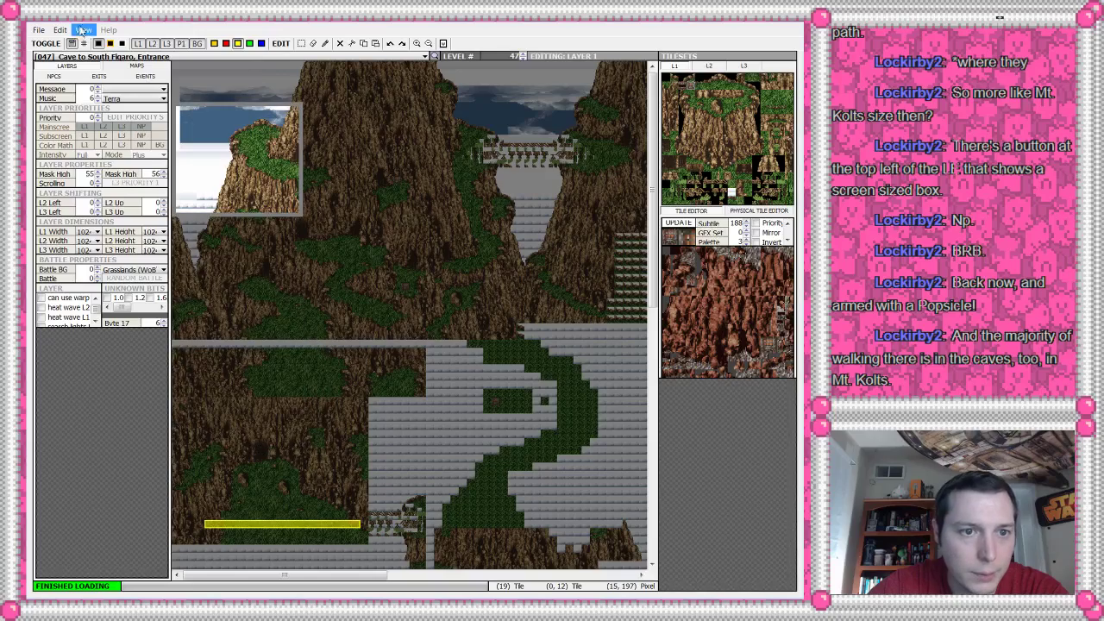
click(98, 44)
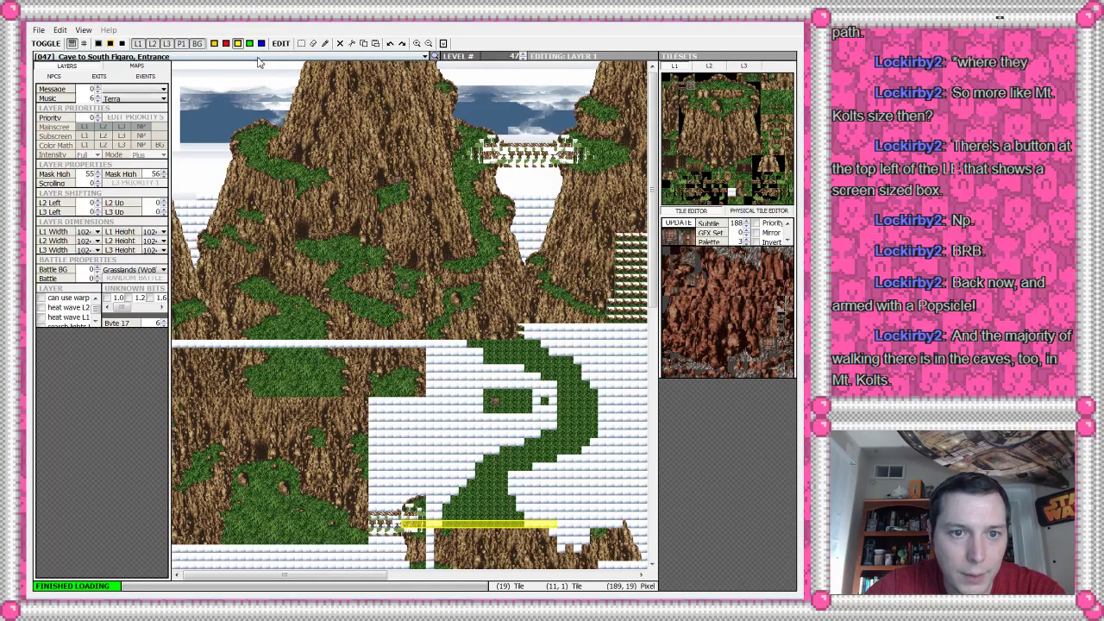
- Load the World of Balance, World Map level and find the cave exit at the desert's southeastern edge
click(153, 57)
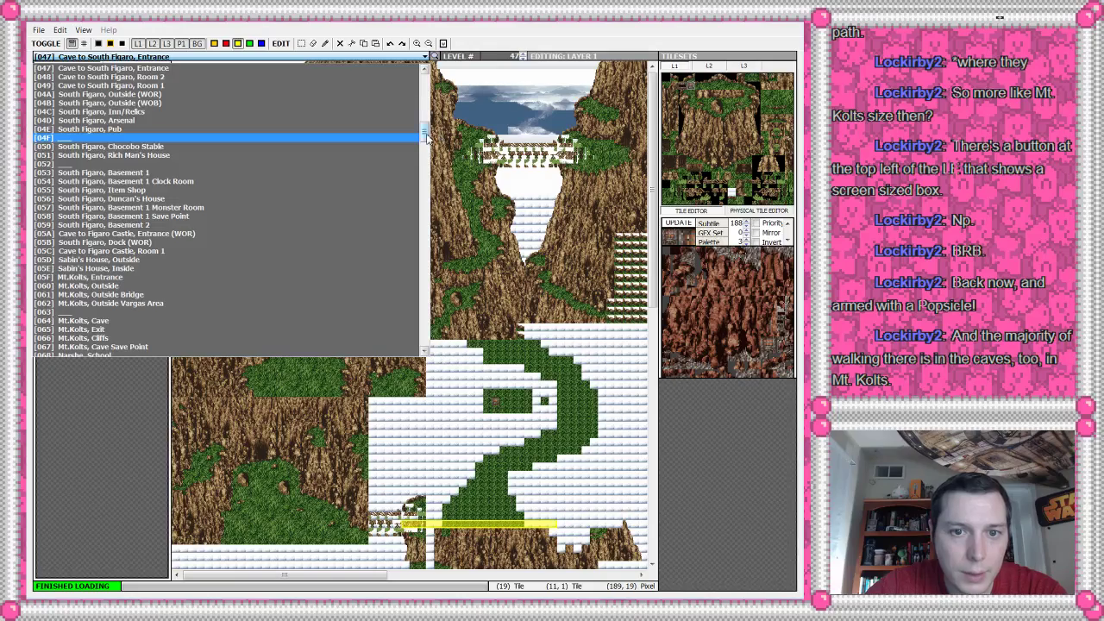
drag(425, 131, 427, 76)
click(109, 69)
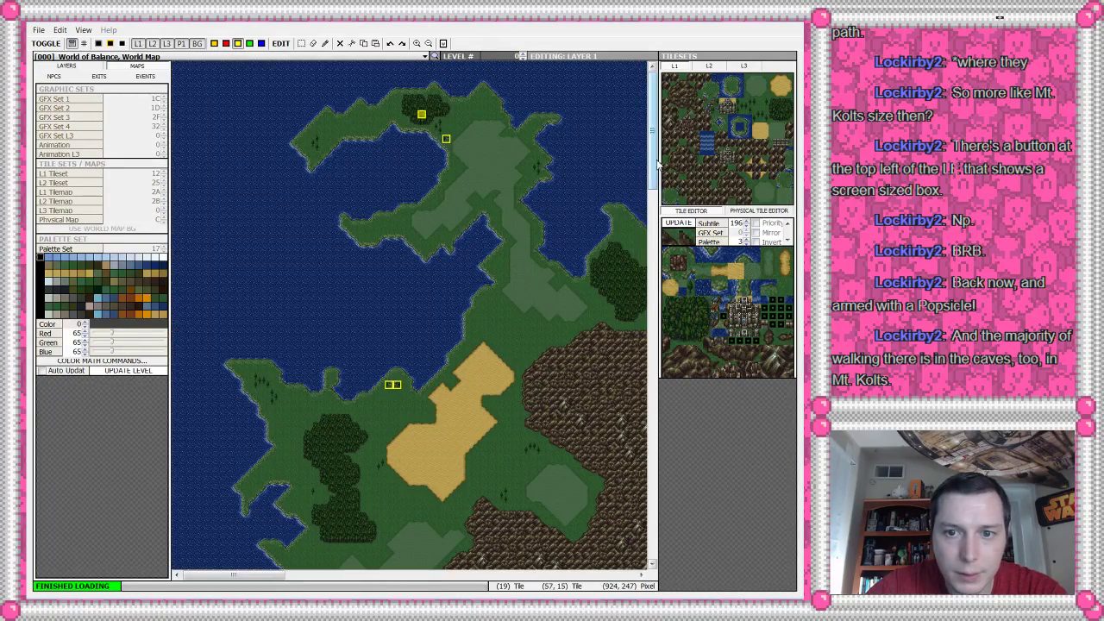
scroll(553, 206, down, 15)
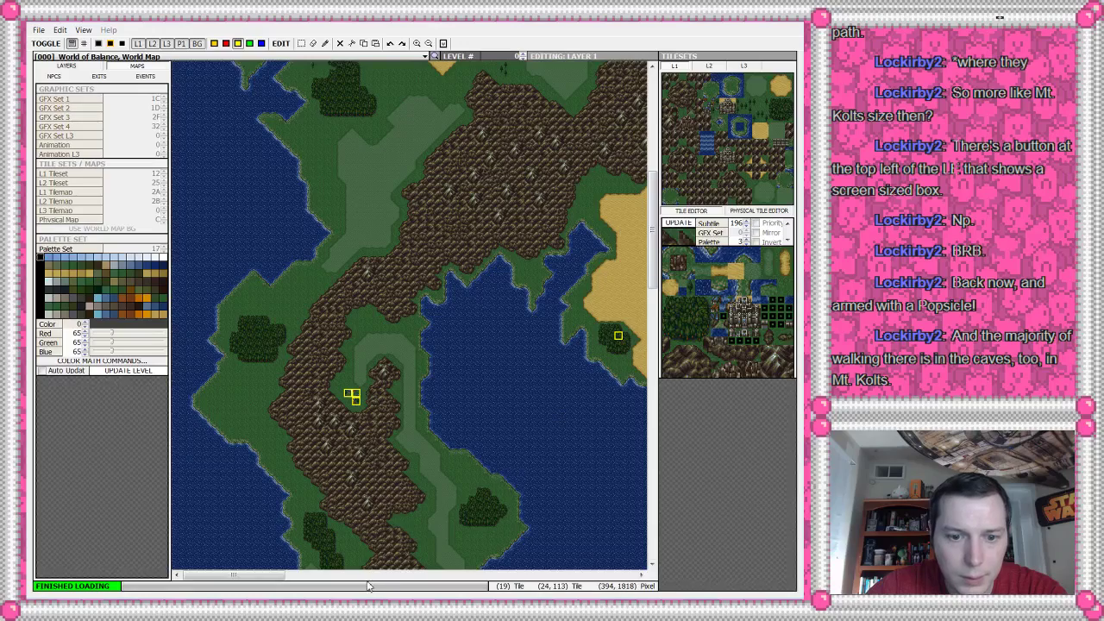
drag(275, 576, 362, 580)
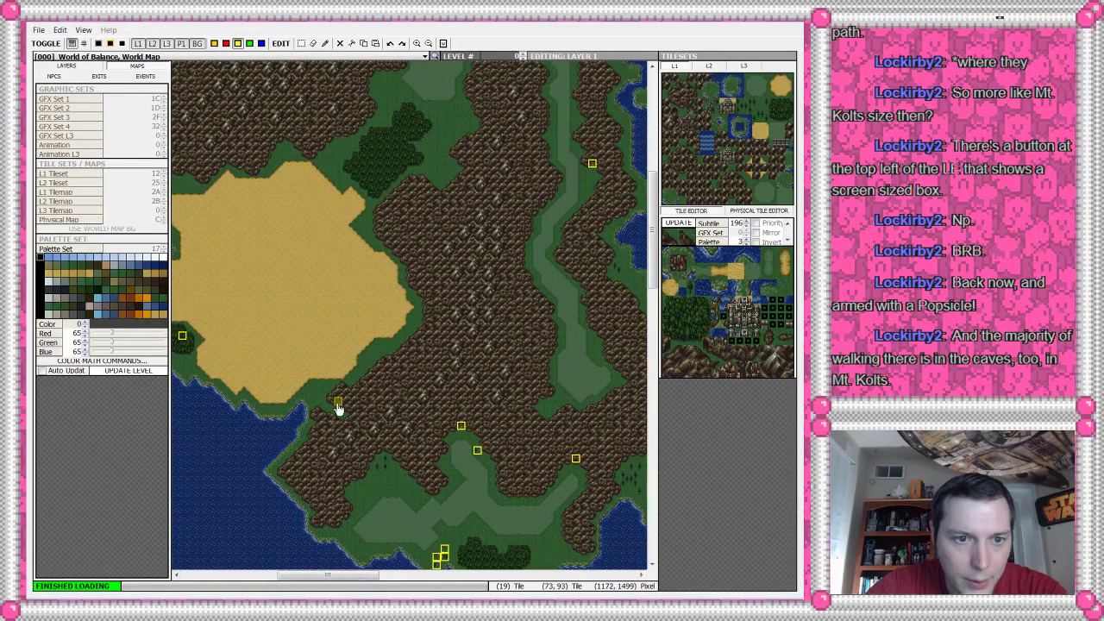
- Set the destination X coordinate of the world map's exit #5 to 38
click(99, 76)
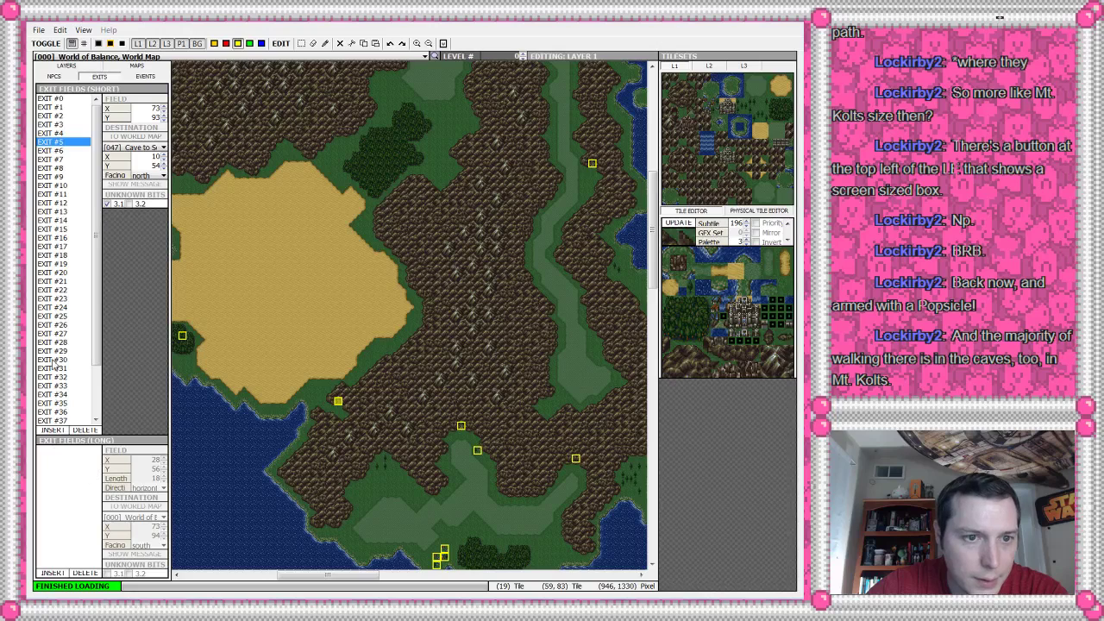
double_click(155, 157)
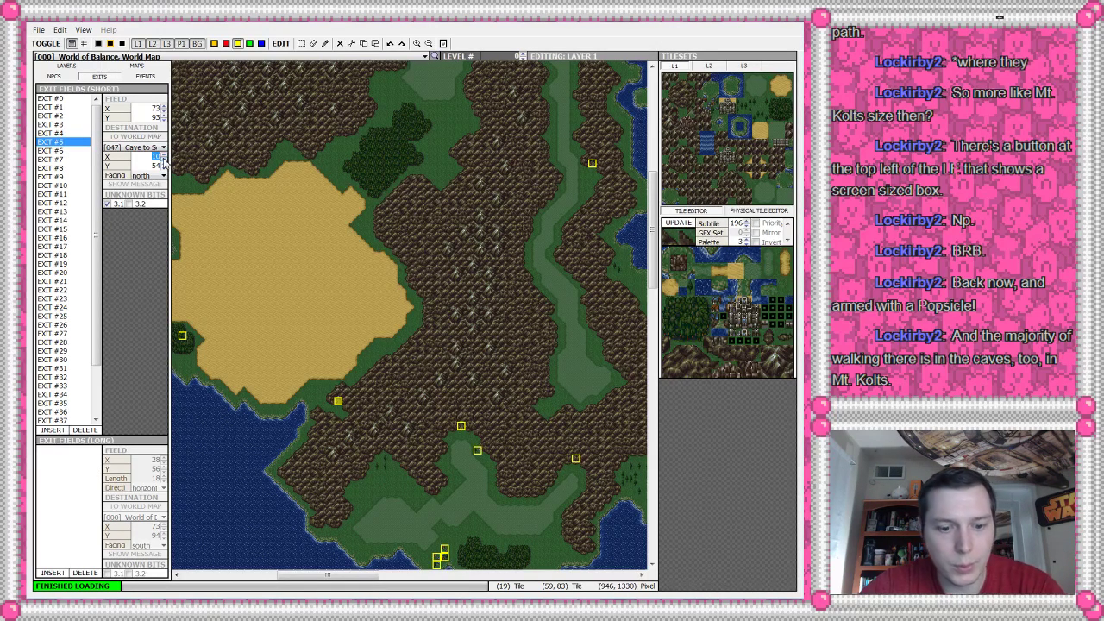
text(38)
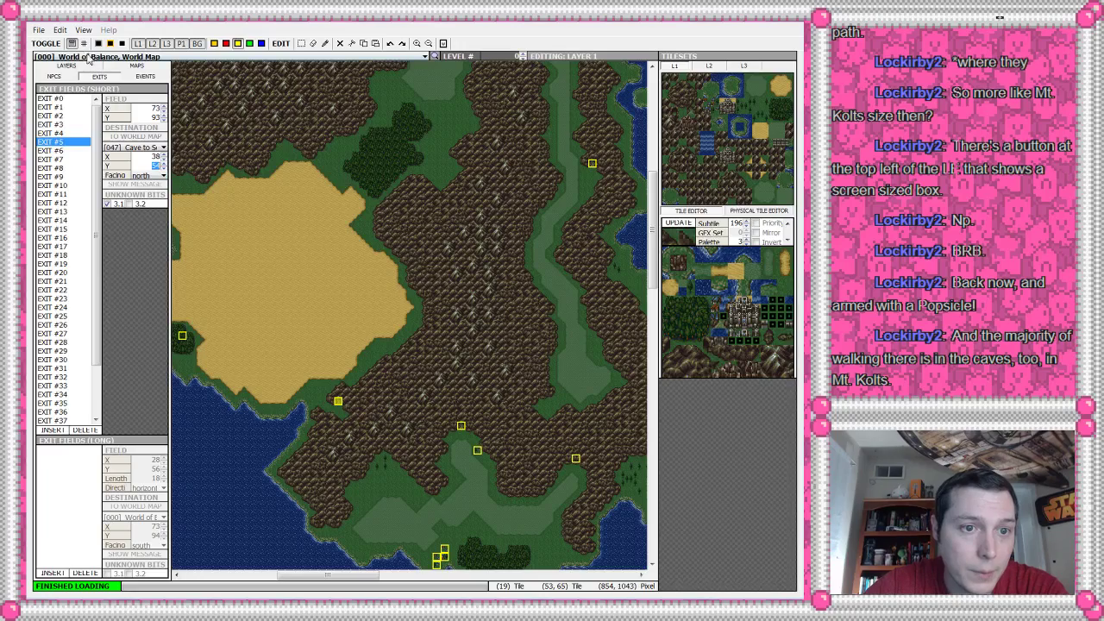
- Load the Cave to South Figaro, Entrance level and bring its mountain map with the green path into view
click(89, 57)
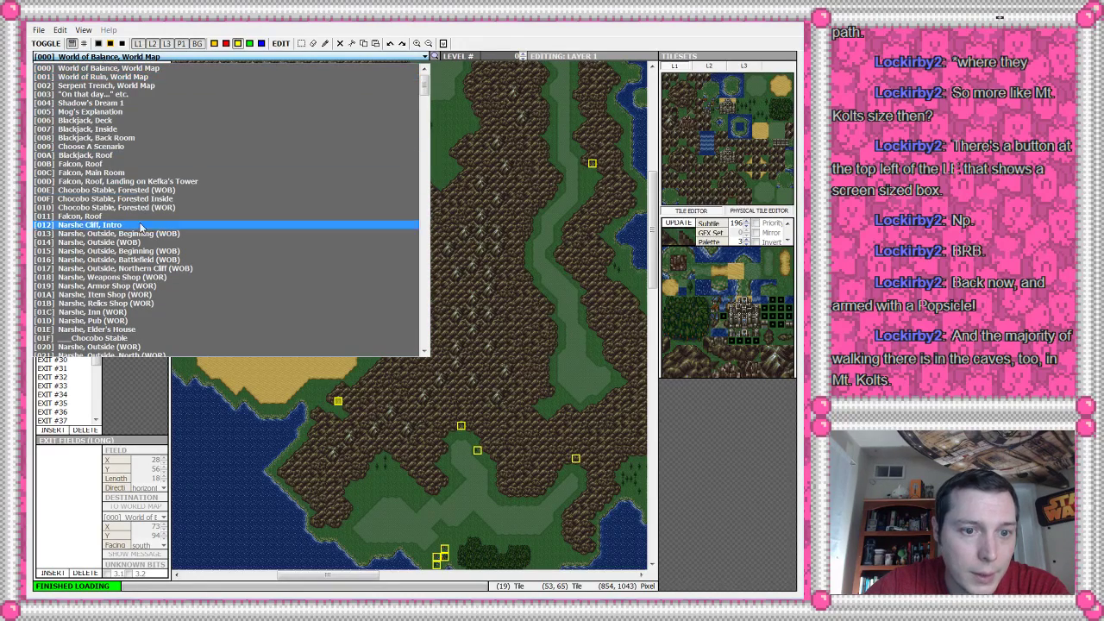
scroll(138, 246, down, 2)
scroll(147, 247, down, 2)
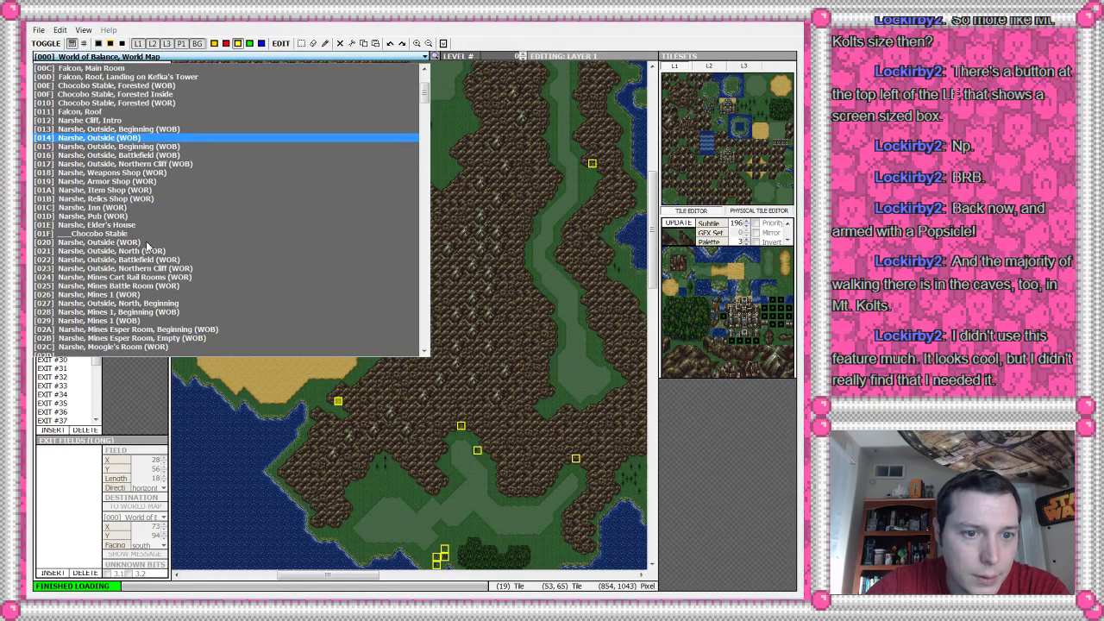
scroll(146, 246, down, 8)
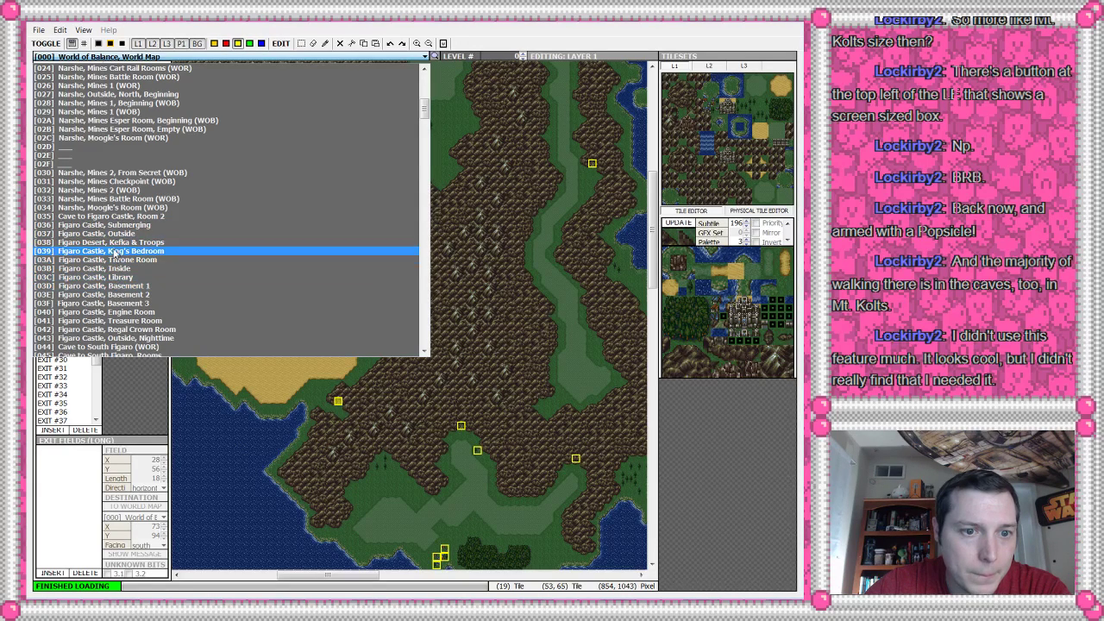
scroll(110, 237, down, 6)
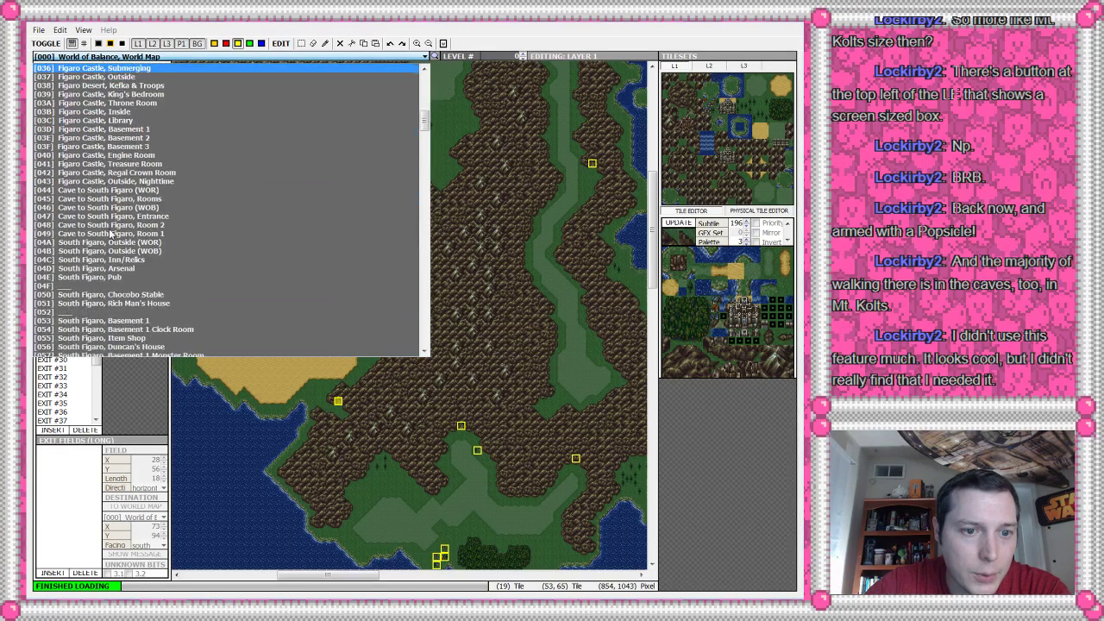
click(109, 217)
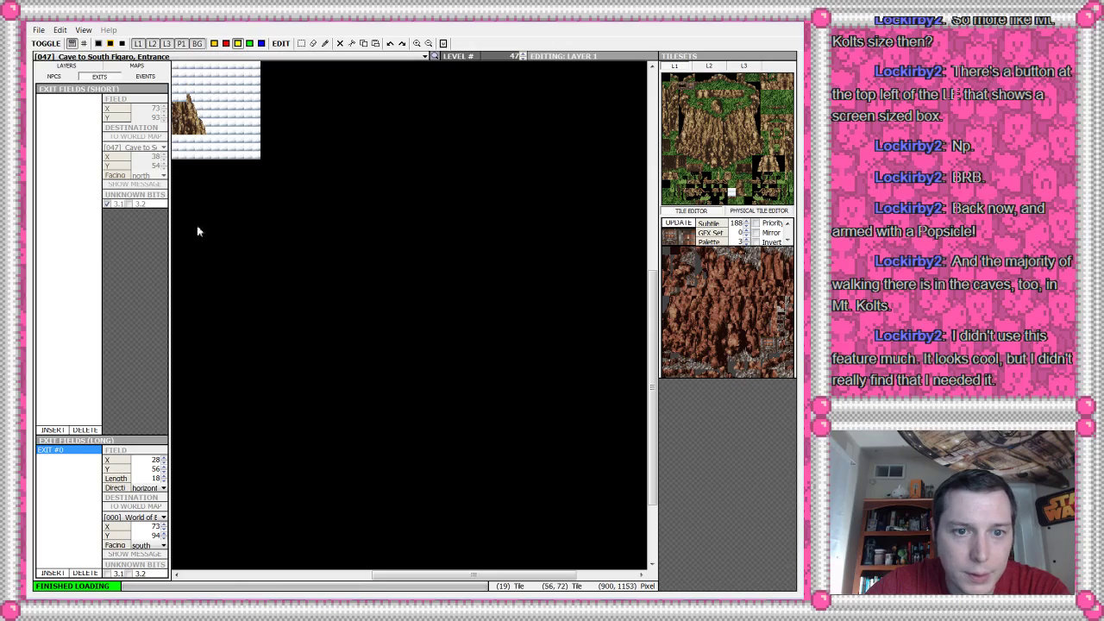
drag(441, 575, 252, 580)
drag(652, 366, 651, 254)
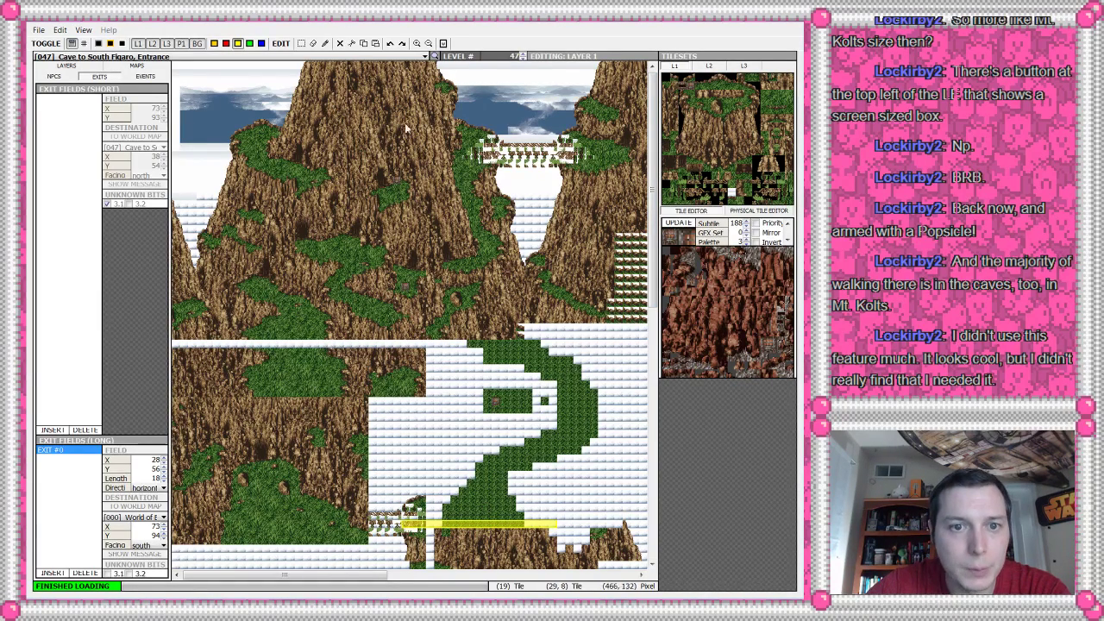
- Preview the level in the ZSNES emulator using the World of Balance, World Map entrance, allowing the unverified program to run
click(443, 44)
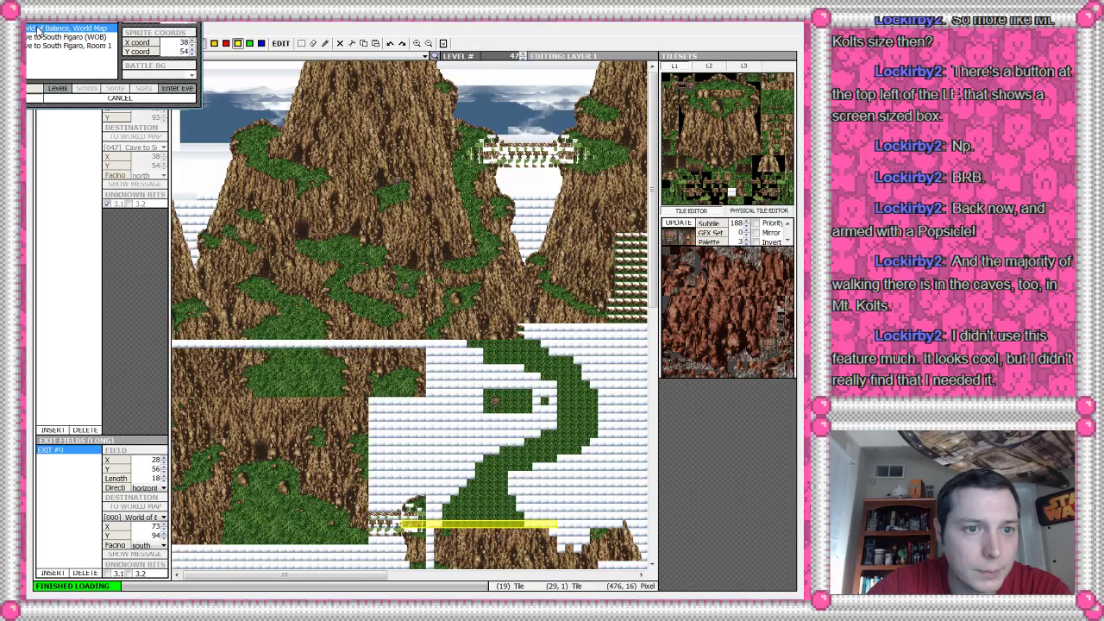
key(Return)
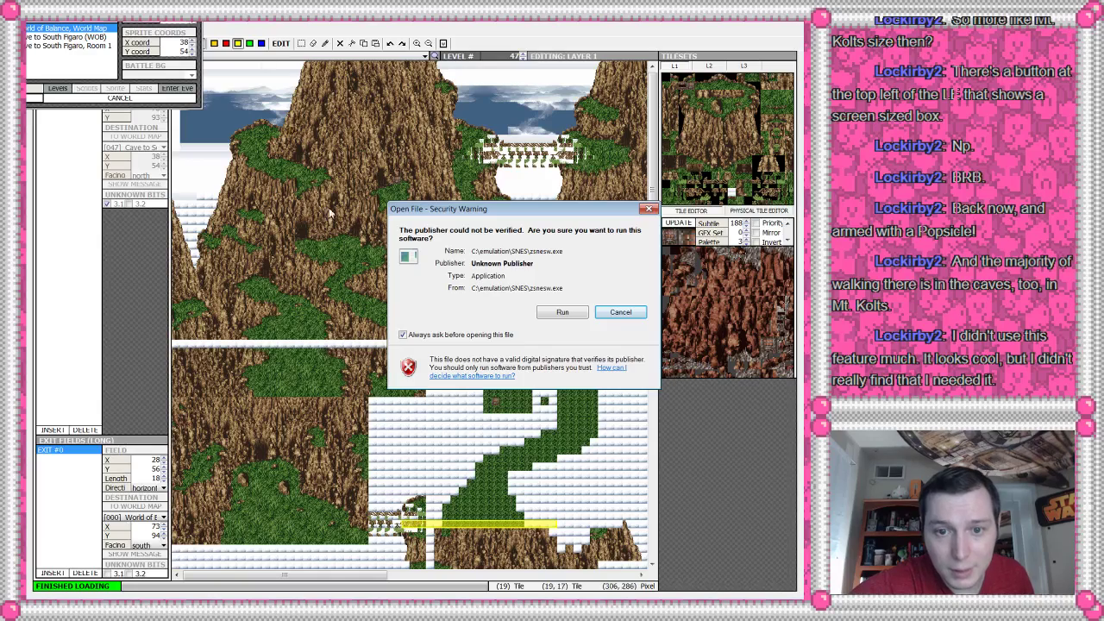
click(556, 315)
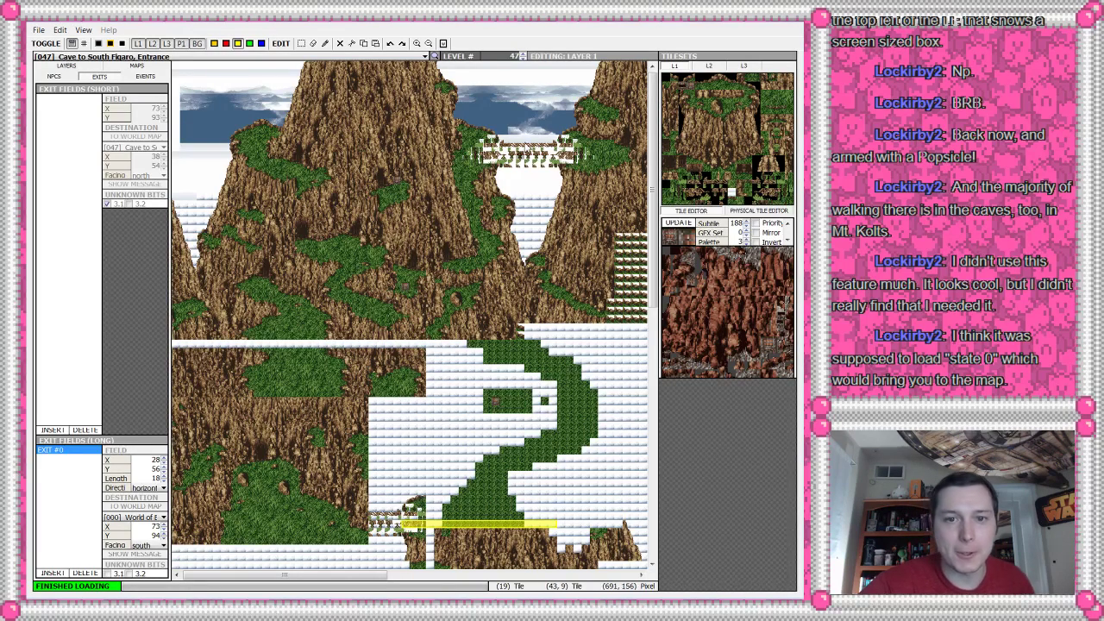
- Relaunch the preview from the World of Balance, World Map entrance, select save state slot 0, and close the emulator
click(443, 43)
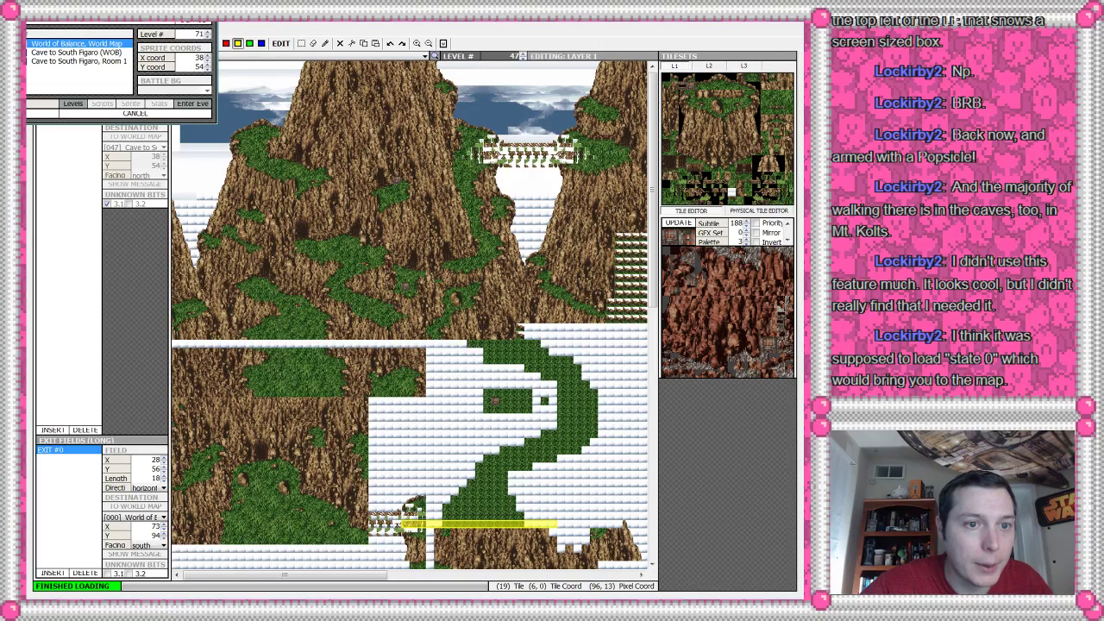
double_click(94, 54)
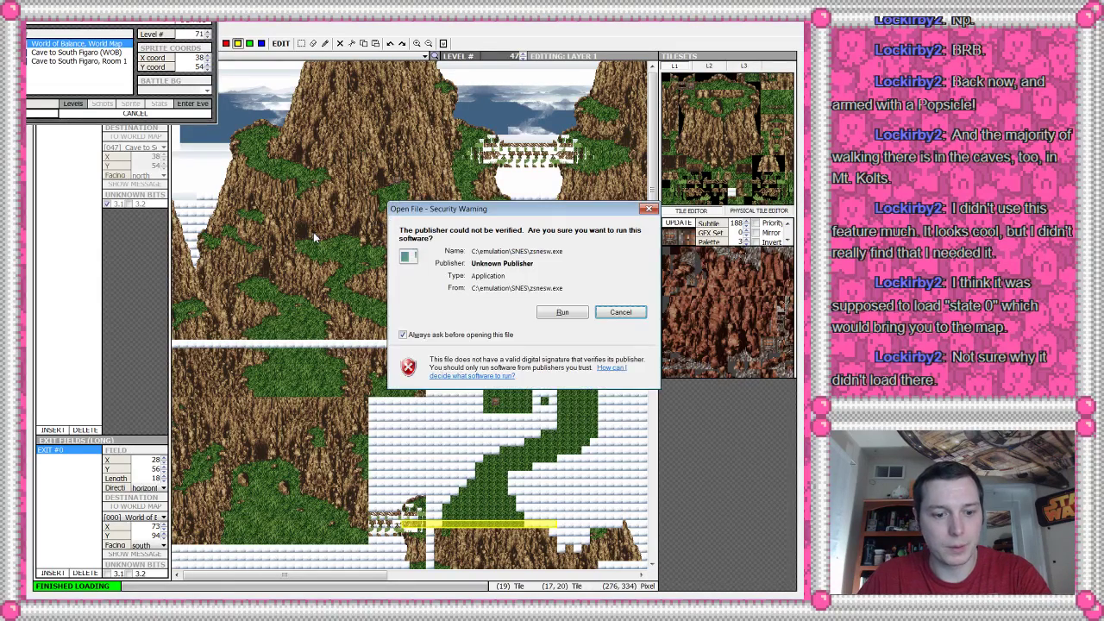
click(562, 312)
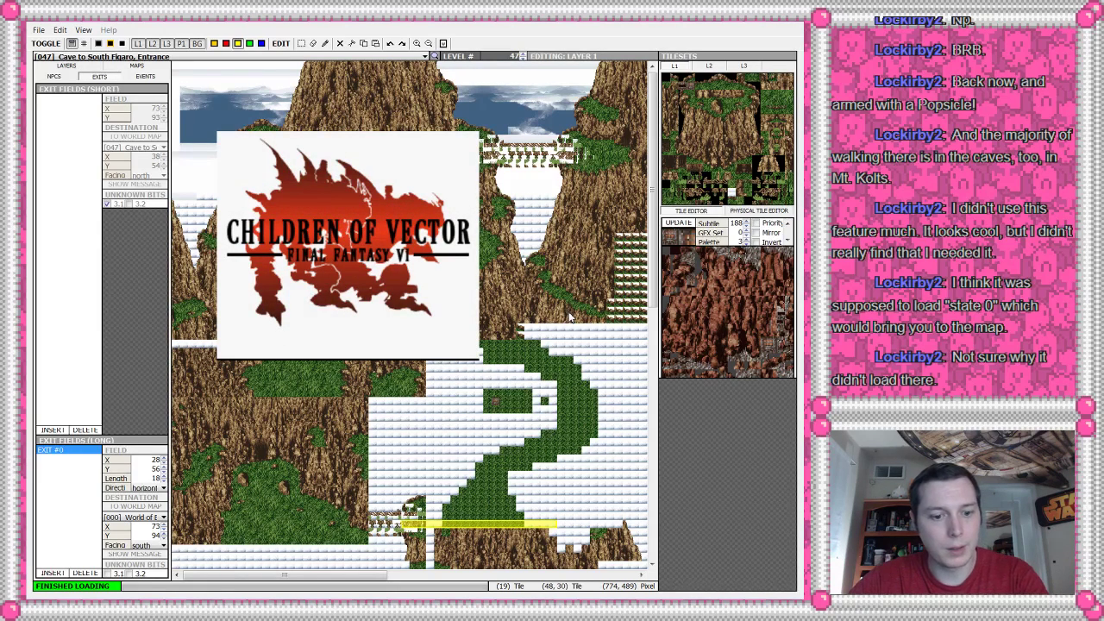
key(F3)
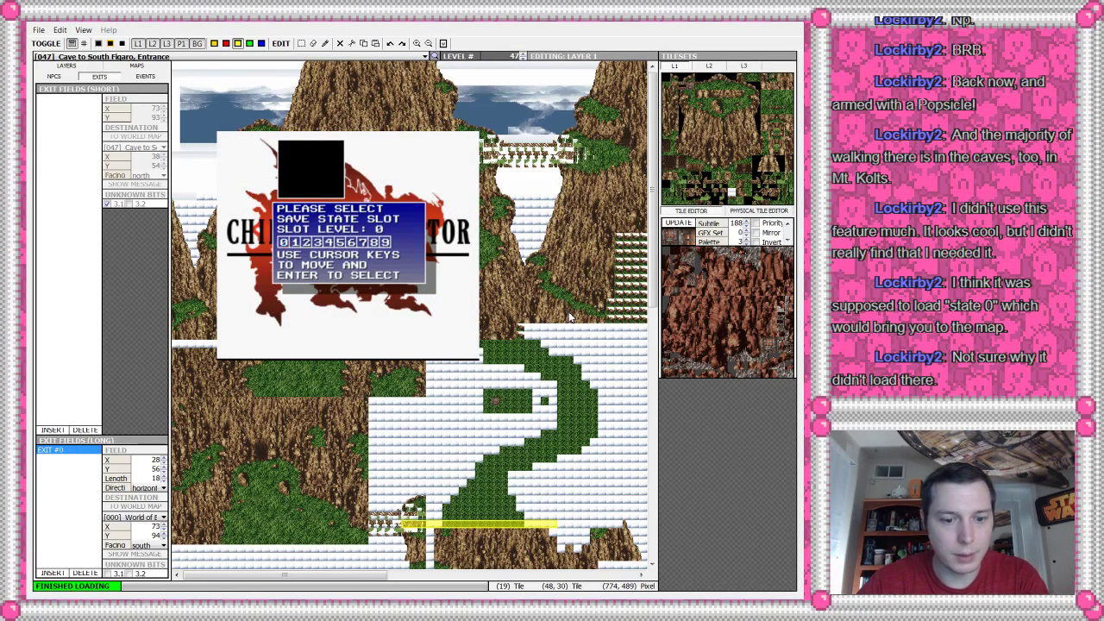
key(Return)
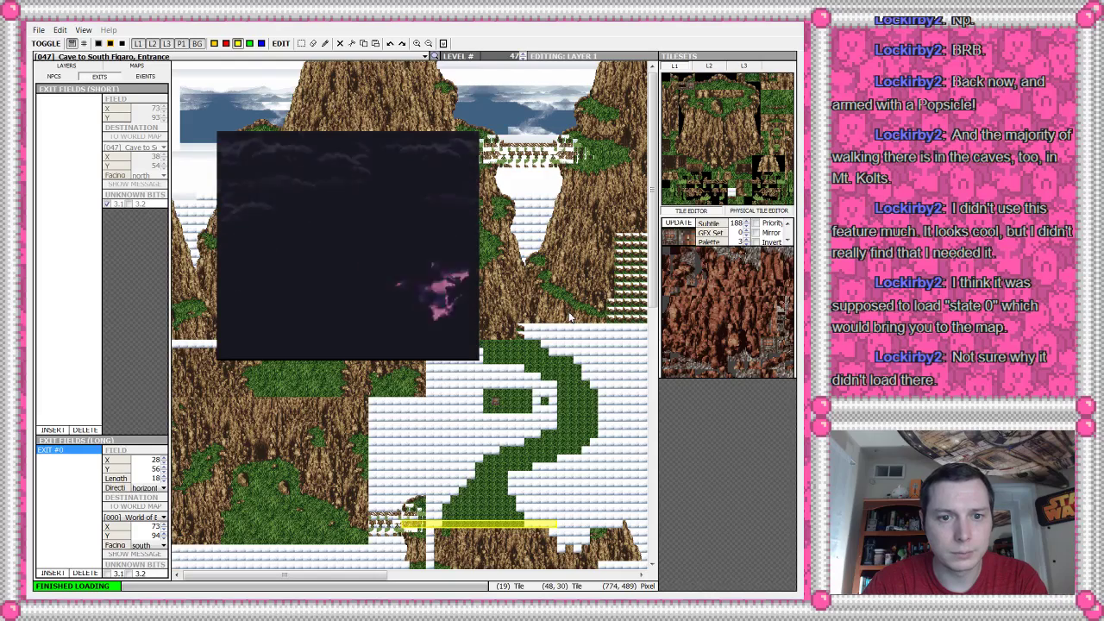
click(569, 318)
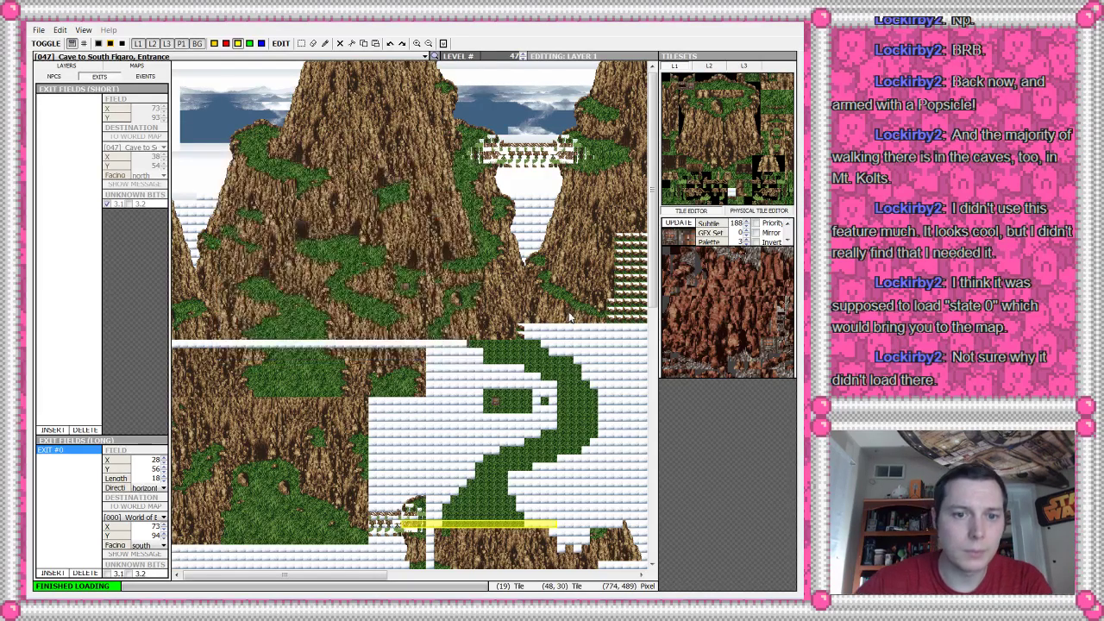
- Preview the level from the Cave to South Figaro (WOB) entrance in the emulator, and close it
click(443, 43)
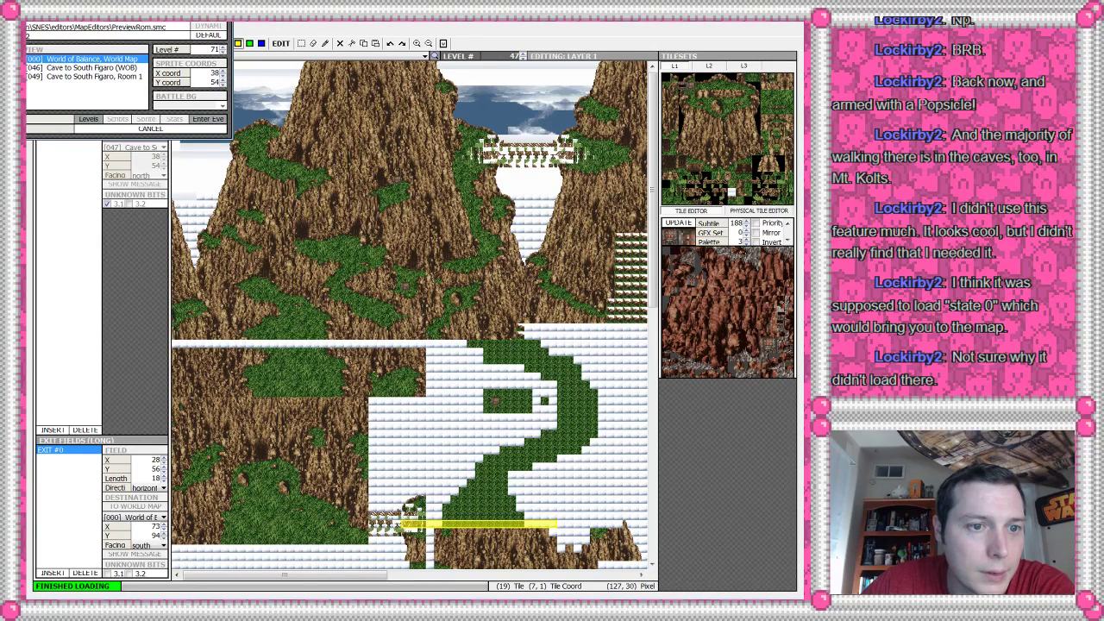
click(77, 69)
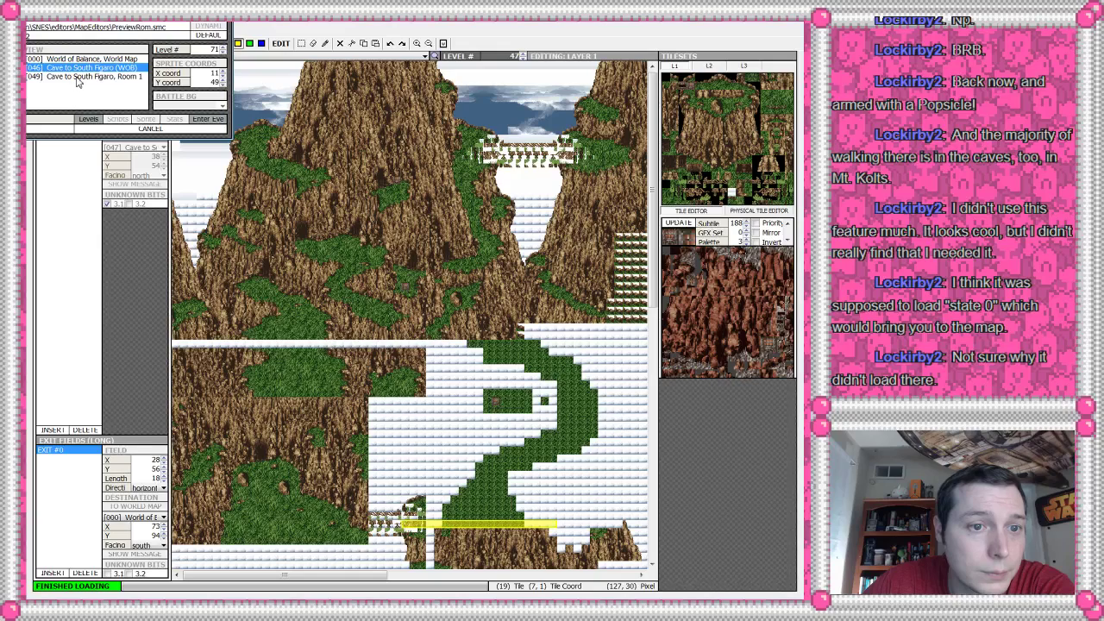
click(49, 128)
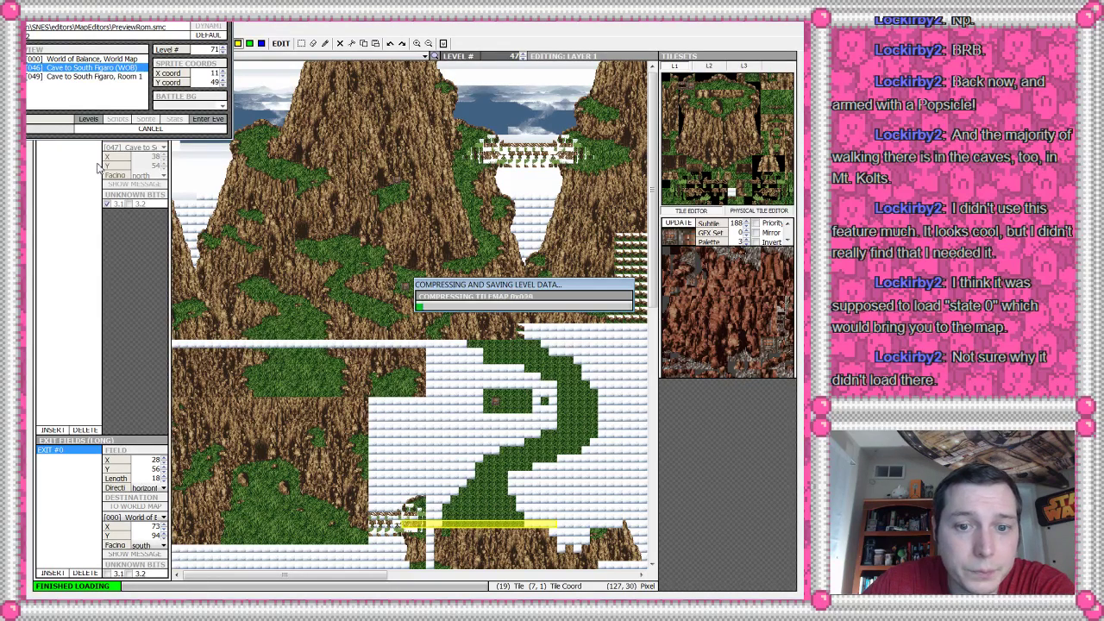
click(556, 316)
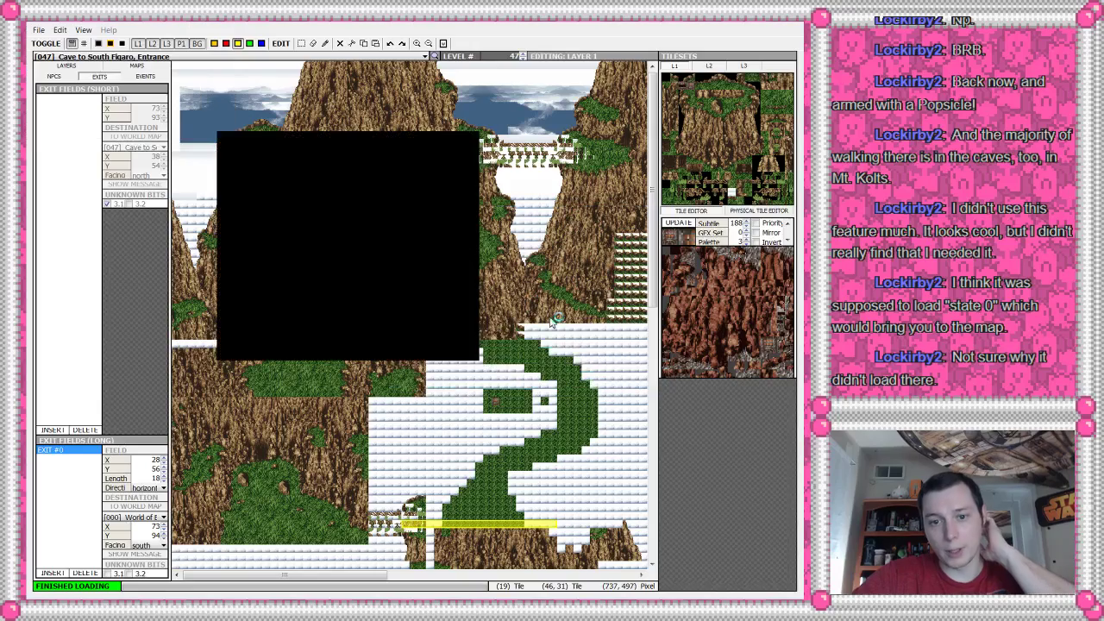
click(489, 327)
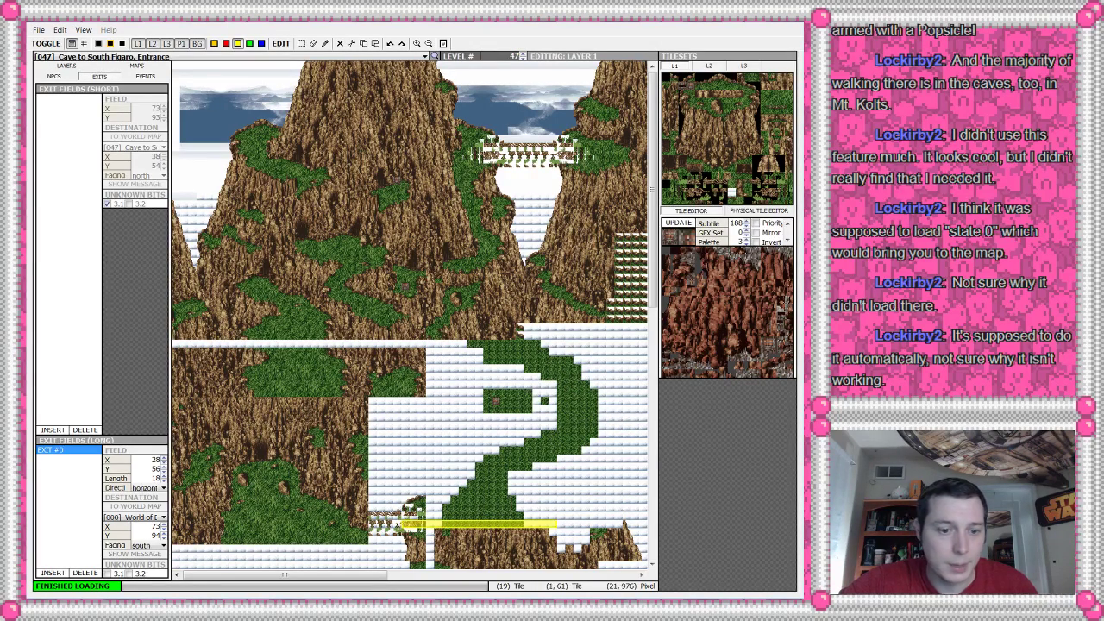
- Switch to File Explorer and copy the Final Fantasy III-h ROM from the unmodified folder under Other FF6 hacking
key(alt+Tab)
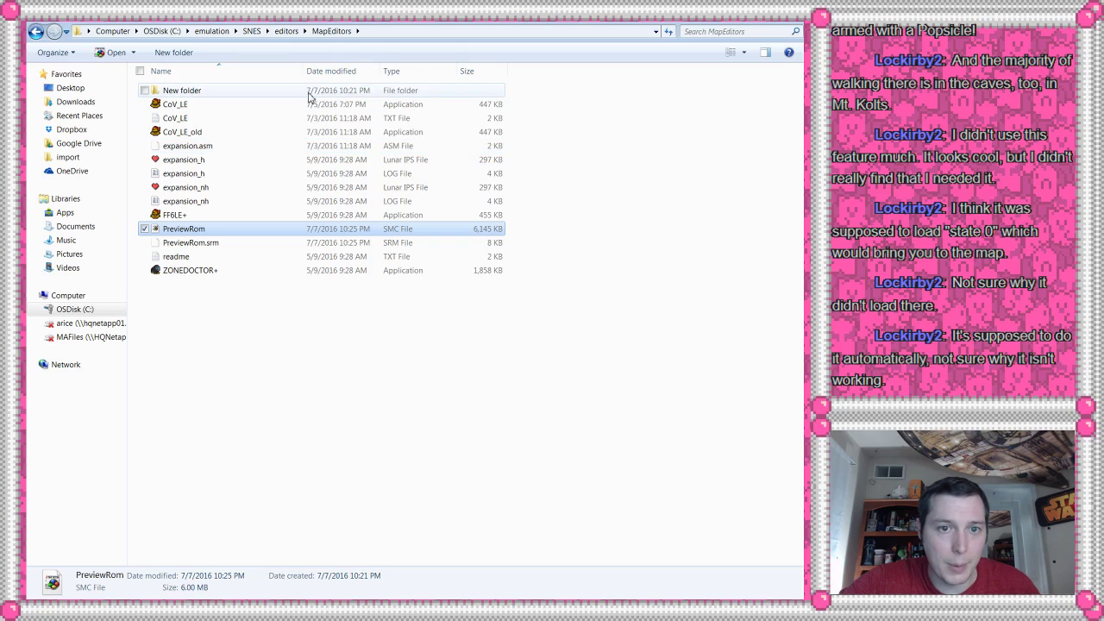
key(alt+Tab)
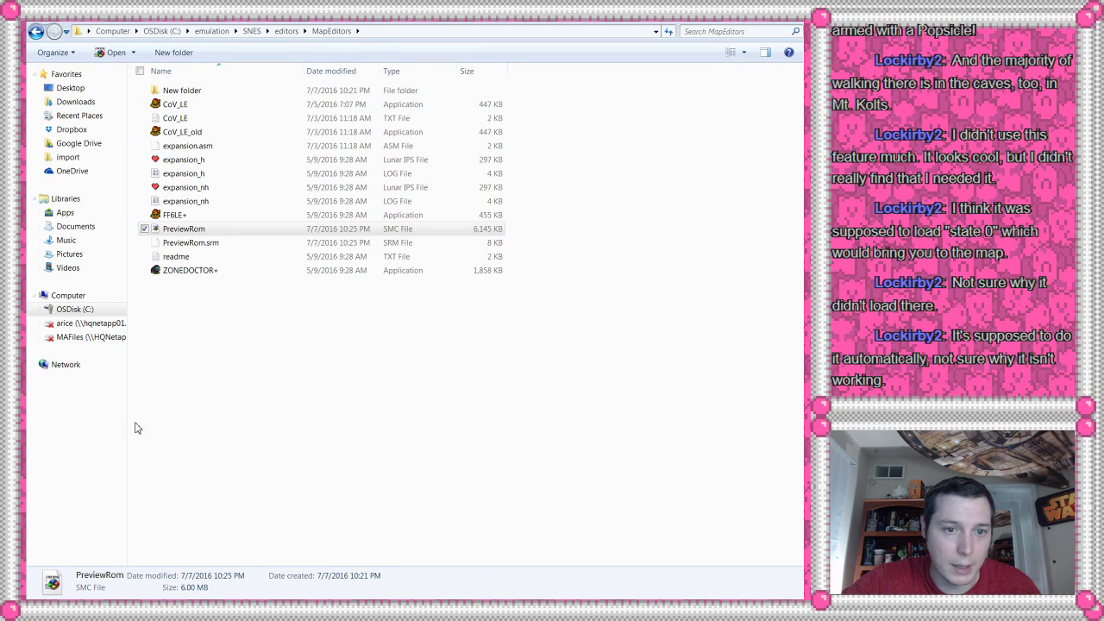
double_click(229, 219)
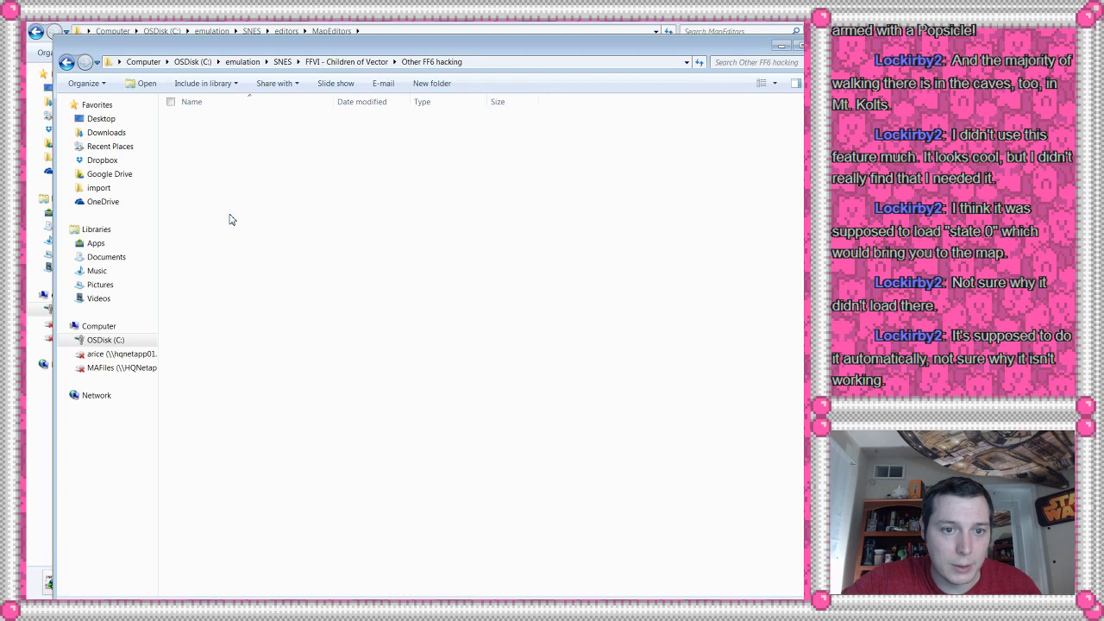
double_click(212, 359)
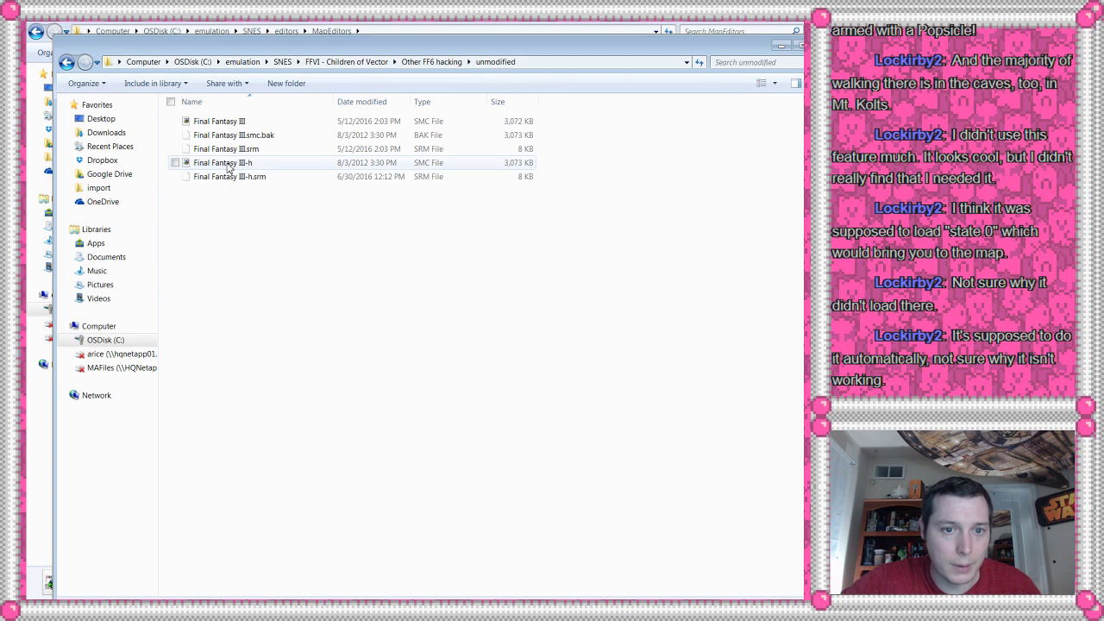
click(228, 166)
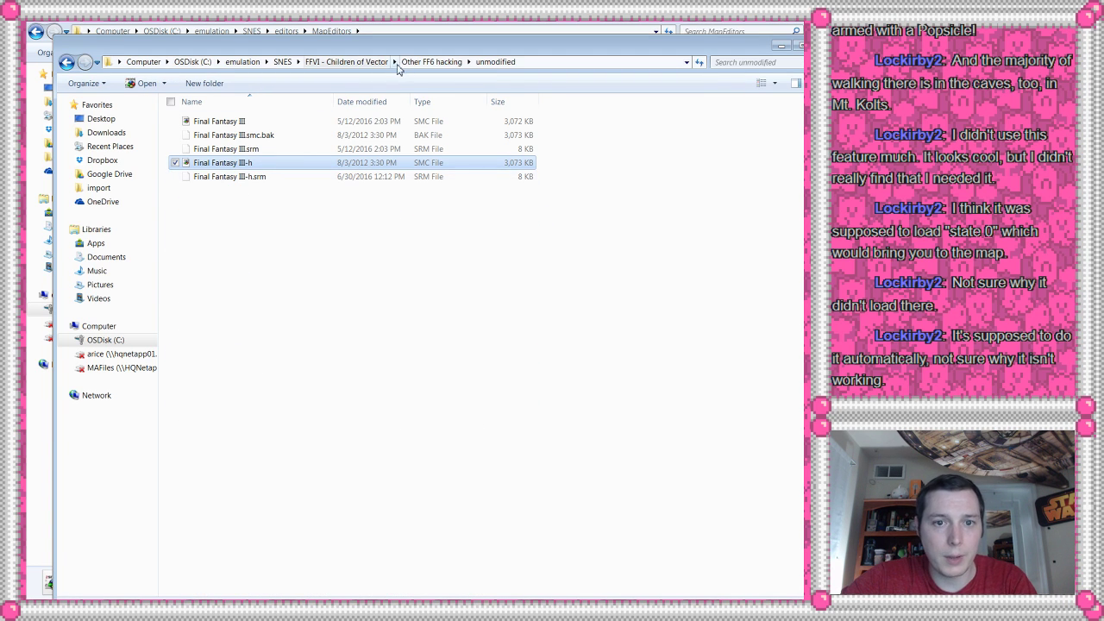
- Replace the PreviewRom SMC file in the MapEditors folder with the copied Final Fantasy III-h ROM, renamed PreviewRom
key(alt+Tab)
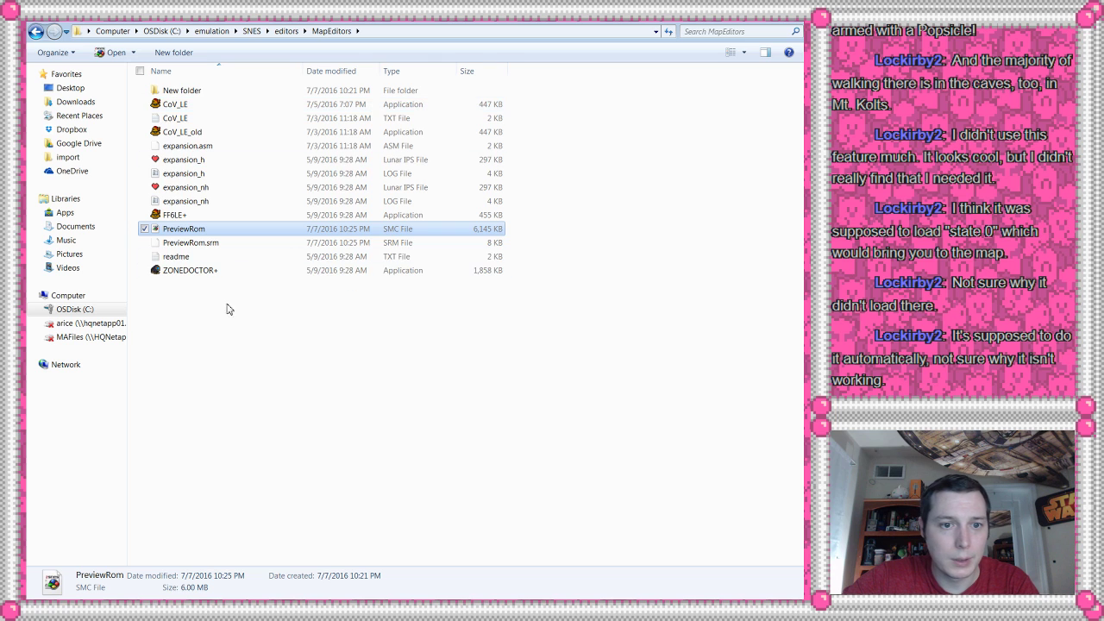
key(Delete)
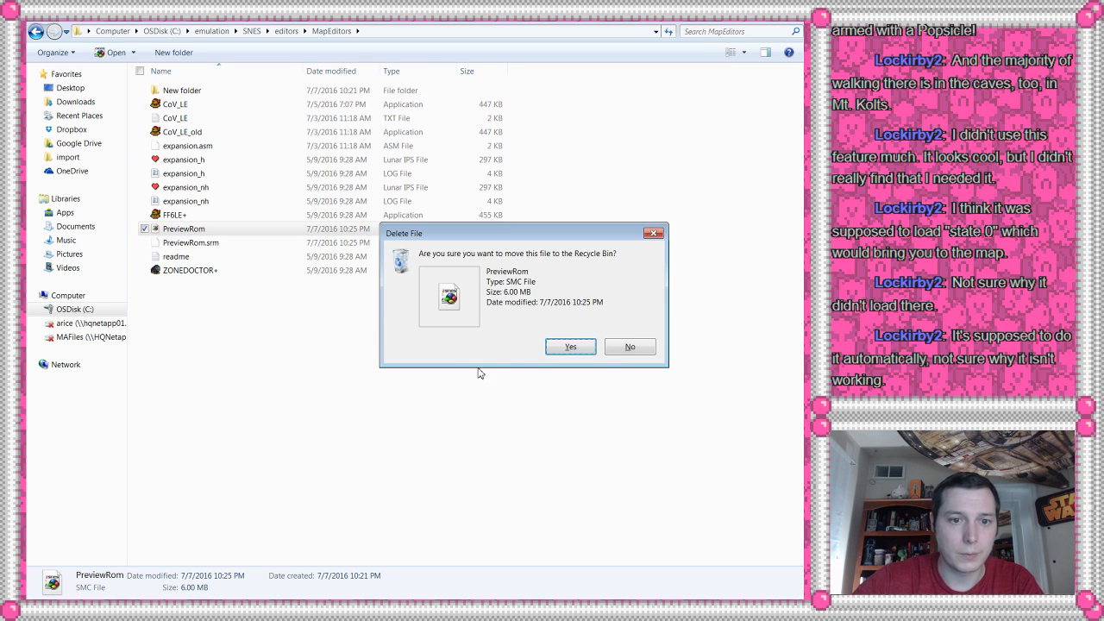
click(571, 346)
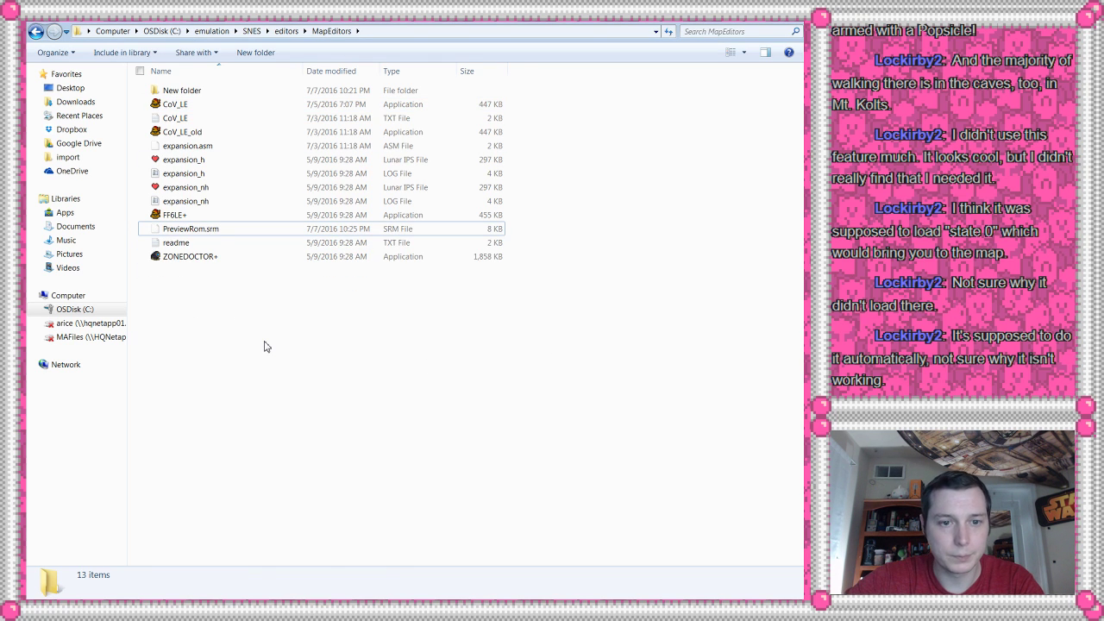
key(ctrl+v)
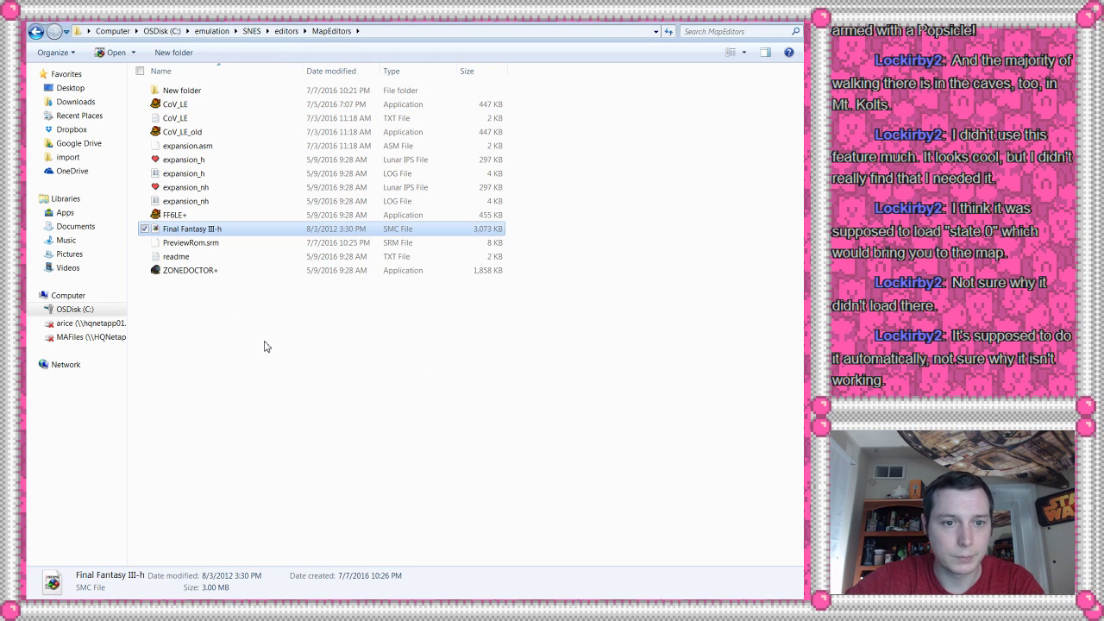
click(191, 228)
text(Prev)
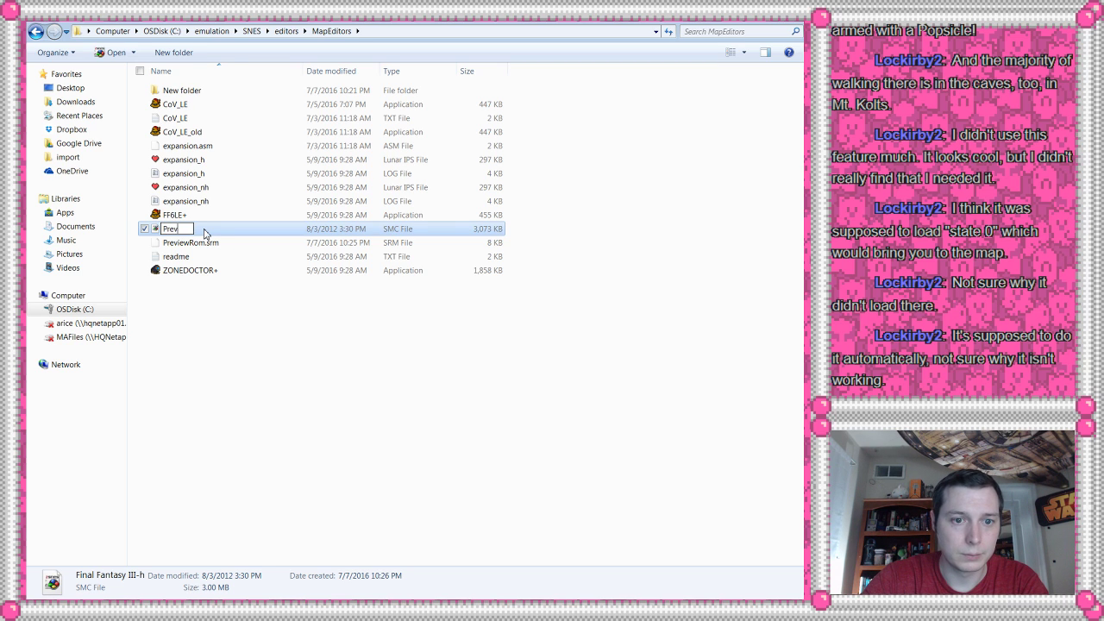
text(iewRom)
key(Return)
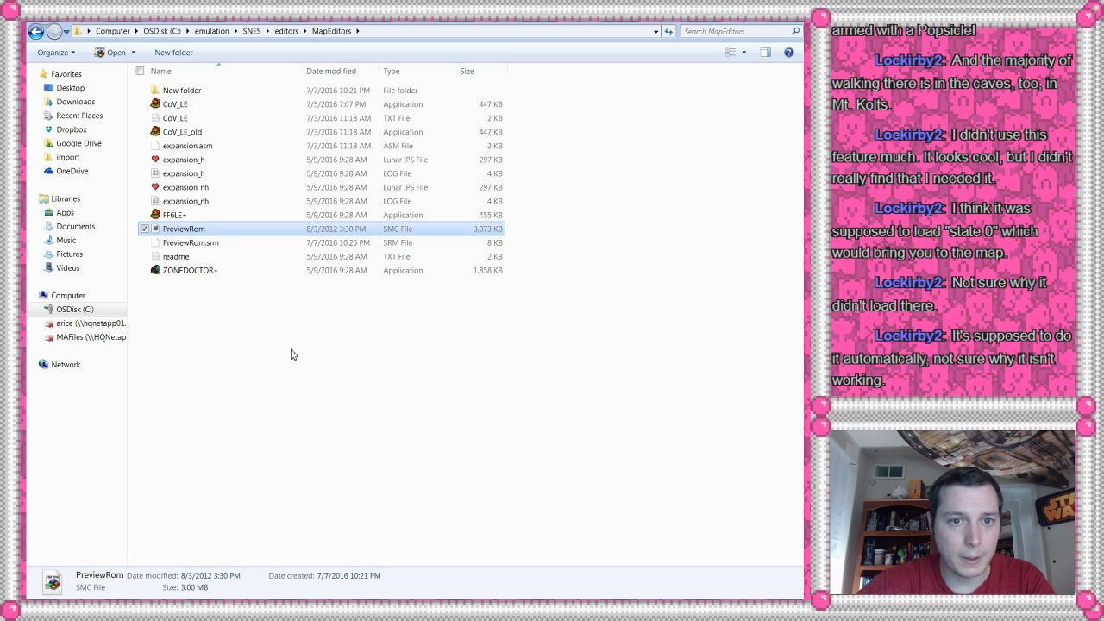
- Look through the ROM and save state files in the FFVI - Children of Vector folder, and return to the MapEditors folder
key(alt+Tab)
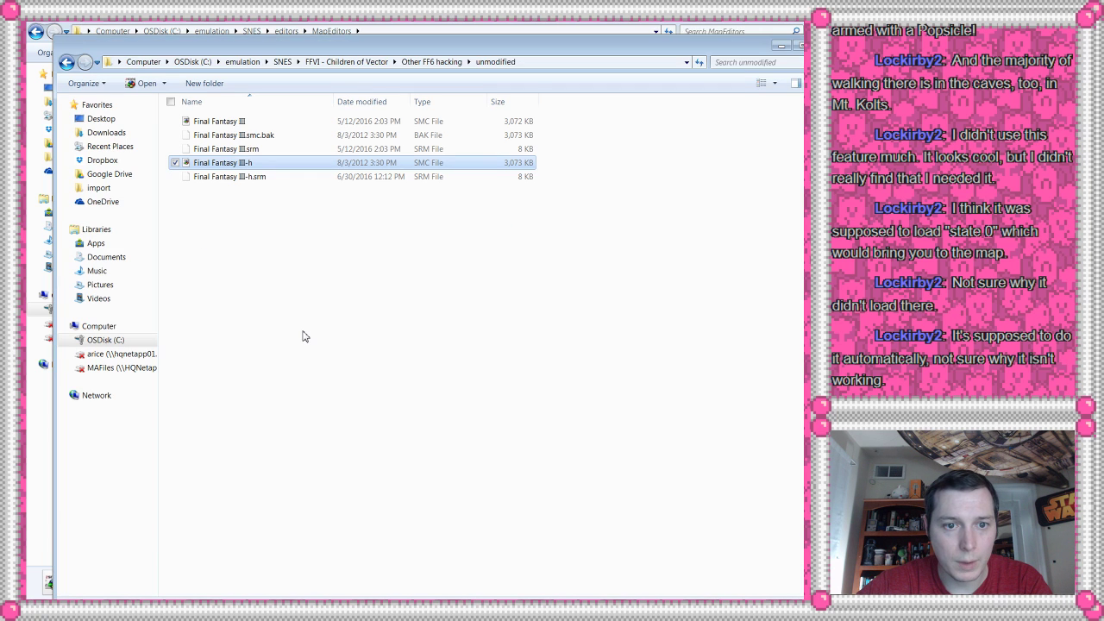
key(alt+Tab)
click(364, 63)
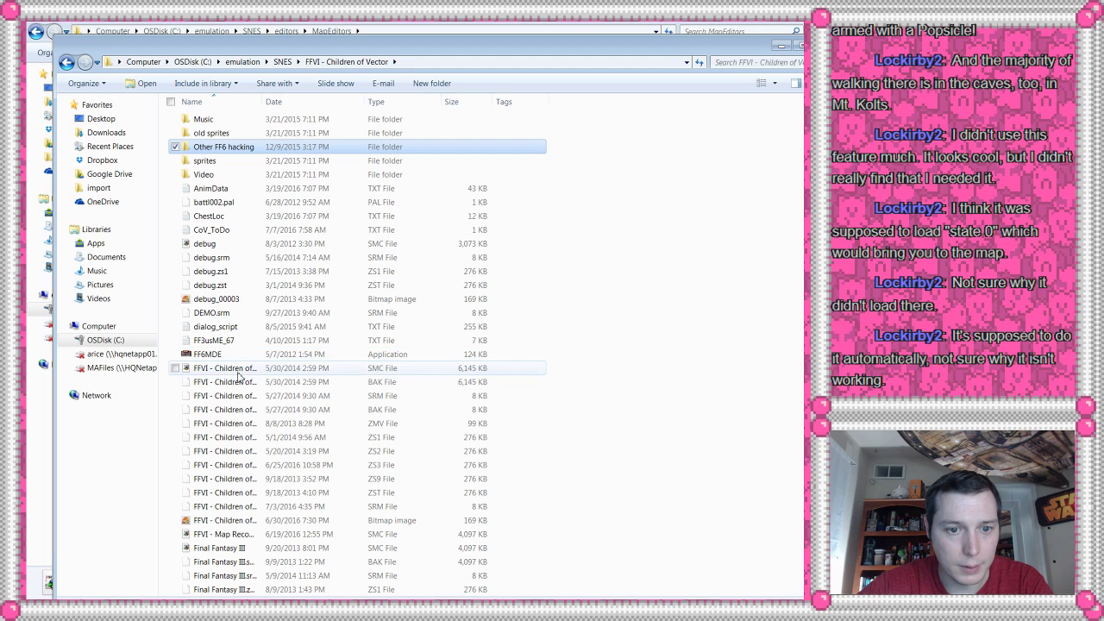
scroll(254, 352, down, 10)
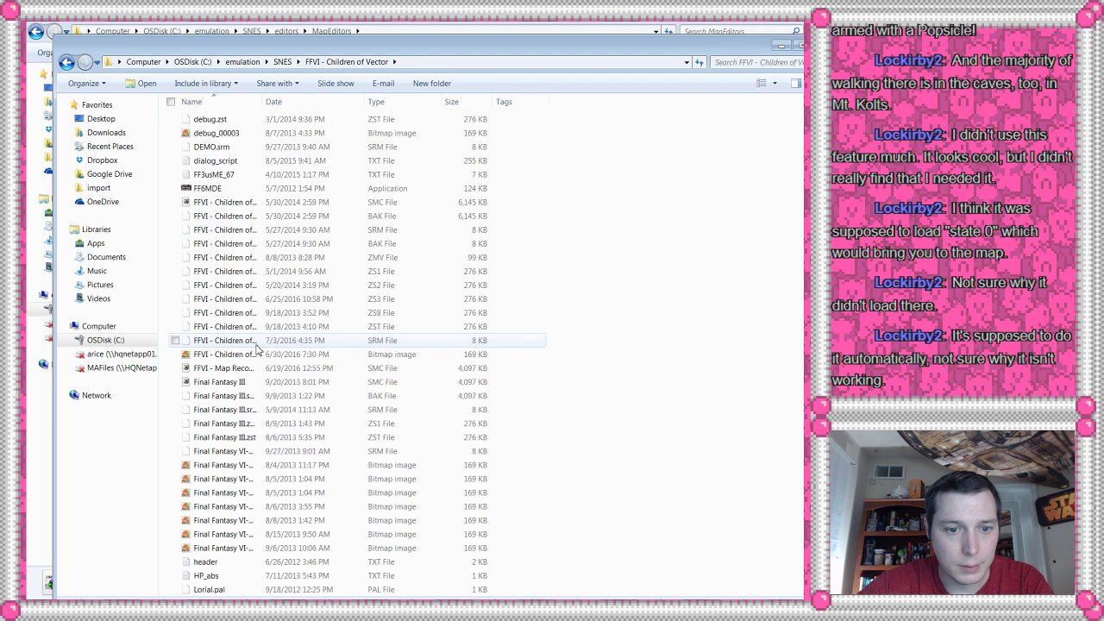
key(alt+Tab)
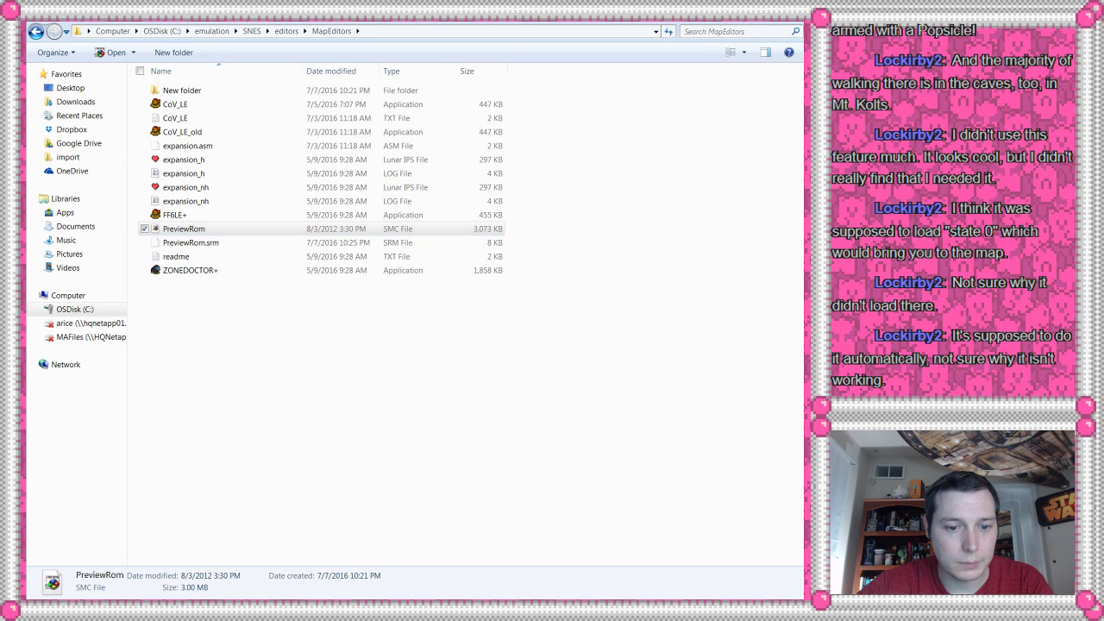
- Switch to the Zone Doctor map editor, preview level 71 from the World of Balance world map entrance in the emulator, and close it
key(alt+Tab)
click(442, 44)
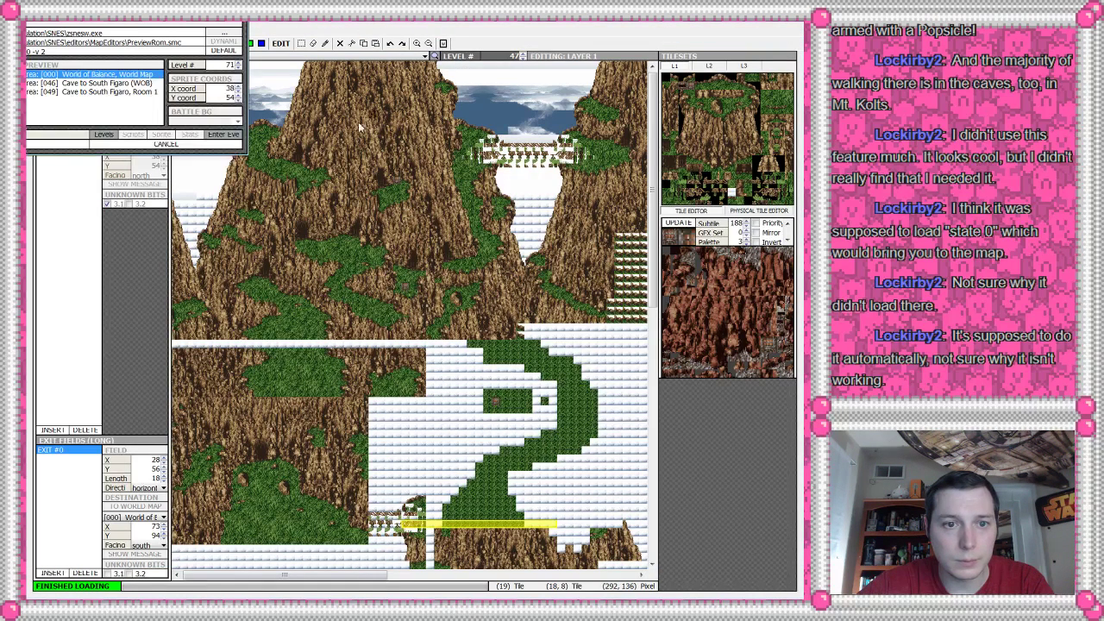
click(49, 145)
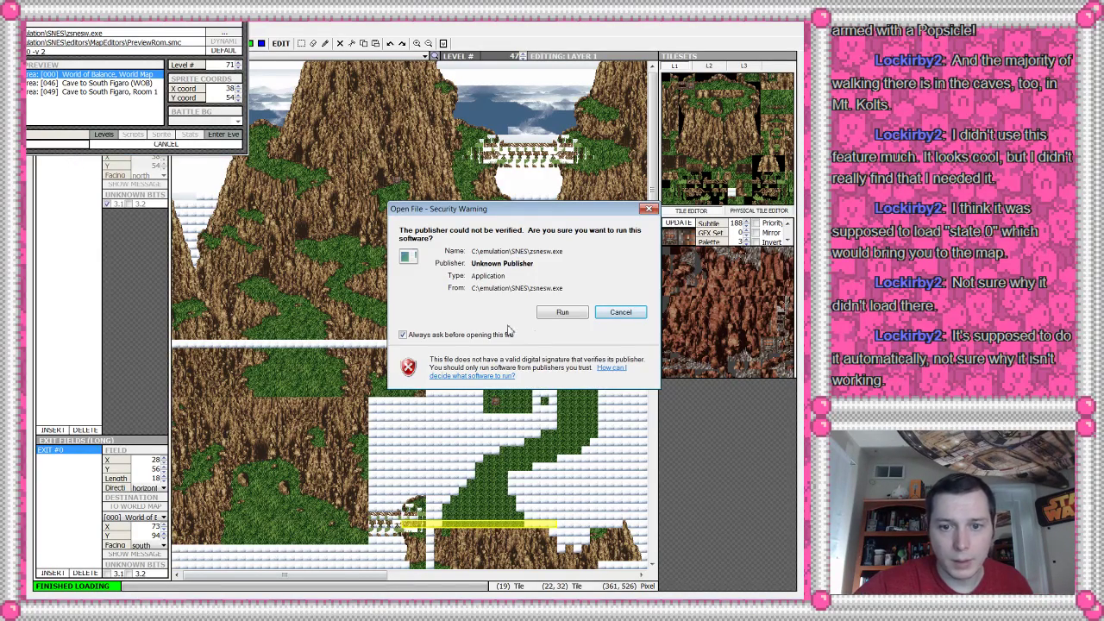
click(562, 311)
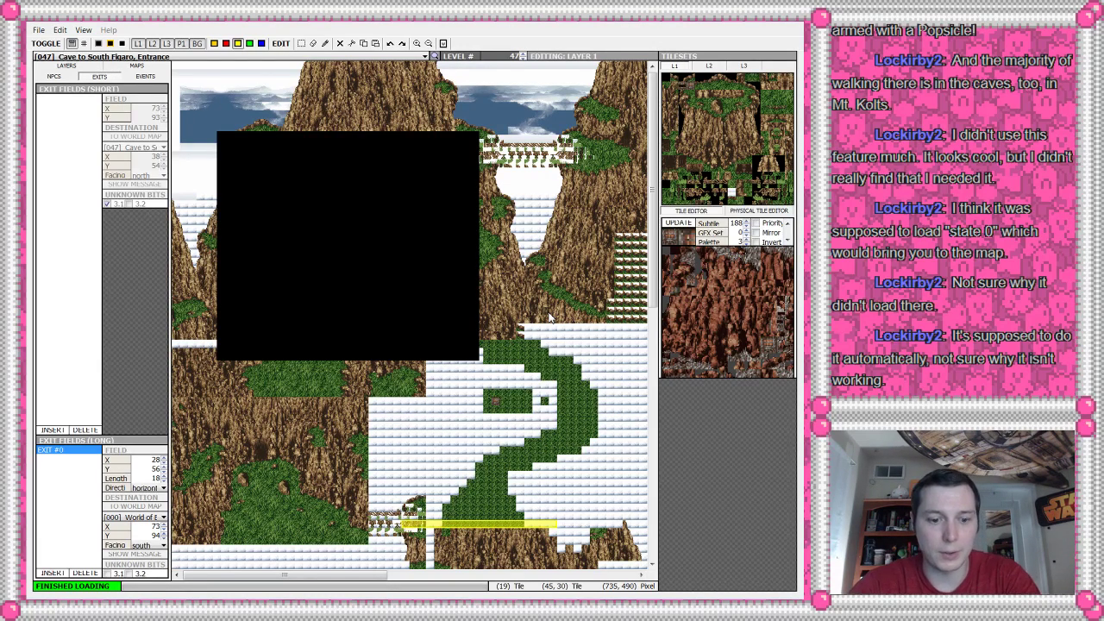
key(F3)
key(Escape)
key(alt+F4)
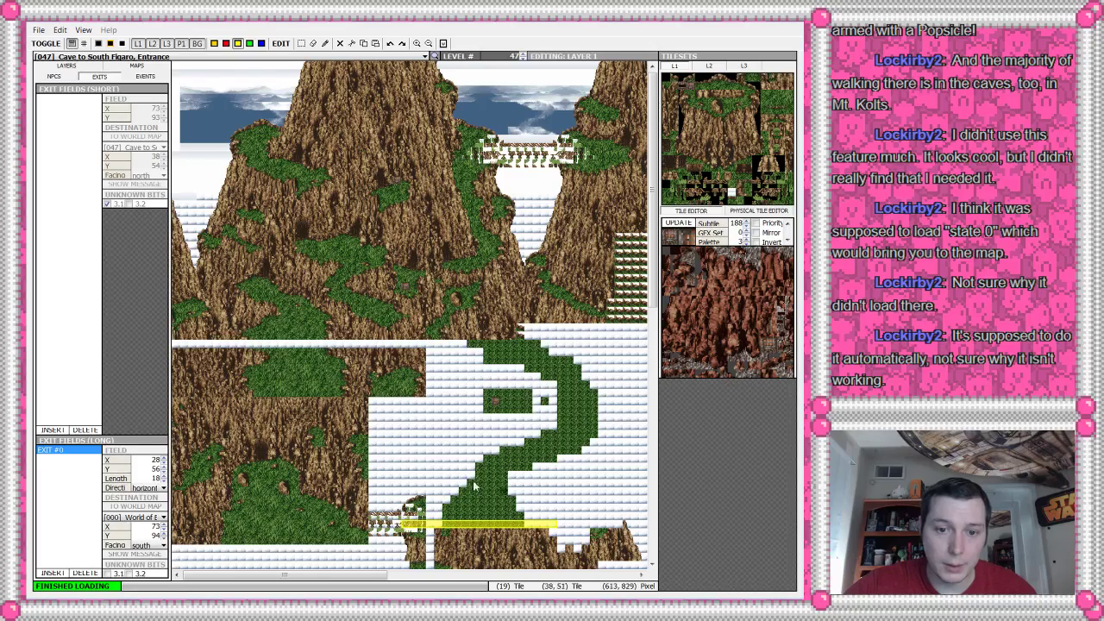
- Erase the Layer 1 mountain tiles in a horizontal band along the base of the upper mountains, above the winding grass path
click(324, 43)
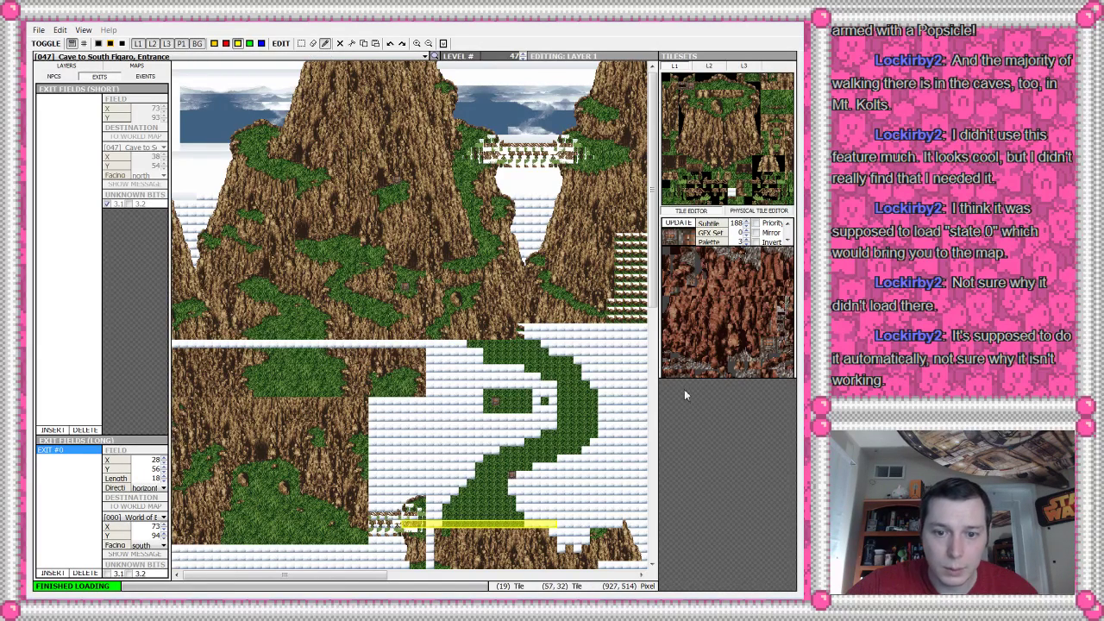
click(778, 97)
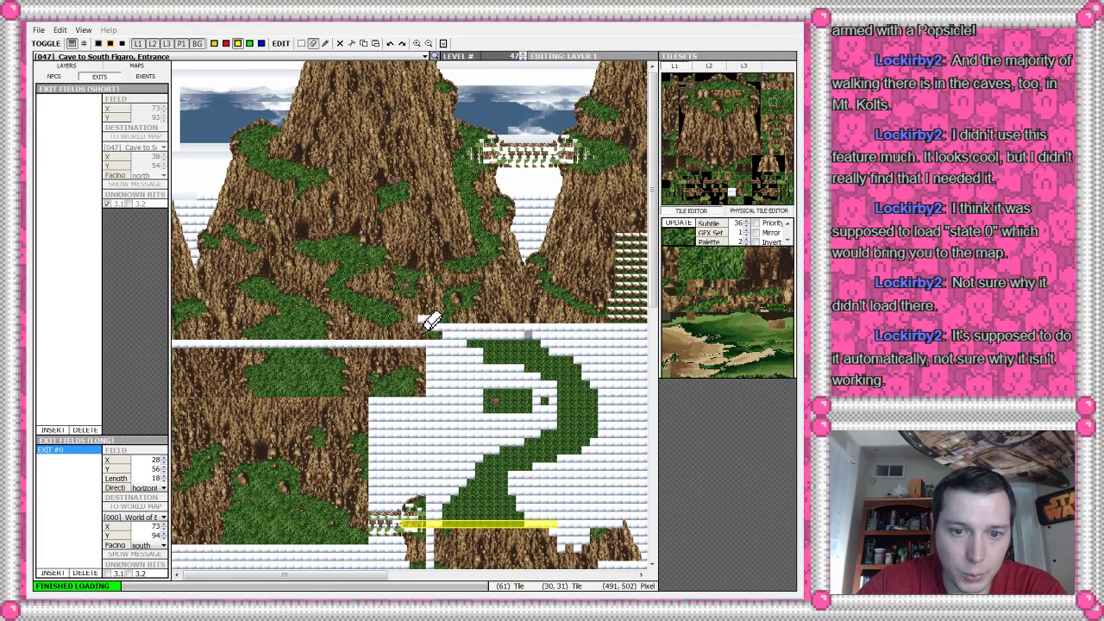
mouse_move(429, 321)
mouse_down()
mouse_move(451, 323)
mouse_move(270, 328)
mouse_move(296, 320)
mouse_move(205, 337)
mouse_move(217, 322)
mouse_move(182, 333)
mouse_move(211, 316)
mouse_move(411, 305)
mouse_move(388, 312)
mouse_move(513, 303)
mouse_move(648, 316)
mouse_move(543, 319)
mouse_up()
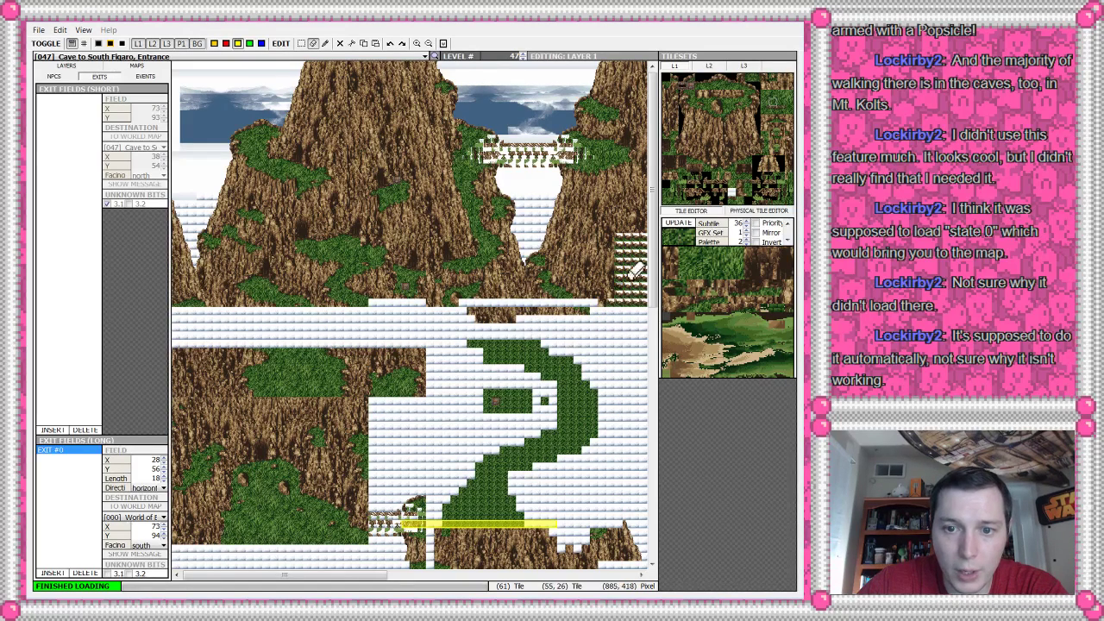